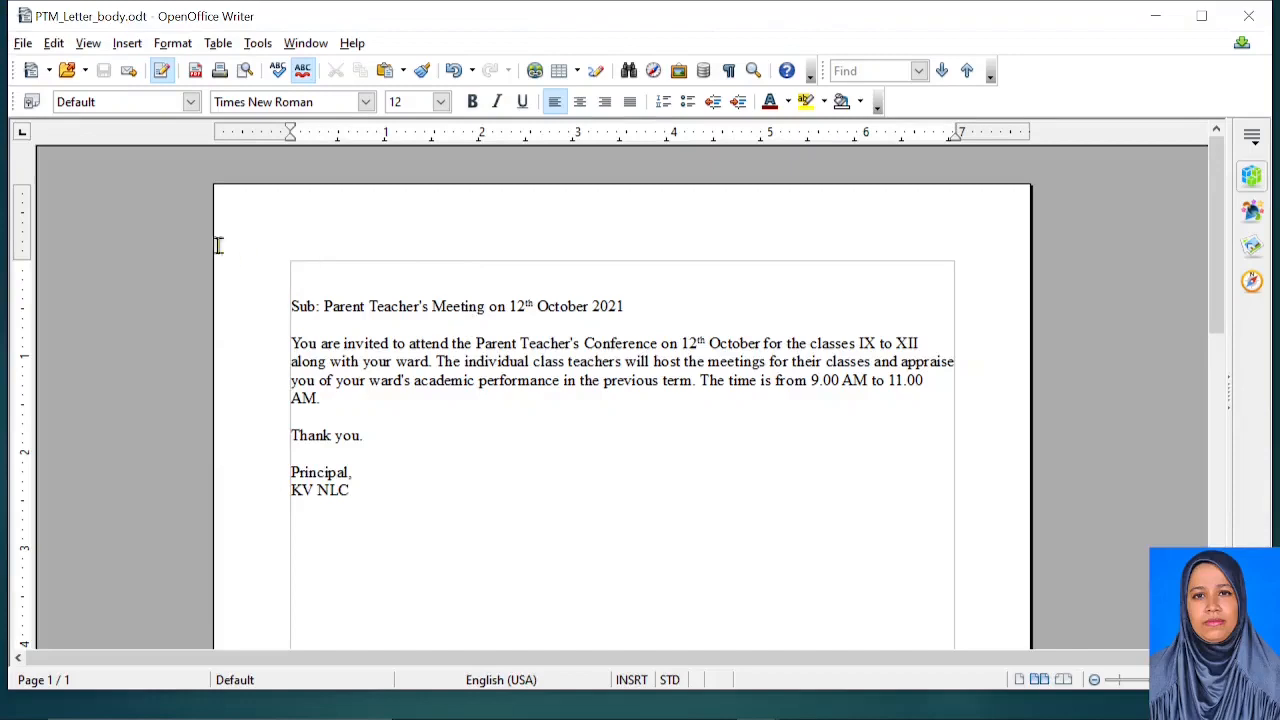
Start a letter mail merge from the current document with the address block turned off, and bring up the address list choice
{"action": "left_click", "coordinate": [320, 278]}
{"action": "left_click", "coordinate": [250, 45]}
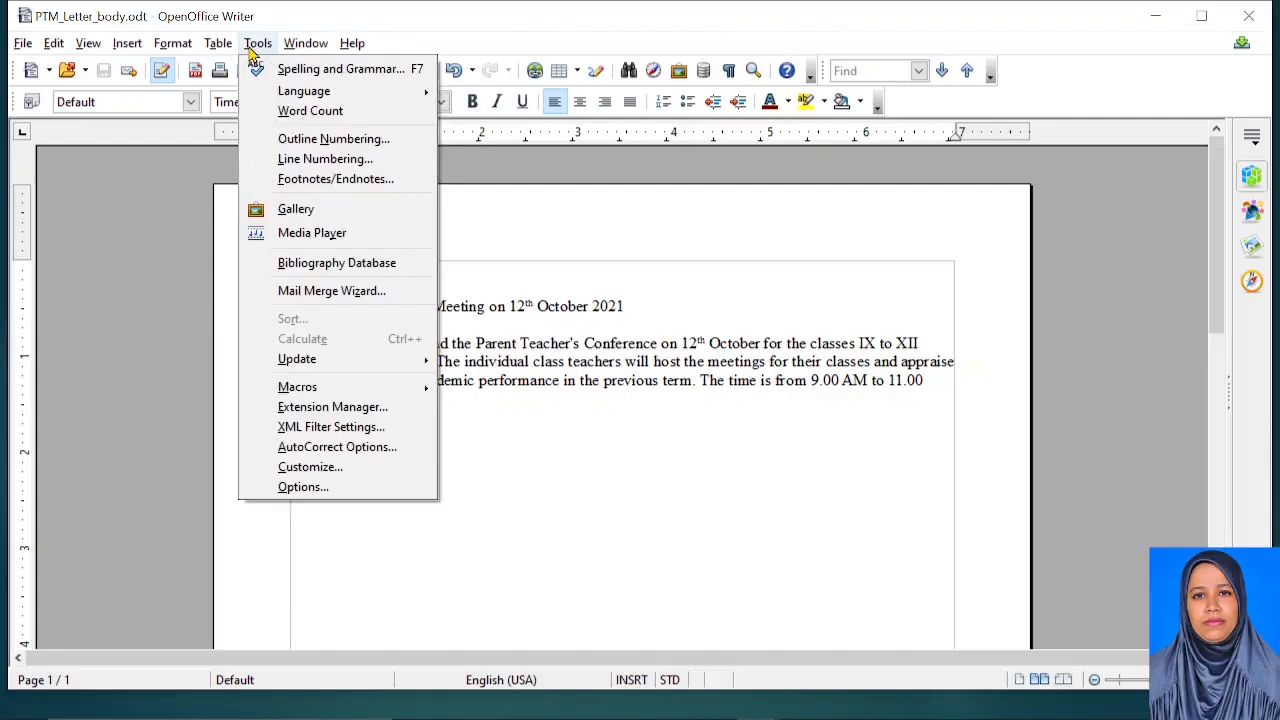
{"action": "left_click", "coordinate": [300, 291]}
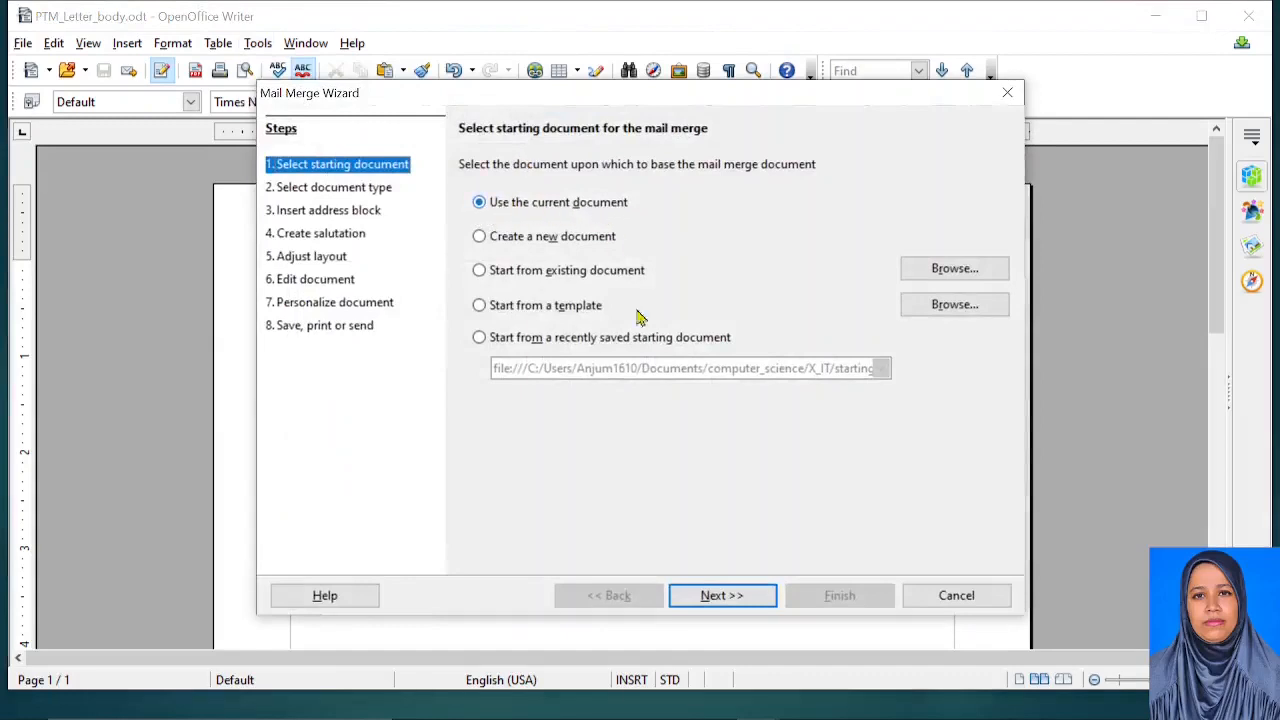
{"action": "left_click", "coordinate": [718, 597]}
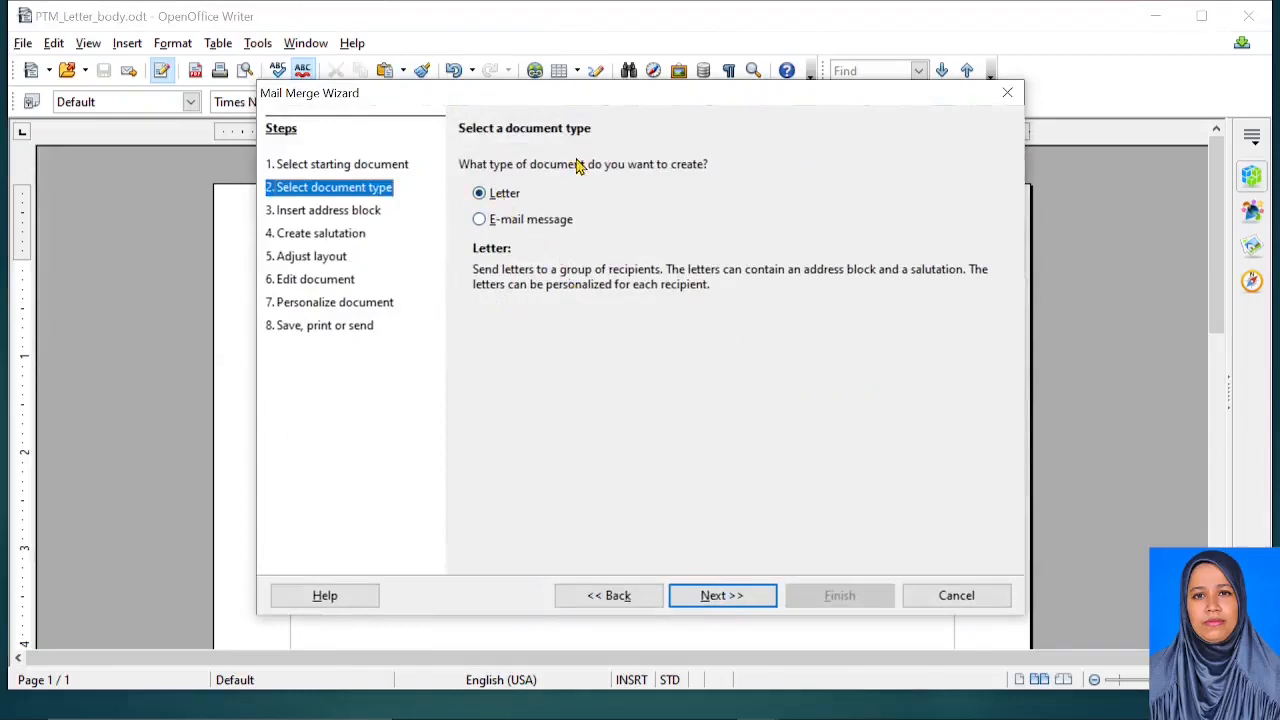
{"action": "left_click", "coordinate": [724, 596]}
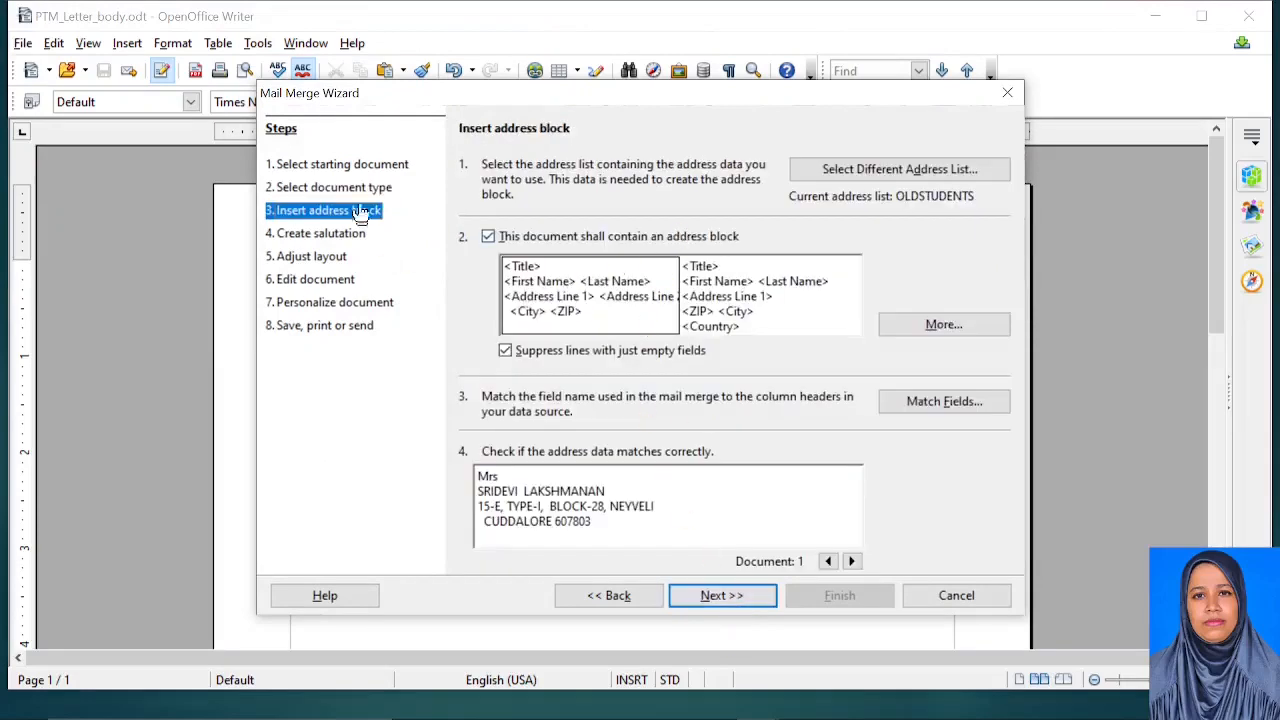
{"action": "left_click", "coordinate": [487, 237]}
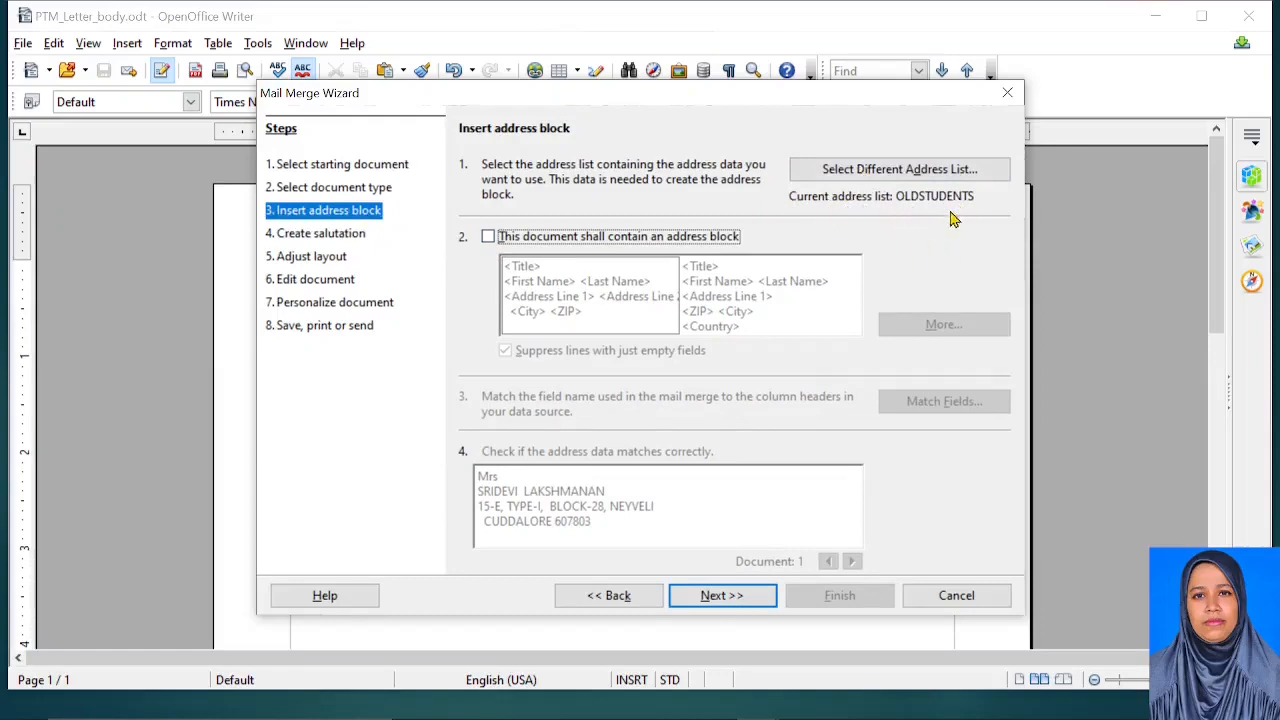
{"action": "left_click", "coordinate": [898, 172]}
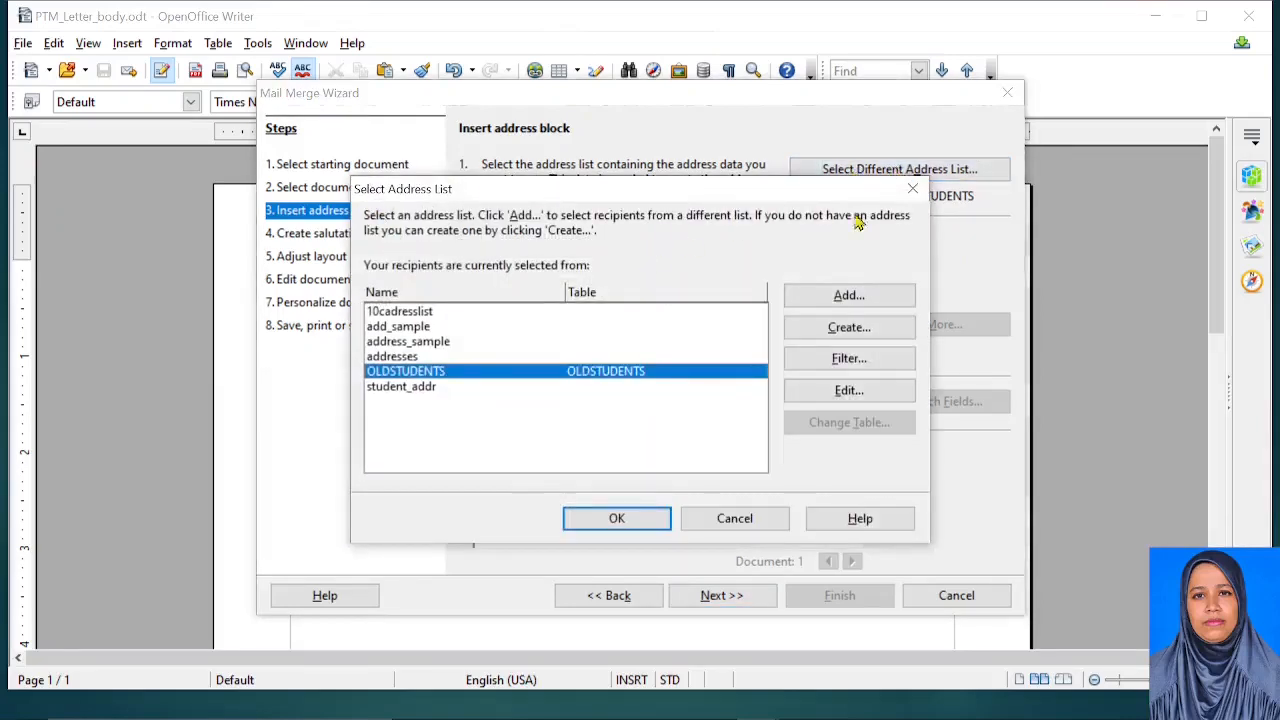
Create a new address list and remove its Company Name, Country and Telephone private fields
{"action": "left_click", "coordinate": [840, 332]}
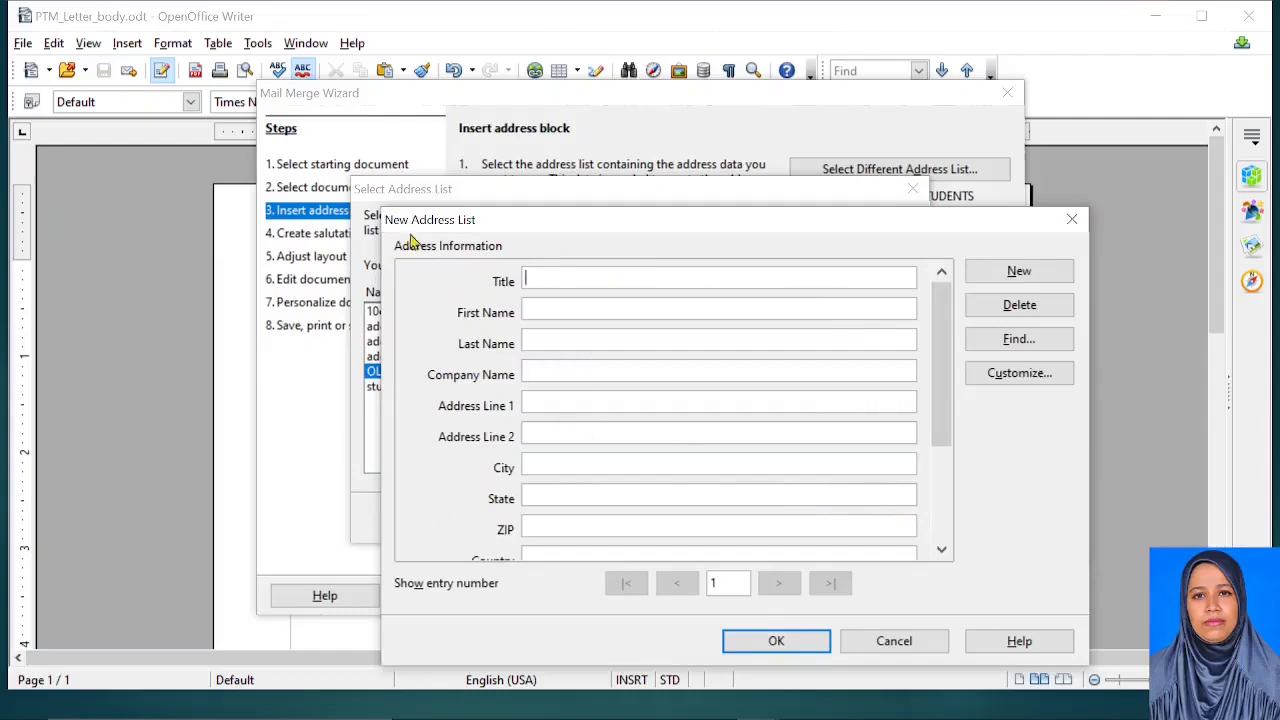
{"action": "left_click", "coordinate": [1033, 378]}
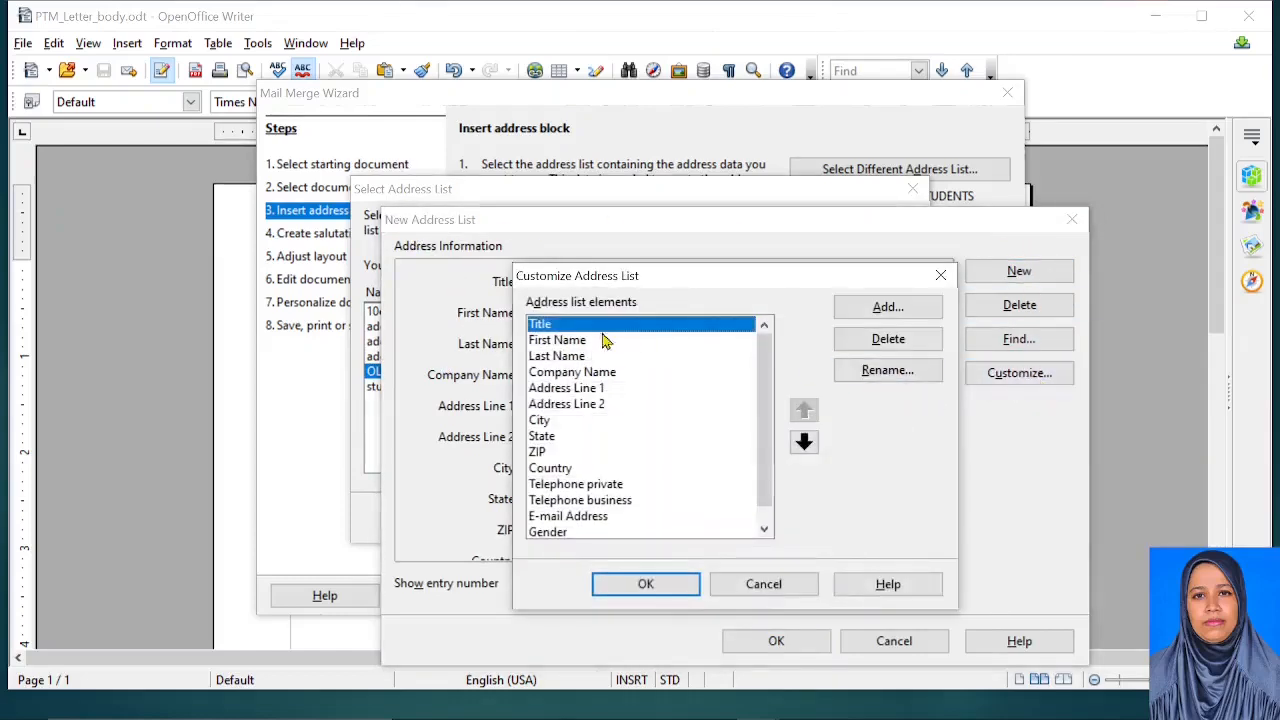
{"action": "left_click", "coordinate": [565, 373]}
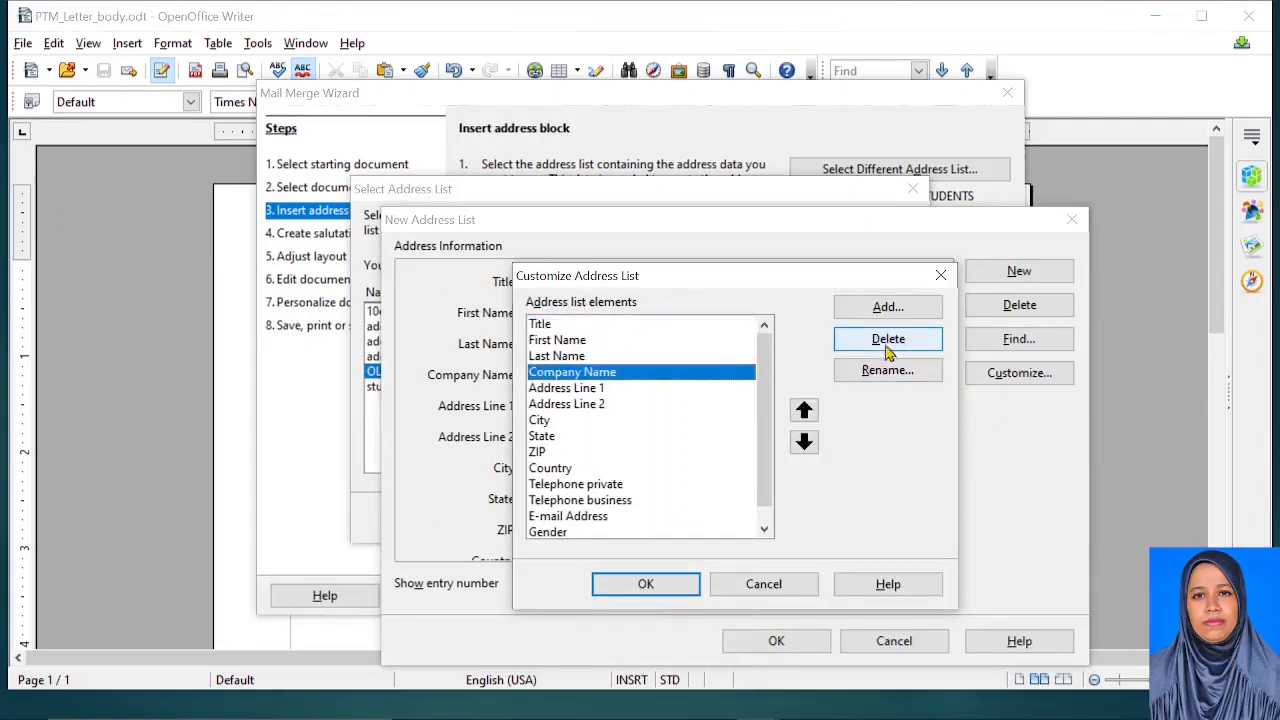
{"action": "left_click", "coordinate": [887, 338]}
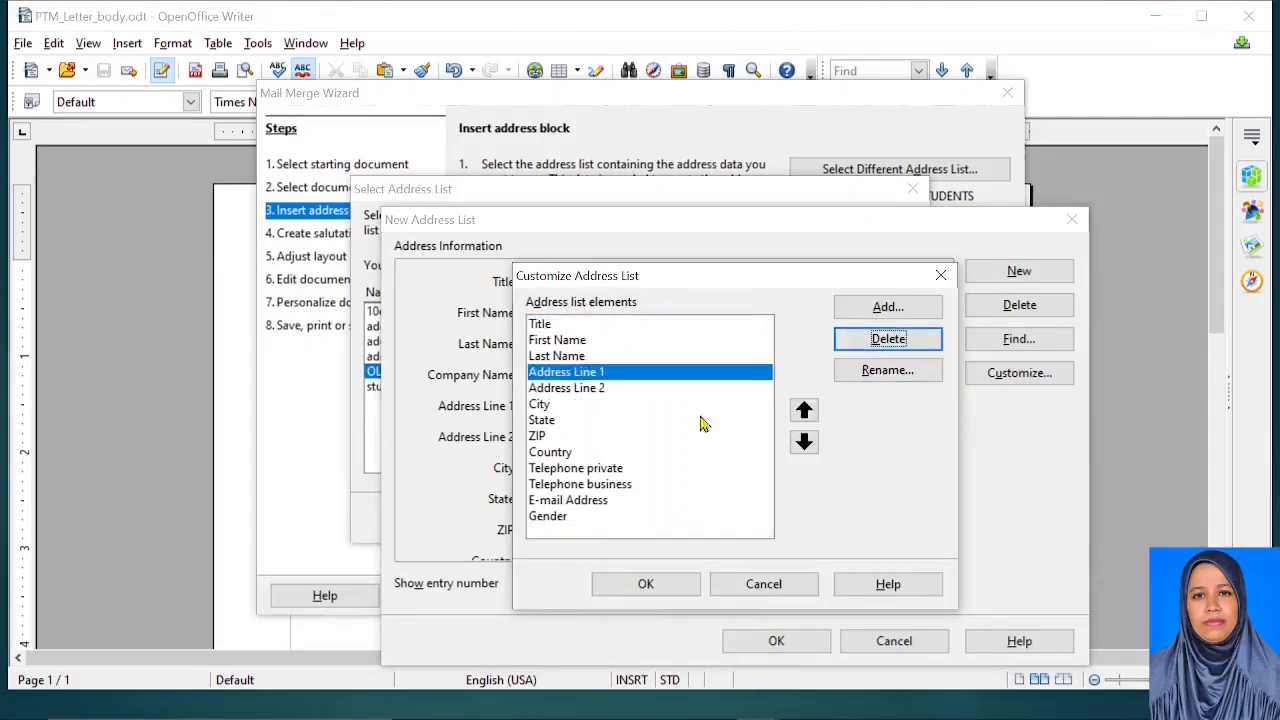
{"action": "left_click", "coordinate": [547, 455]}
{"action": "left_click", "coordinate": [906, 348]}
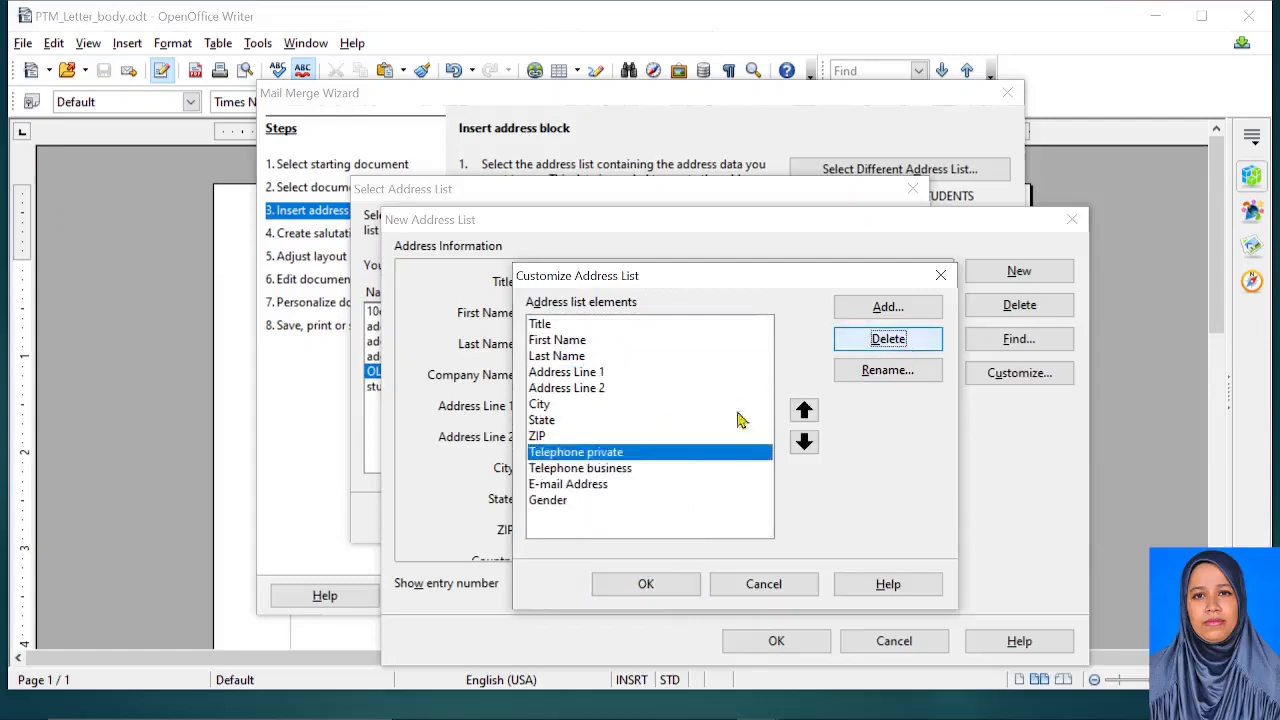
{"action": "left_click", "coordinate": [898, 348]}
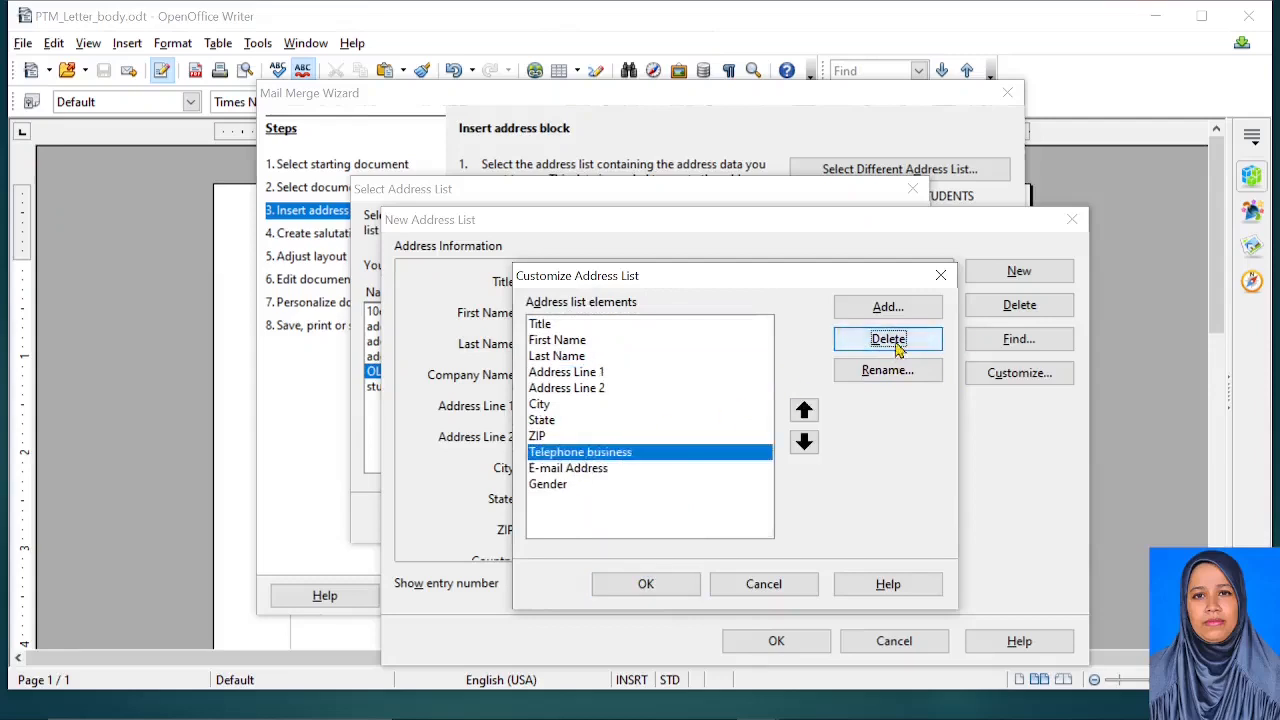
Rename the ZIP field to PIN and apply the customized field list
{"action": "left_click", "coordinate": [538, 438]}
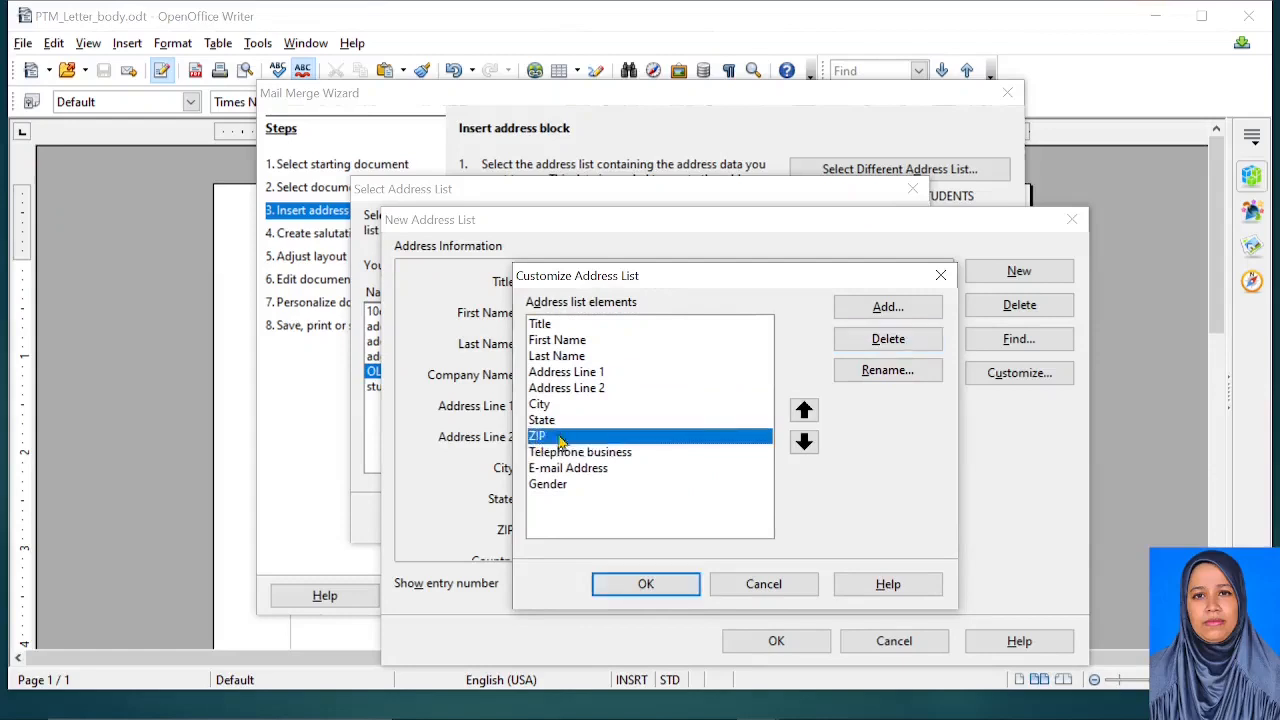
{"action": "left_click", "coordinate": [877, 371]}
{"action": "key", "text": "BackSpace"}
{"action": "key", "text": "BackSpace"}
{"action": "key", "text": "BackSpace"}
{"action": "type", "text": "p"}
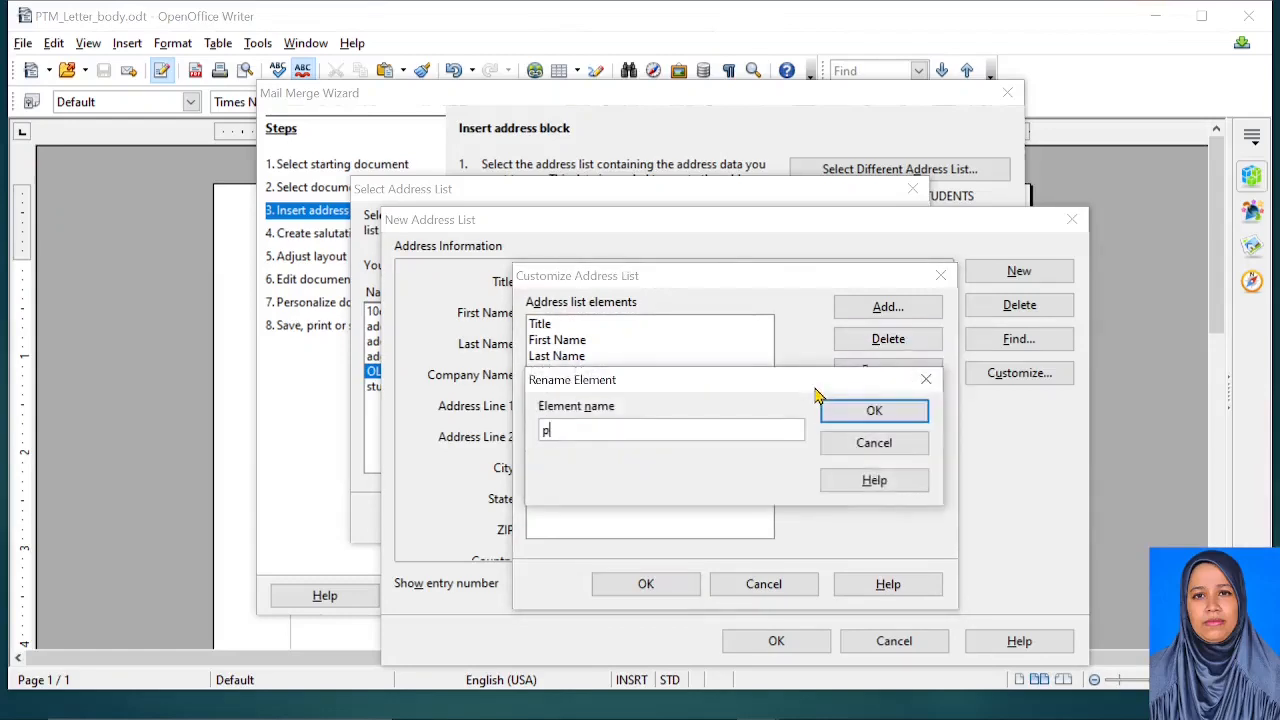
{"action": "type", "text": "in"}
{"action": "key", "text": "Caps_Lock"}
{"action": "key", "text": "BackSpace"}
{"action": "key", "text": "BackSpace"}
{"action": "key", "text": "BackSpace"}
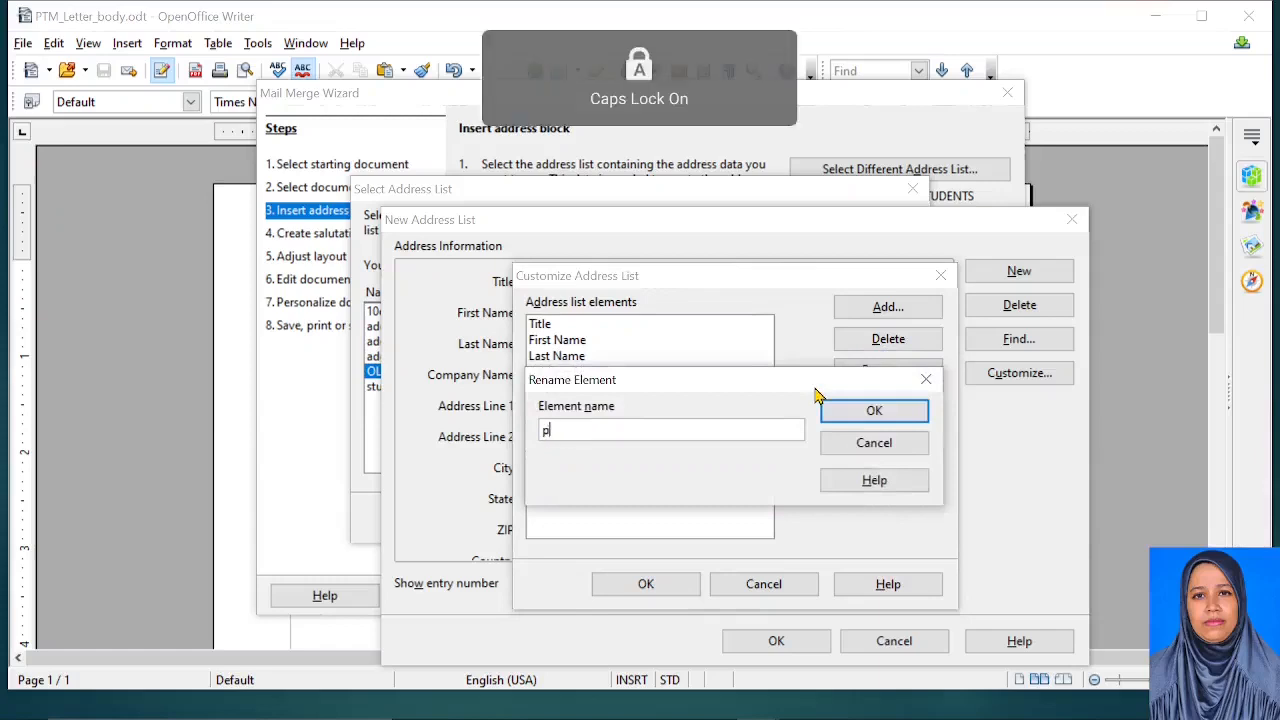
{"action": "type", "text": "PIN"}
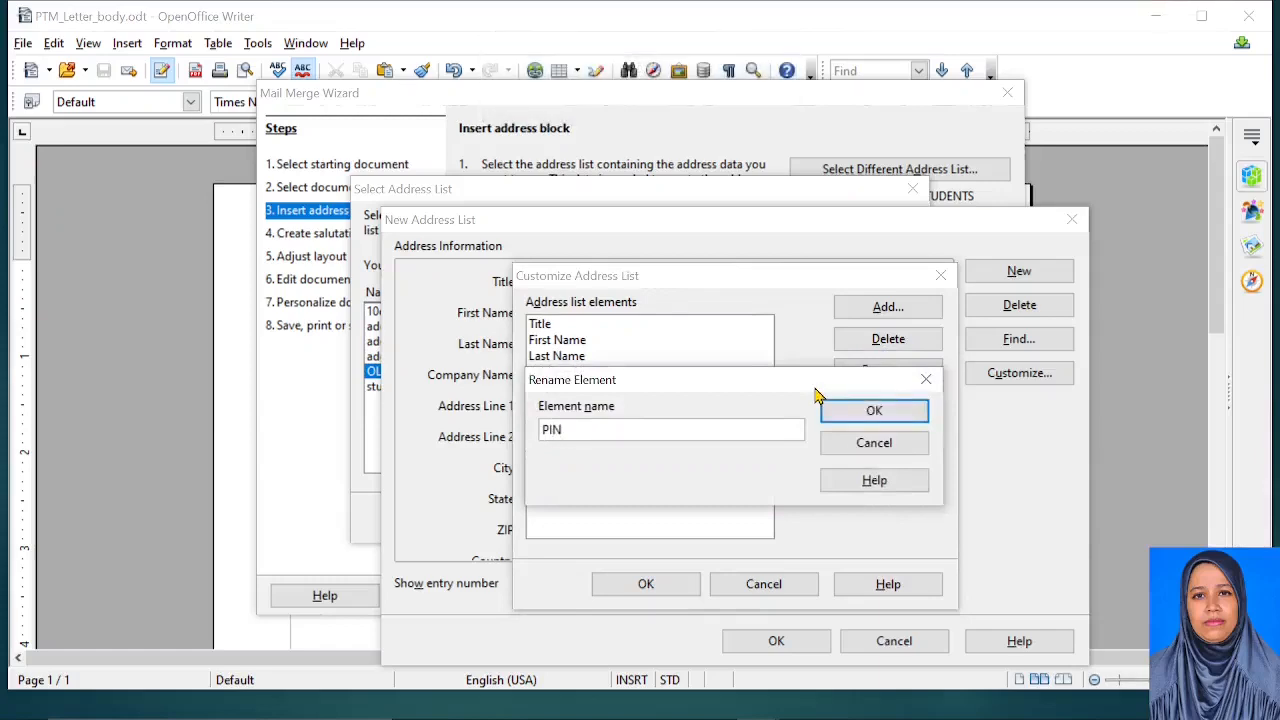
{"action": "left_click", "coordinate": [876, 410]}
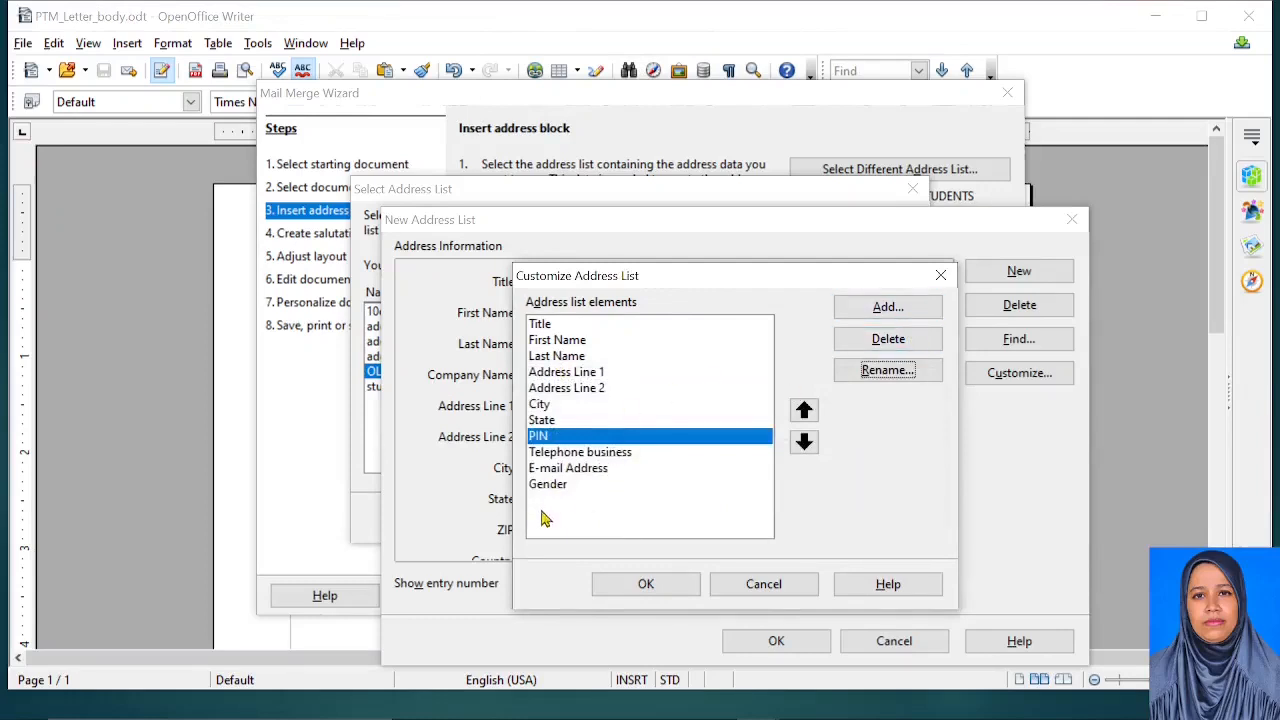
{"action": "left_click", "coordinate": [659, 587]}
Enter title Mr and the first recipient's last name
{"action": "scroll", "coordinate": [643, 490], "scroll_direction": "down", "scroll_amount": 1}
{"action": "scroll", "coordinate": [643, 471], "scroll_direction": "up", "scroll_amount": 1}
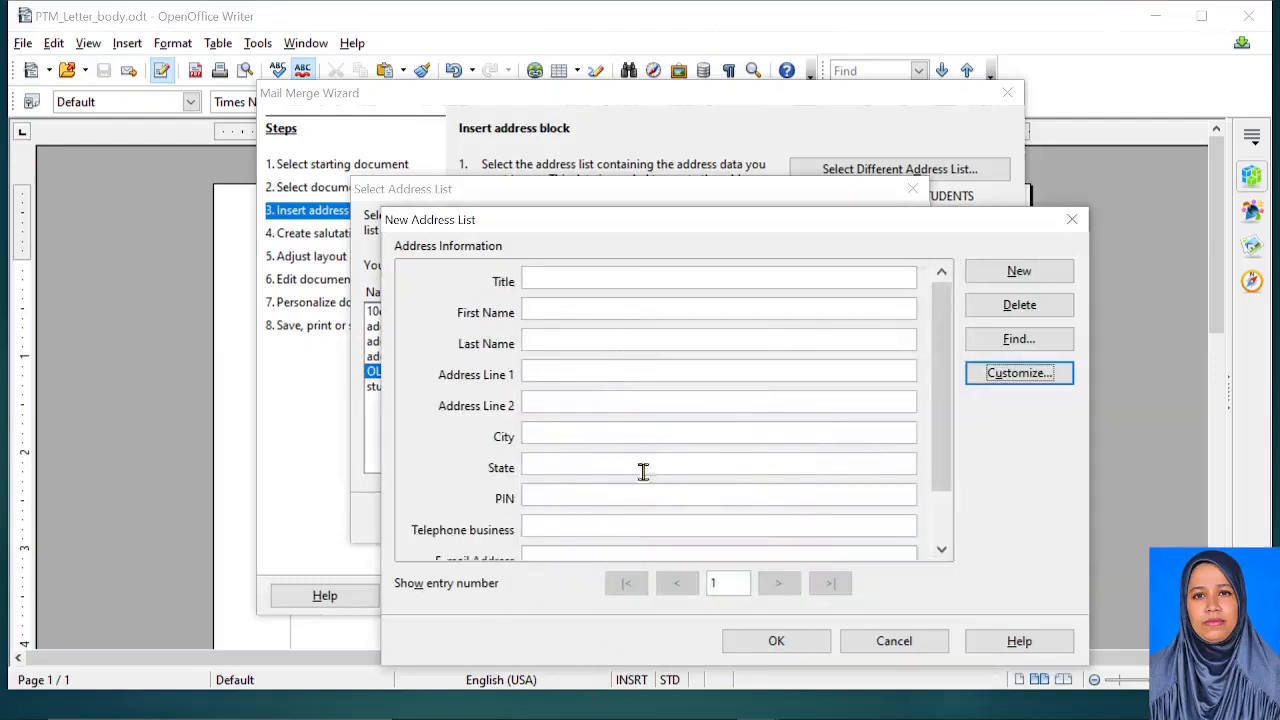
{"action": "left_click", "coordinate": [600, 278]}
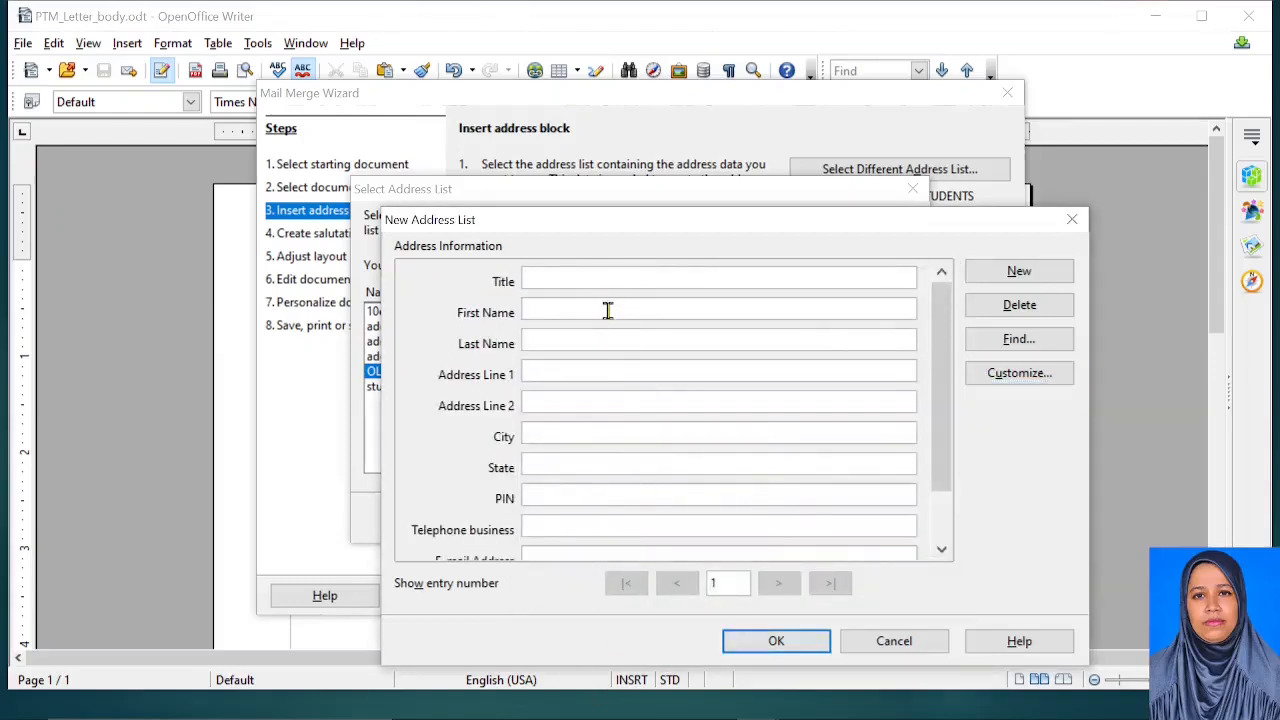
{"action": "type", "text": "mR"}
{"action": "key", "text": "BackSpace"}
{"action": "key", "text": "Caps_Lock"}
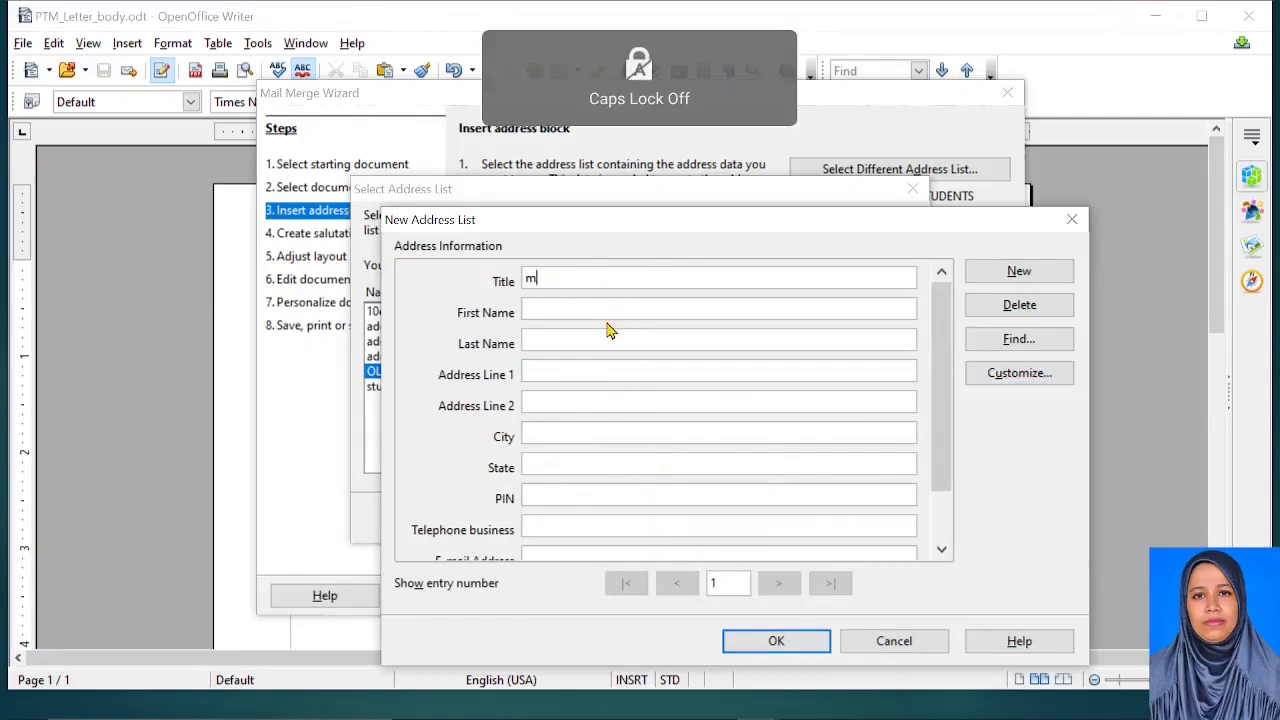
{"action": "type", "text": "Mr"}
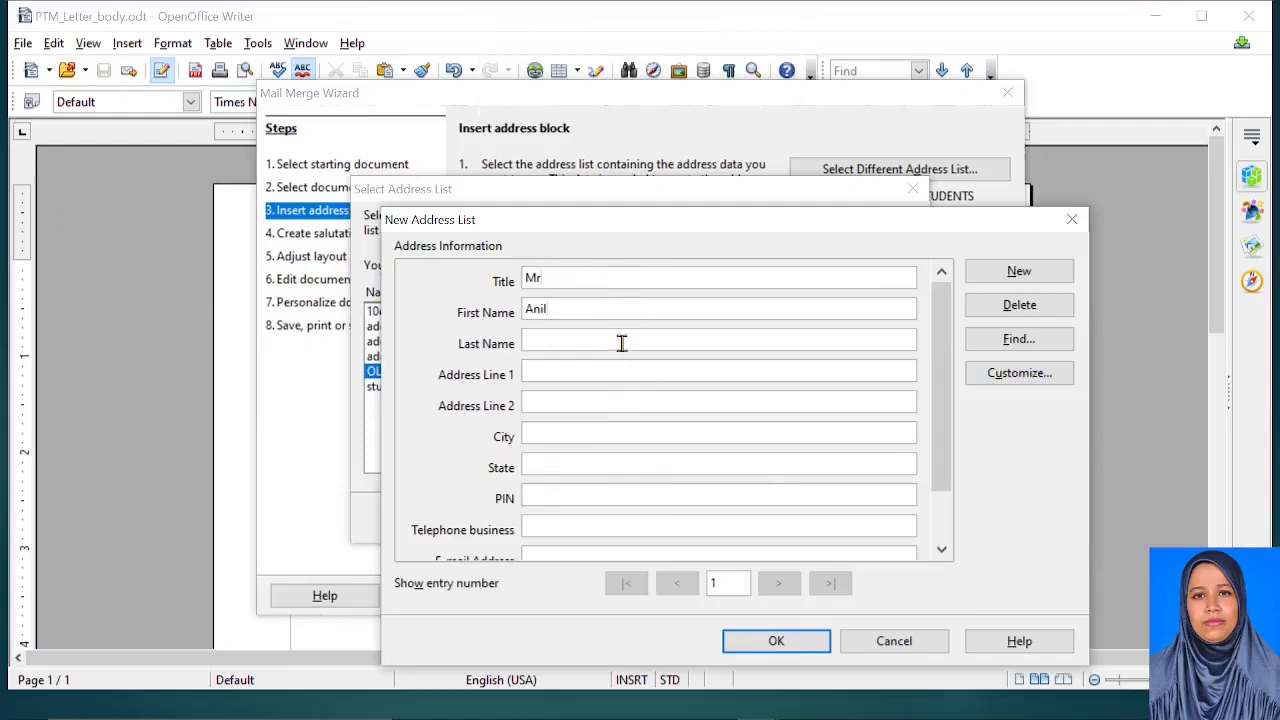
{"action": "left_click", "coordinate": [621, 343]}
{"action": "type", "text": "Kumar"}
Fill in the first recipient's Address Line 2 and City, correct Address Line 1 to XYZ, then add a new entry
{"action": "left_click", "coordinate": [597, 407]}
{"action": "type", "text": "XYZ"}
{"action": "left_click", "coordinate": [582, 428]}
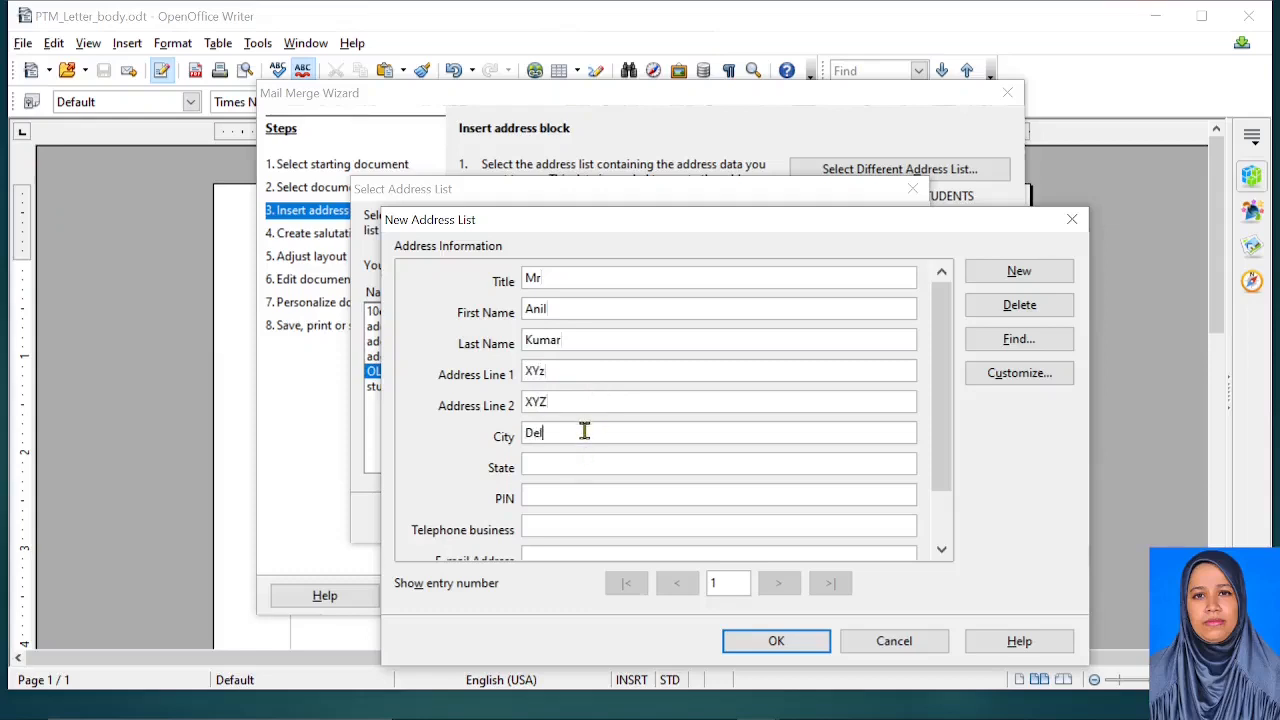
{"action": "type", "text": "Delhi"}
{"action": "left_click", "coordinate": [564, 465]}
{"action": "scroll", "coordinate": [689, 484], "scroll_direction": "down", "scroll_amount": 2}
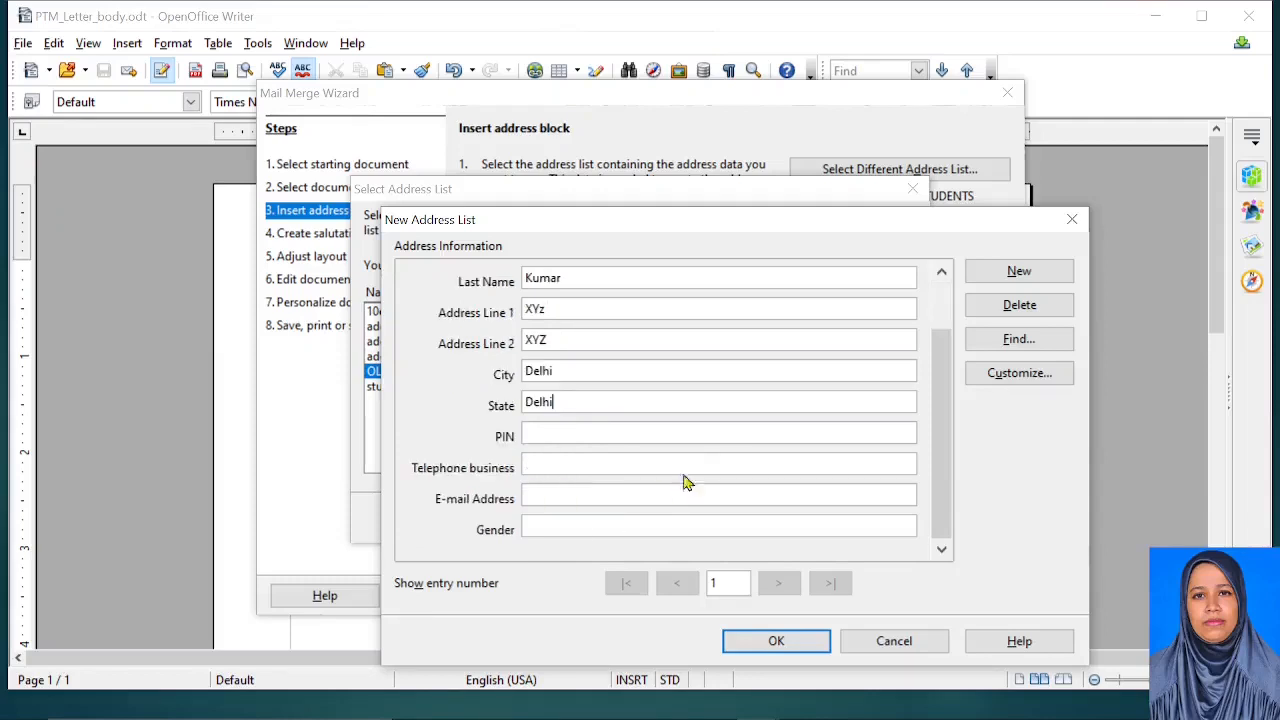
{"action": "scroll", "coordinate": [634, 455], "scroll_direction": "up", "scroll_amount": 2}
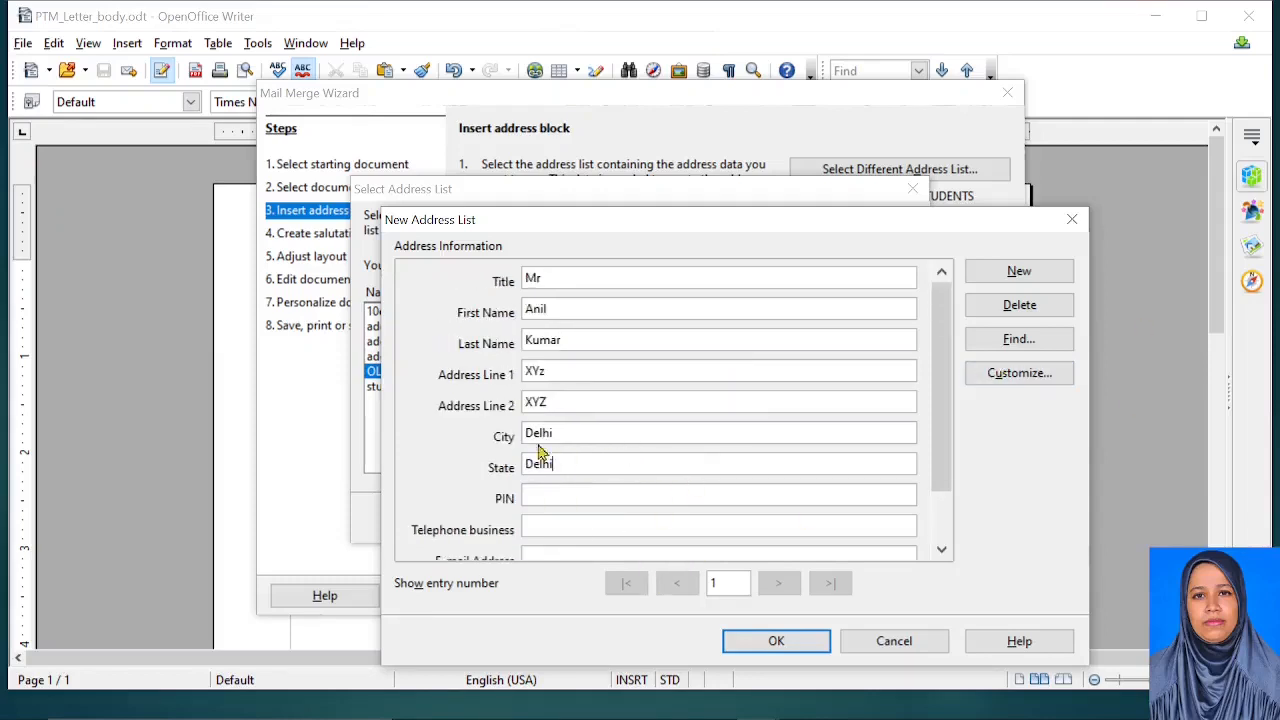
{"action": "left_click", "coordinate": [551, 371]}
{"action": "type", "text": "Z"}
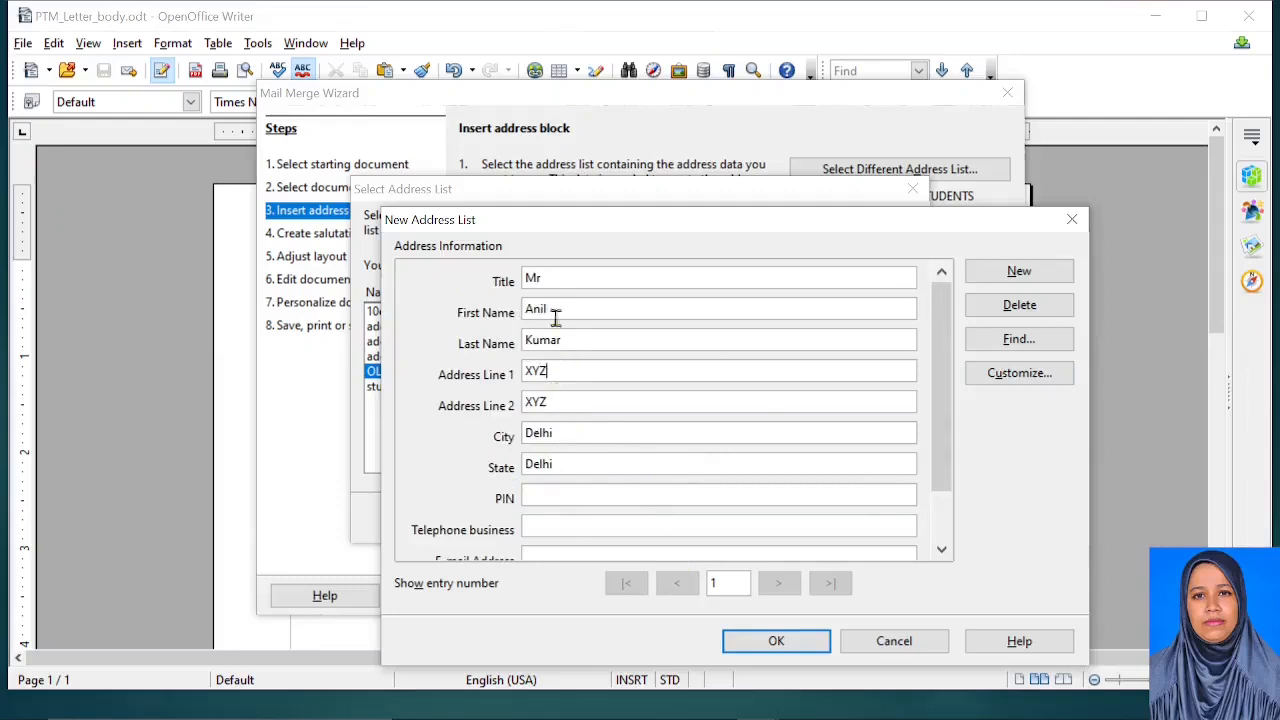
{"action": "left_click", "coordinate": [1020, 274]}
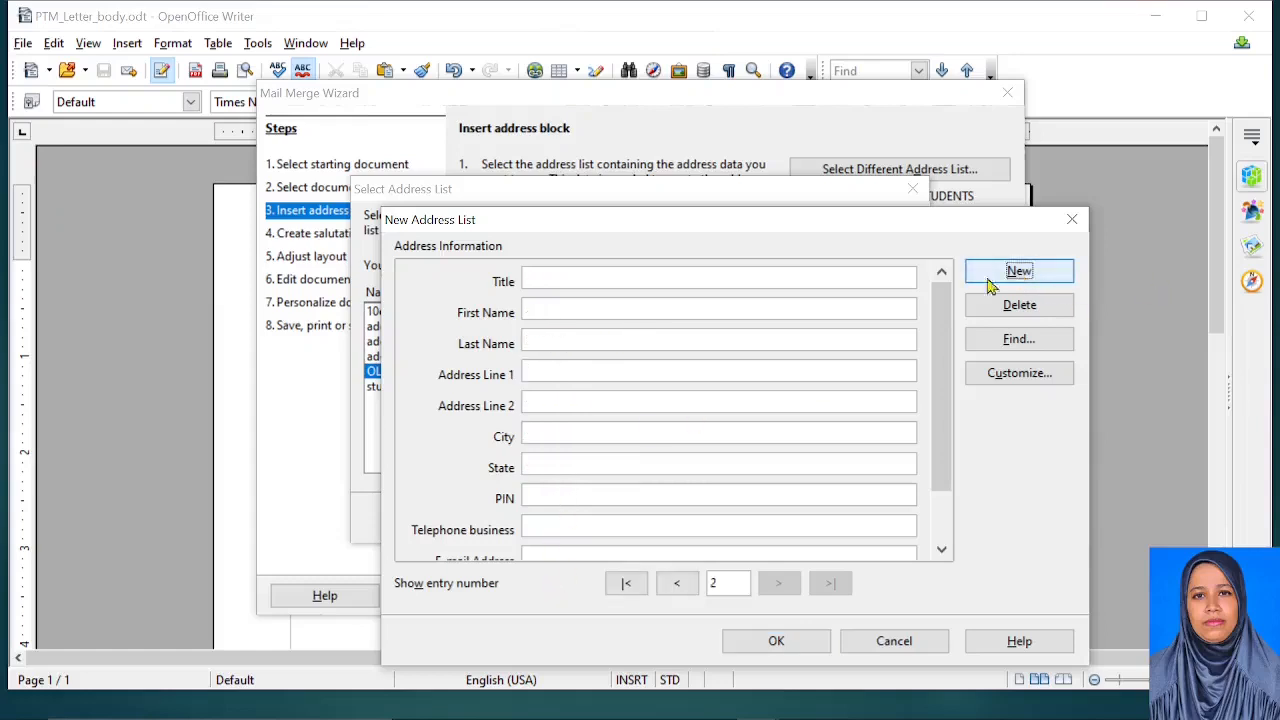
Enter the second recipient with title Mrs, gender F, and first and last names, then add a third entry
{"action": "left_click", "coordinate": [556, 281]}
{"action": "type", "text": "Mrs"}
{"action": "scroll", "coordinate": [588, 440], "scroll_direction": "down", "scroll_amount": 2}
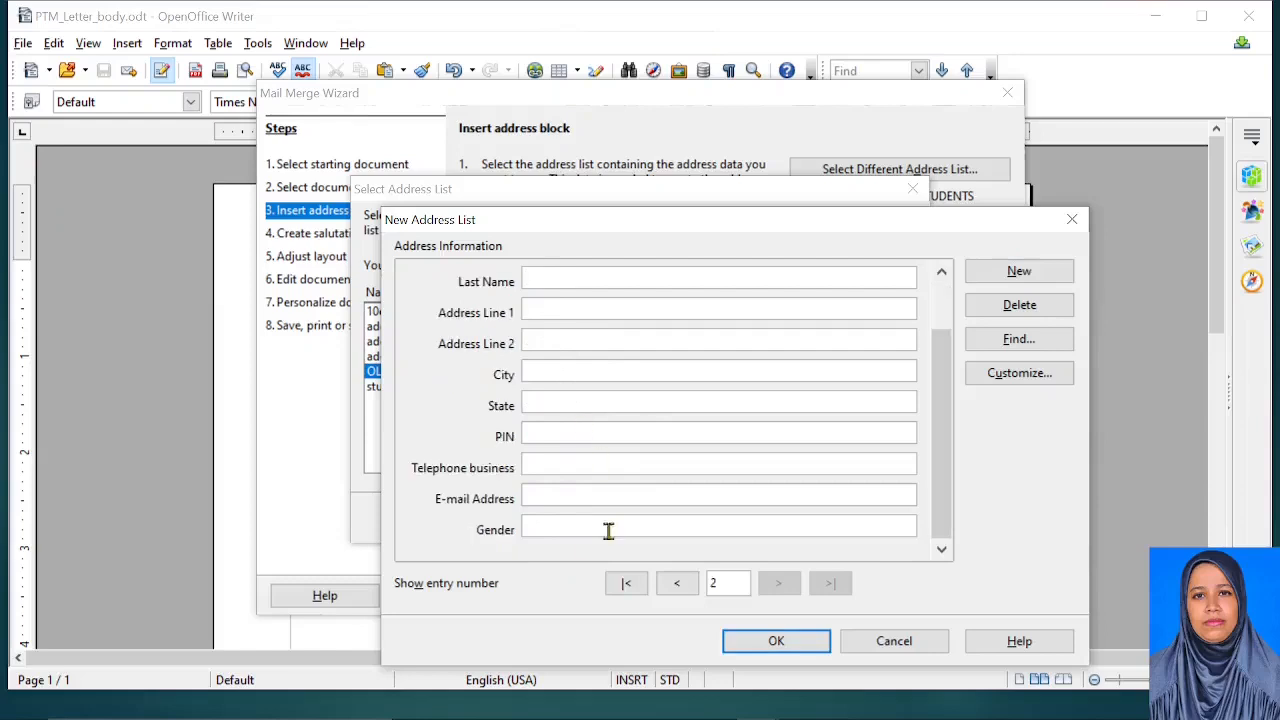
{"action": "left_click", "coordinate": [558, 530]}
{"action": "type", "text": "F"}
{"action": "scroll", "coordinate": [578, 440], "scroll_direction": "up", "scroll_amount": 2}
{"action": "left_click", "coordinate": [568, 310]}
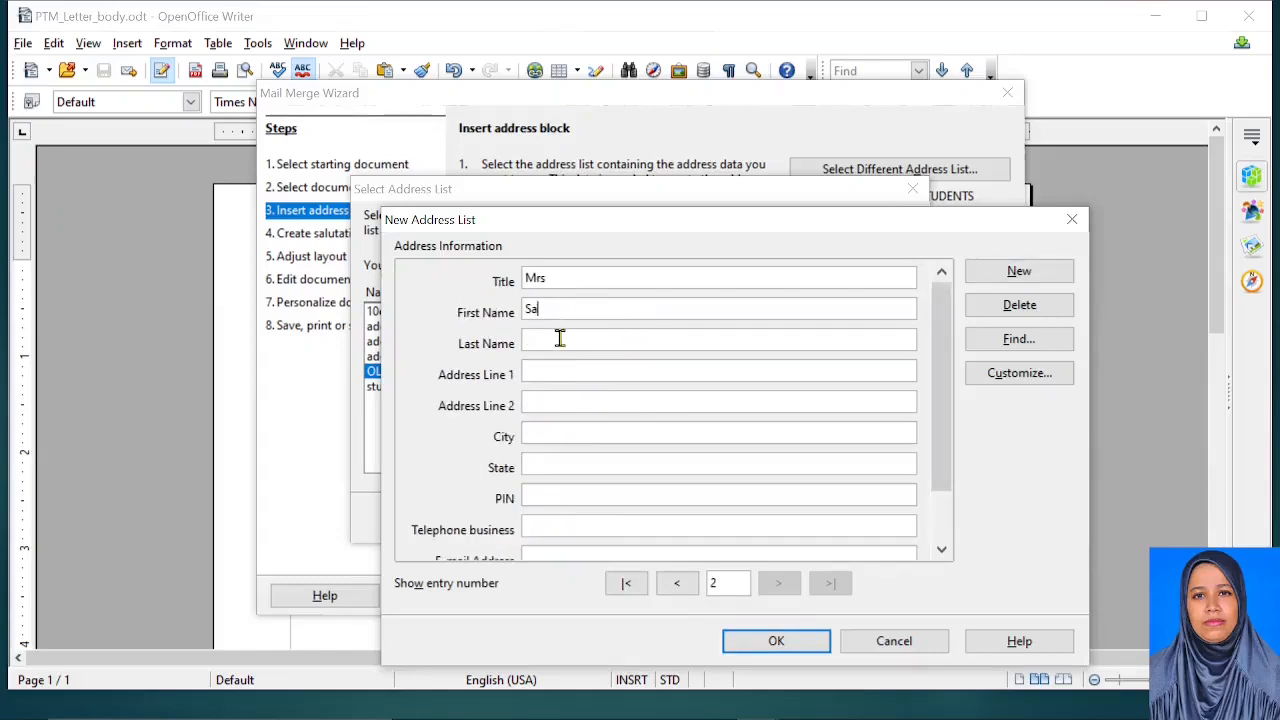
{"action": "left_click", "coordinate": [557, 341]}
{"action": "left_click", "coordinate": [1019, 271]}
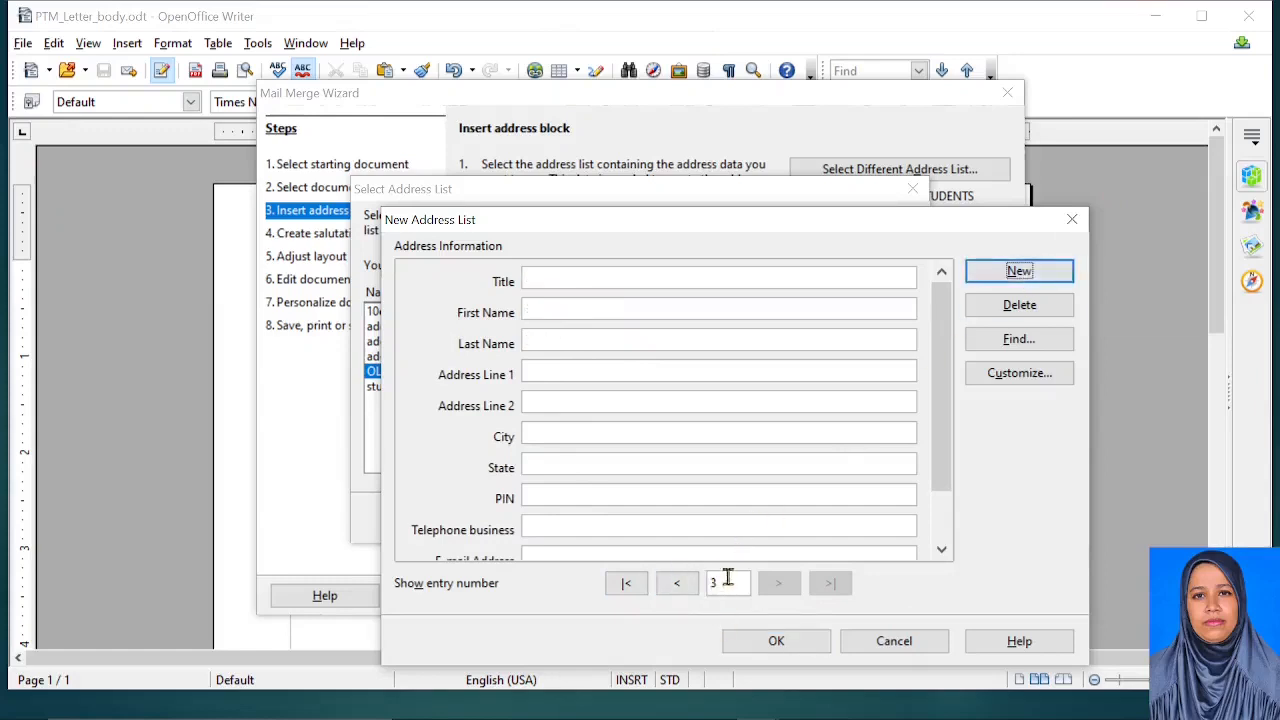
Browse back through the entries, then abandon the new address list without saving it
{"action": "left_click", "coordinate": [679, 590]}
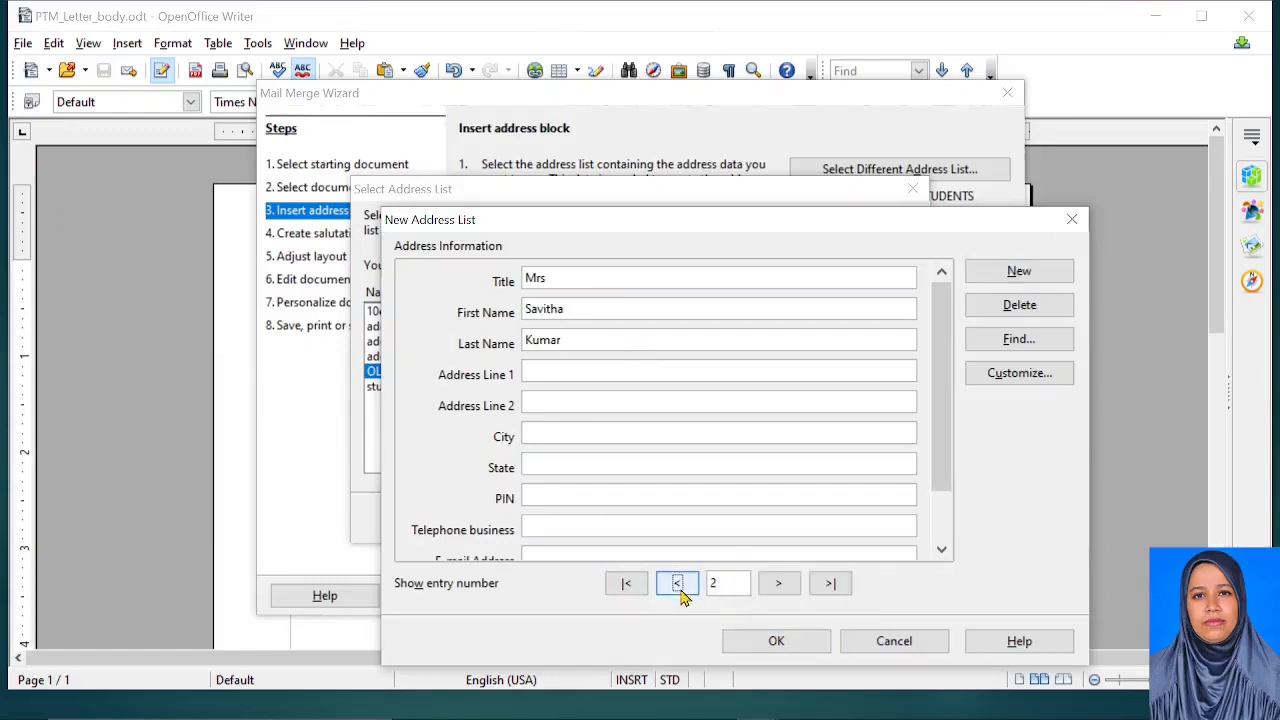
{"action": "left_click", "coordinate": [681, 590]}
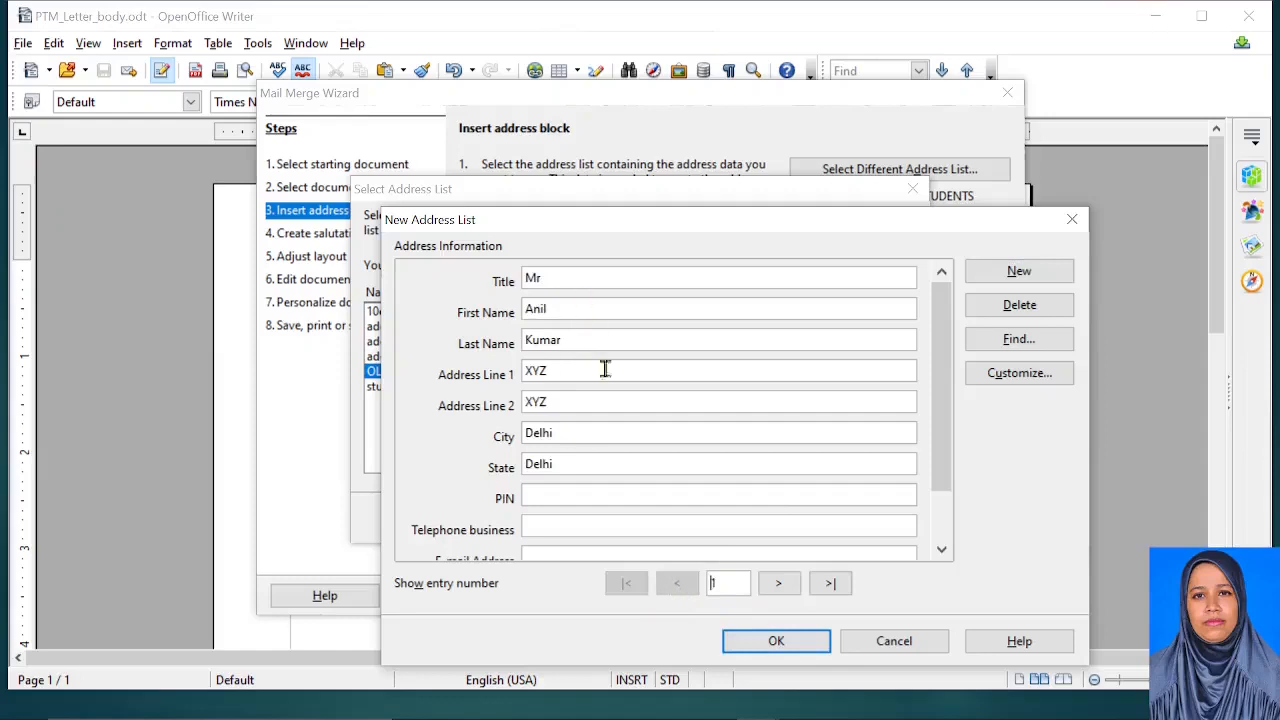
{"action": "left_click", "coordinate": [781, 588]}
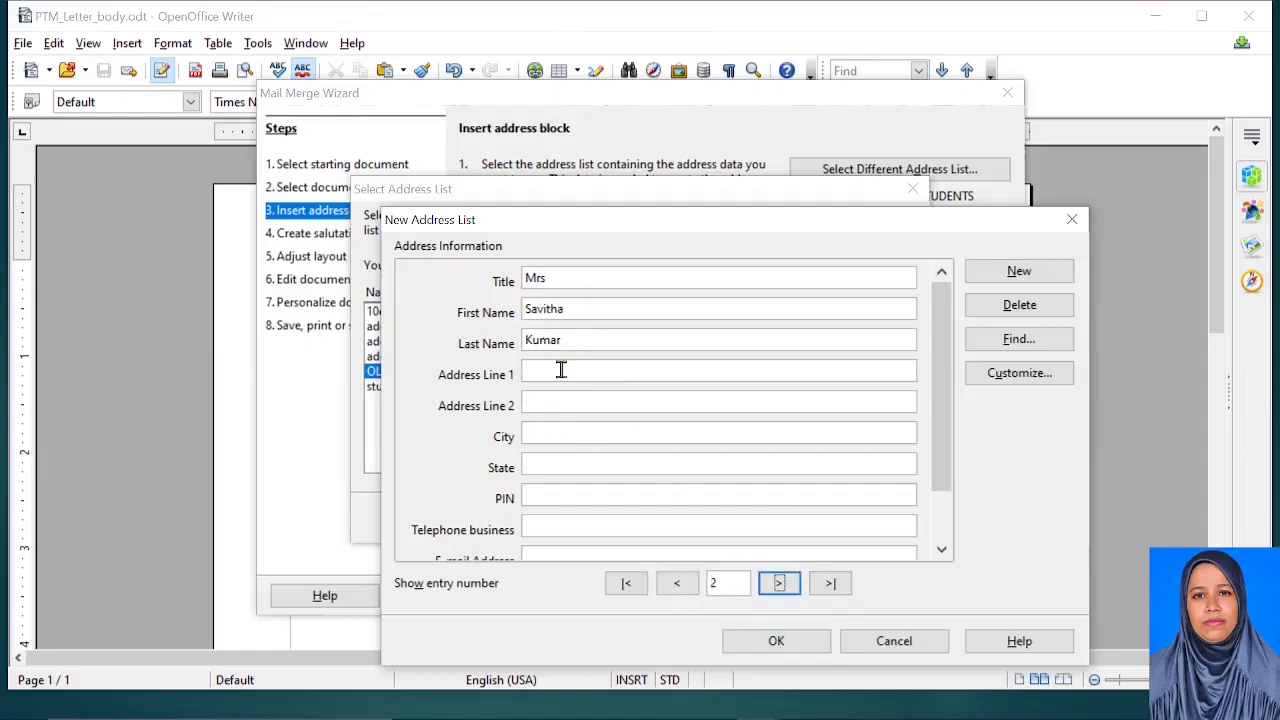
{"action": "left_click", "coordinate": [790, 641]}
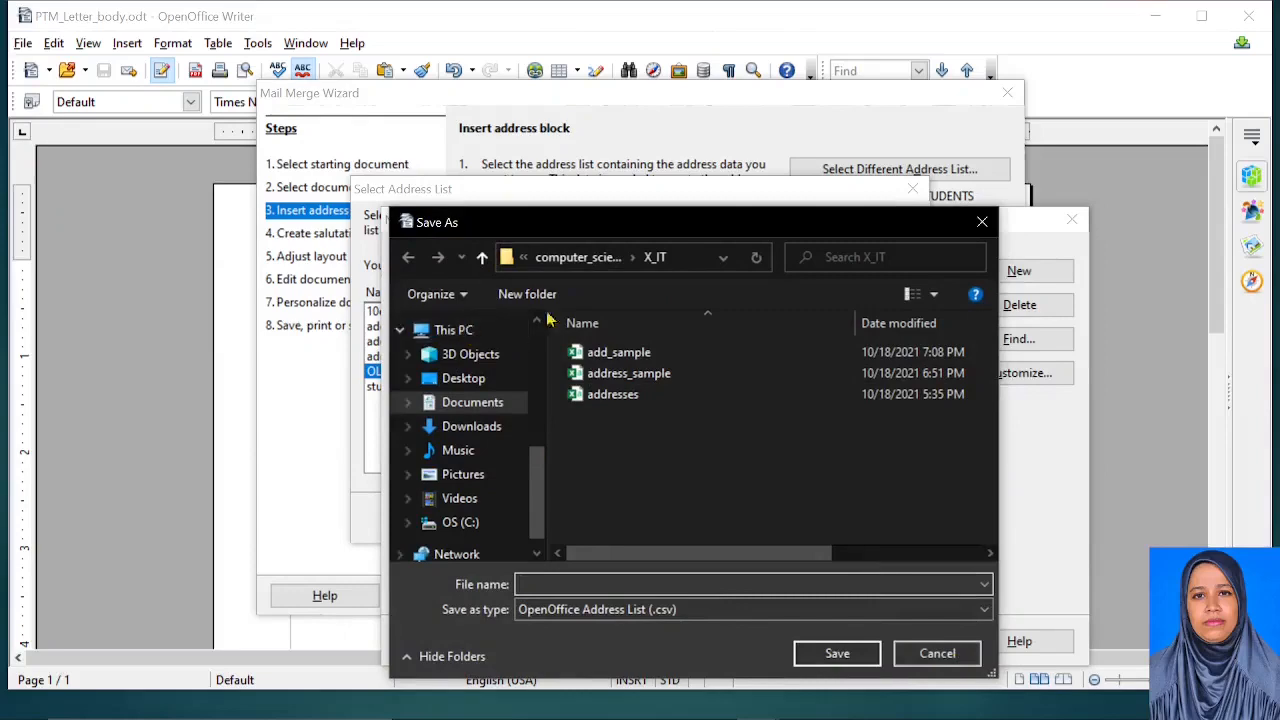
{"action": "left_click", "coordinate": [945, 656]}
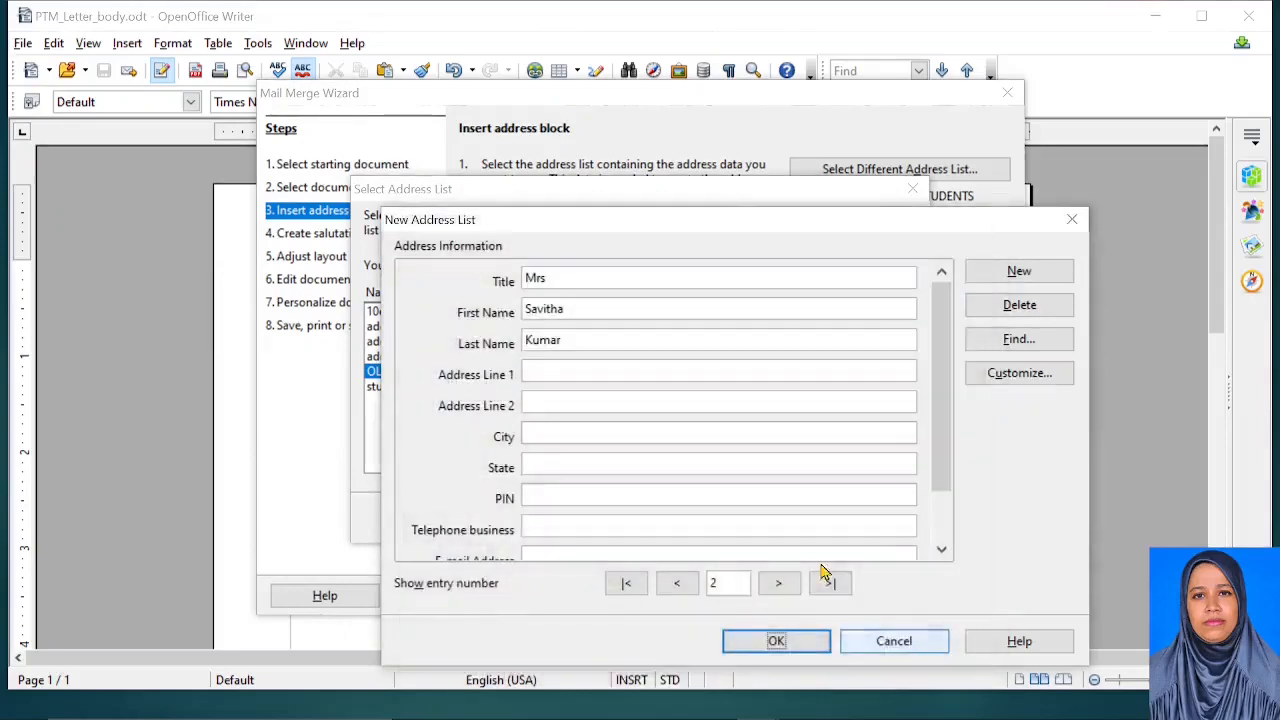
{"action": "left_click", "coordinate": [894, 644]}
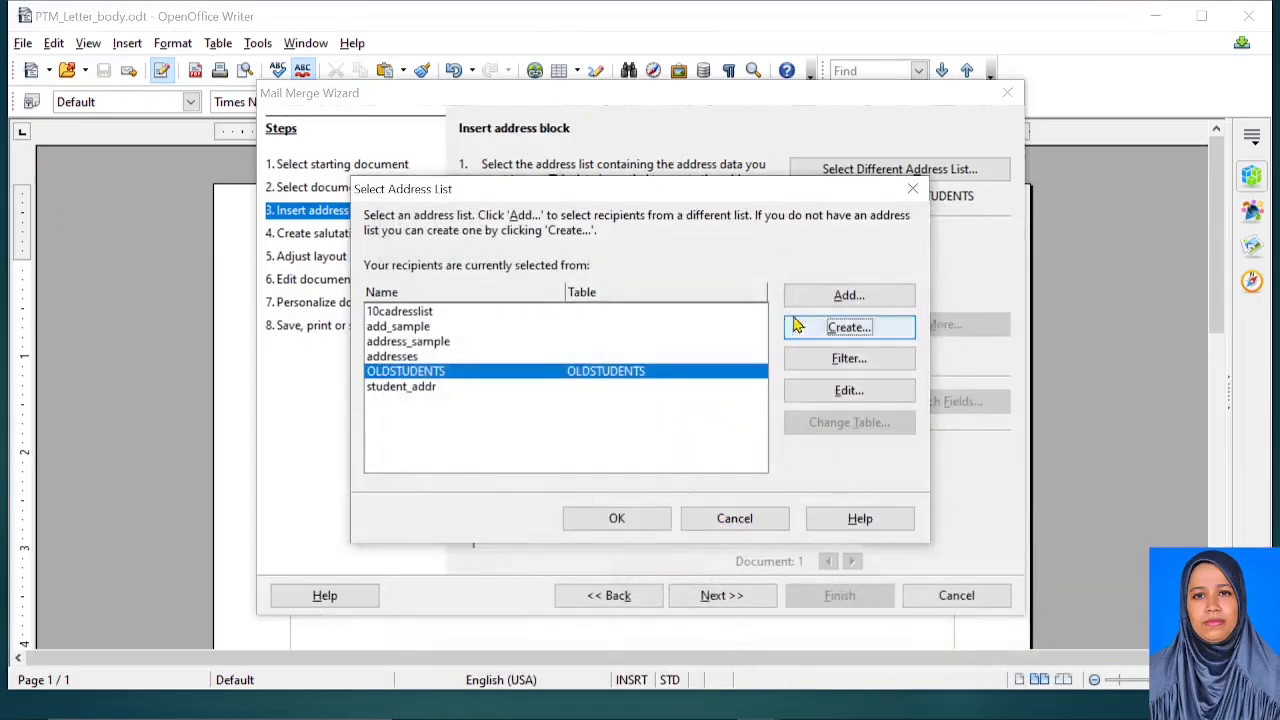
{"action": "mouse_move", "coordinate": [484, 716]}
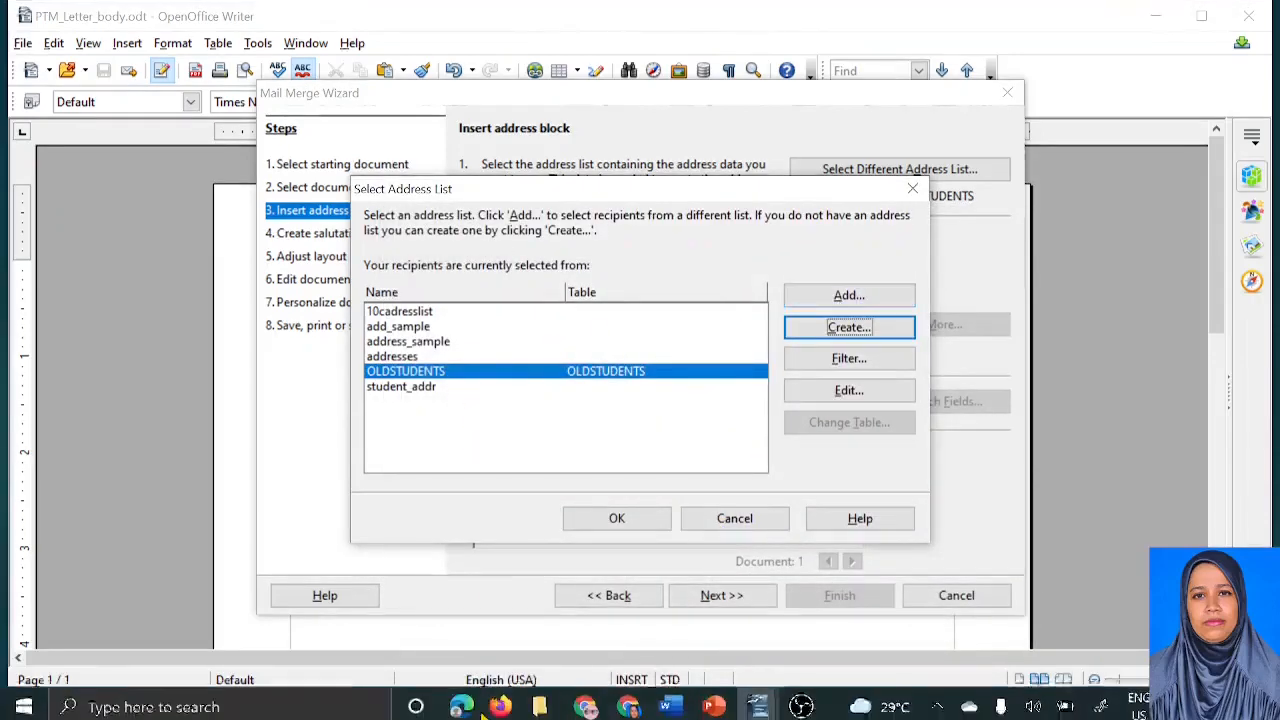
{"action": "left_click", "coordinate": [540, 707]}
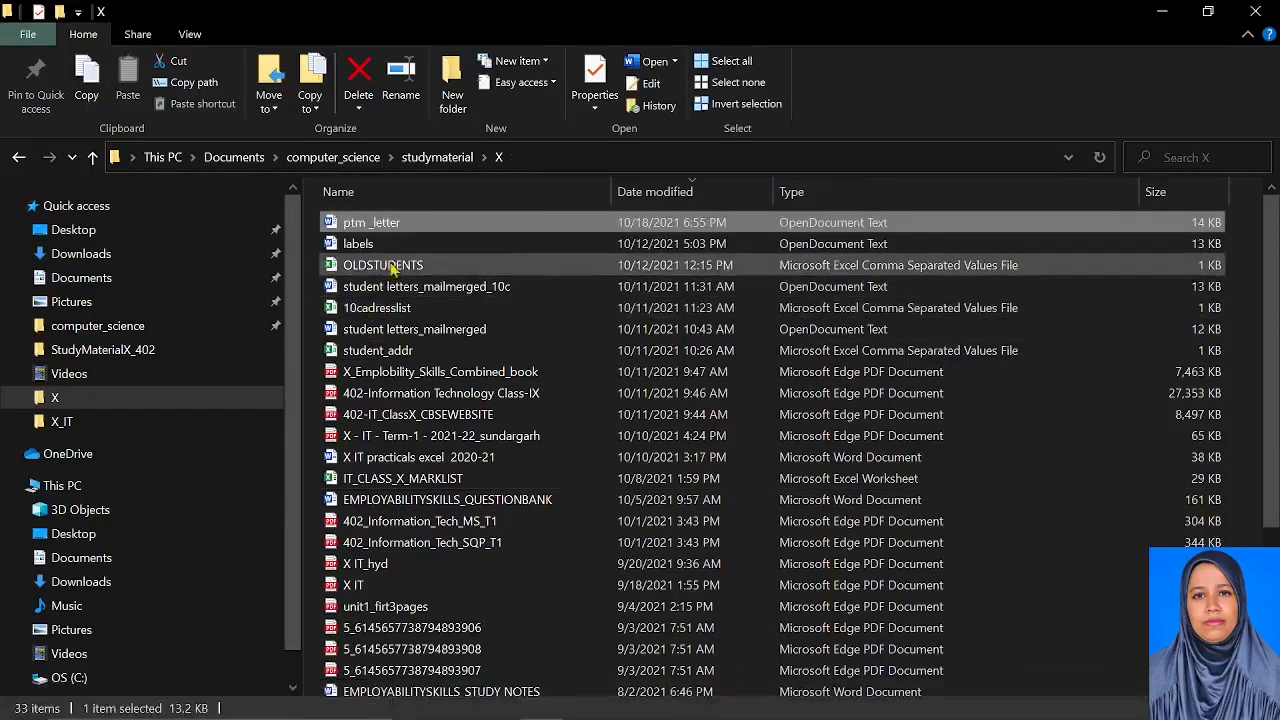
Open the 10cadresslist CSV from folder X in Excel
{"action": "left_click", "coordinate": [392, 309]}
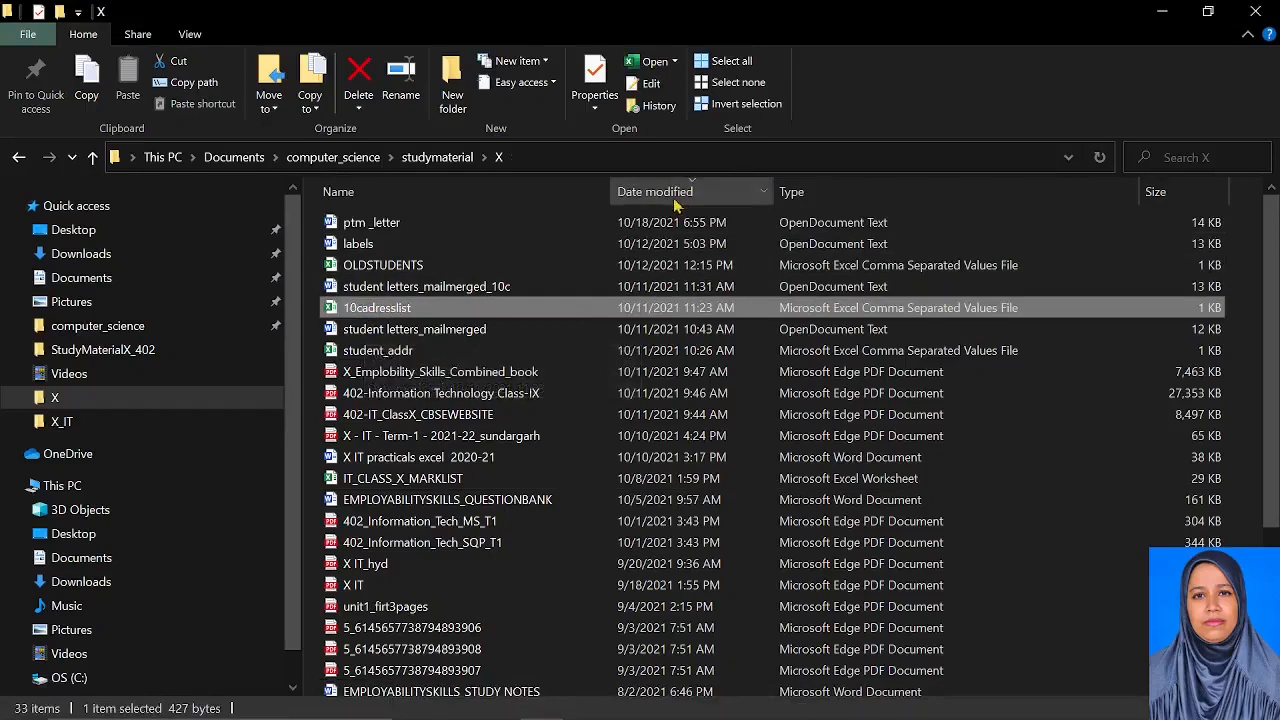
{"action": "double_click", "coordinate": [385, 312]}
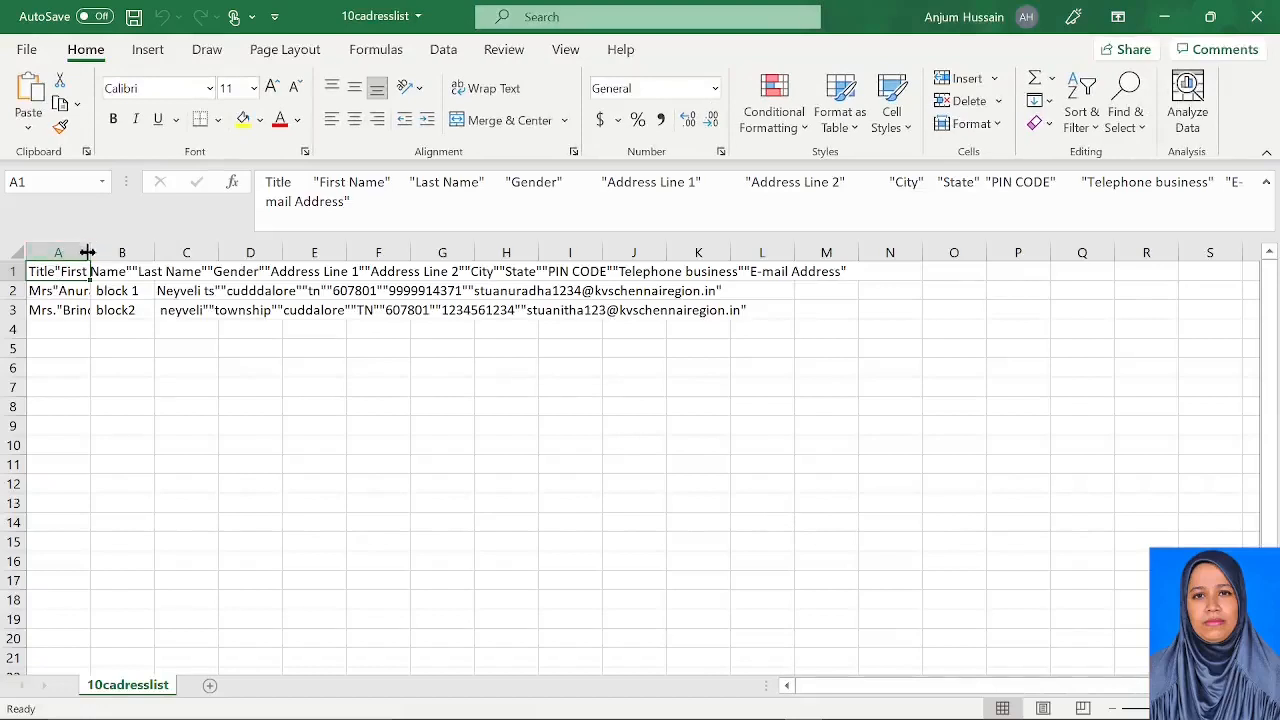
Autofit column A to review 10cadresslist, then close Excel without saving
{"action": "double_click", "coordinate": [89, 252]}
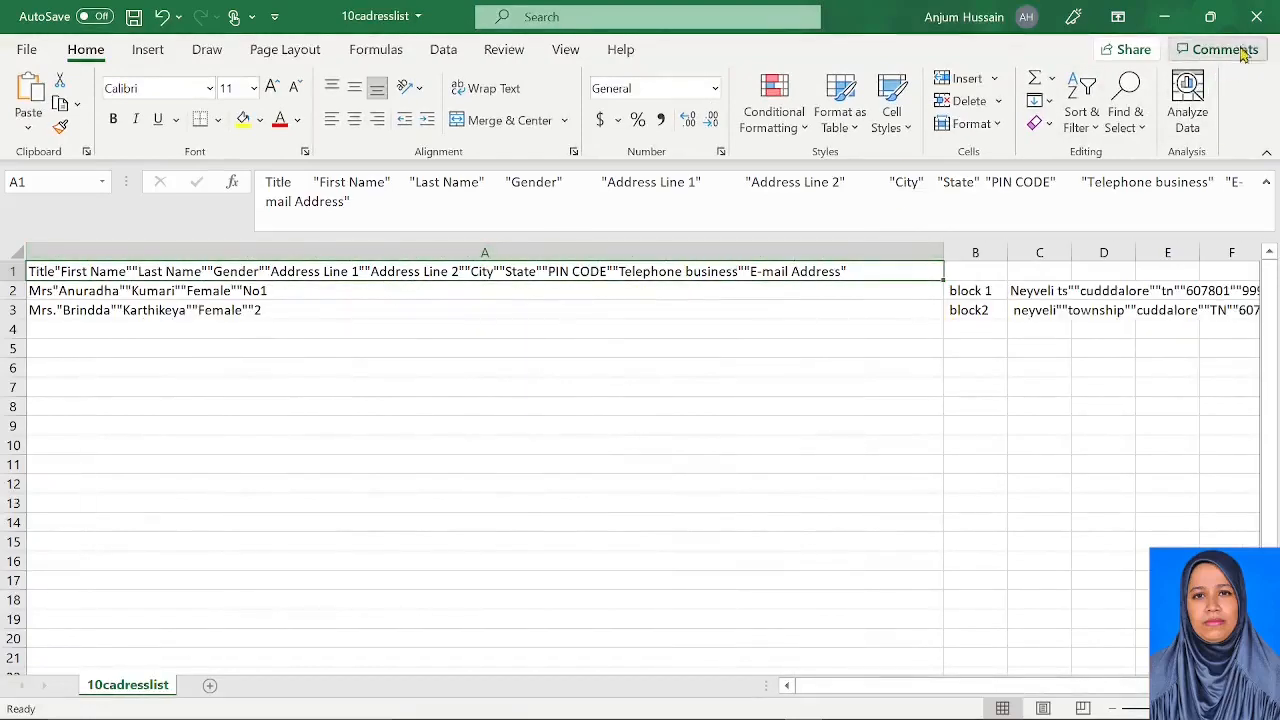
{"action": "left_click", "coordinate": [1257, 18]}
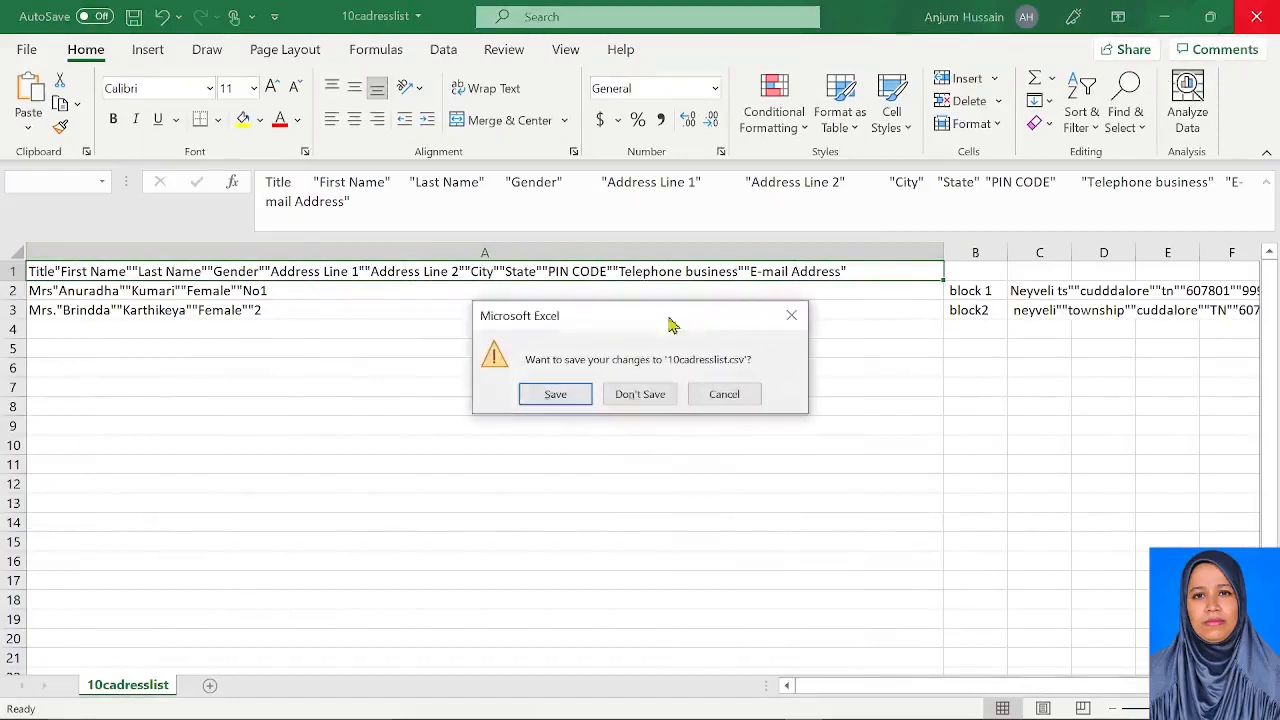
{"action": "left_click", "coordinate": [643, 395]}
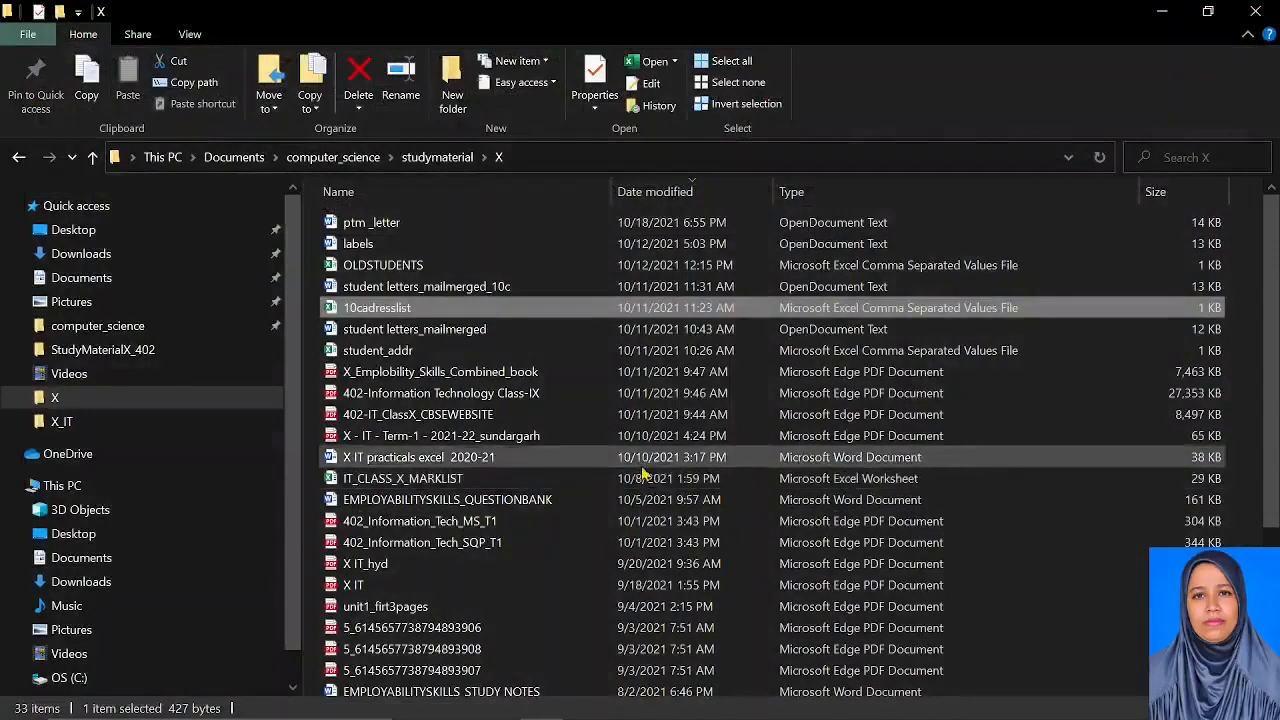
Return to Writer and confirm OLDSTUDENTS as the mail merge address list
{"action": "key", "text": "alt+Tab"}
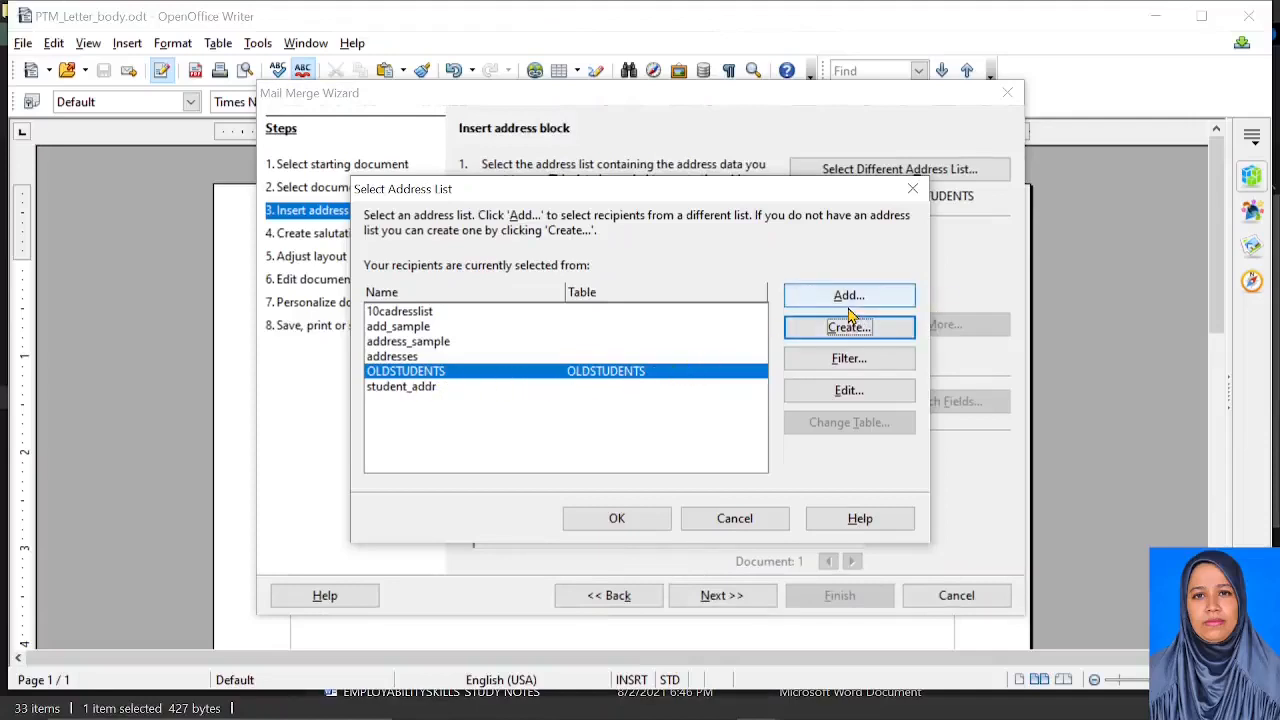
{"action": "left_click", "coordinate": [617, 520]}
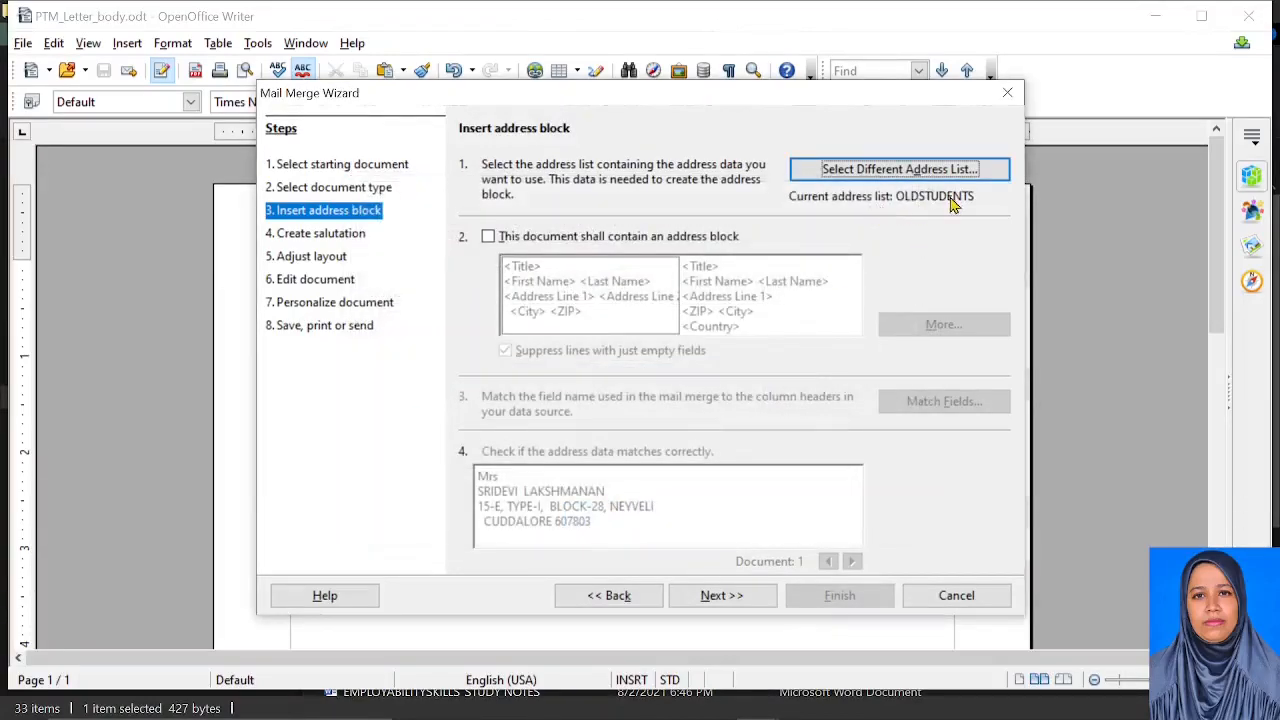
Turn the address block on and preview the addresses for recipients 2 through 4
{"action": "left_click", "coordinate": [488, 237]}
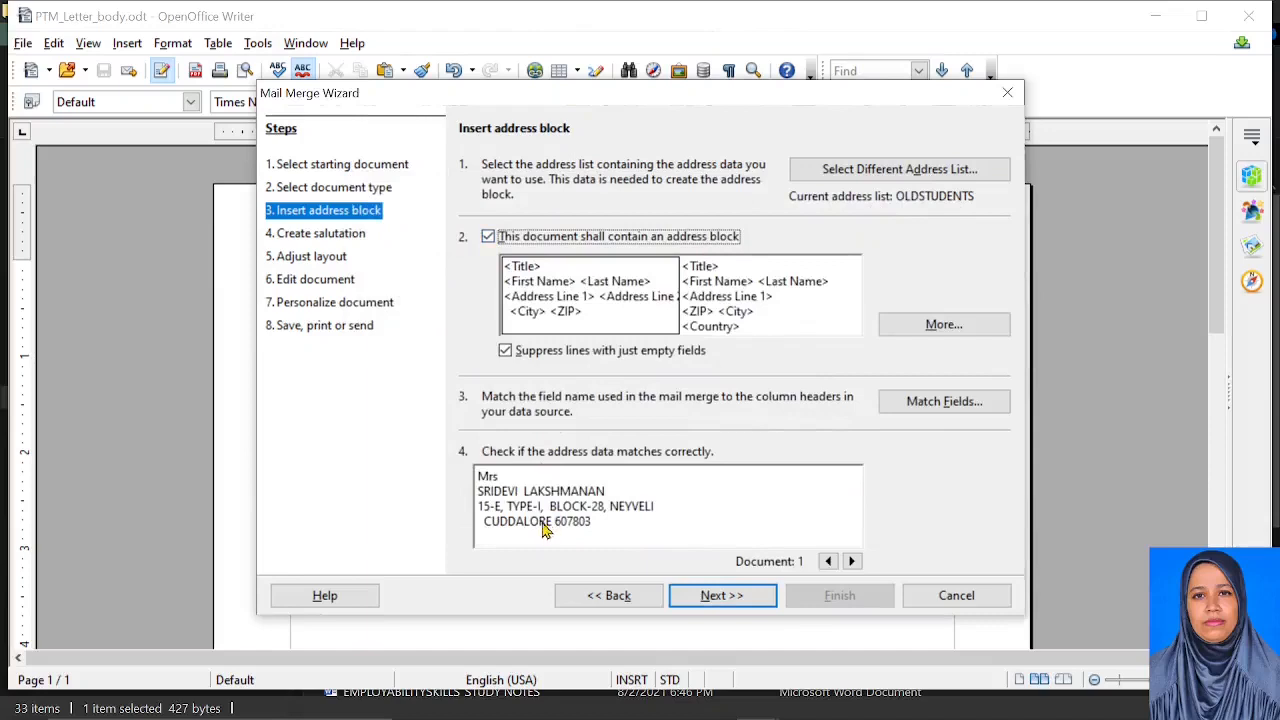
{"action": "left_click", "coordinate": [853, 563]}
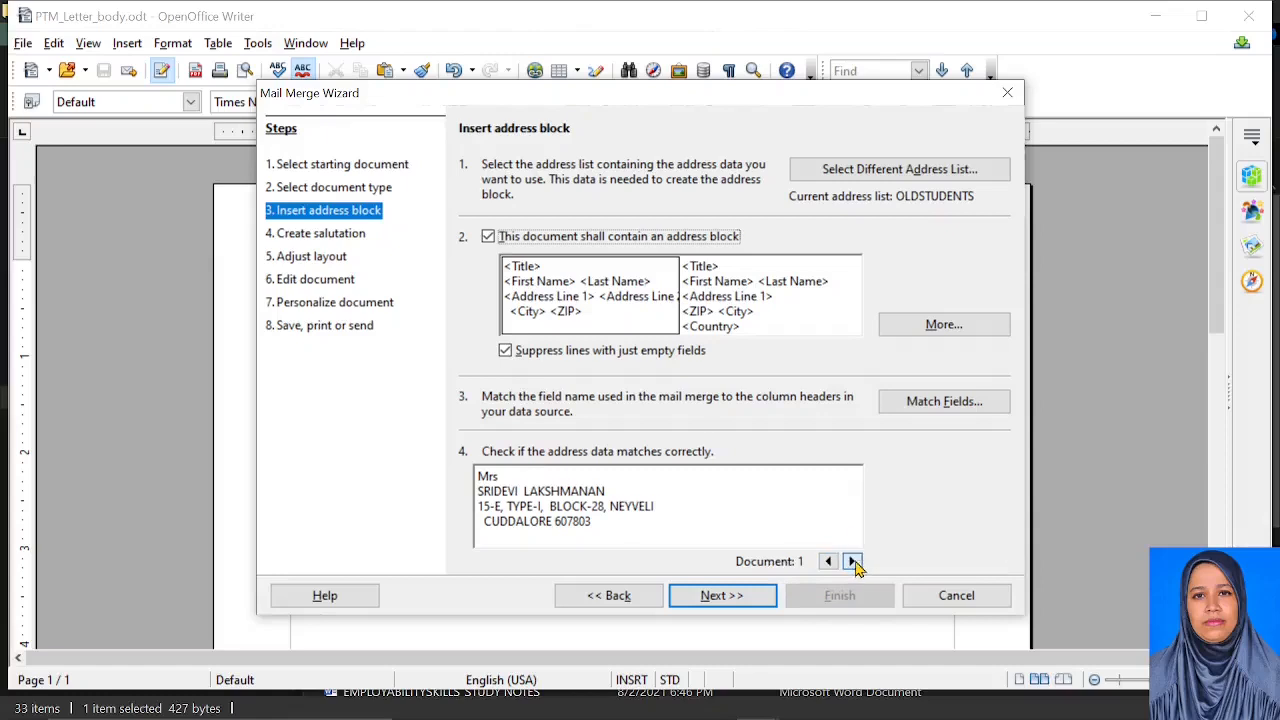
{"action": "left_click", "coordinate": [853, 563]}
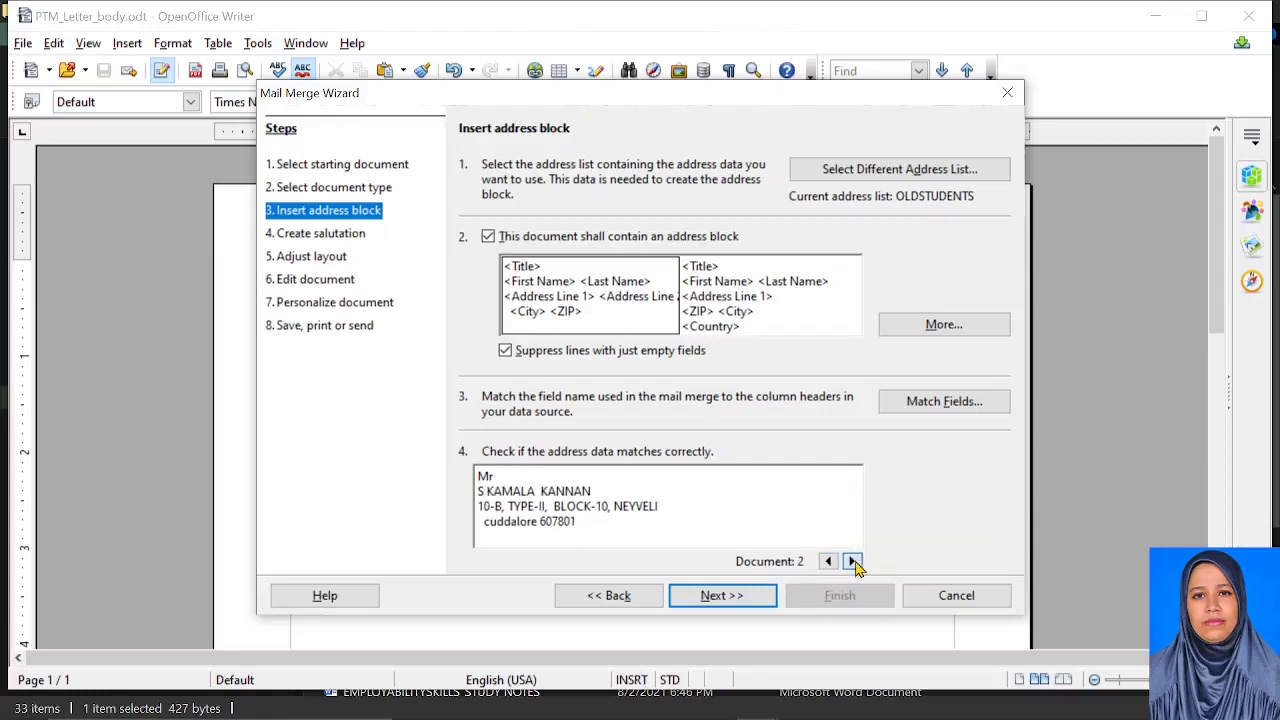
{"action": "left_click", "coordinate": [853, 563]}
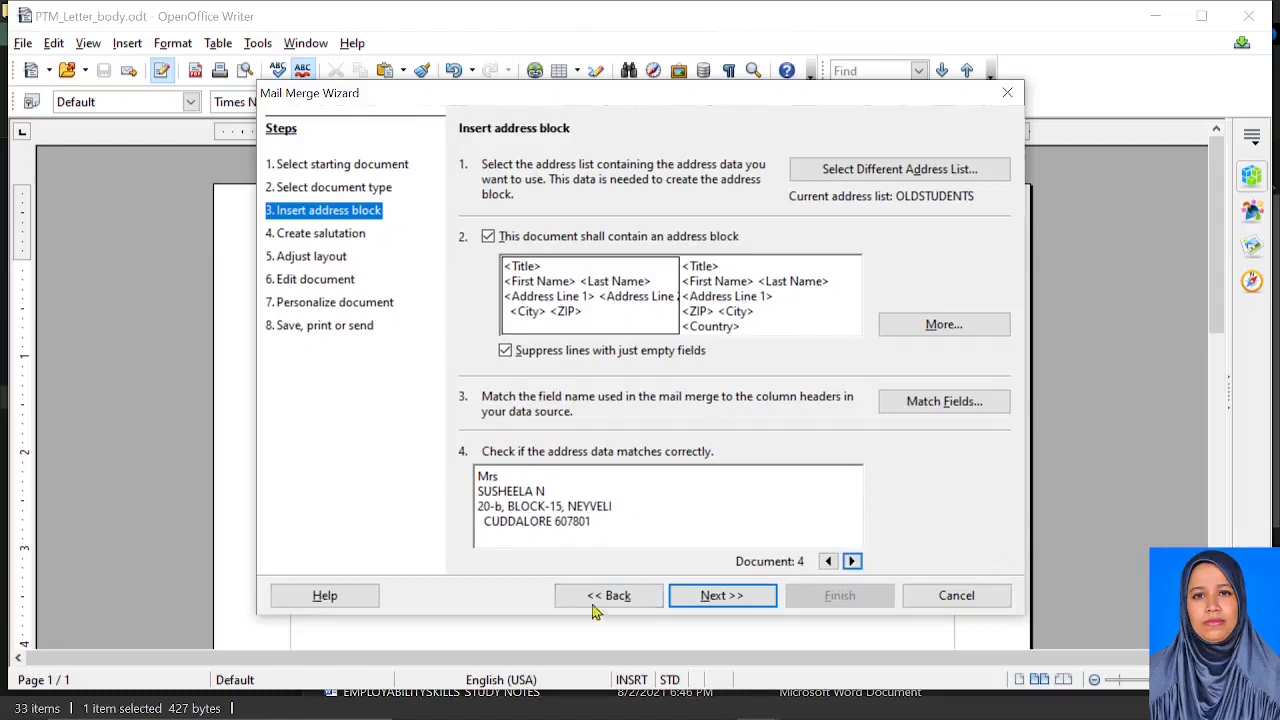
Try personalized salutations keyed on Gender, then revert to the general 'Dear Sir or Madam,' greeting
{"action": "left_click", "coordinate": [715, 596]}
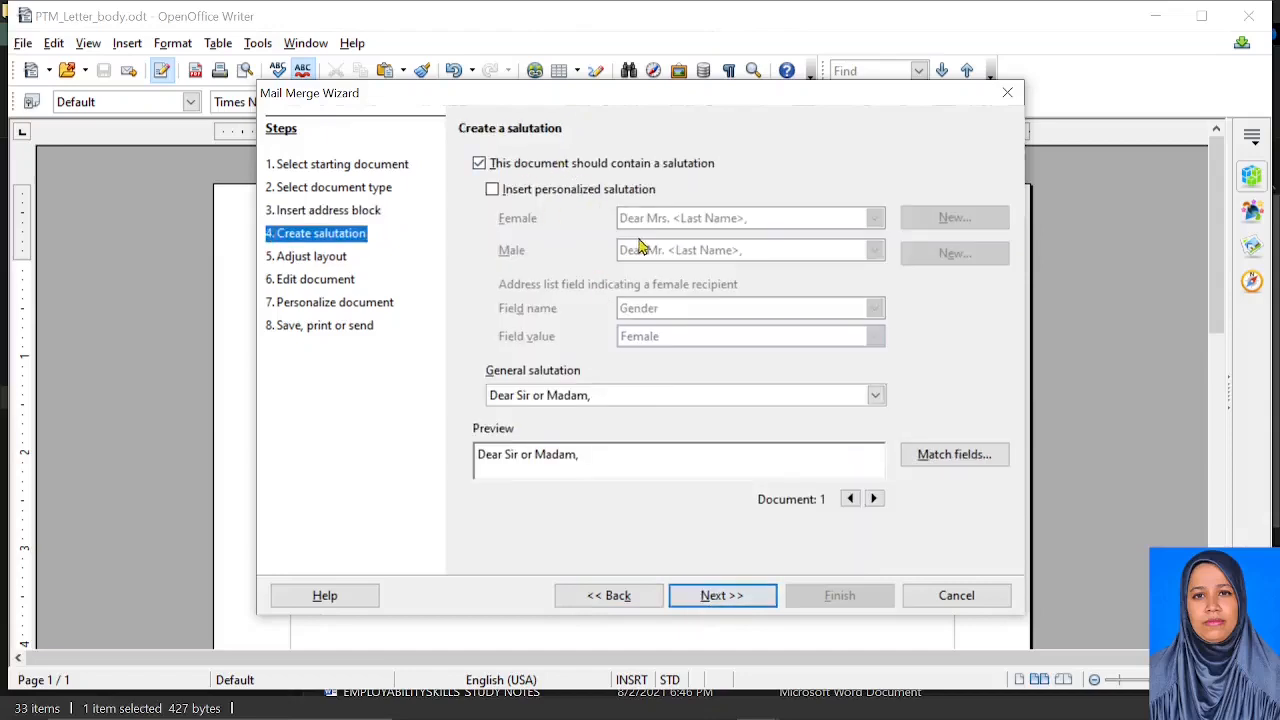
{"action": "left_click", "coordinate": [492, 190]}
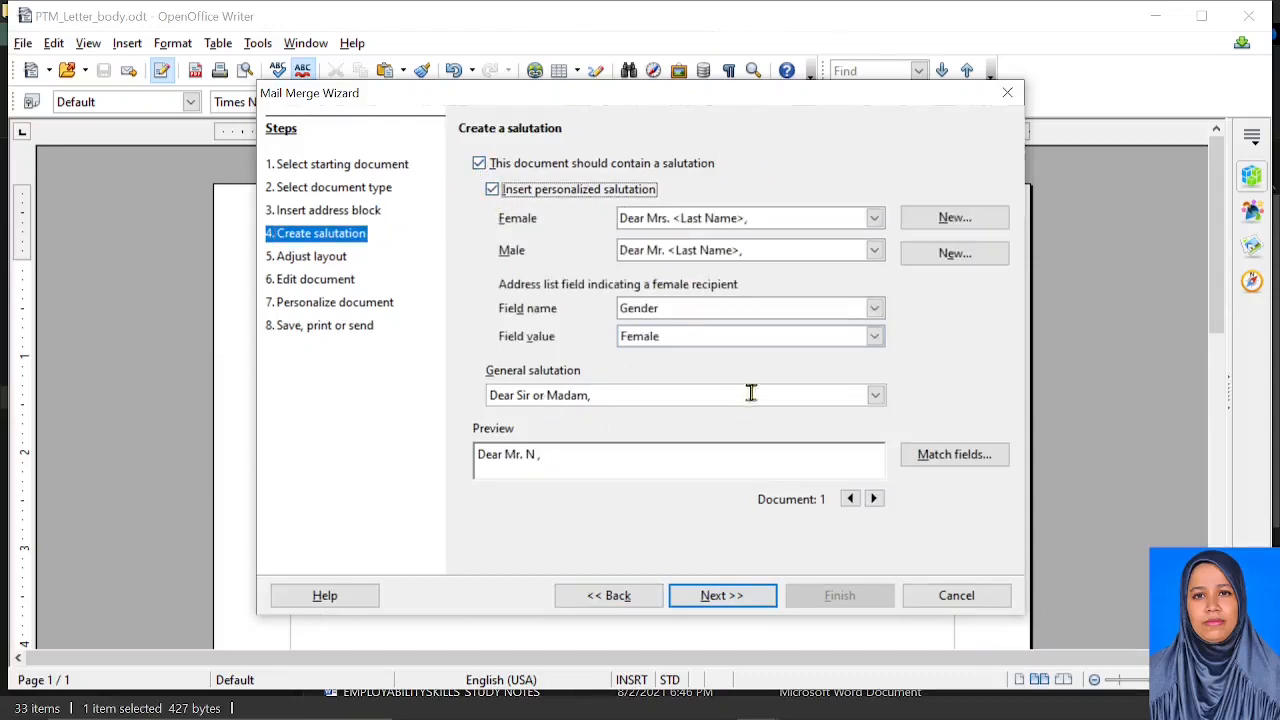
{"action": "left_click", "coordinate": [668, 312]}
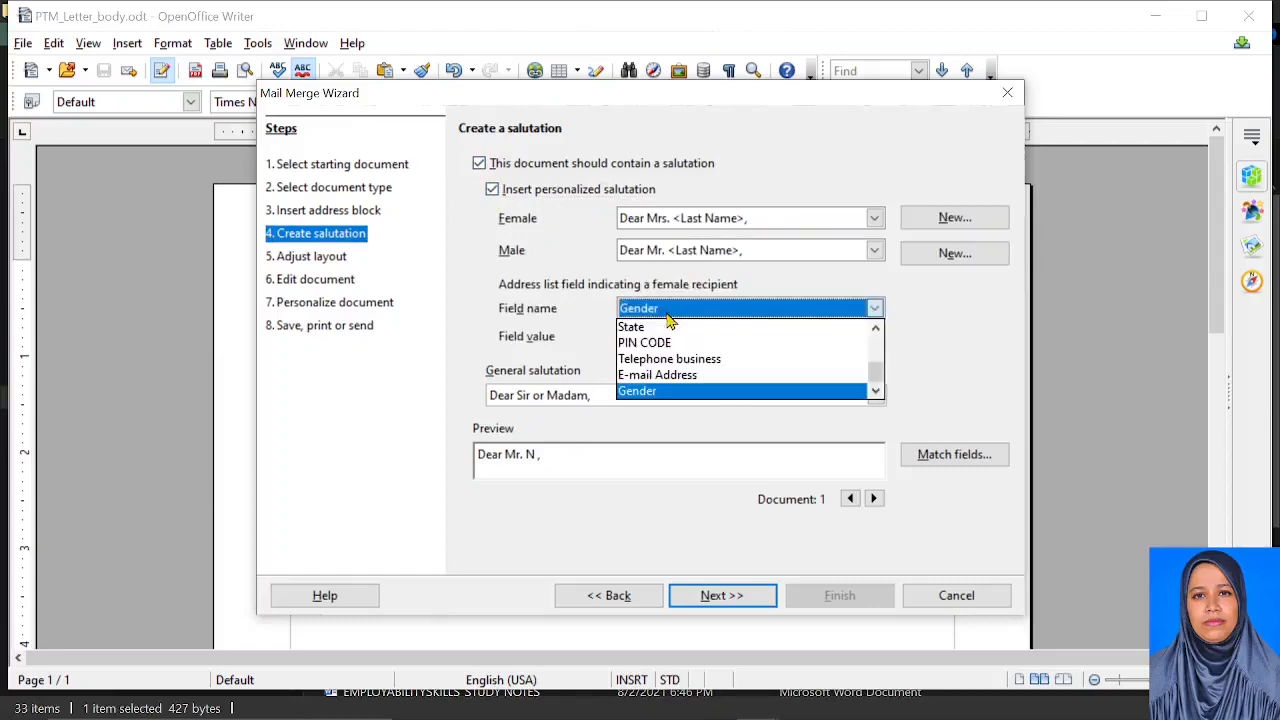
{"action": "left_click", "coordinate": [669, 319]}
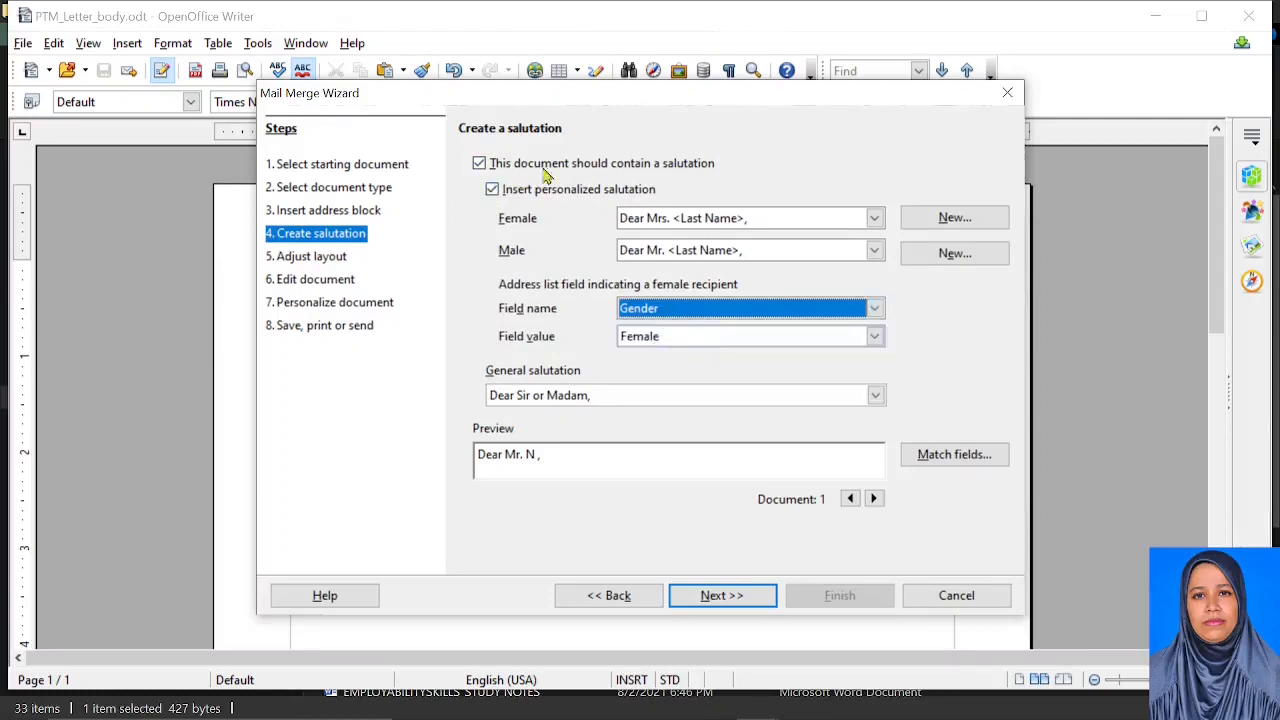
{"action": "left_click", "coordinate": [492, 190]}
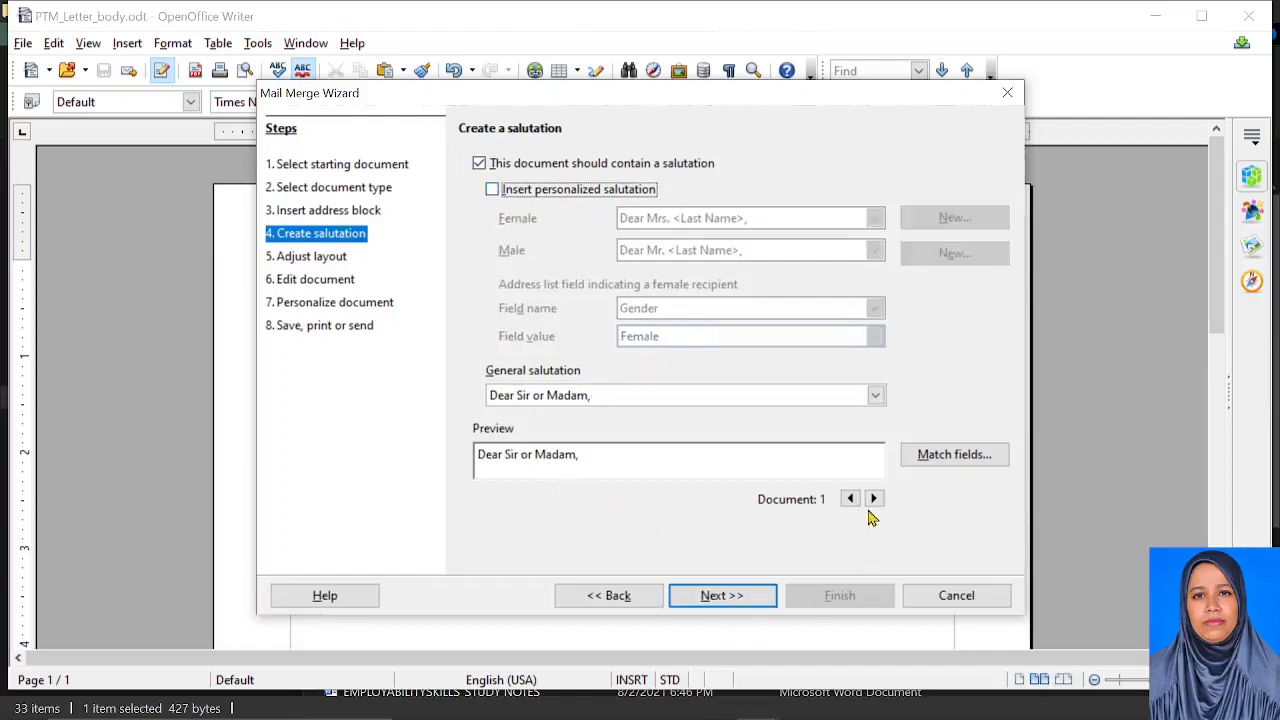
{"action": "left_click", "coordinate": [735, 597]}
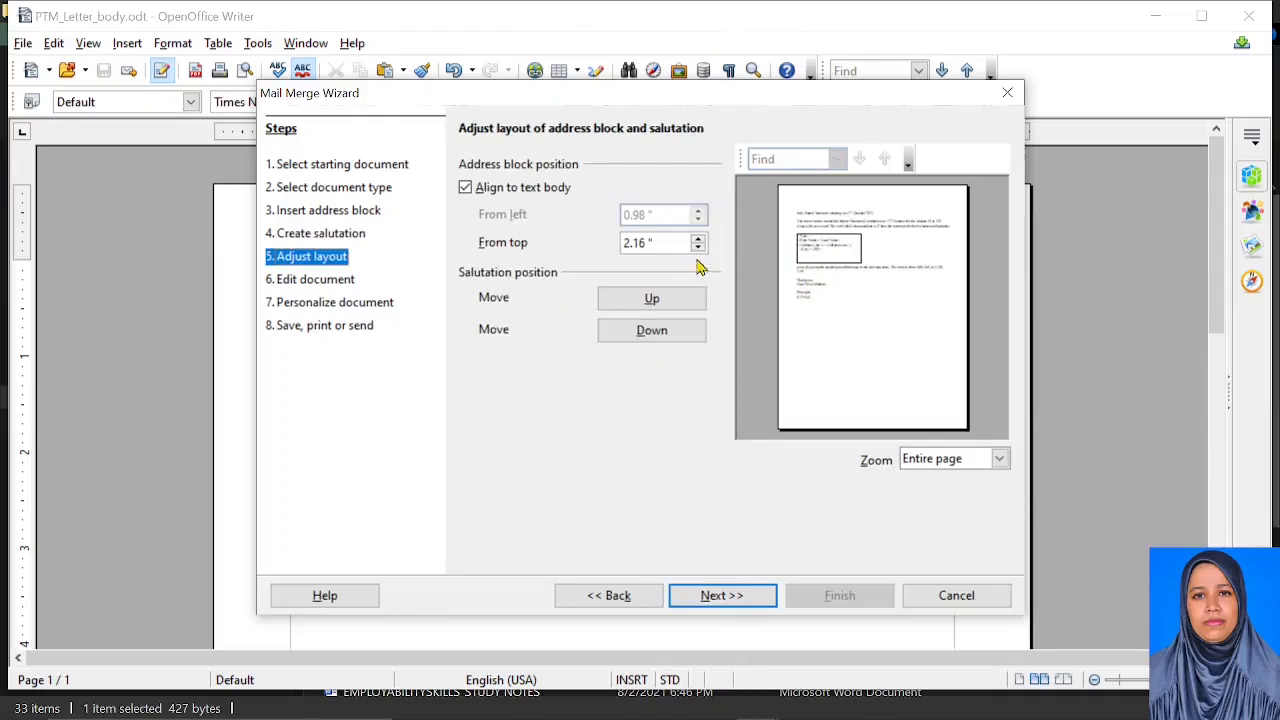
Reposition the address block in the layout, moving it up toward the top of the page
{"action": "left_click", "coordinate": [698, 240]}
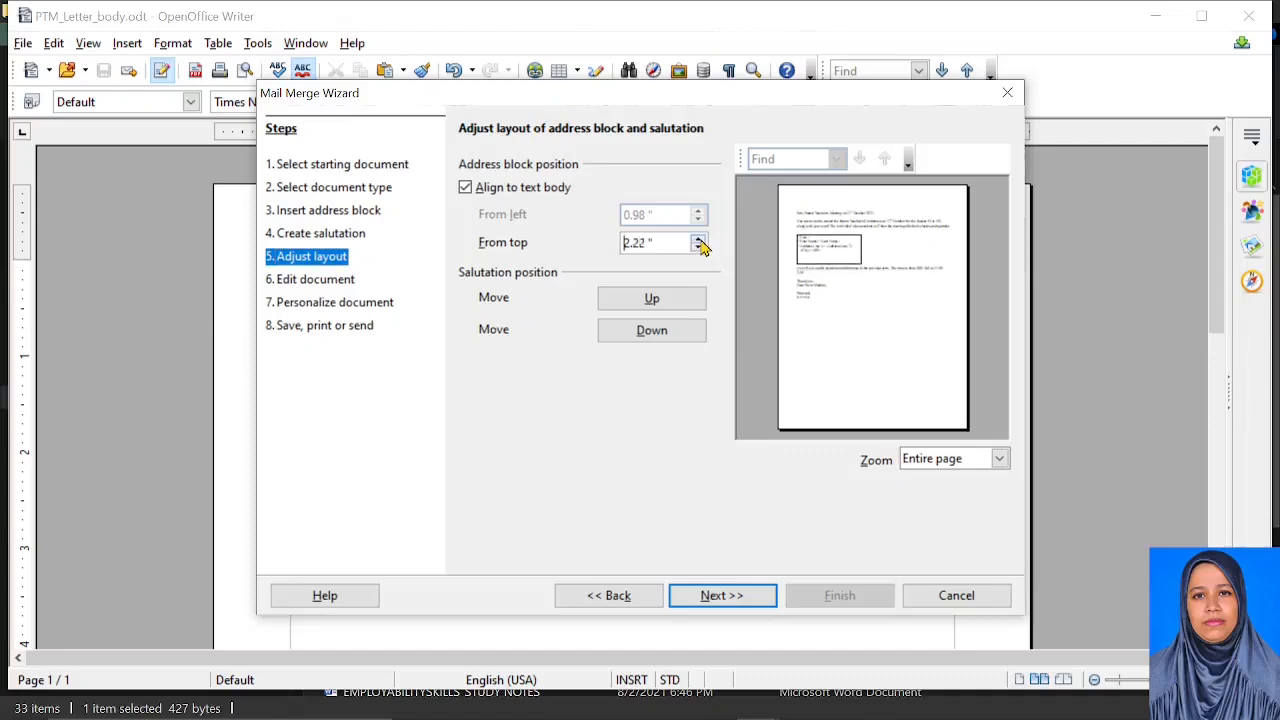
{"action": "left_click", "coordinate": [699, 241]}
{"action": "left_click", "coordinate": [698, 247]}
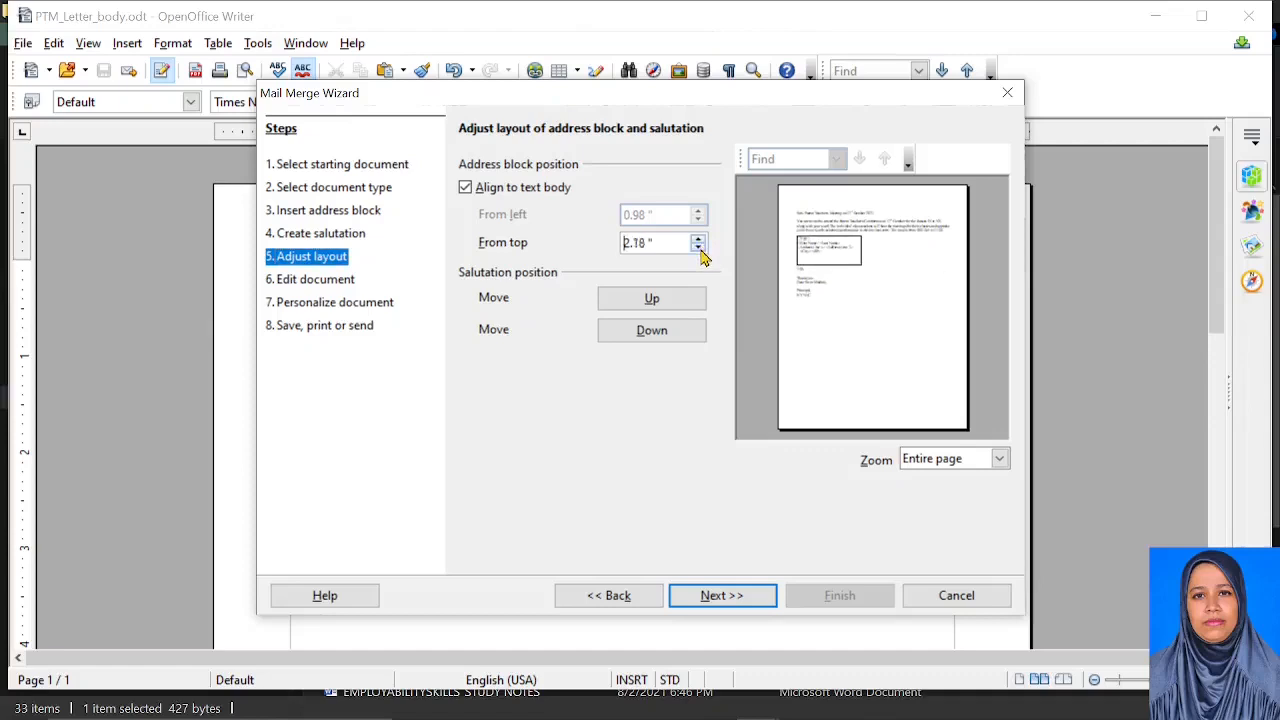
{"action": "left_click", "coordinate": [698, 247]}
{"action": "left_click", "coordinate": [698, 247]}
{"action": "left_click", "coordinate": [698, 247]}
{"action": "left_click", "coordinate": [701, 253]}
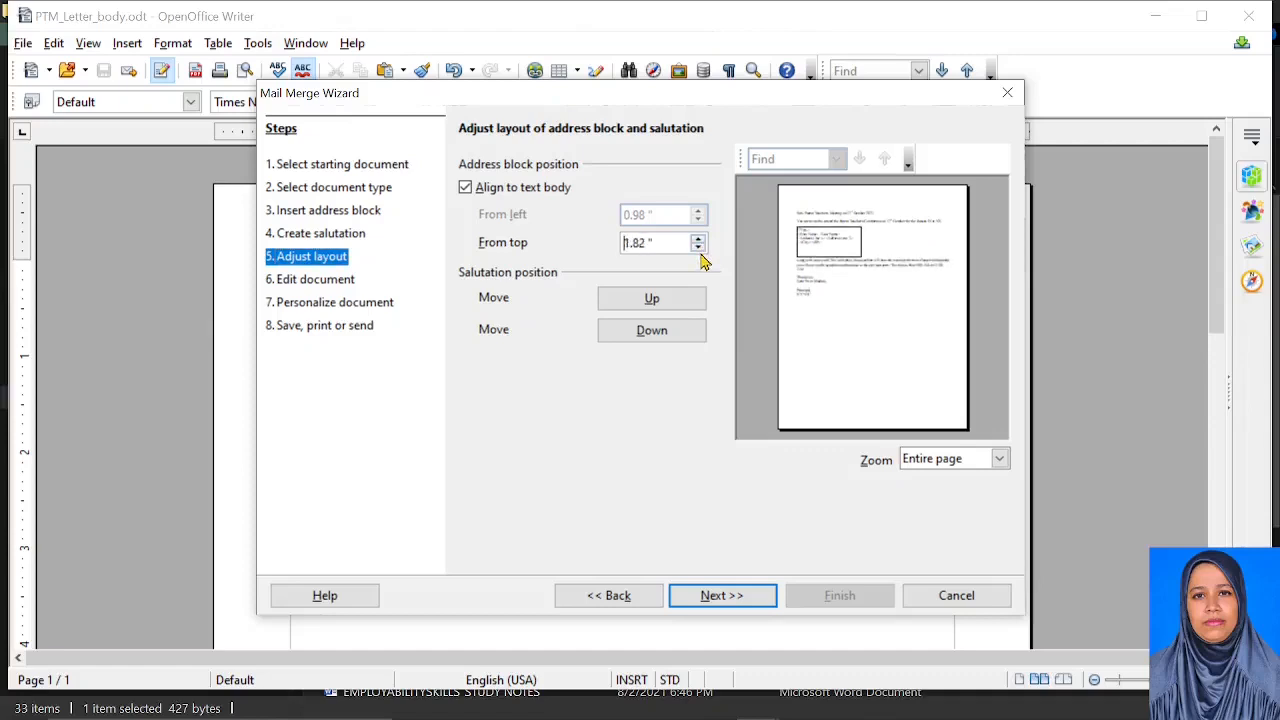
{"action": "left_click", "coordinate": [701, 253]}
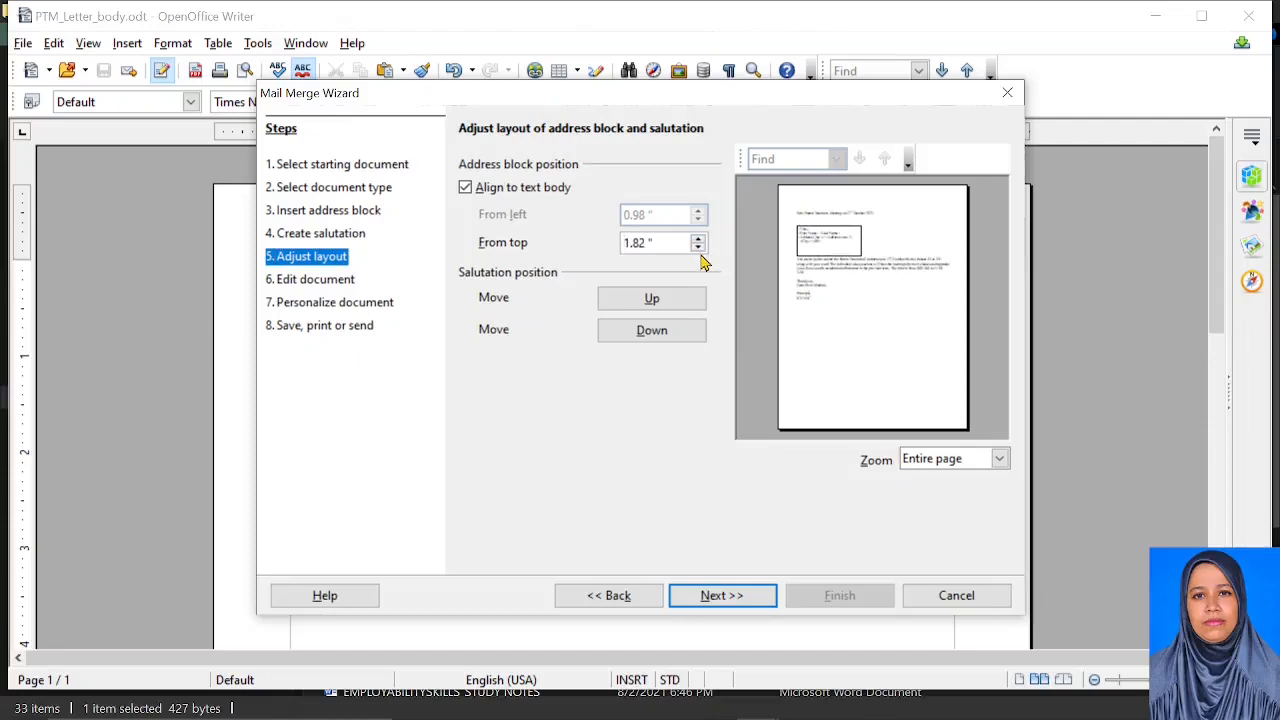
{"action": "left_click", "coordinate": [701, 253]}
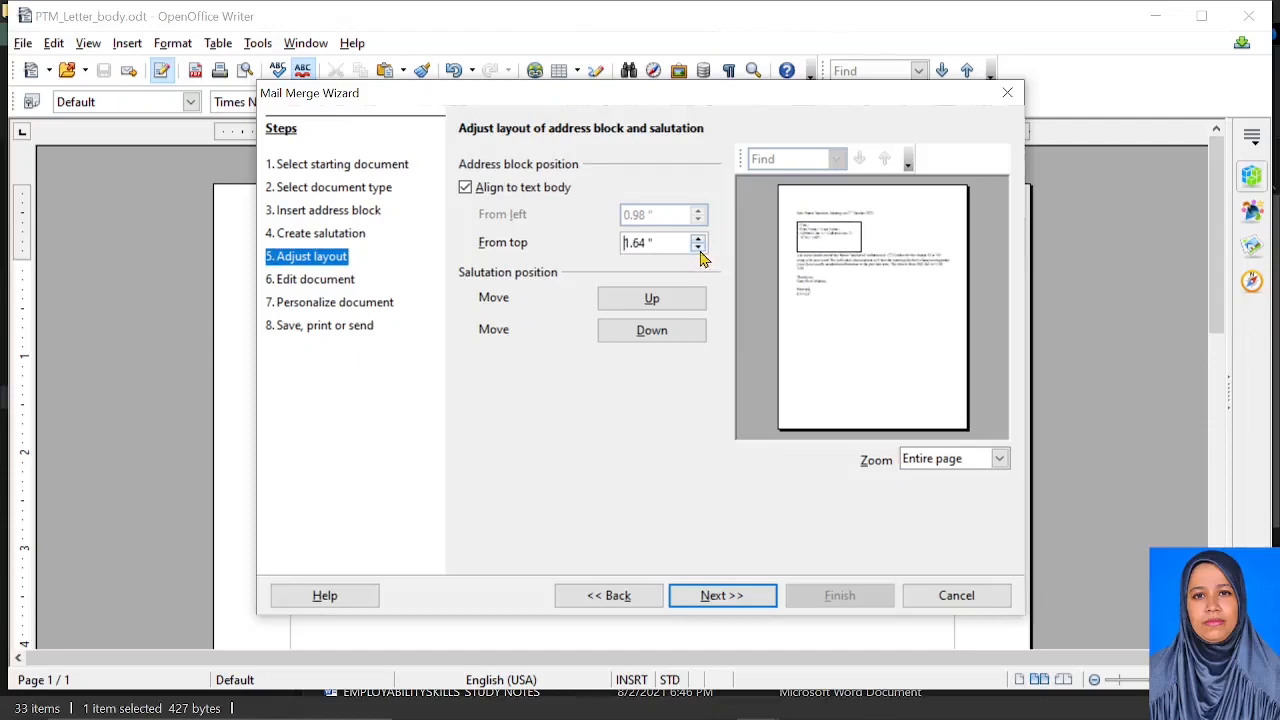
{"action": "left_click", "coordinate": [699, 249]}
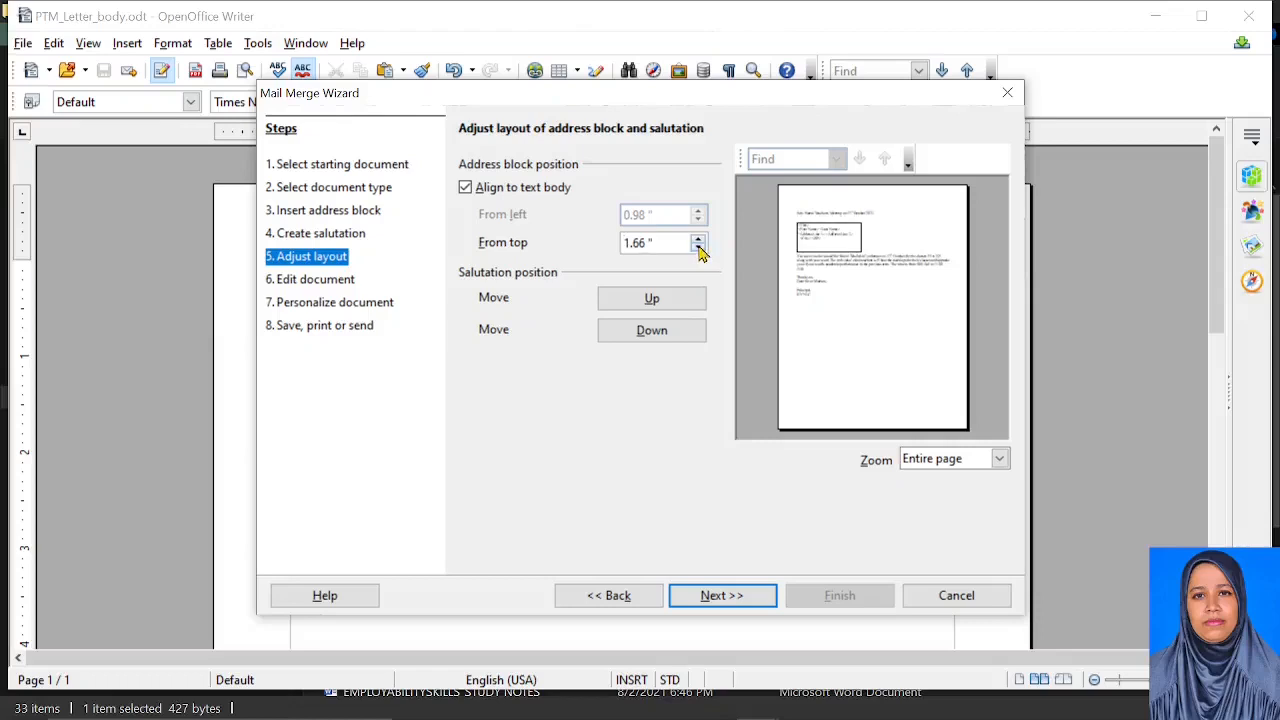
{"action": "left_click", "coordinate": [699, 249]}
{"action": "left_click", "coordinate": [699, 249]}
{"action": "left_click", "coordinate": [700, 249]}
{"action": "left_click", "coordinate": [701, 253]}
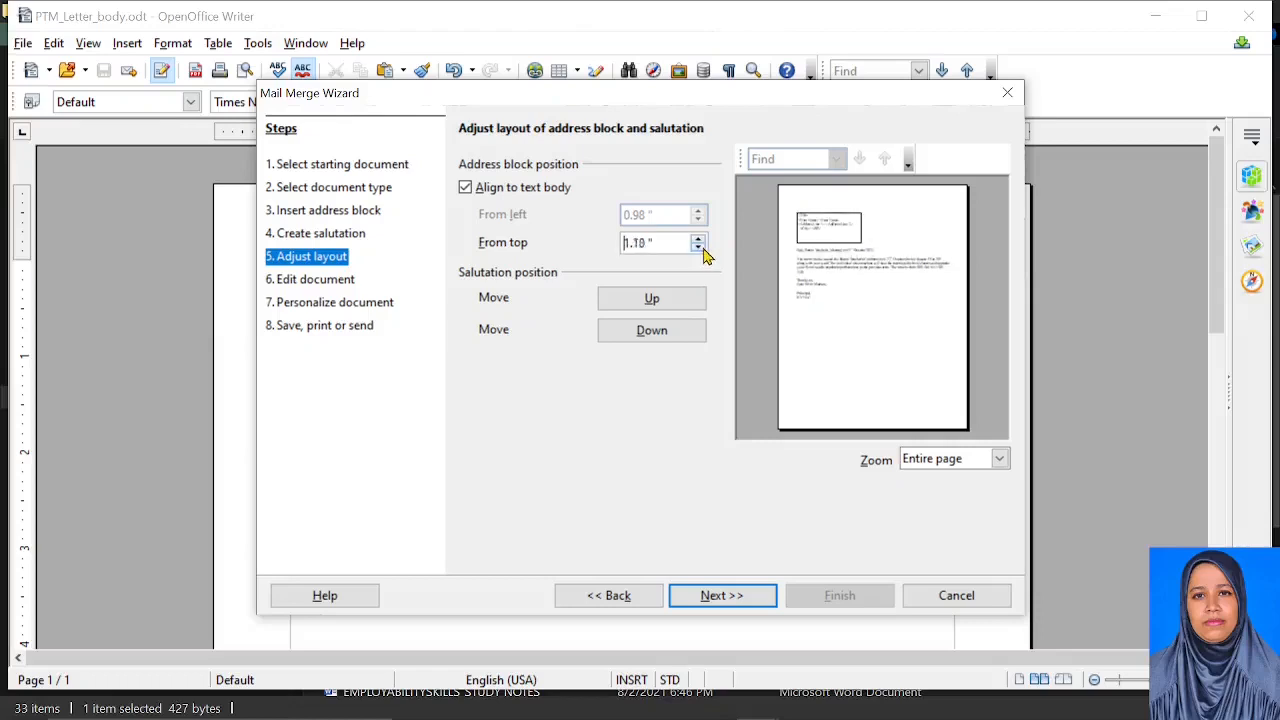
{"action": "left_click", "coordinate": [702, 252]}
{"action": "left_click", "coordinate": [702, 252]}
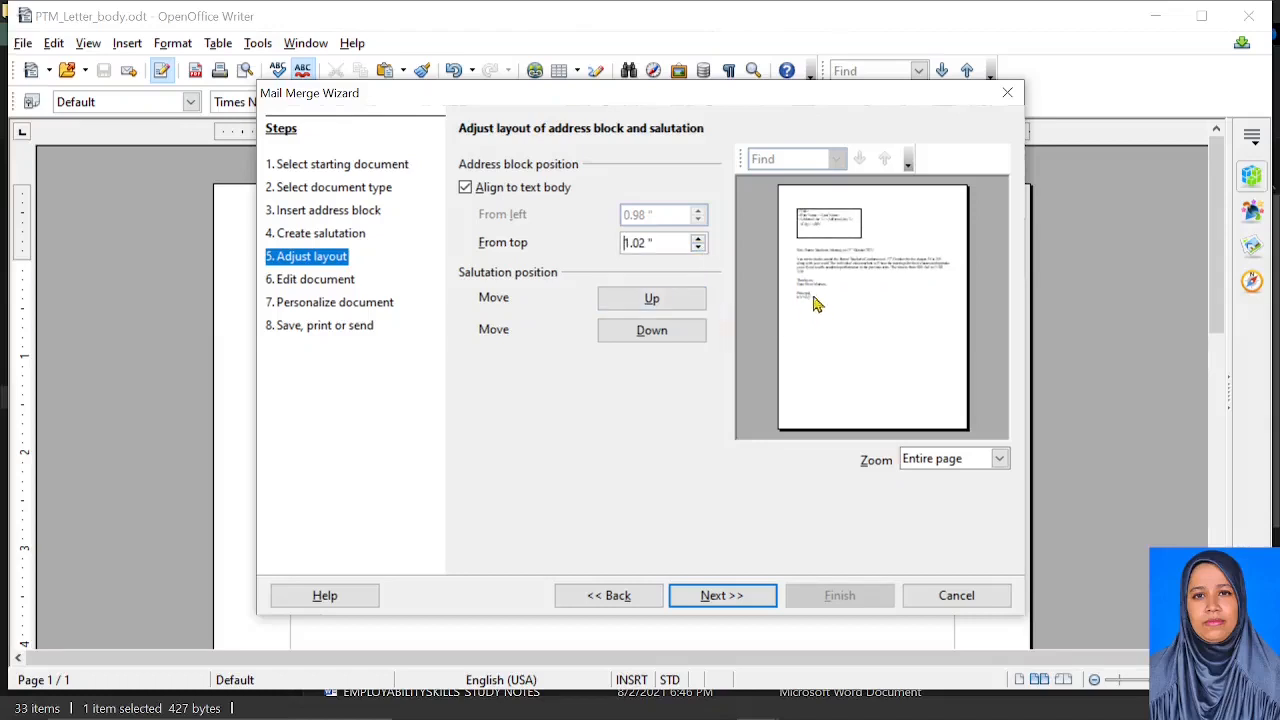
Move the salutation up until it sits above the subject line
{"action": "left_click", "coordinate": [650, 302]}
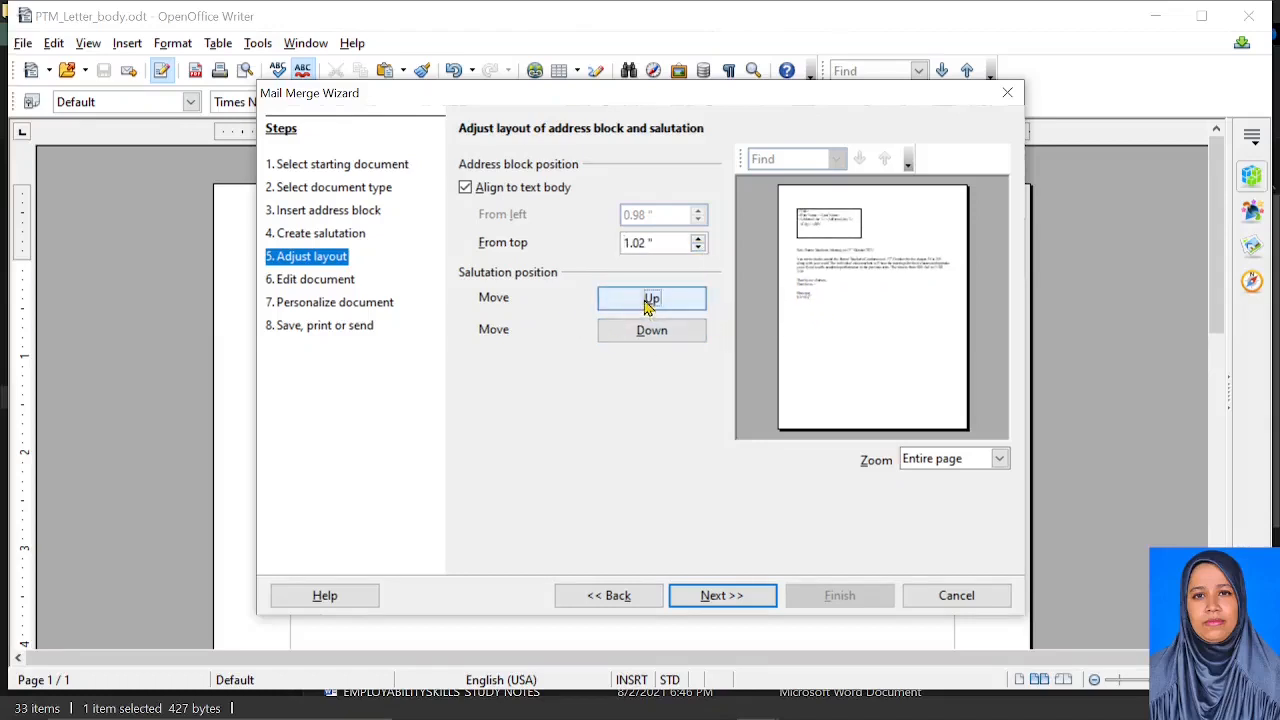
{"action": "left_click", "coordinate": [648, 304]}
{"action": "left_click", "coordinate": [648, 304]}
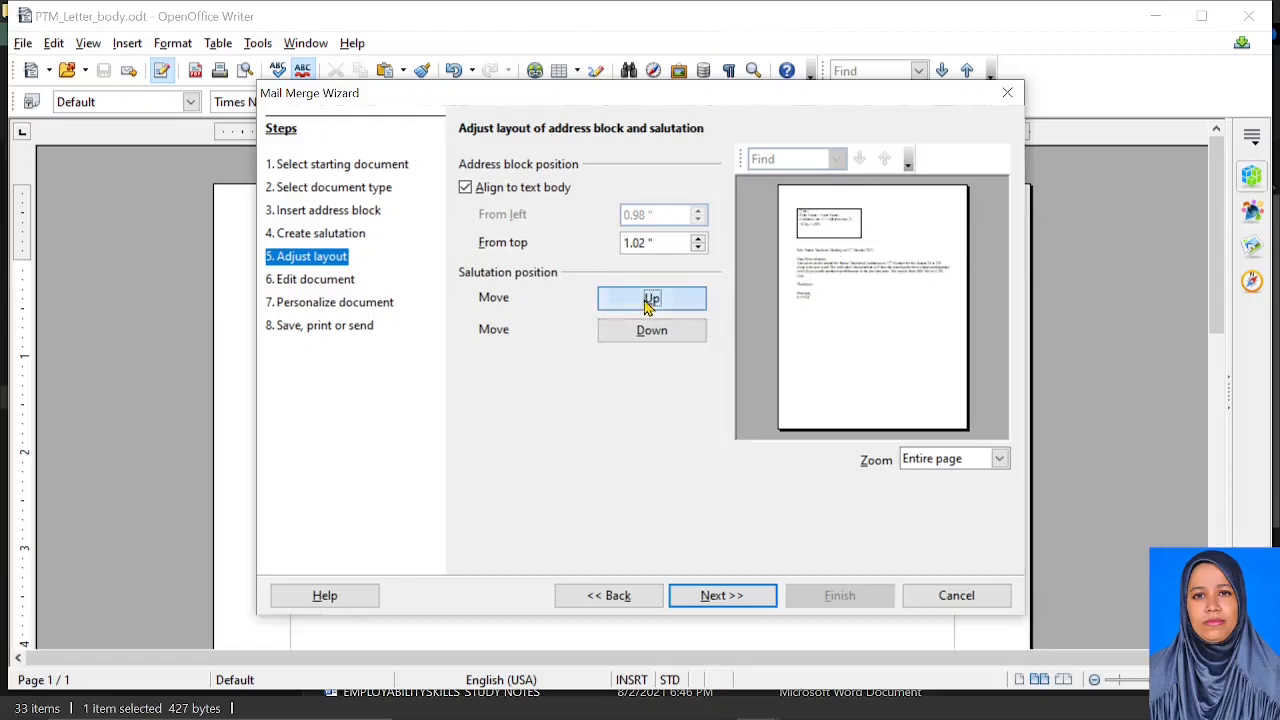
{"action": "left_click", "coordinate": [648, 304]}
{"action": "left_click", "coordinate": [648, 304]}
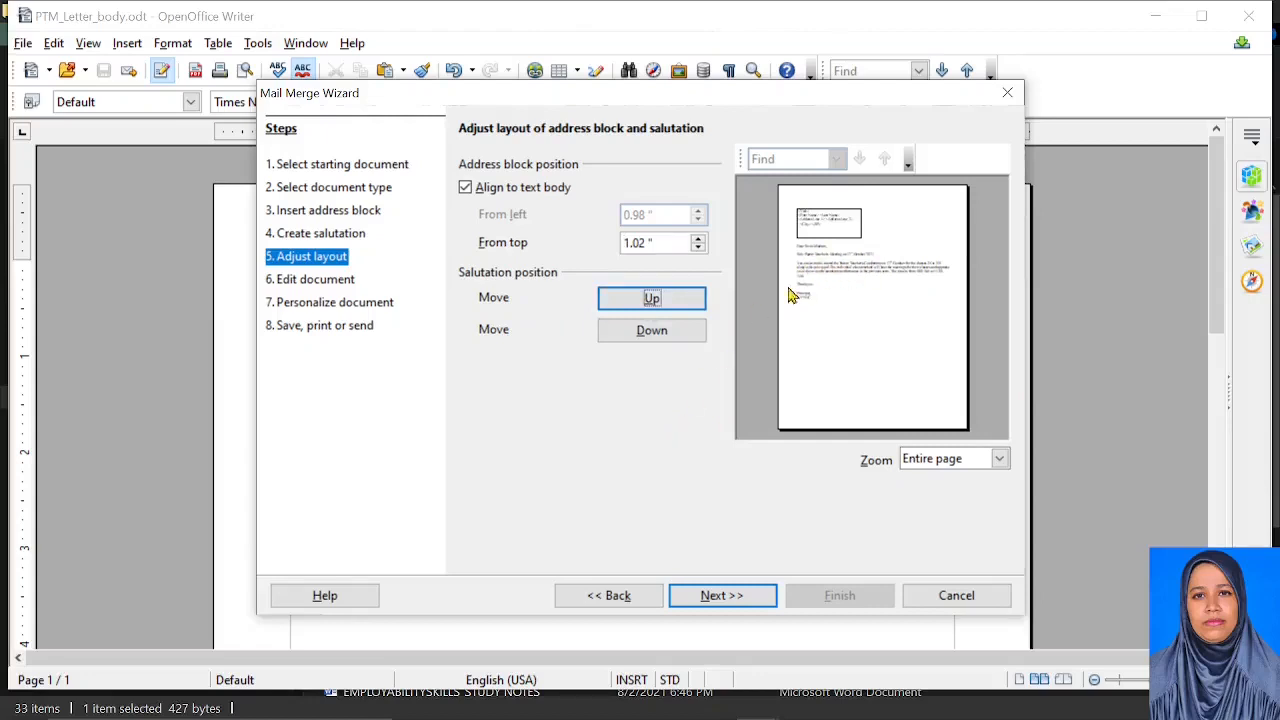
{"action": "left_click", "coordinate": [724, 597]}
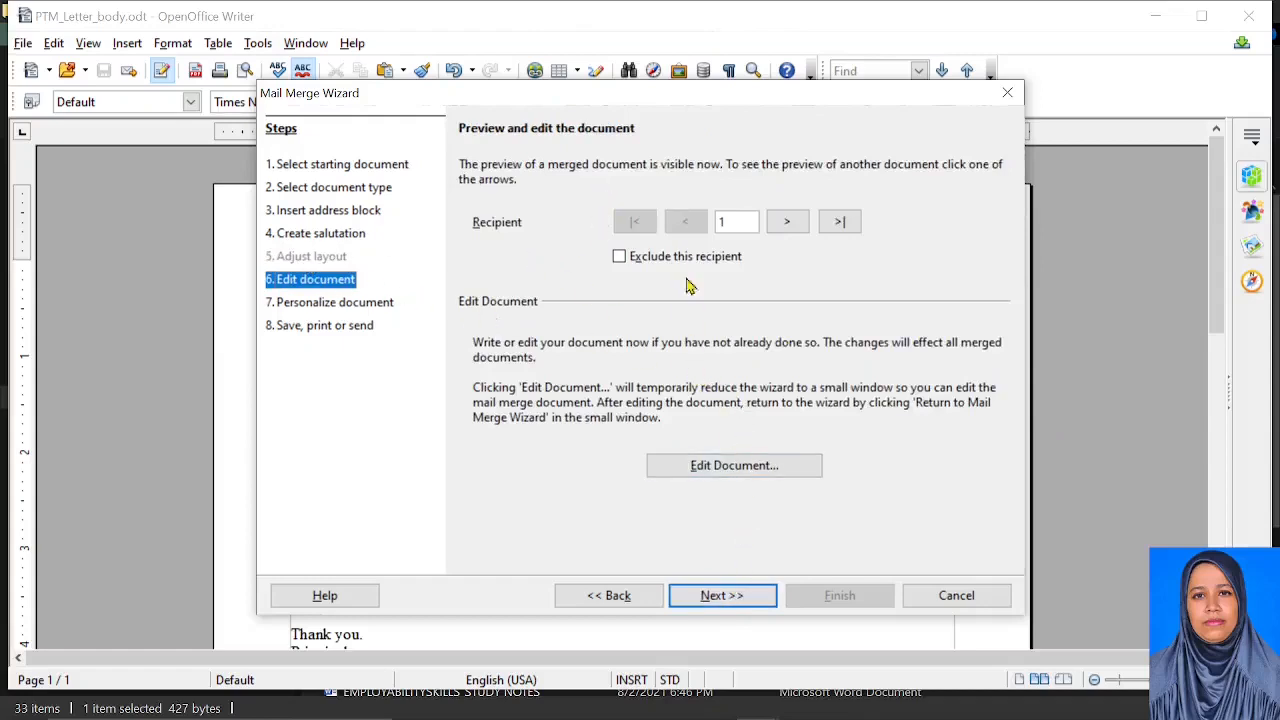
{"action": "left_click", "coordinate": [735, 467]}
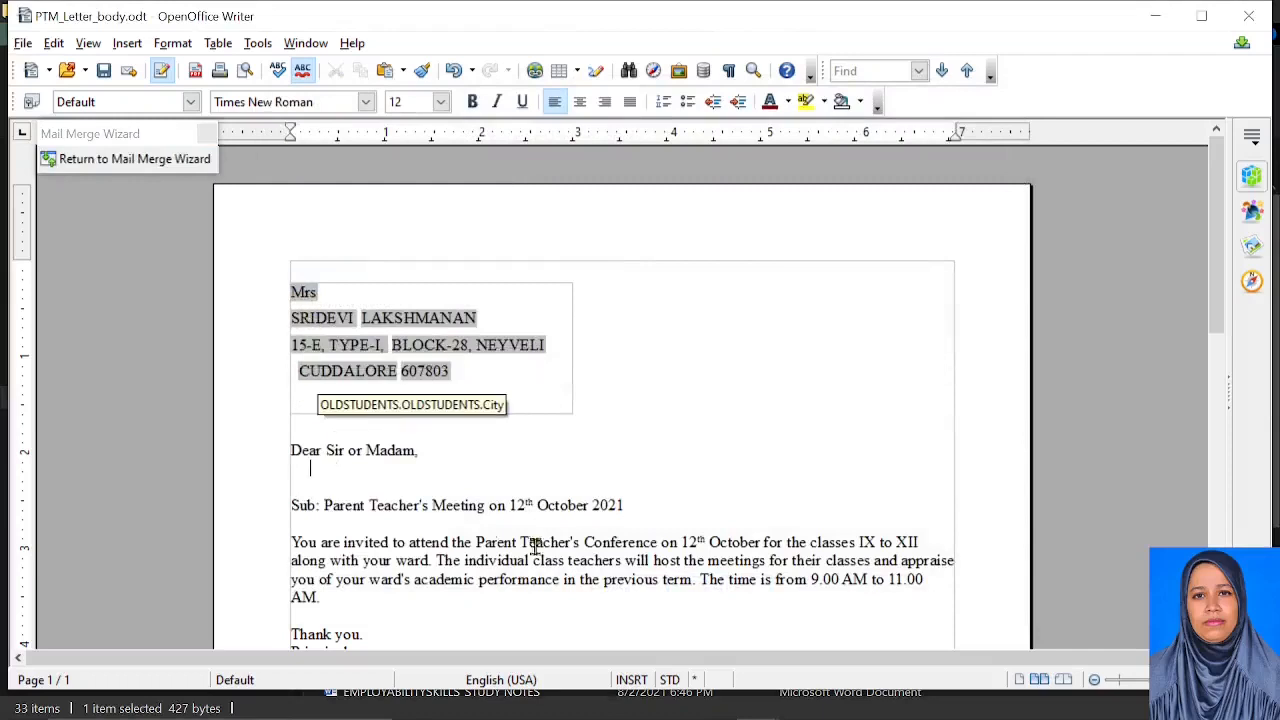
{"action": "scroll", "coordinate": [416, 511], "scroll_direction": "down", "scroll_amount": 2}
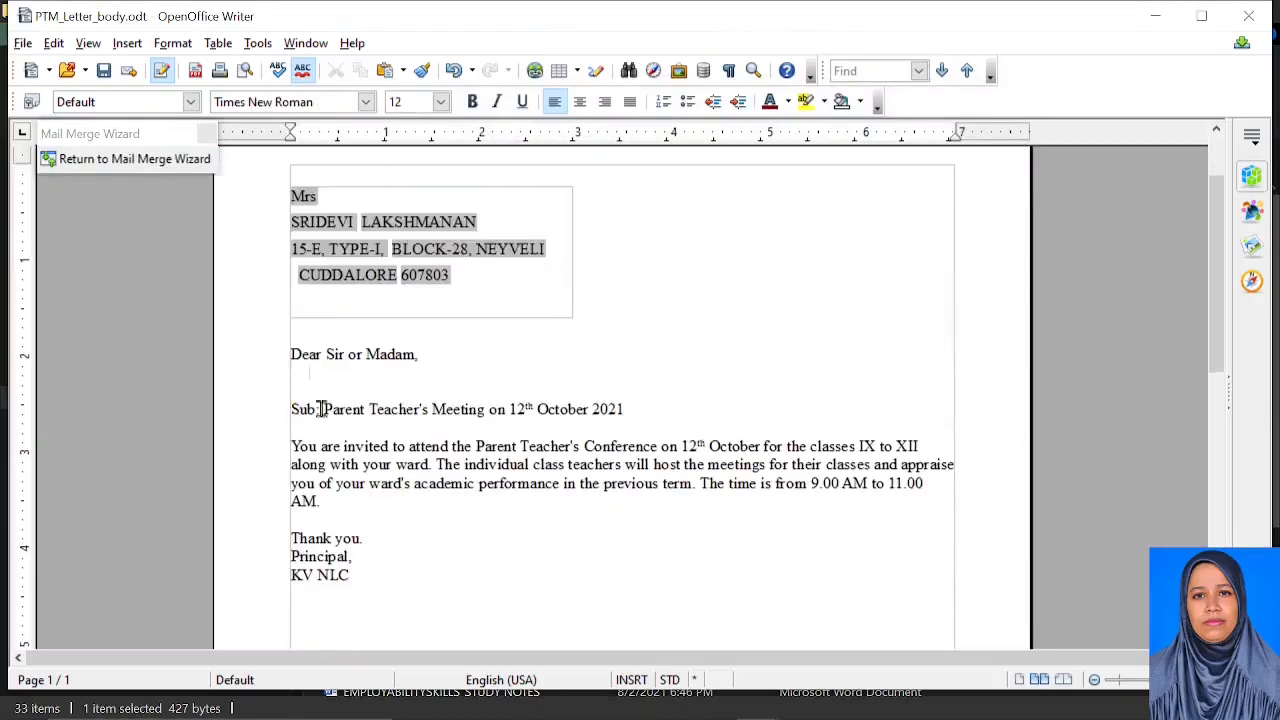
{"action": "scroll", "coordinate": [434, 491], "scroll_direction": "down", "scroll_amount": 11}
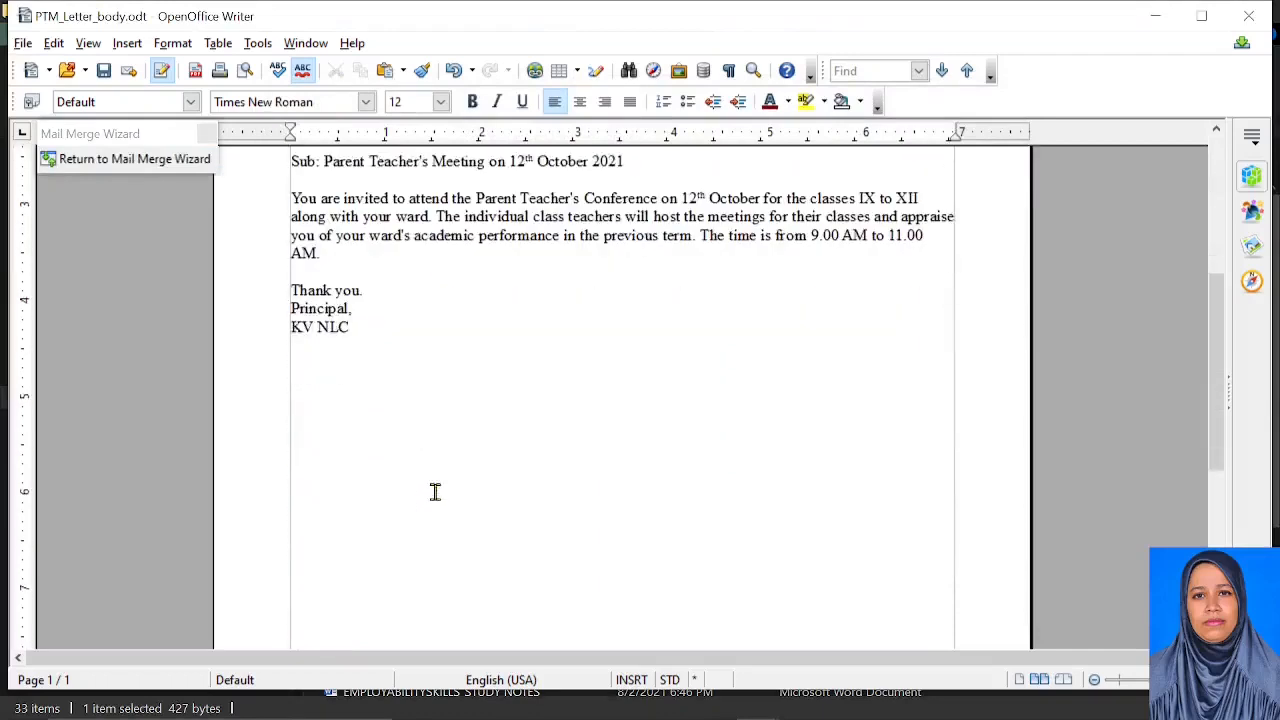
{"action": "left_click", "coordinate": [114, 158]}
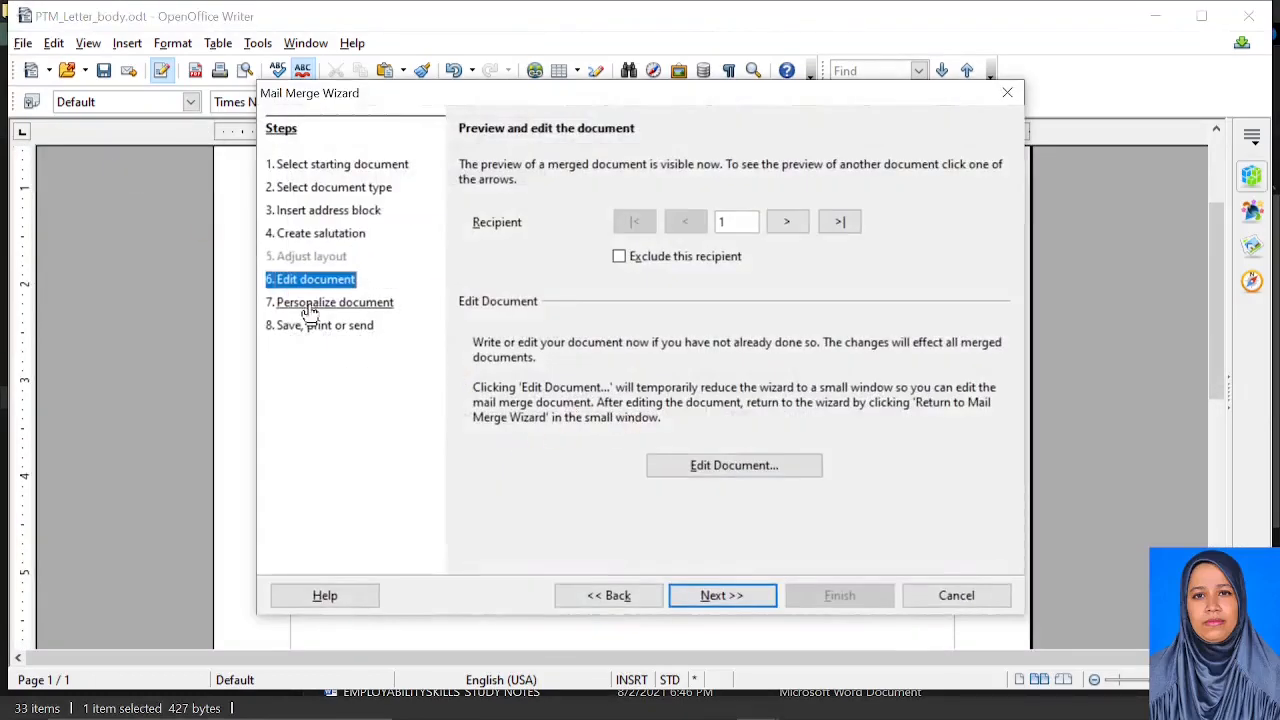
{"action": "left_click", "coordinate": [797, 226]}
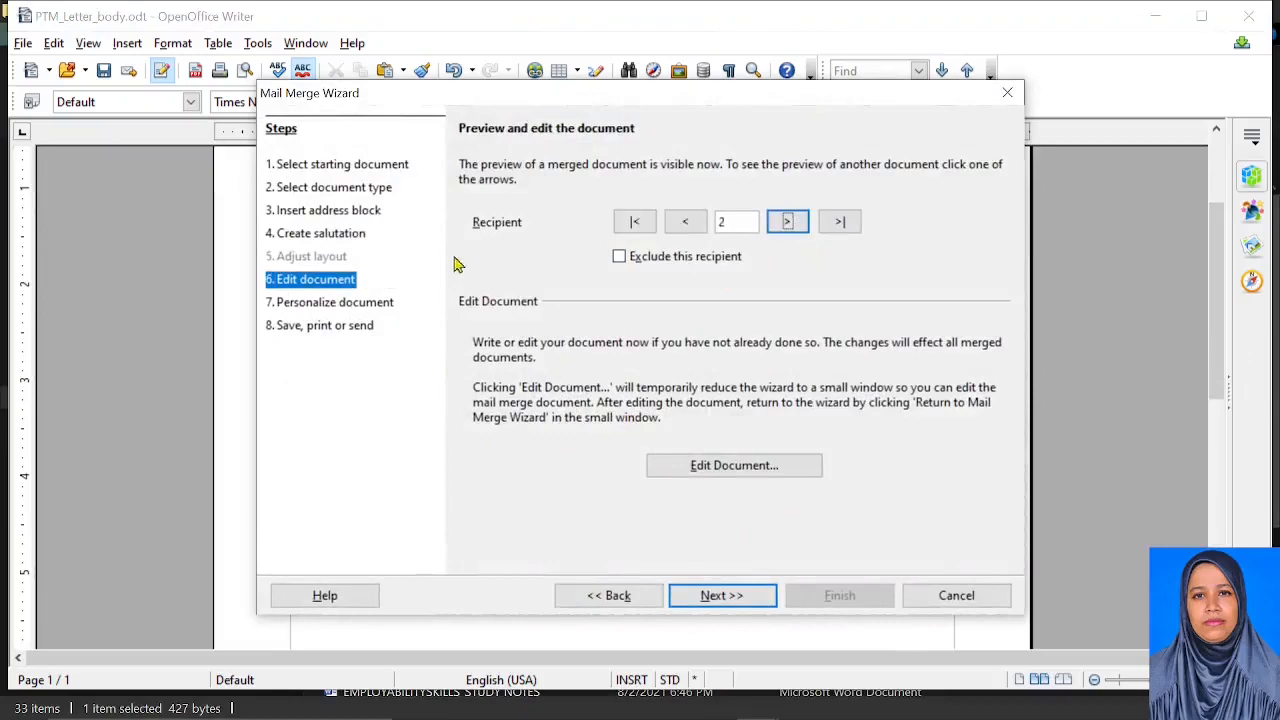
{"action": "left_click", "coordinate": [697, 468]}
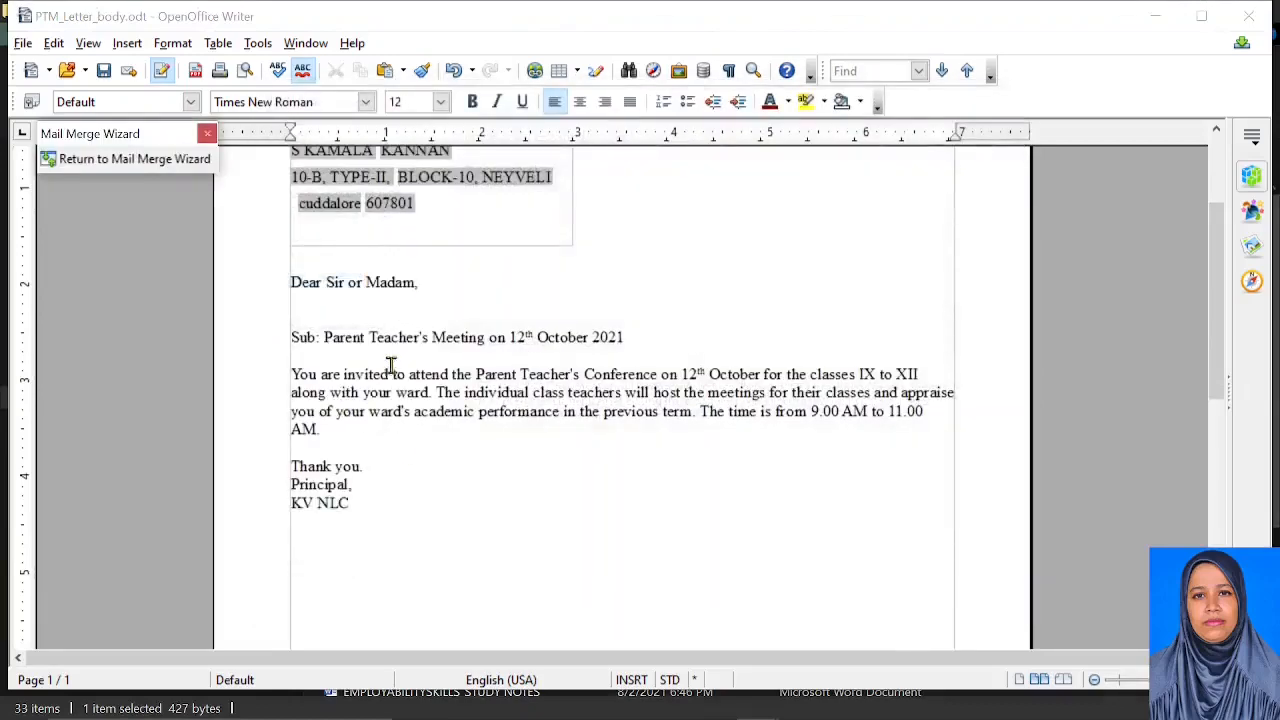
{"action": "scroll", "coordinate": [302, 322], "scroll_direction": "down", "scroll_amount": 1}
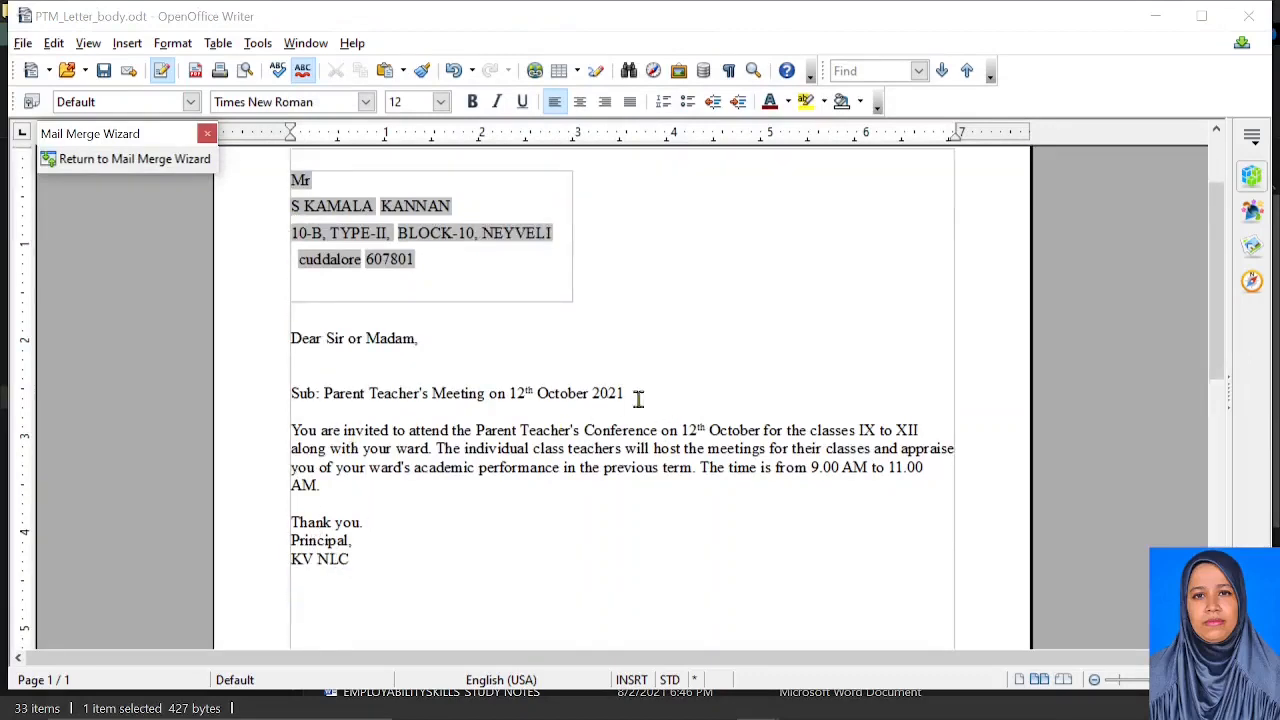
{"action": "scroll", "coordinate": [469, 364], "scroll_direction": "up", "scroll_amount": 1}
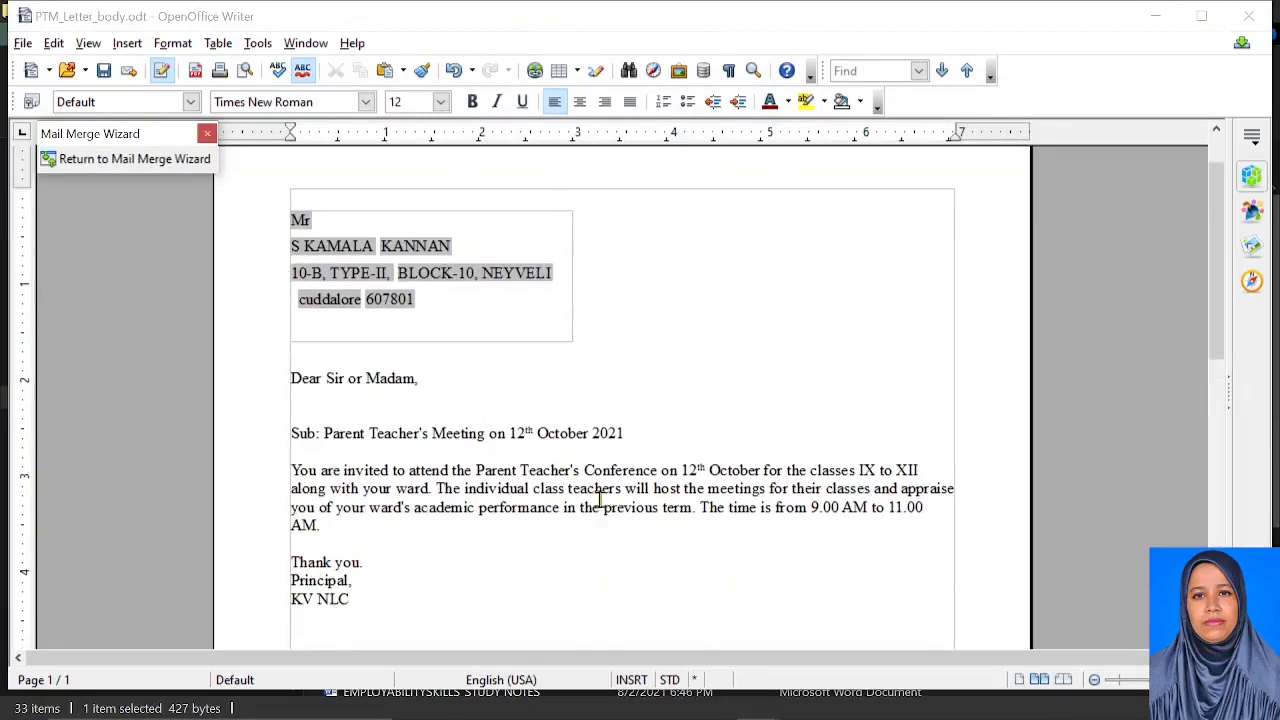
{"action": "left_click", "coordinate": [157, 161]}
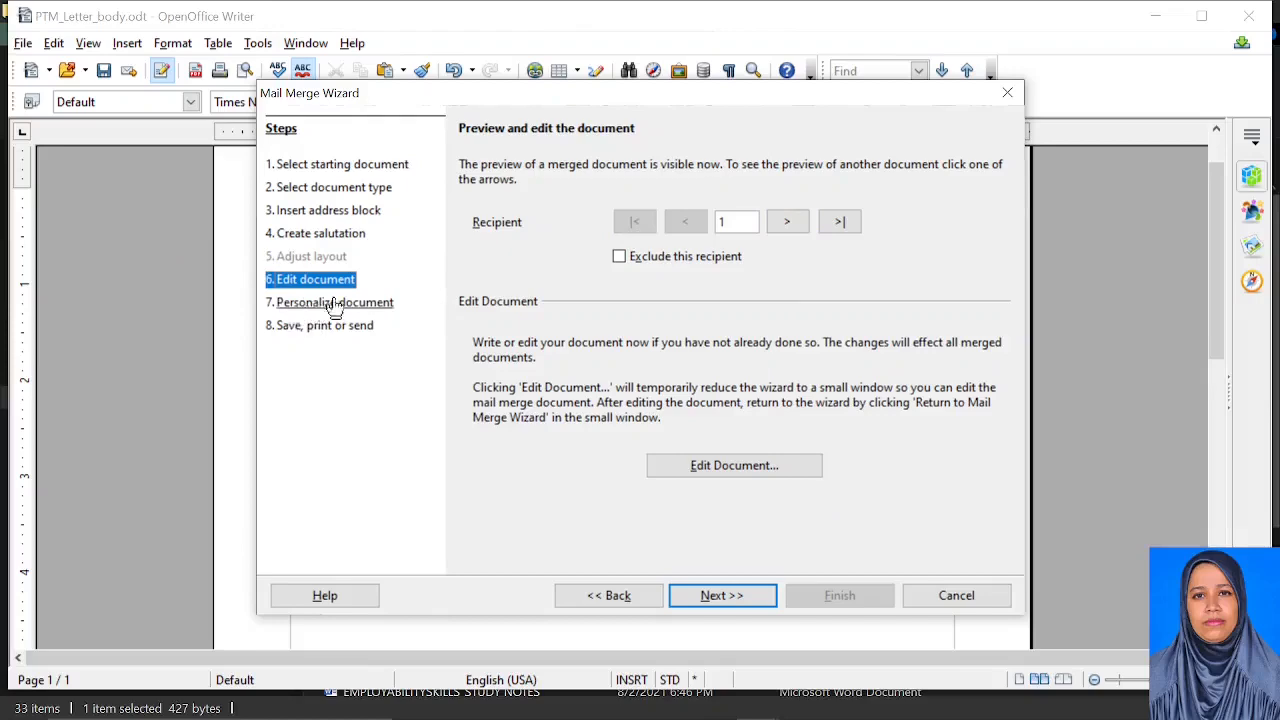
Create the nine merged letters and advance to the Save, print or send step
{"action": "left_click", "coordinate": [703, 600]}
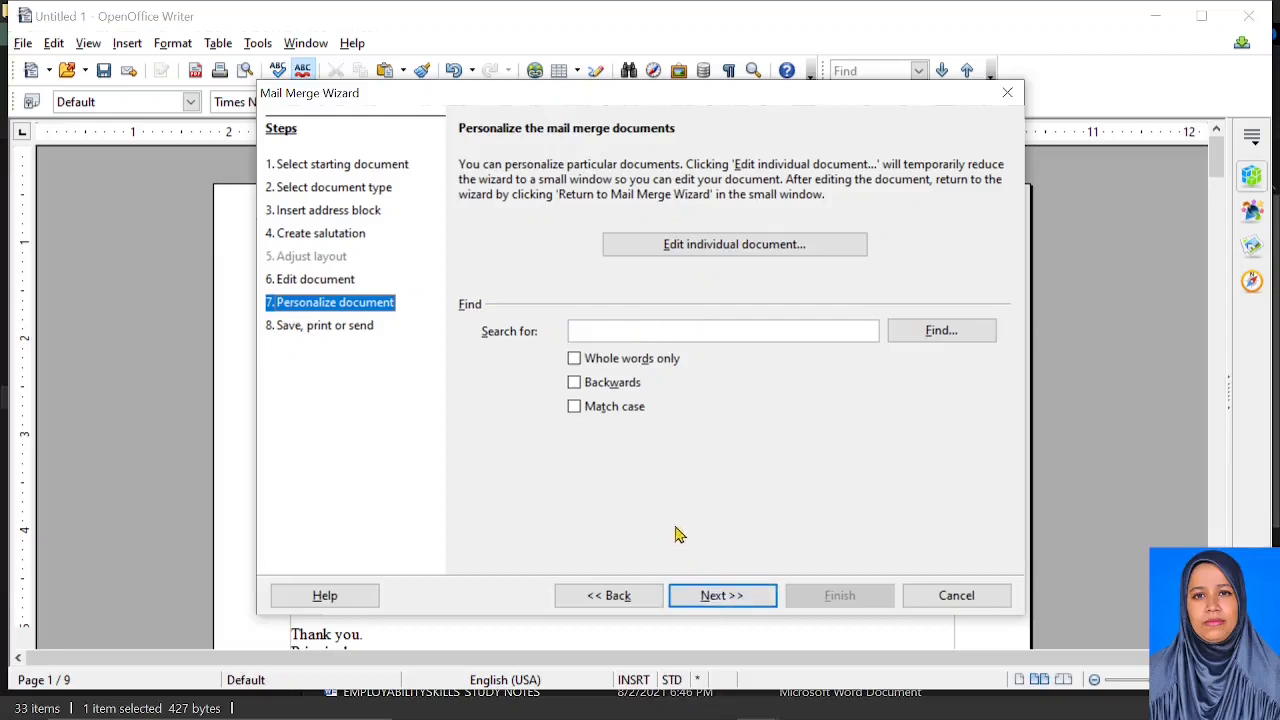
{"action": "left_click", "coordinate": [716, 598]}
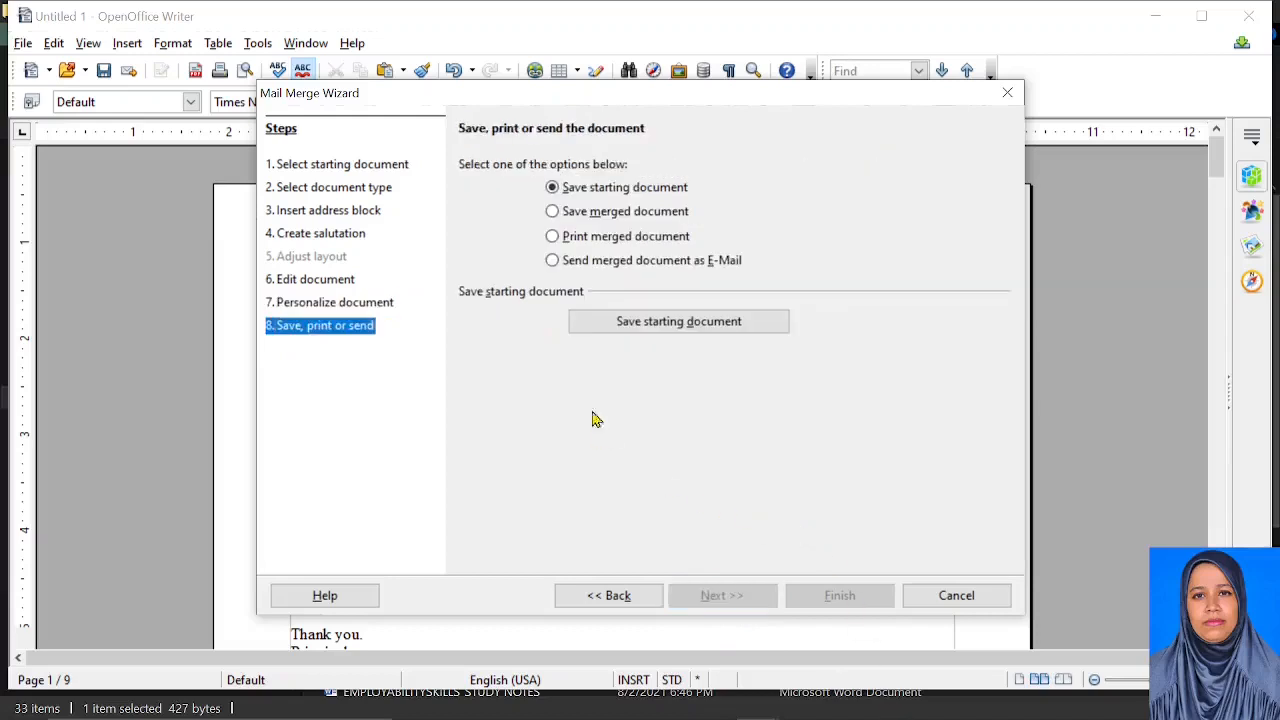
Choose Print merged document with Microsoft Print to PDF and start printing the letters
{"action": "left_click", "coordinate": [551, 213]}
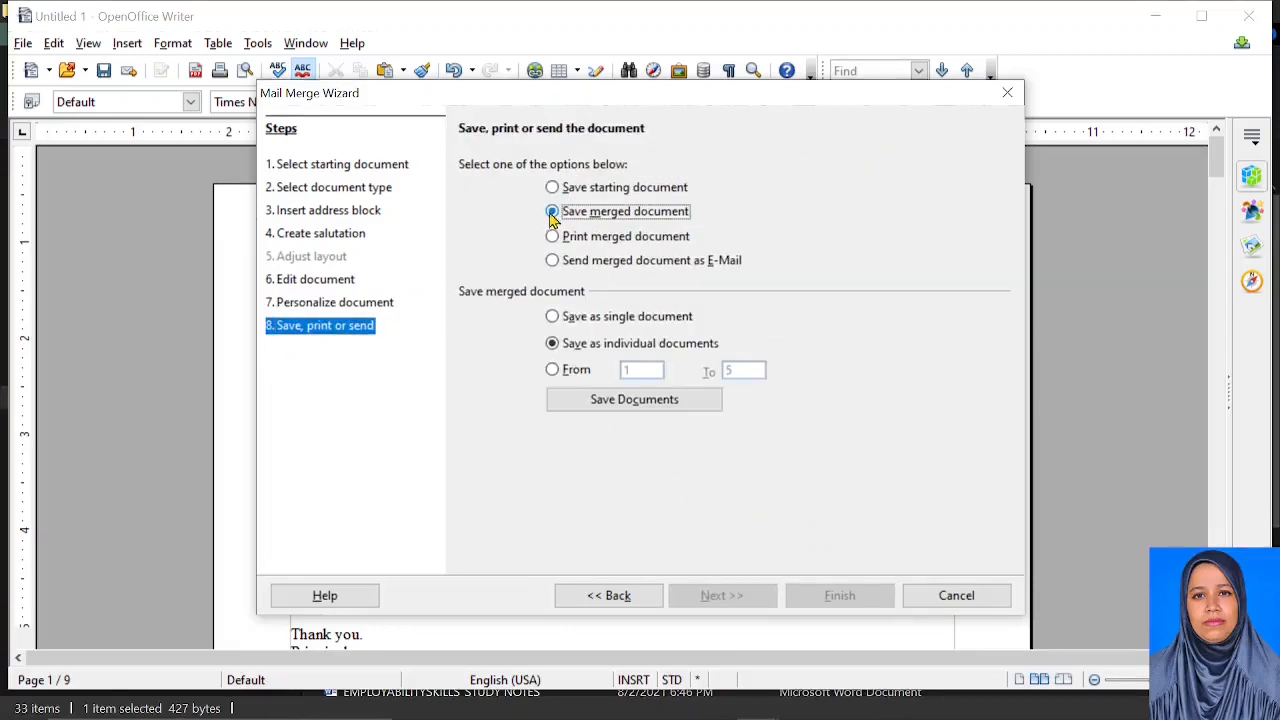
{"action": "left_click", "coordinate": [620, 320]}
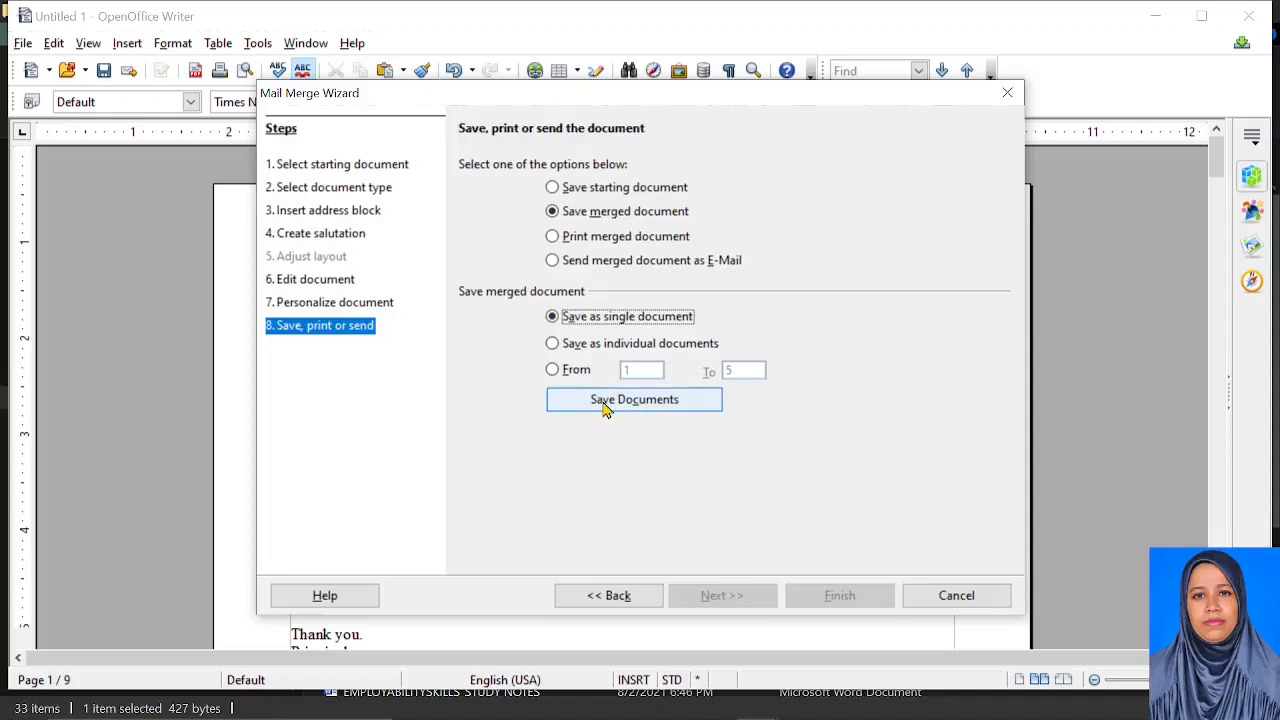
{"action": "left_click", "coordinate": [574, 238]}
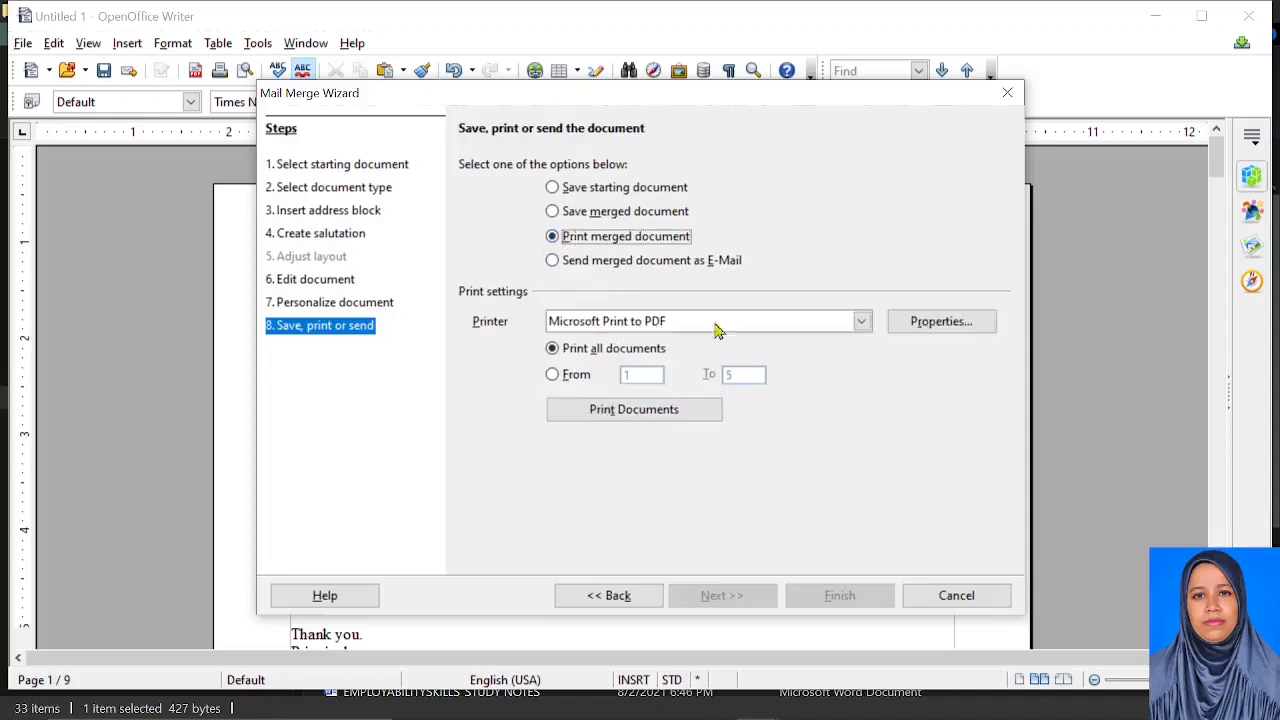
{"action": "left_click", "coordinate": [633, 410]}
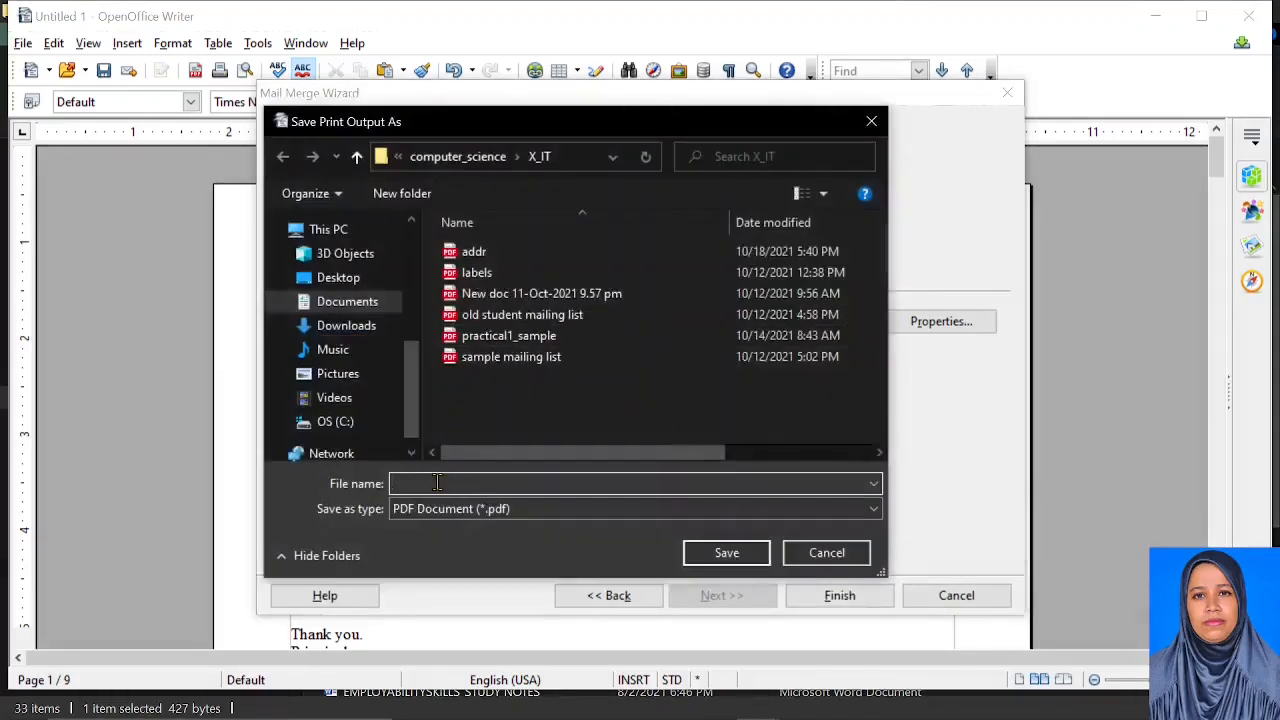
Save the printed PDF as PTM_letters, then select Save merged document
{"action": "type", "text": "PTM_le"}
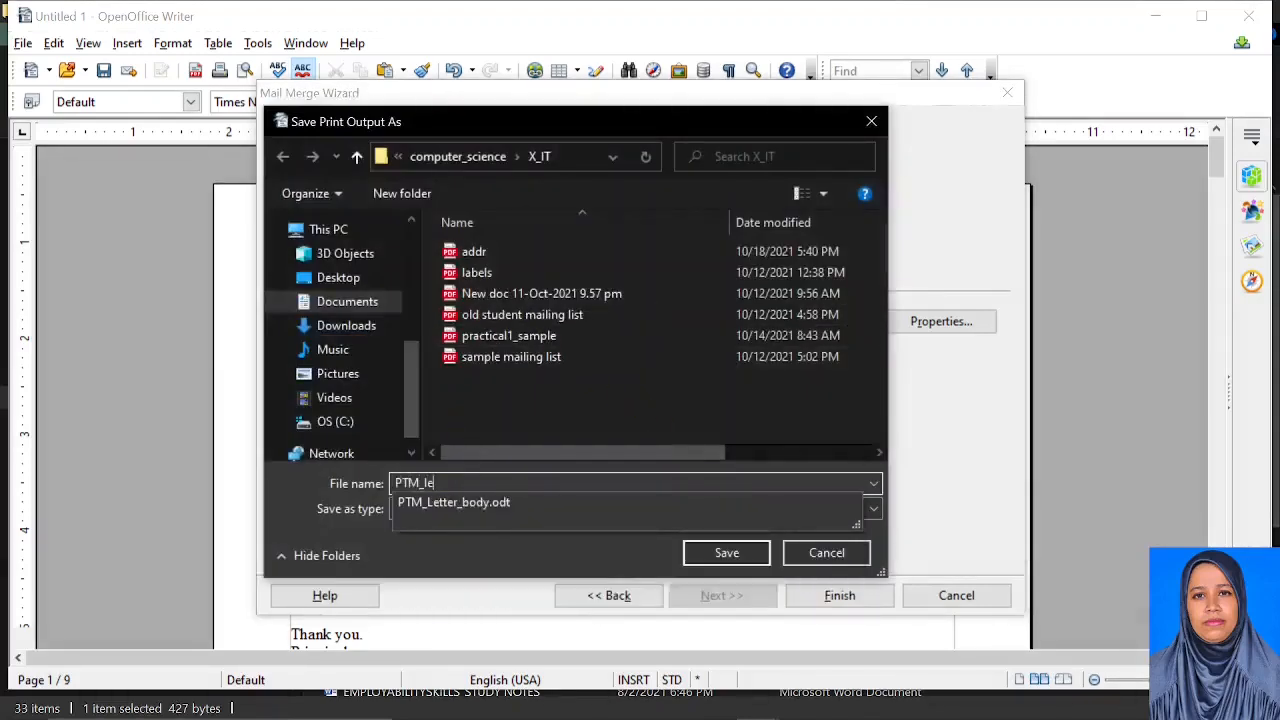
{"action": "type", "text": "tters"}
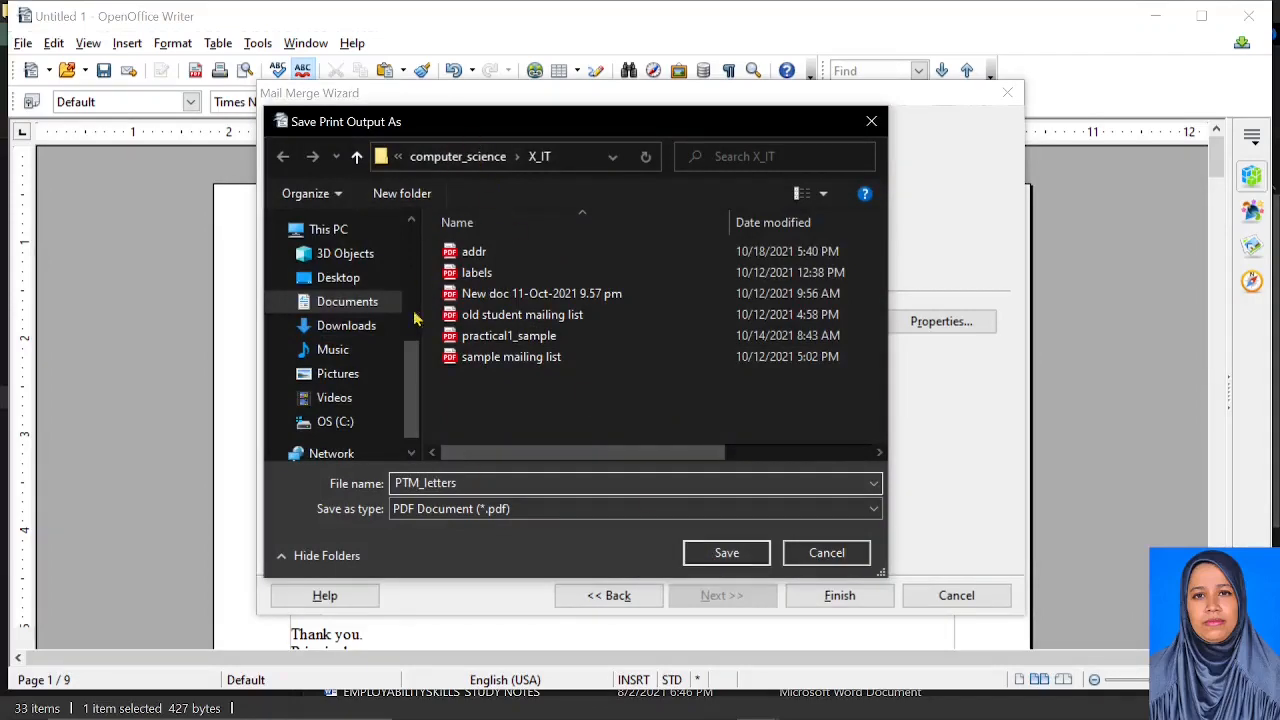
{"action": "left_click", "coordinate": [724, 553]}
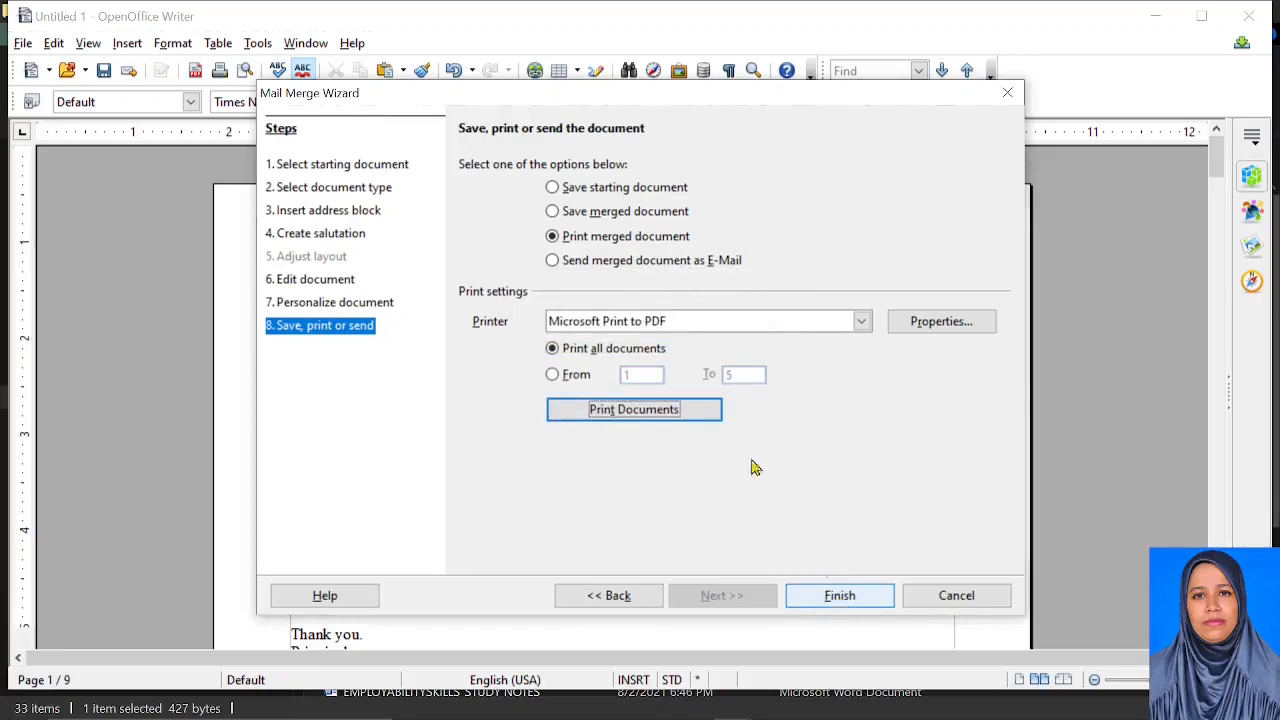
{"action": "left_click", "coordinate": [553, 212]}
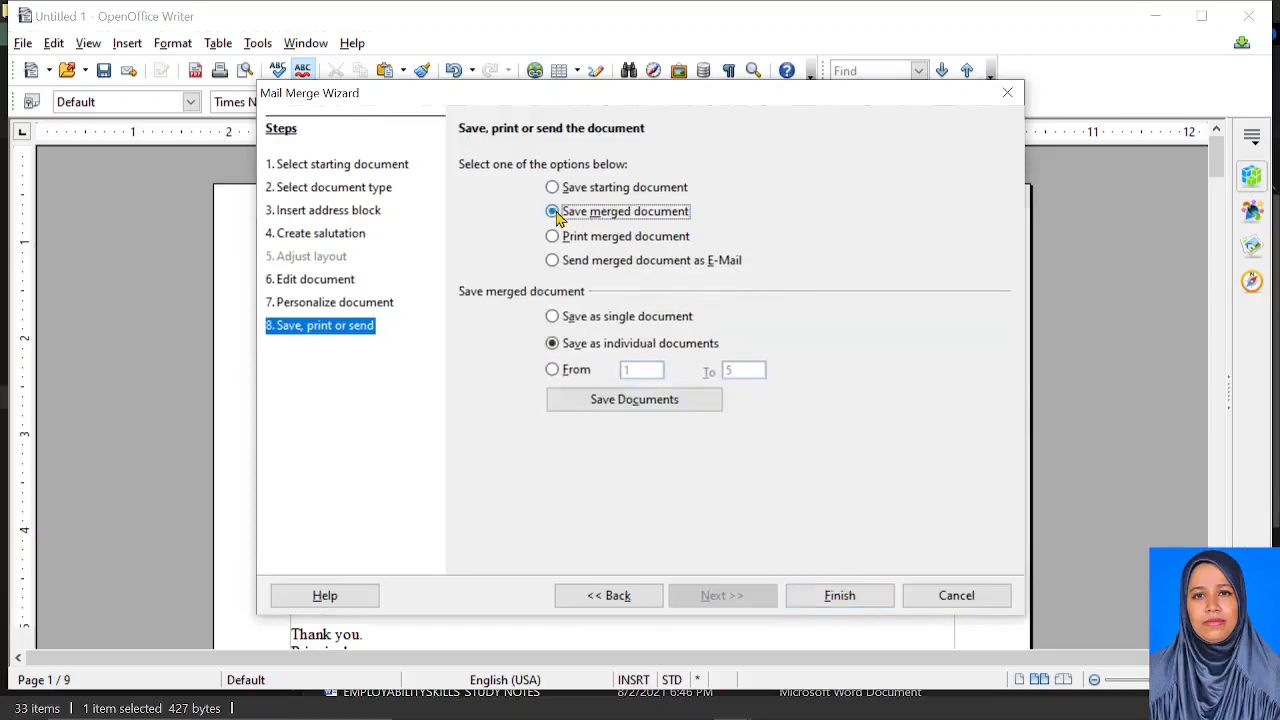
Save the merged document as Ptm_letters-9TO12 and finish the mail merge
{"action": "left_click", "coordinate": [673, 408]}
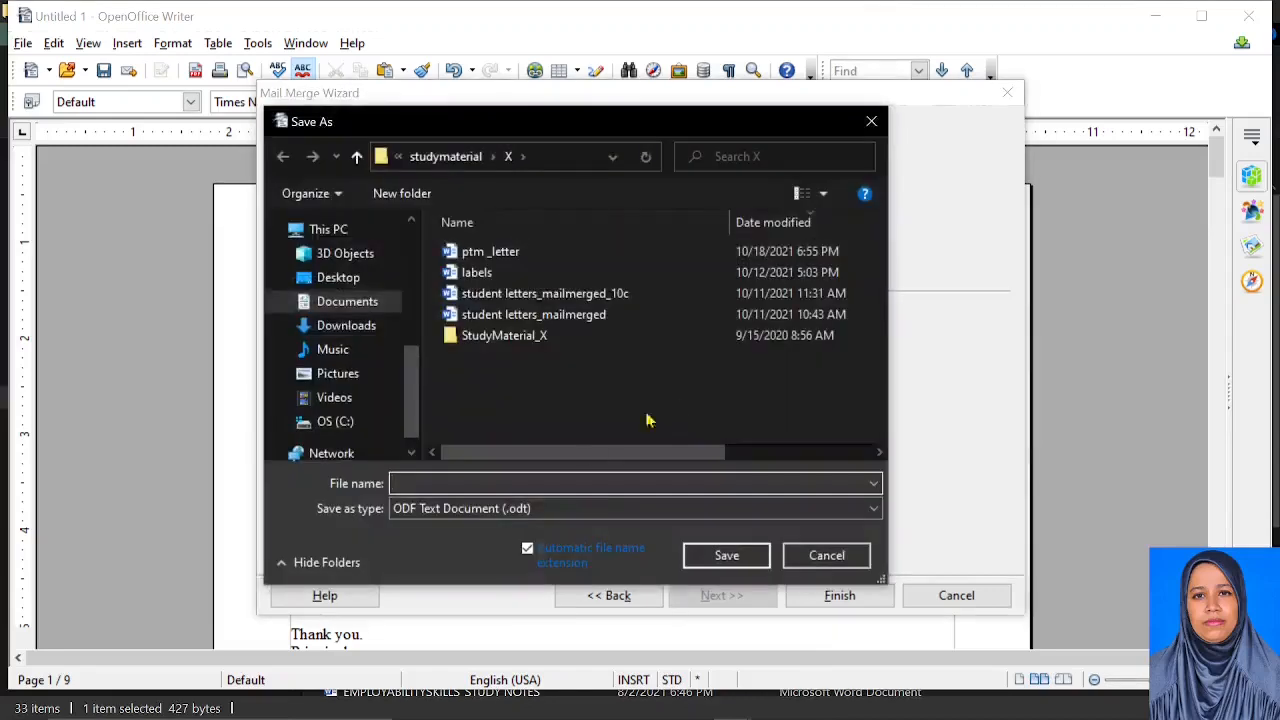
{"action": "type", "text": "P"}
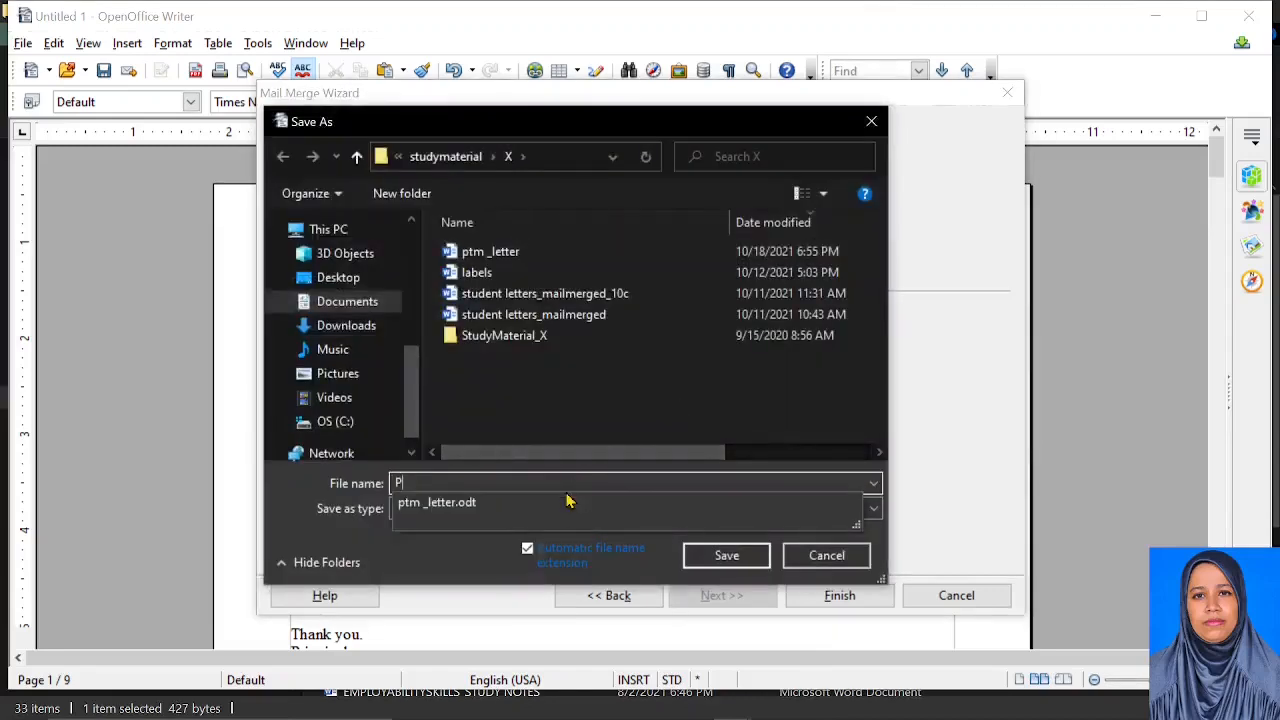
{"action": "type", "text": "tm_lett"}
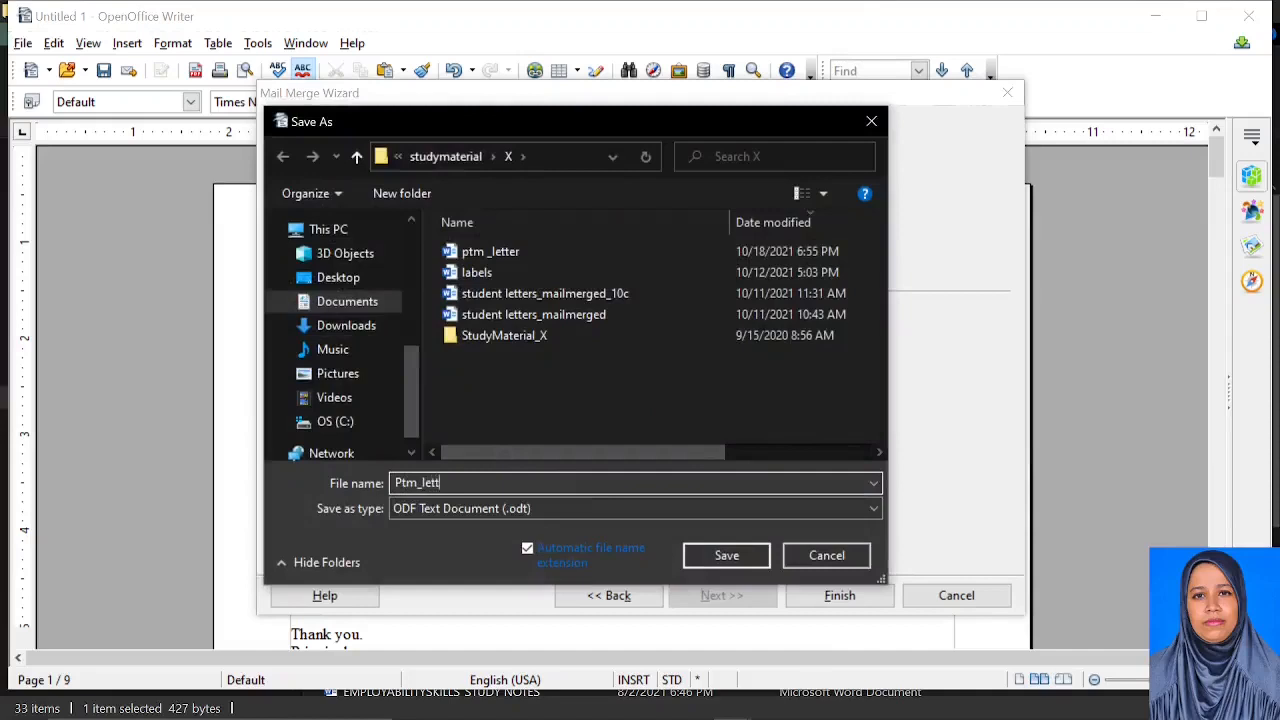
{"action": "type", "text": "ers"}
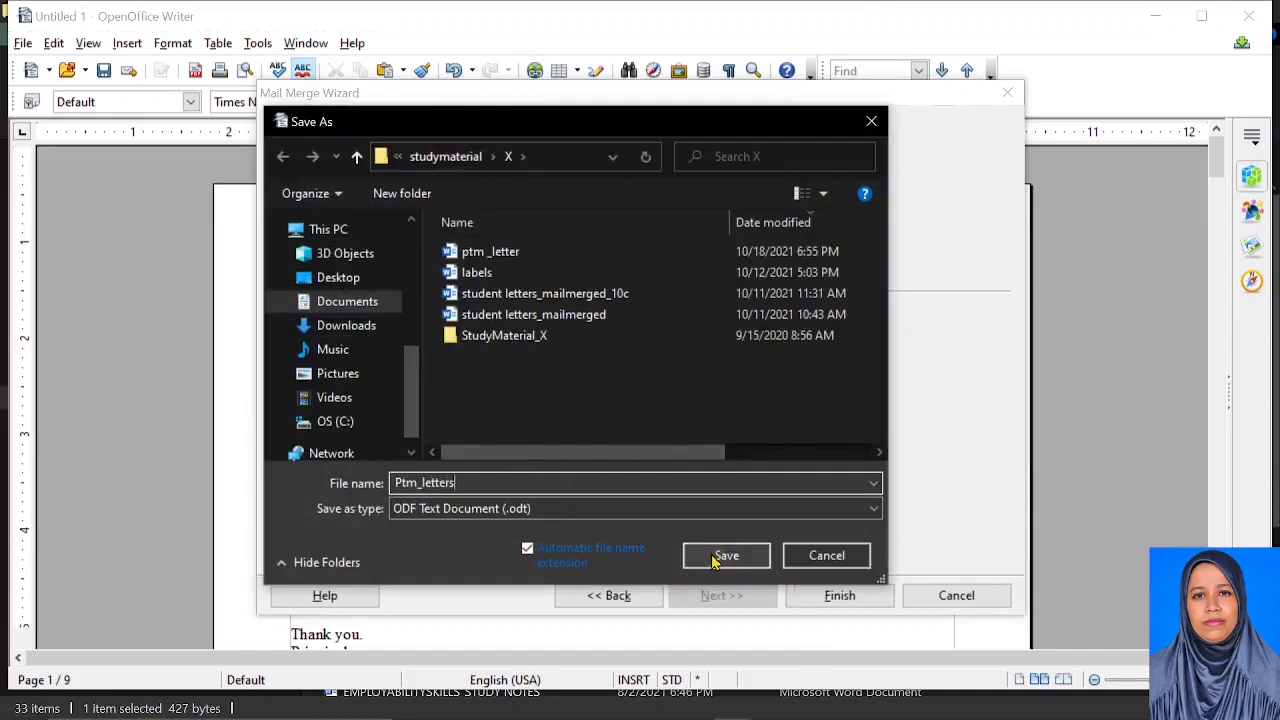
{"action": "key", "text": "Caps_Lock"}
{"action": "type", "text": "-9TO12"}
{"action": "left_click", "coordinate": [703, 558]}
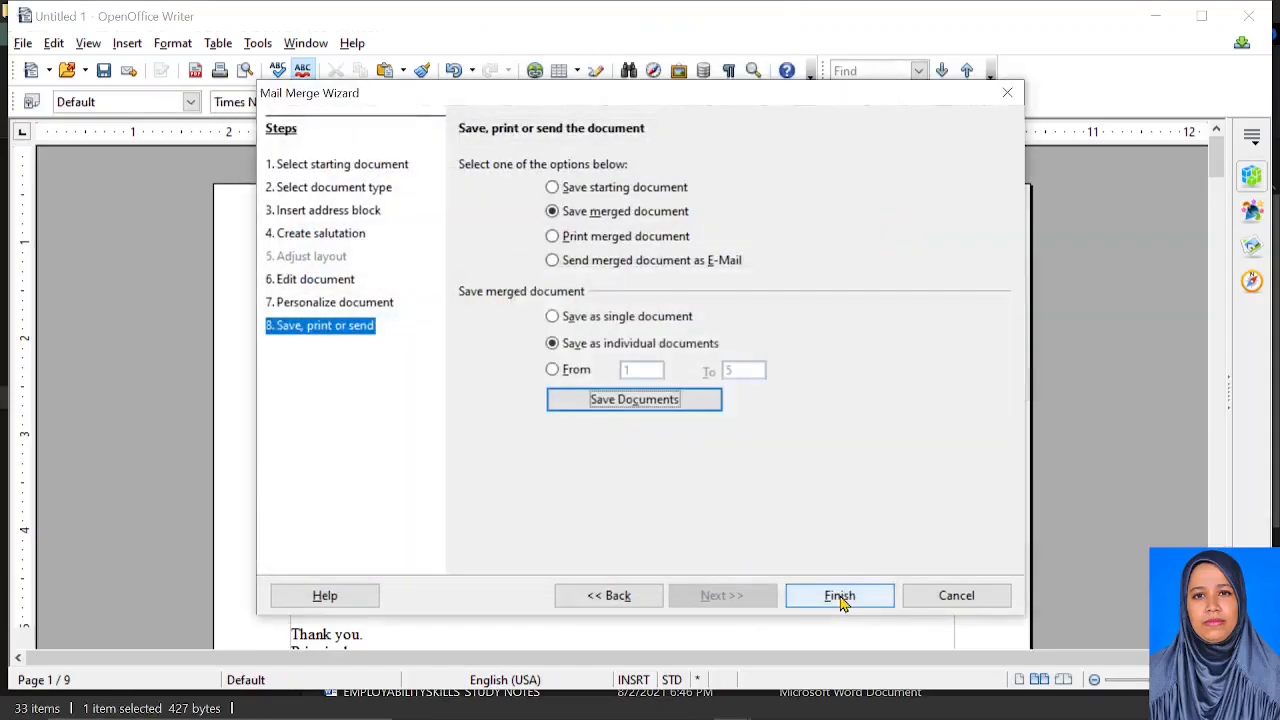
{"action": "left_click", "coordinate": [840, 596]}
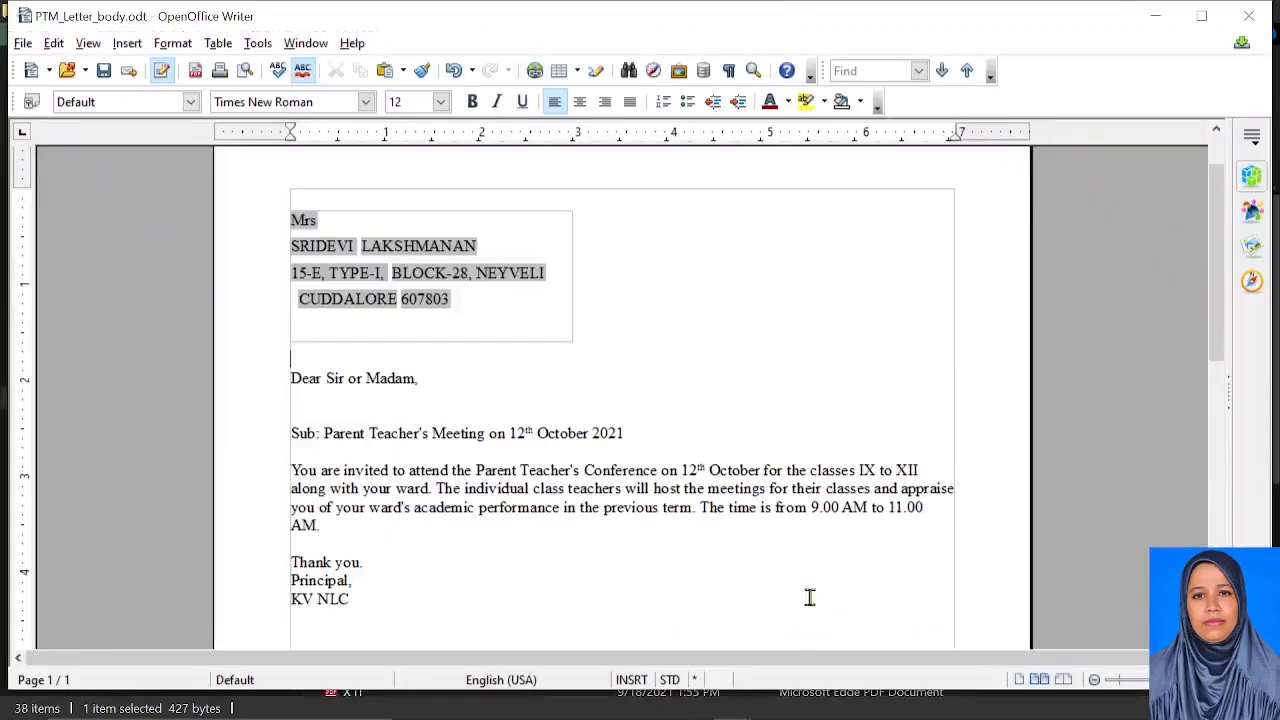
Open PTM_letters.pdf from the X_IT folder in File Explorer
{"action": "scroll", "coordinate": [446, 397], "scroll_direction": "down", "scroll_amount": 10}
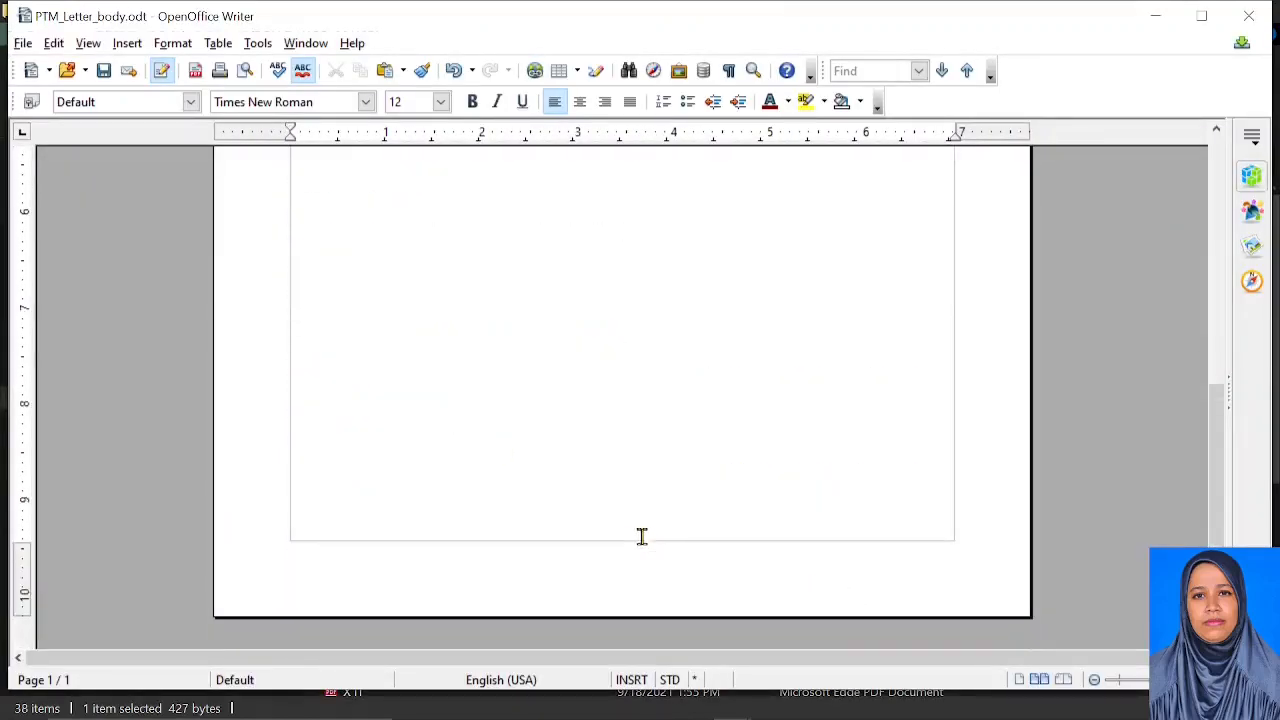
{"action": "left_click", "coordinate": [537, 701]}
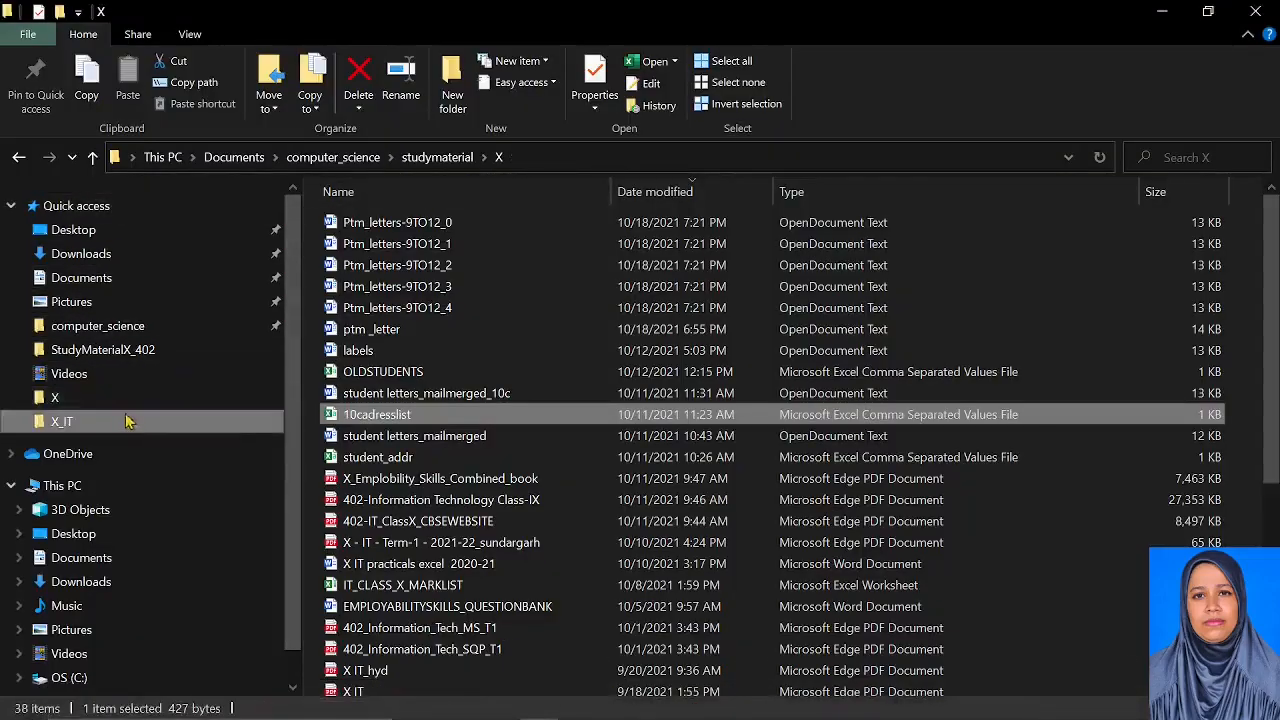
{"action": "left_click", "coordinate": [62, 421]}
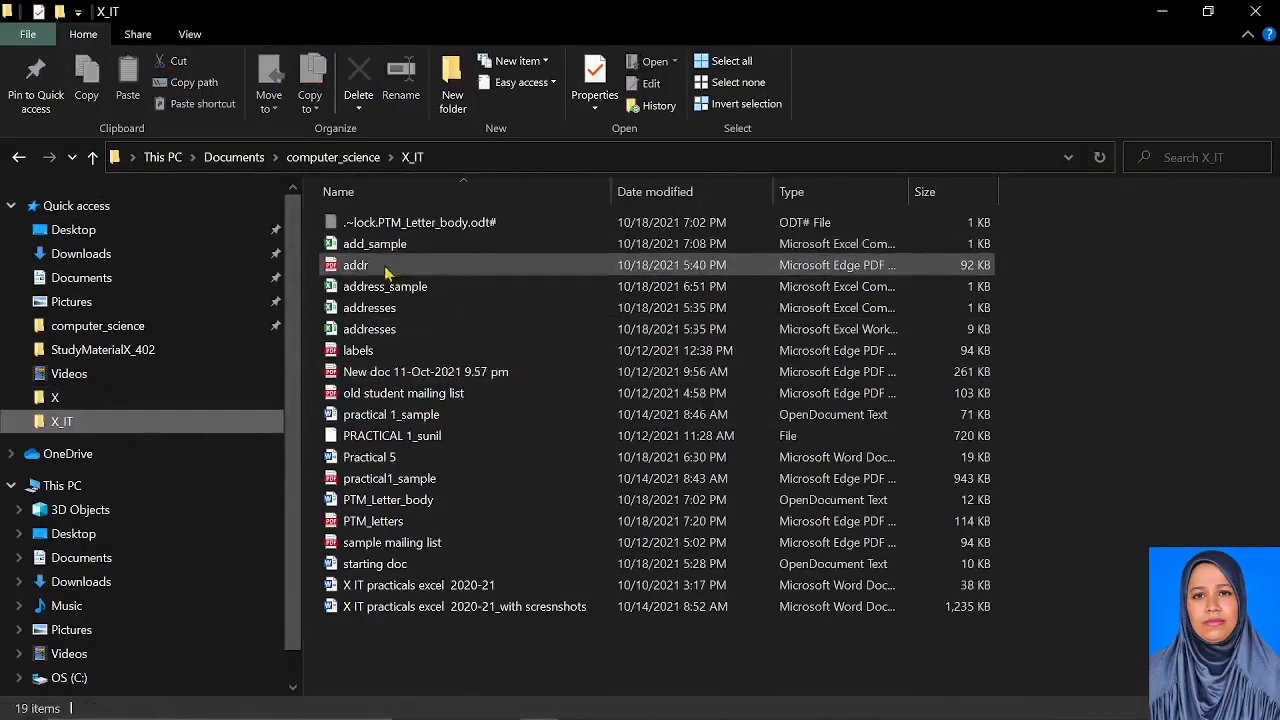
{"action": "left_click", "coordinate": [385, 522]}
{"action": "double_click", "coordinate": [385, 522]}
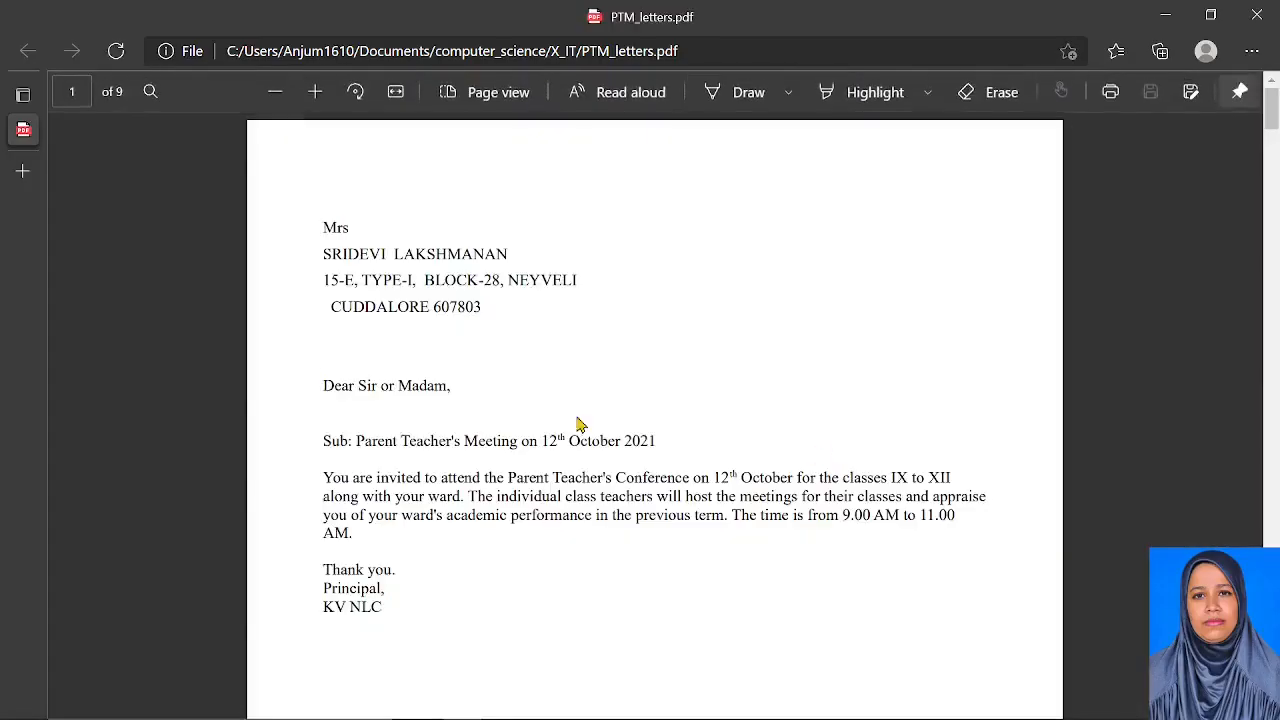
Scroll through all nine pages of PTM_letters.pdf, checking each letter's address block
{"action": "scroll", "coordinate": [408, 414], "scroll_direction": "down", "scroll_amount": 8}
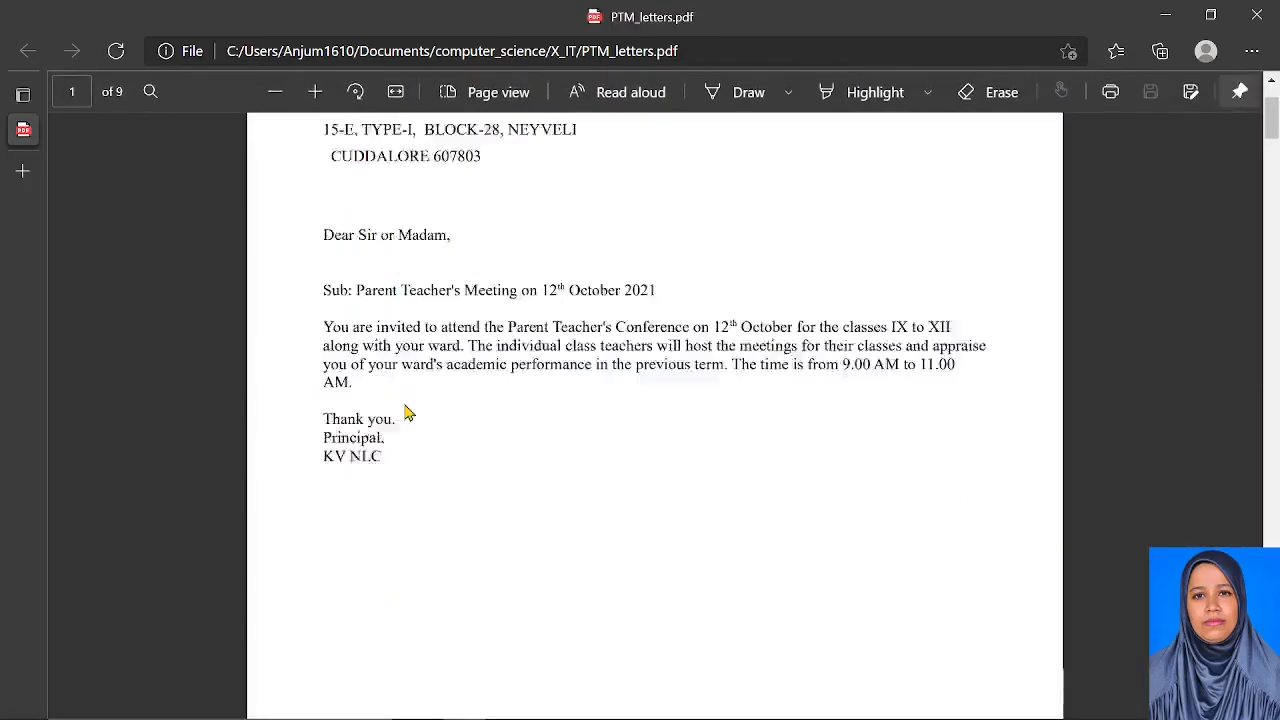
{"action": "scroll", "coordinate": [408, 420], "scroll_direction": "down", "scroll_amount": 10}
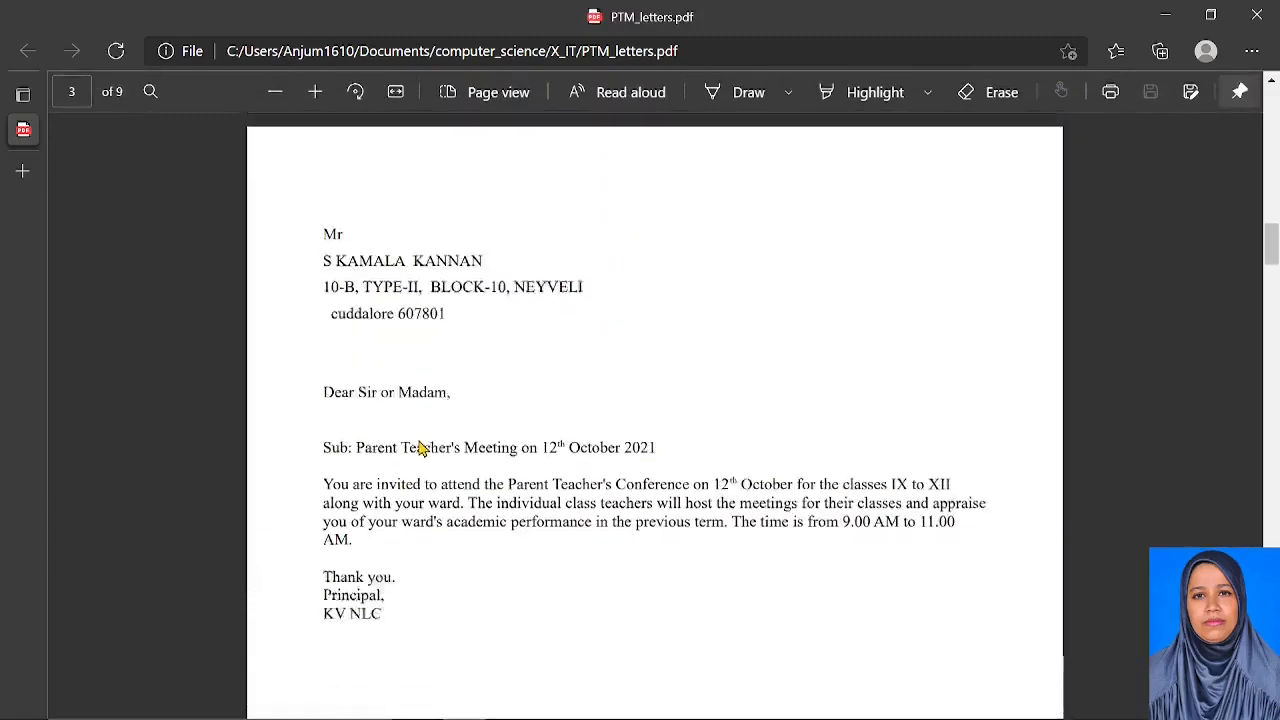
{"action": "scroll", "coordinate": [508, 495], "scroll_direction": "down", "scroll_amount": 10}
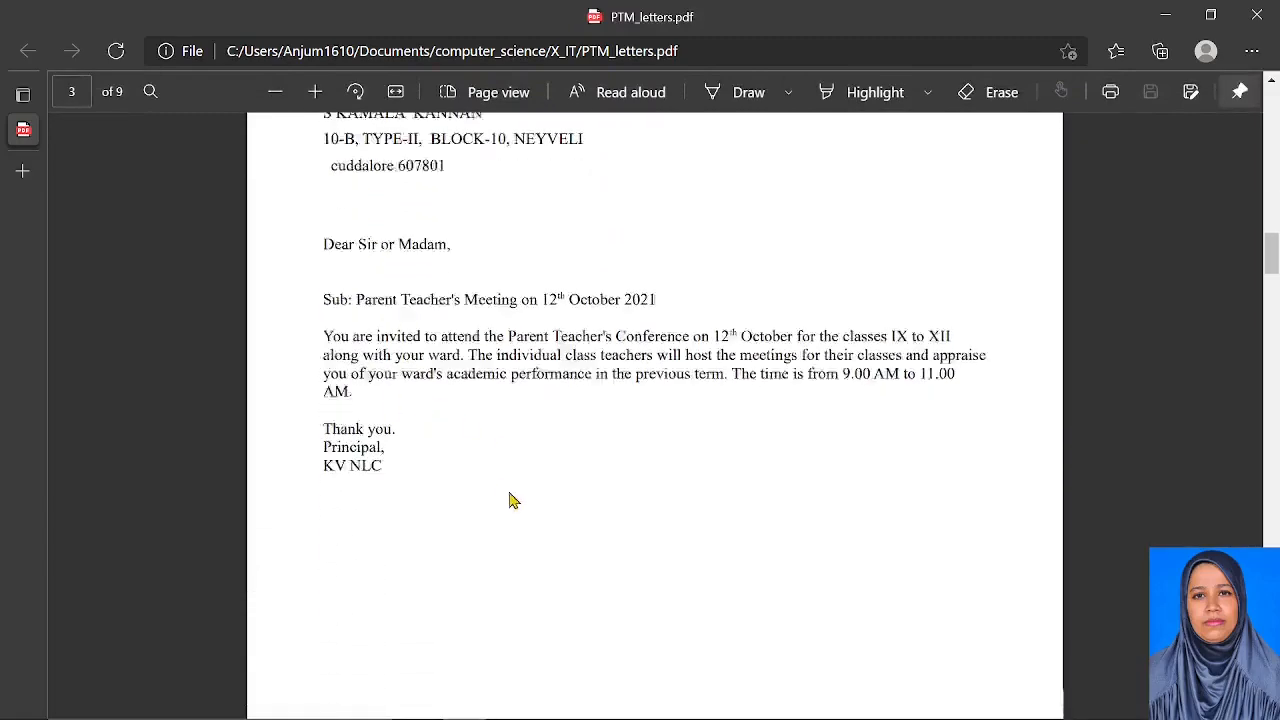
{"action": "scroll", "coordinate": [508, 485], "scroll_direction": "down", "scroll_amount": 5}
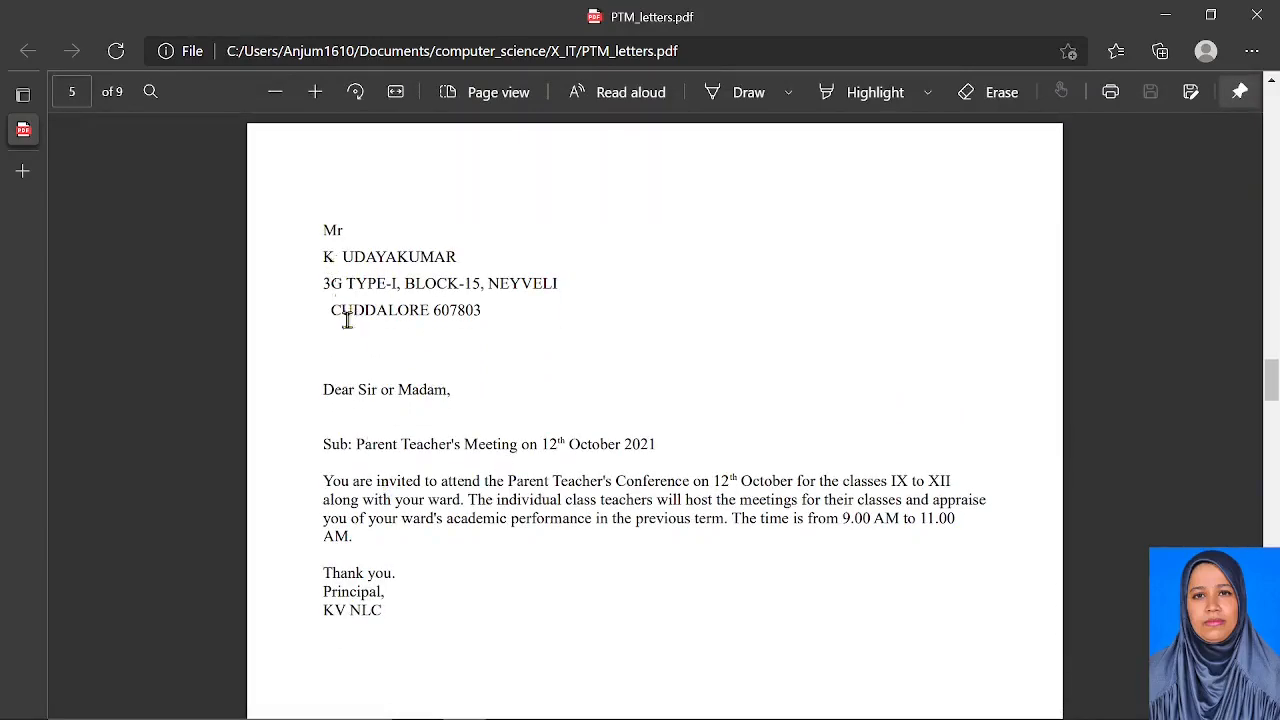
{"action": "scroll", "coordinate": [374, 530], "scroll_direction": "down", "scroll_amount": 12}
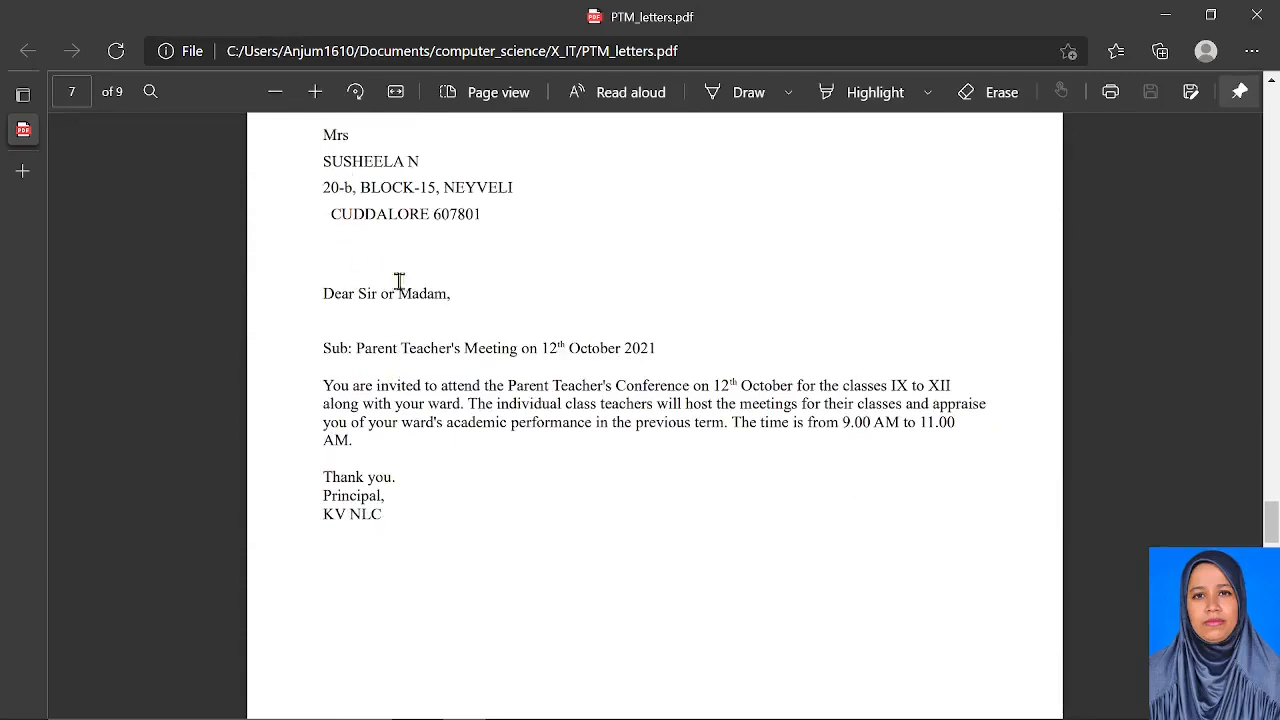
{"action": "left_click_drag", "start_coordinate": [326, 137], "coordinate": [492, 214]}
{"action": "scroll", "coordinate": [578, 568], "scroll_direction": "down", "scroll_amount": 8}
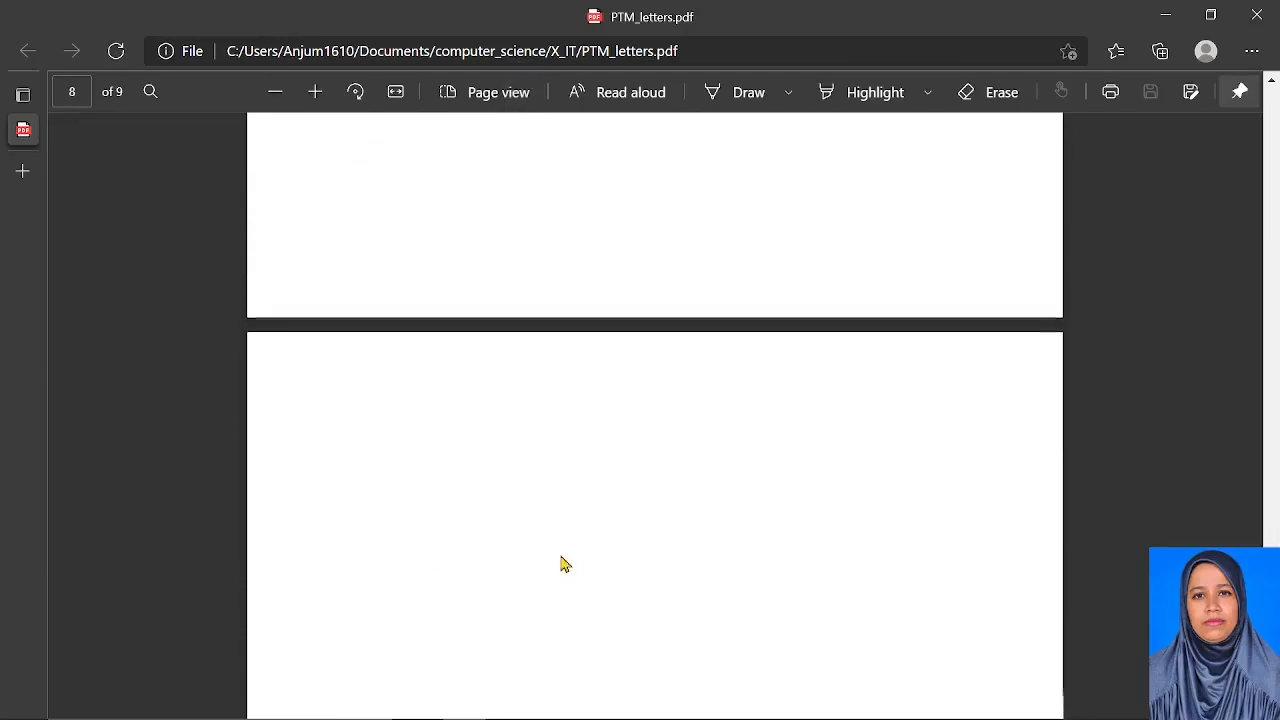
{"action": "scroll", "coordinate": [561, 558], "scroll_direction": "down", "scroll_amount": 6}
{"action": "scroll", "coordinate": [420, 440], "scroll_direction": "up", "scroll_amount": 1}
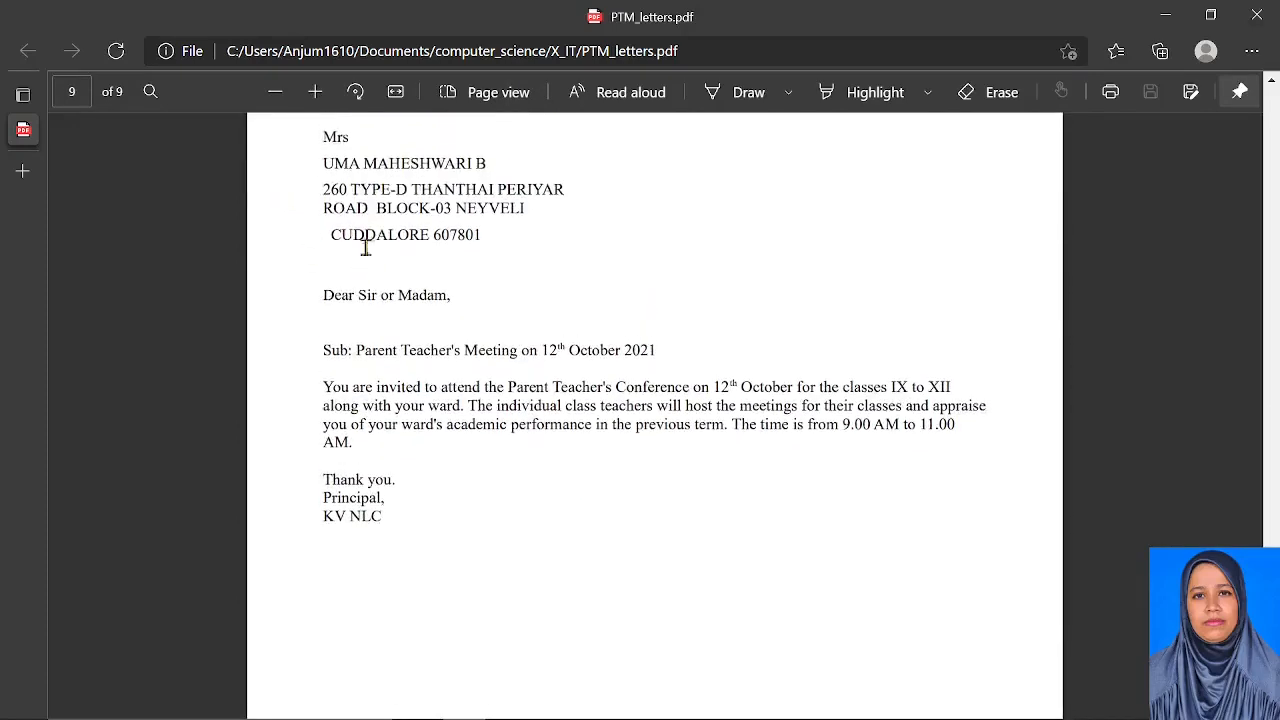
{"action": "left_click_drag", "start_coordinate": [325, 141], "coordinate": [486, 237]}
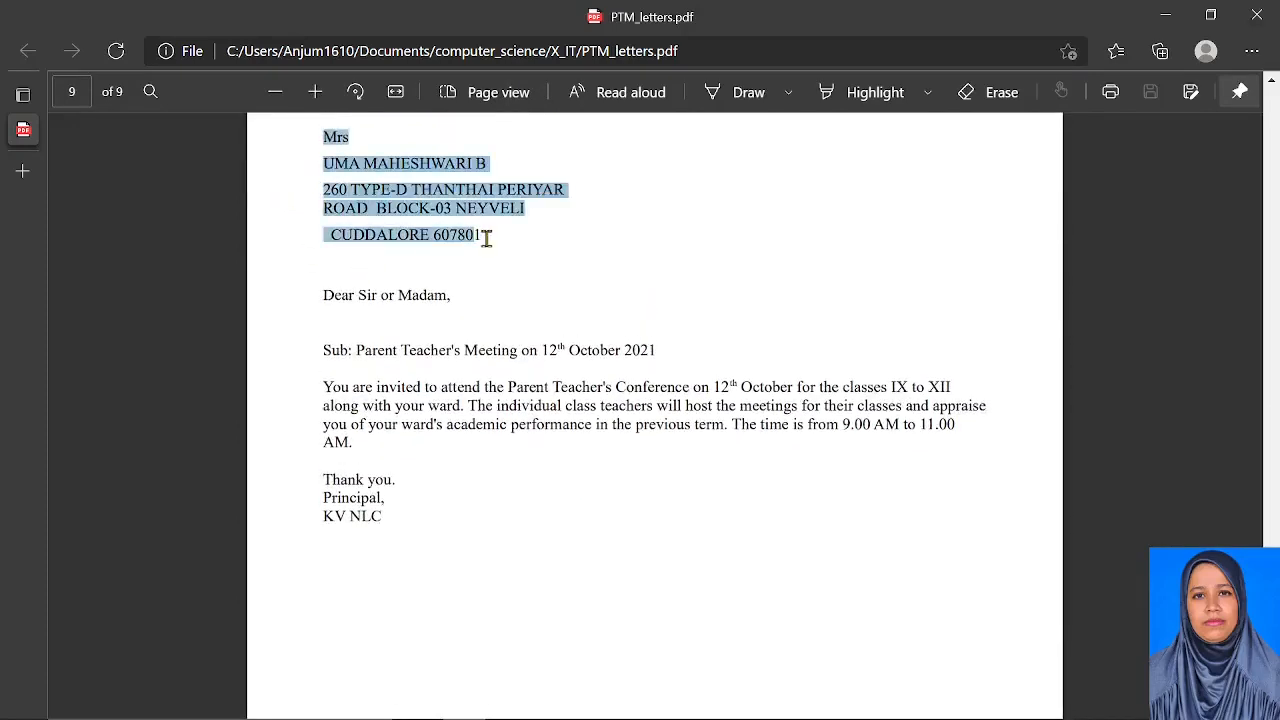
{"action": "scroll", "coordinate": [486, 240], "scroll_direction": "up", "scroll_amount": 3}
{"action": "scroll", "coordinate": [529, 560], "scroll_direction": "down", "scroll_amount": 6}
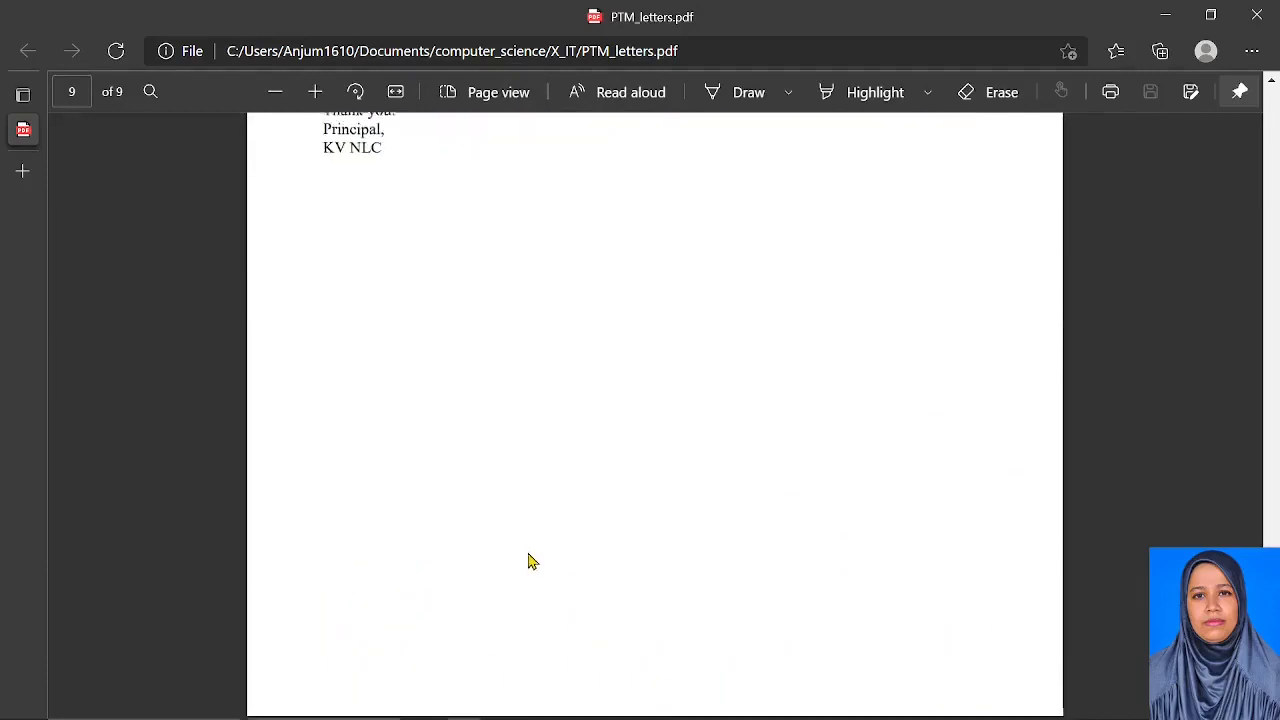
{"action": "scroll", "coordinate": [430, 510], "scroll_direction": "up", "scroll_amount": 6}
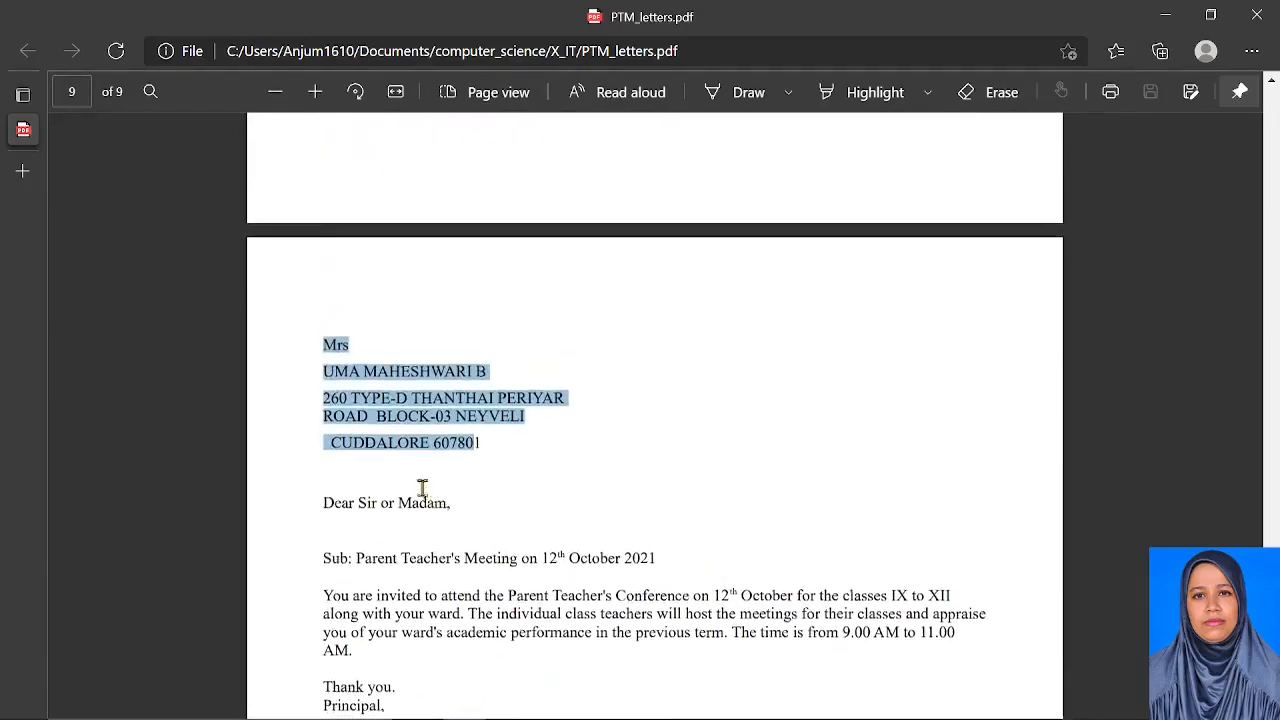
{"action": "scroll", "coordinate": [420, 480], "scroll_direction": "down", "scroll_amount": 5}
{"action": "scroll", "coordinate": [480, 596], "scroll_direction": "down", "scroll_amount": 2}
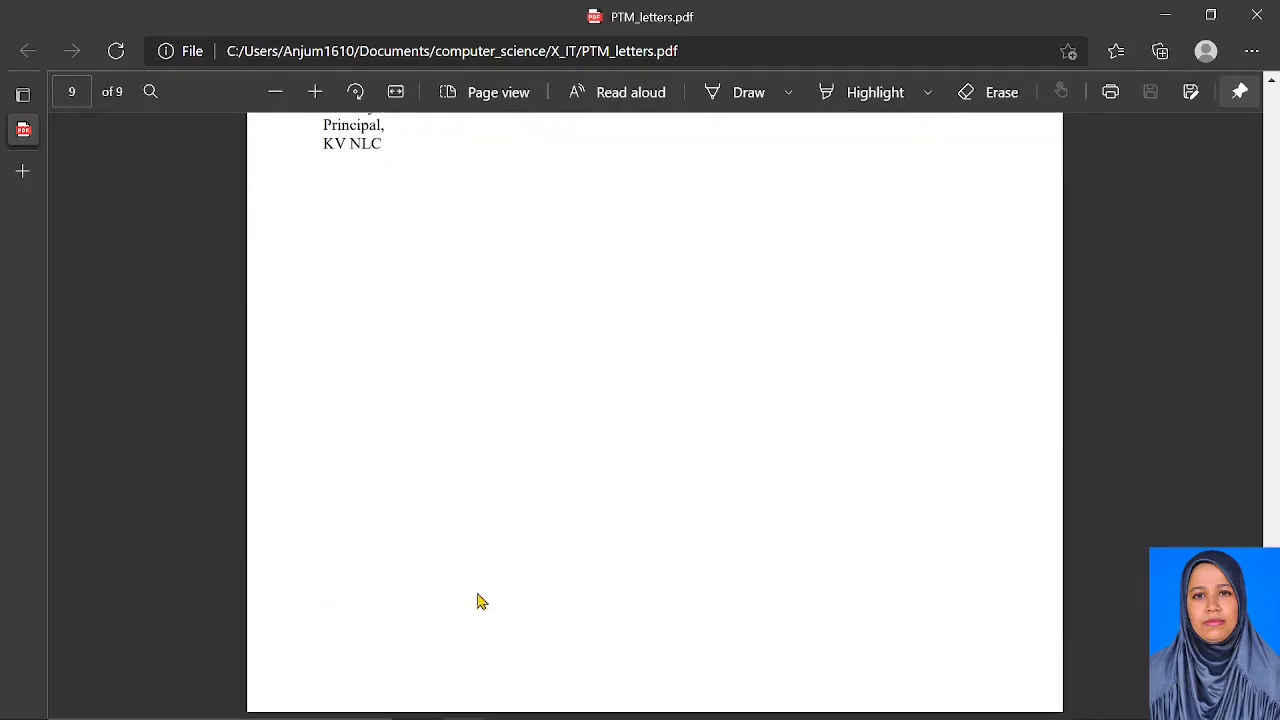
{"action": "scroll", "coordinate": [467, 583], "scroll_direction": "up", "scroll_amount": 20}
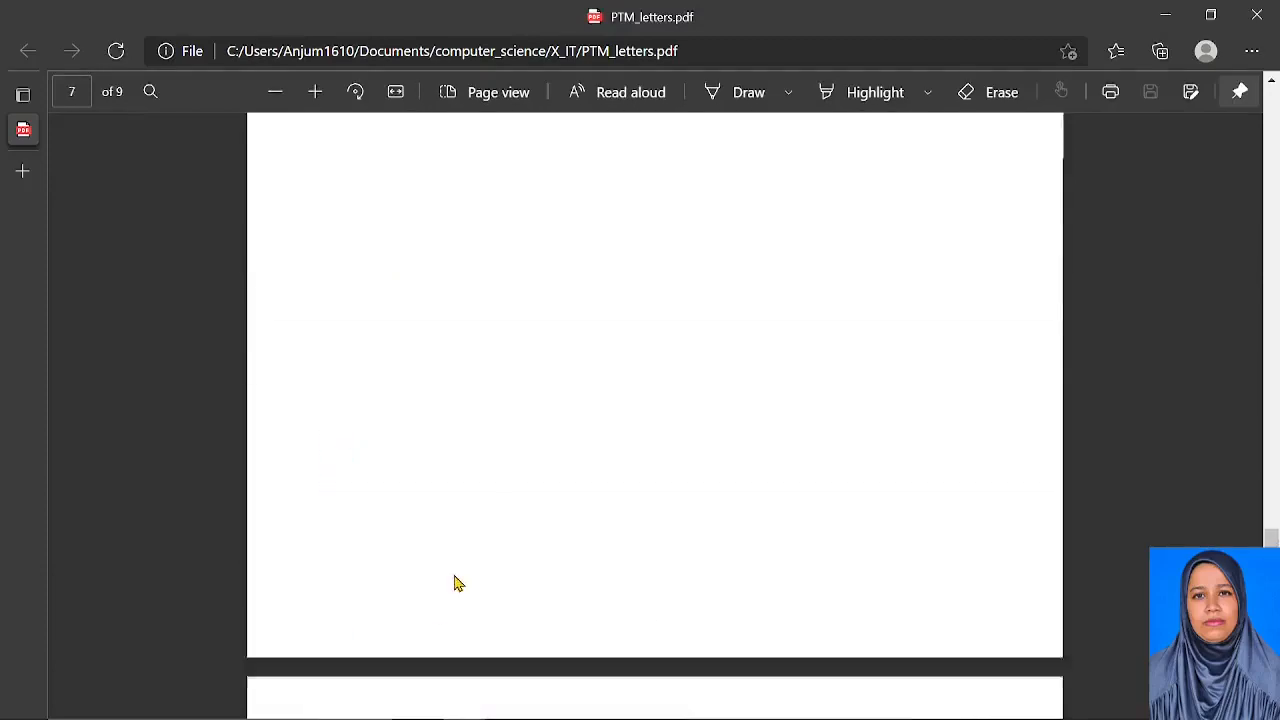
{"action": "scroll", "coordinate": [453, 583], "scroll_direction": "up", "scroll_amount": 3}
{"action": "key", "text": "alt+Tab"}
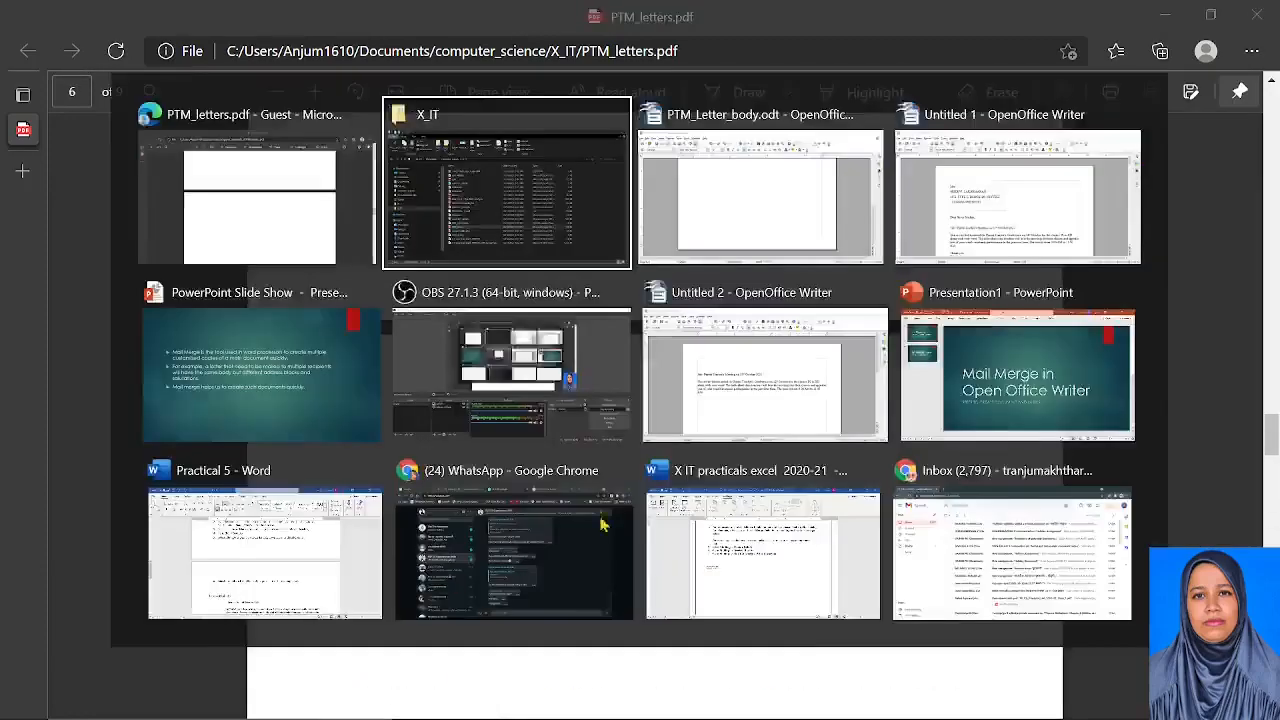
Switch back to the PTM_Letter_body Writer letter and place the cursor in its address area
{"action": "key", "text": "alt+Tab"}
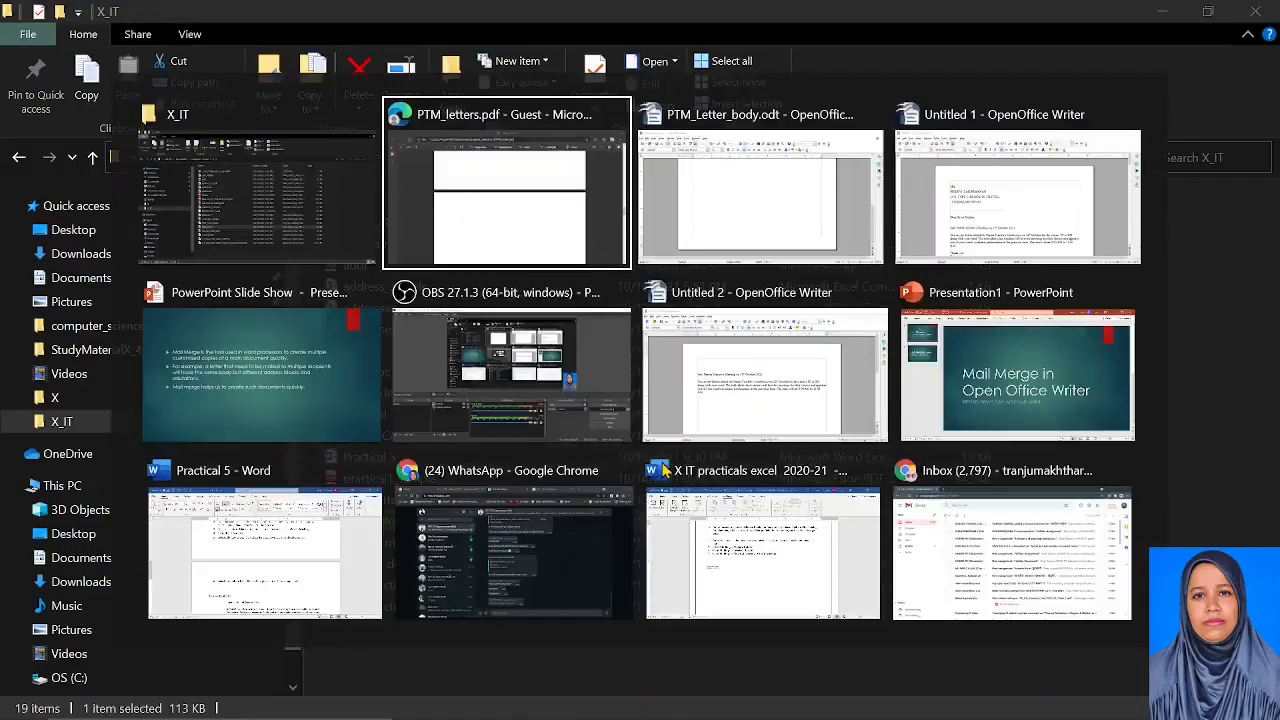
{"action": "key", "text": "alt+shift"}
{"action": "key", "text": "alt+Tab"}
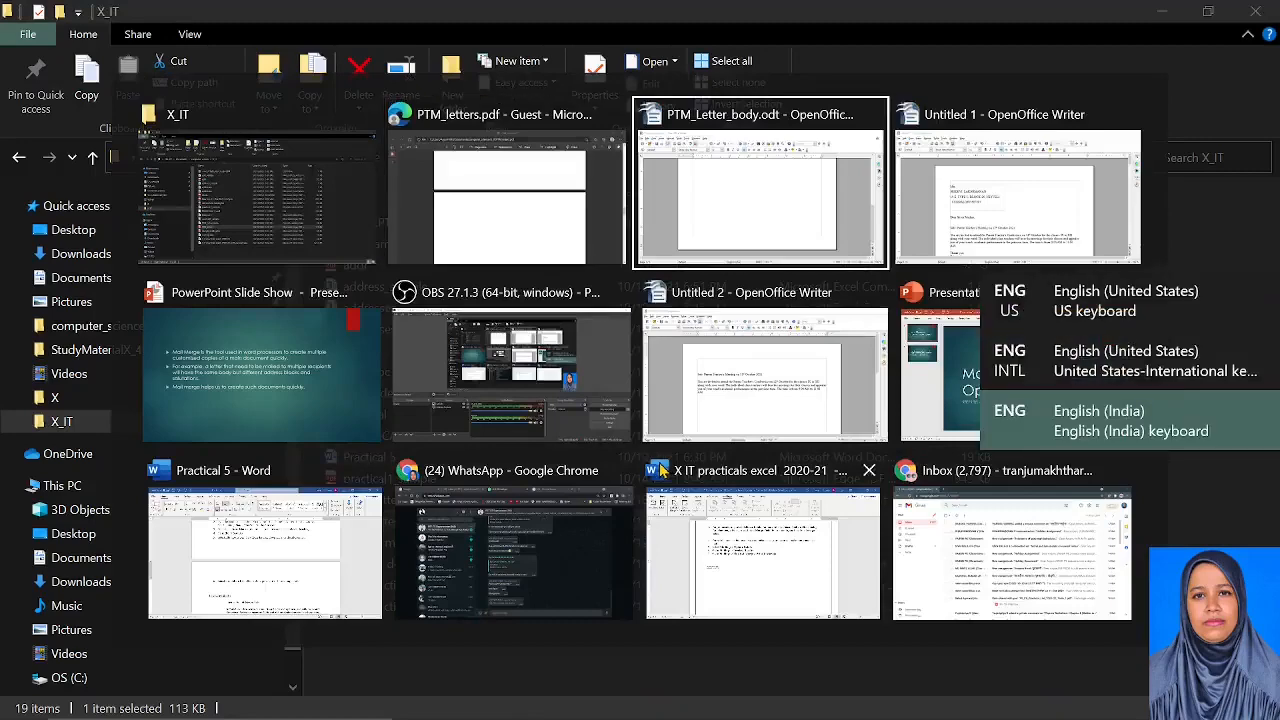
{"action": "key", "text": "alt+shift+Tab"}
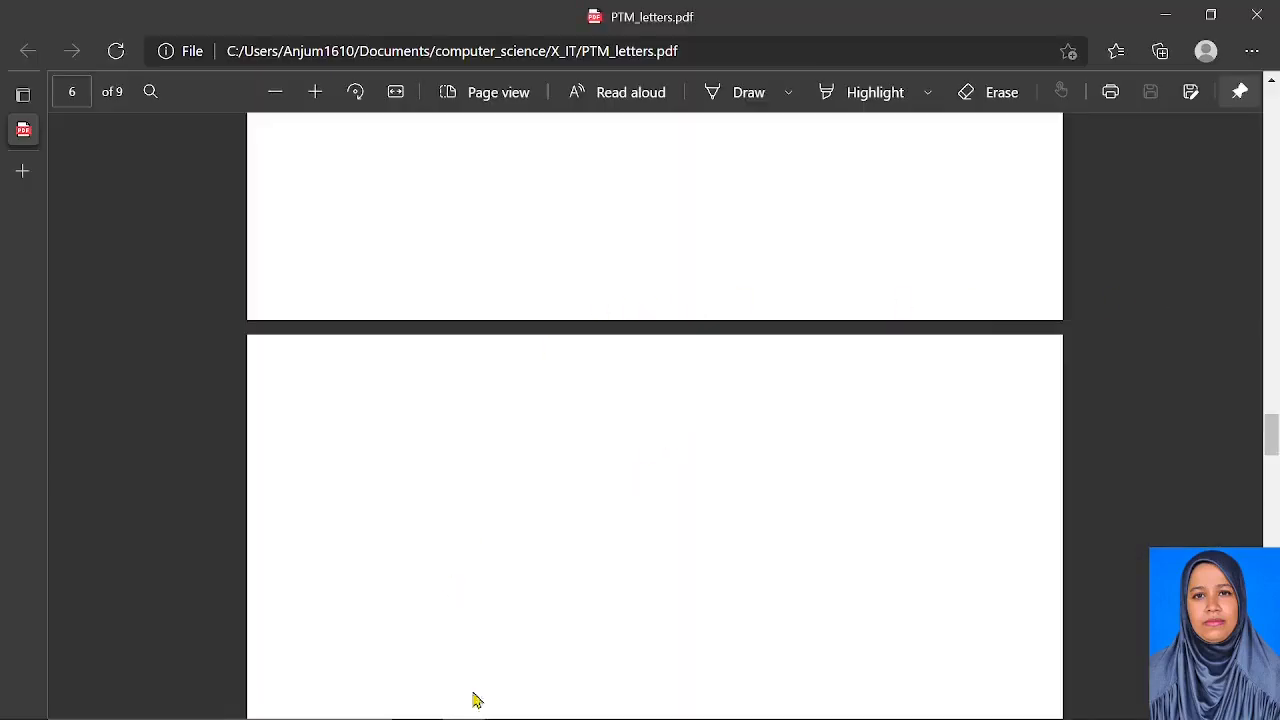
{"action": "mouse_move", "coordinate": [478, 715]}
{"action": "mouse_move", "coordinate": [757, 707]}
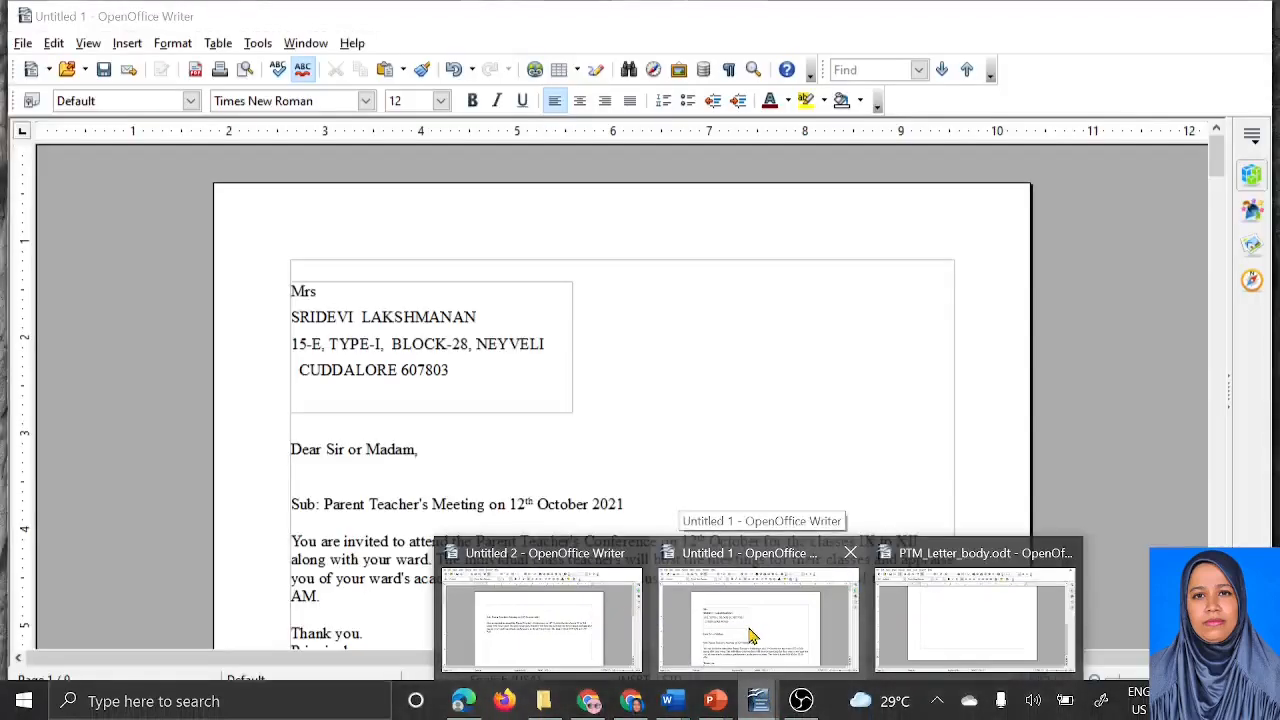
{"action": "left_click", "coordinate": [752, 634]}
{"action": "left_click", "coordinate": [487, 306]}
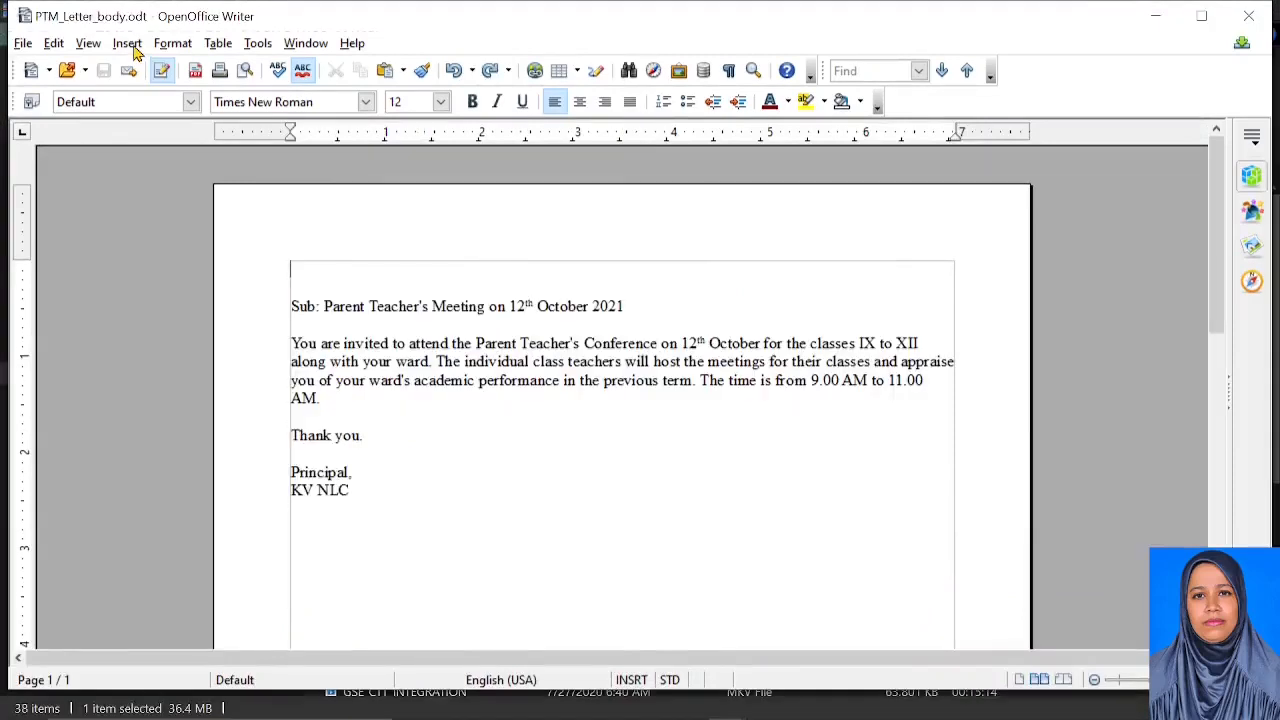
{"action": "left_click", "coordinate": [128, 44]}
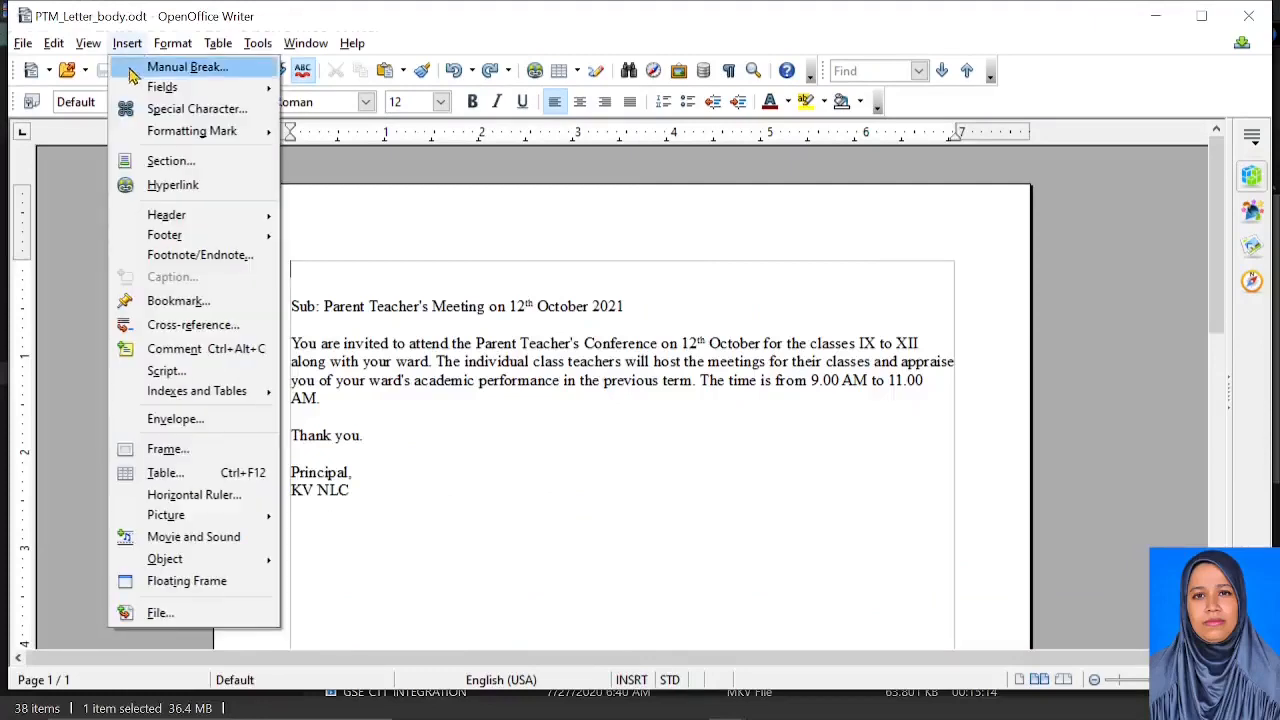
{"action": "mouse_move", "coordinate": [262, 92]}
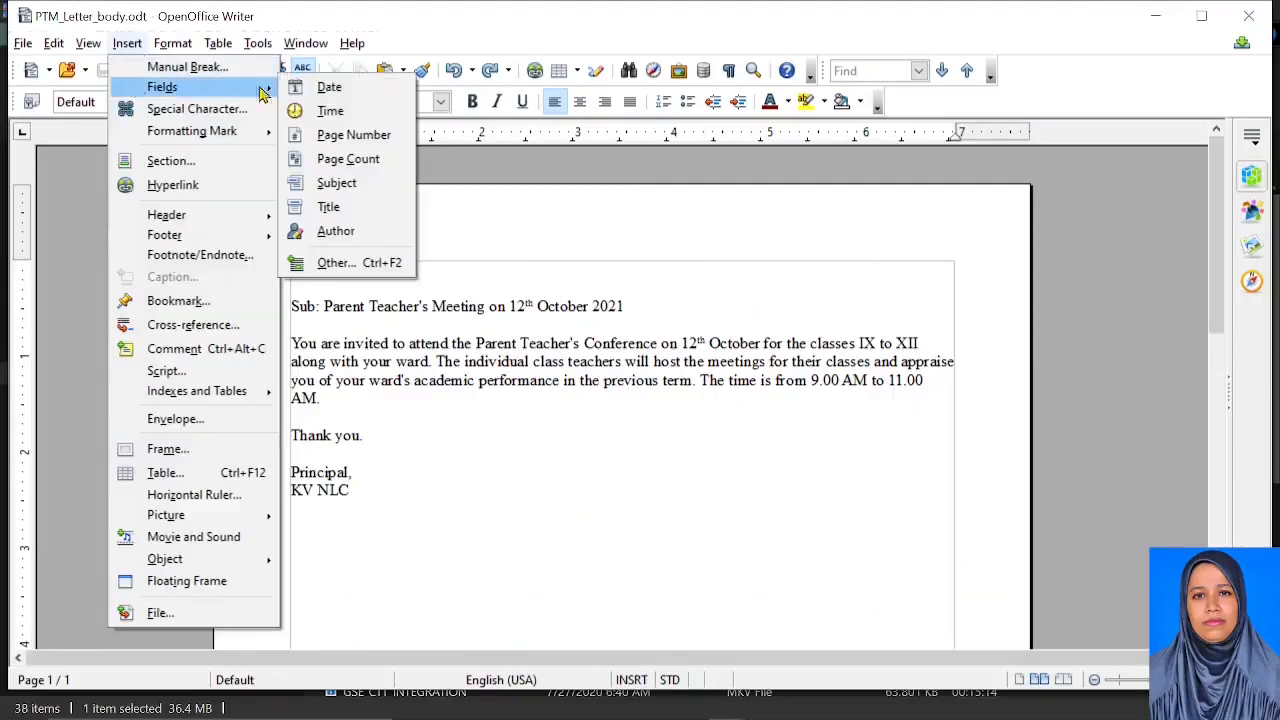
{"action": "left_click", "coordinate": [356, 263]}
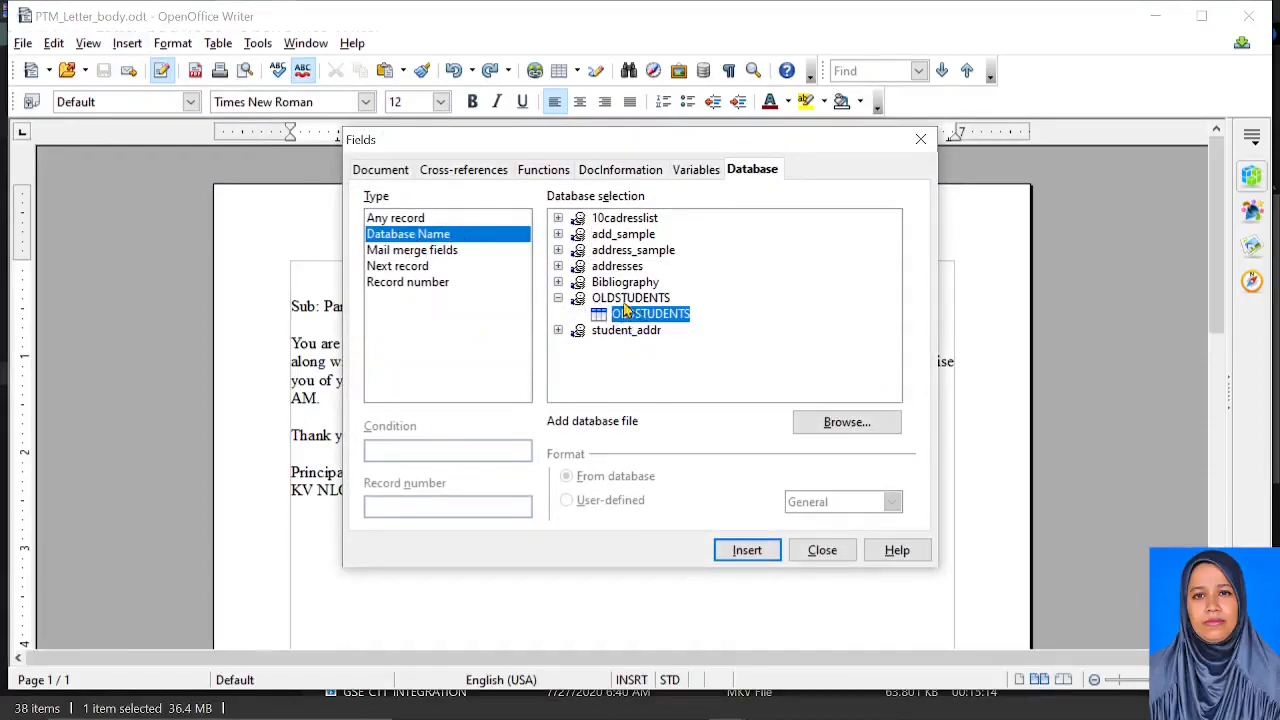
{"action": "left_click", "coordinate": [414, 220]}
{"action": "left_click", "coordinate": [412, 236]}
{"action": "left_click", "coordinate": [559, 298]}
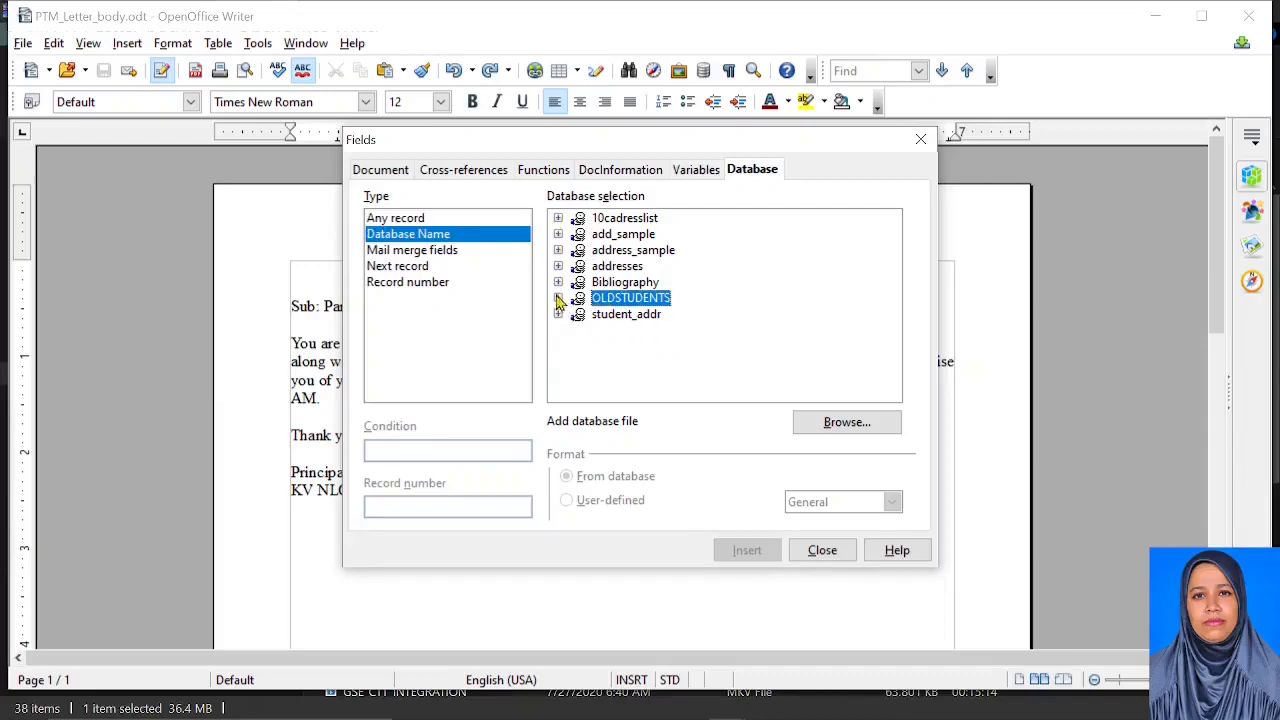
{"action": "left_click", "coordinate": [558, 299]}
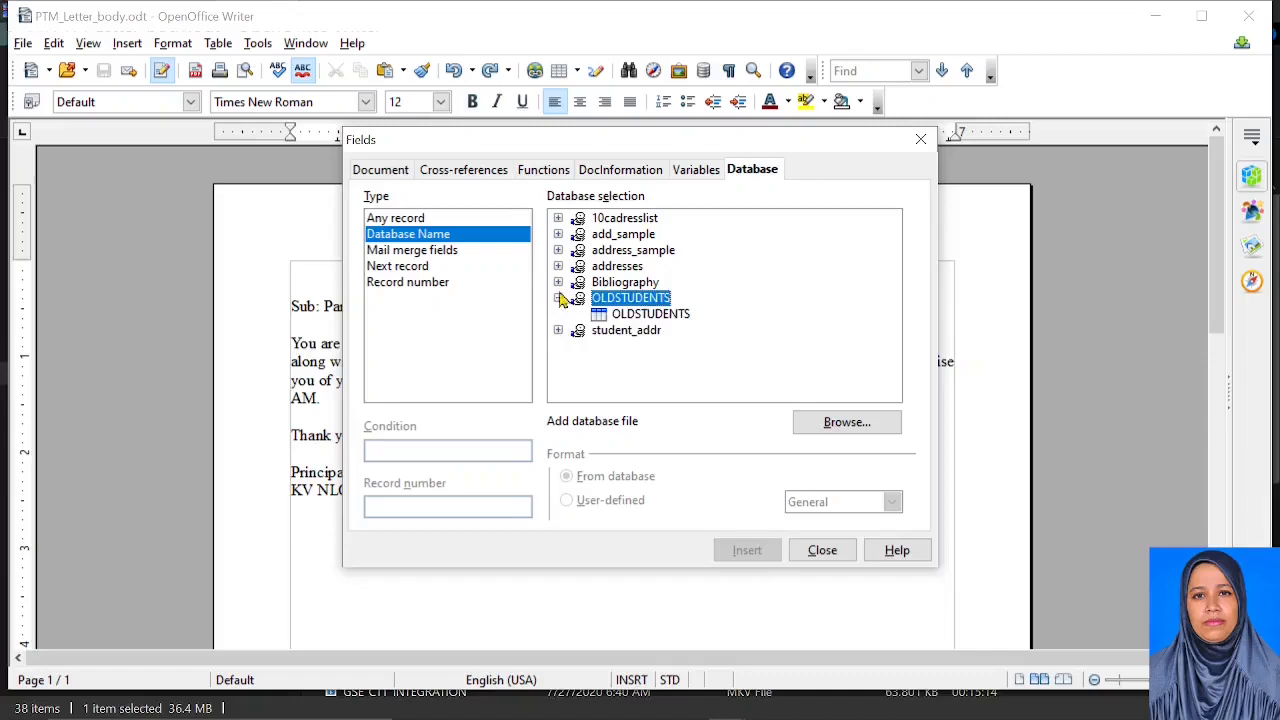
{"action": "left_click", "coordinate": [628, 315]}
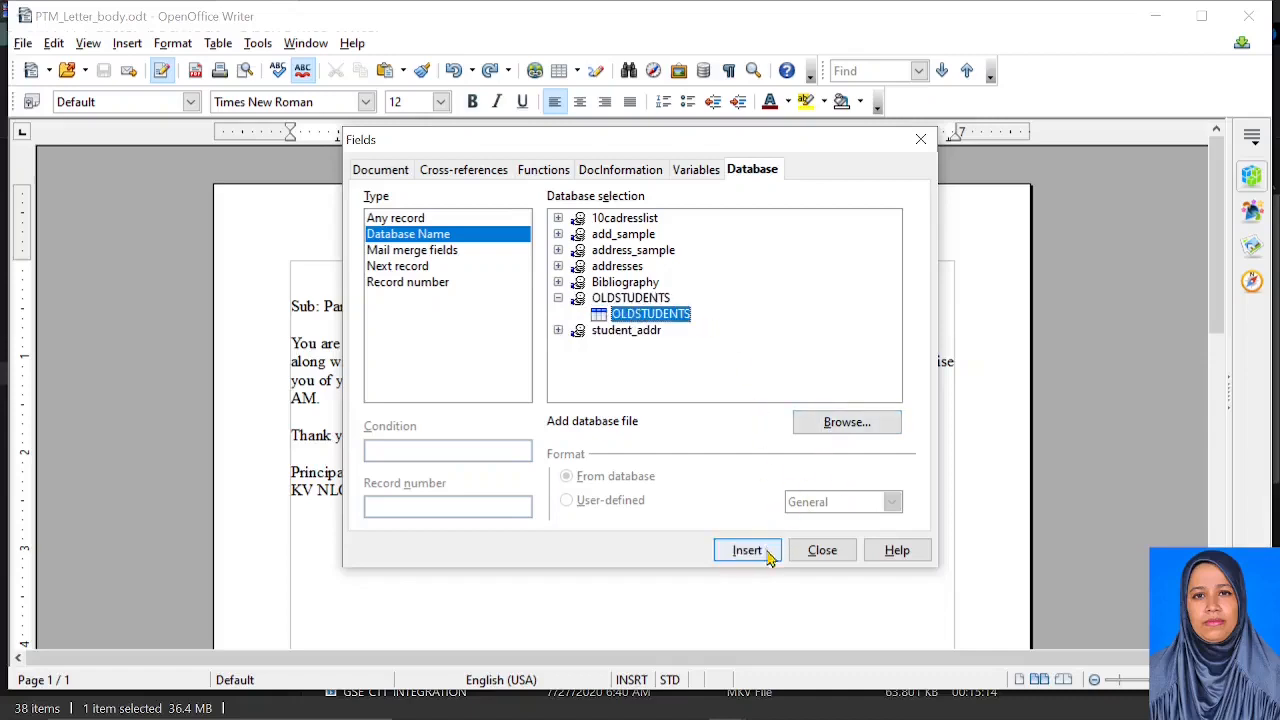
{"action": "left_click", "coordinate": [822, 551]}
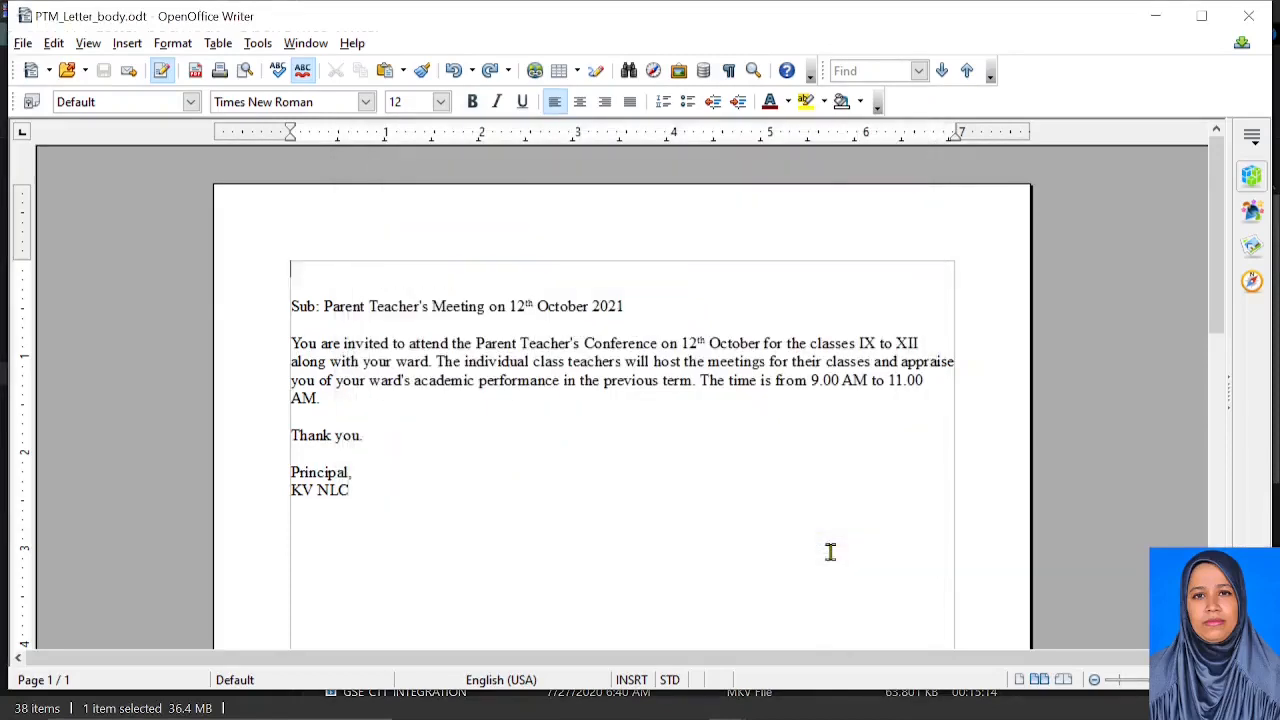
Insert OLDSTUDENTS Title, First Name and Last Name fields on the letter's top line
{"action": "left_click", "coordinate": [704, 76]}
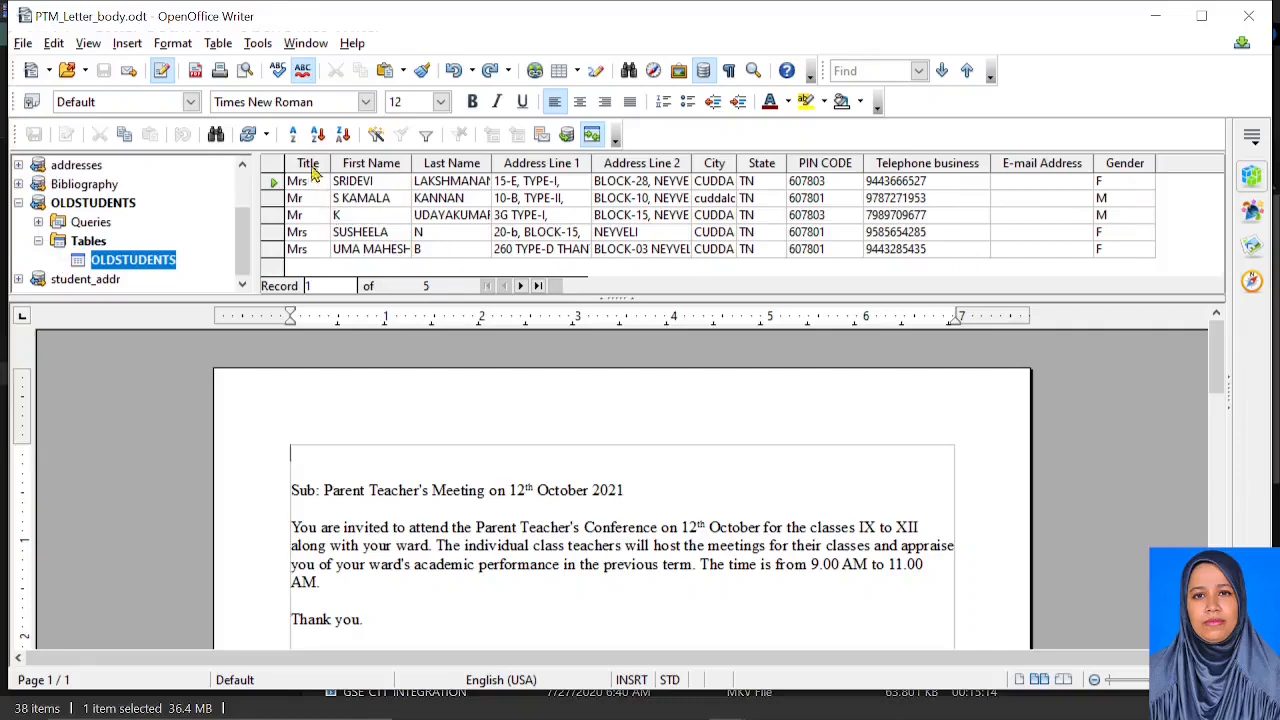
{"action": "left_click_drag", "start_coordinate": [309, 167], "coordinate": [296, 455]}
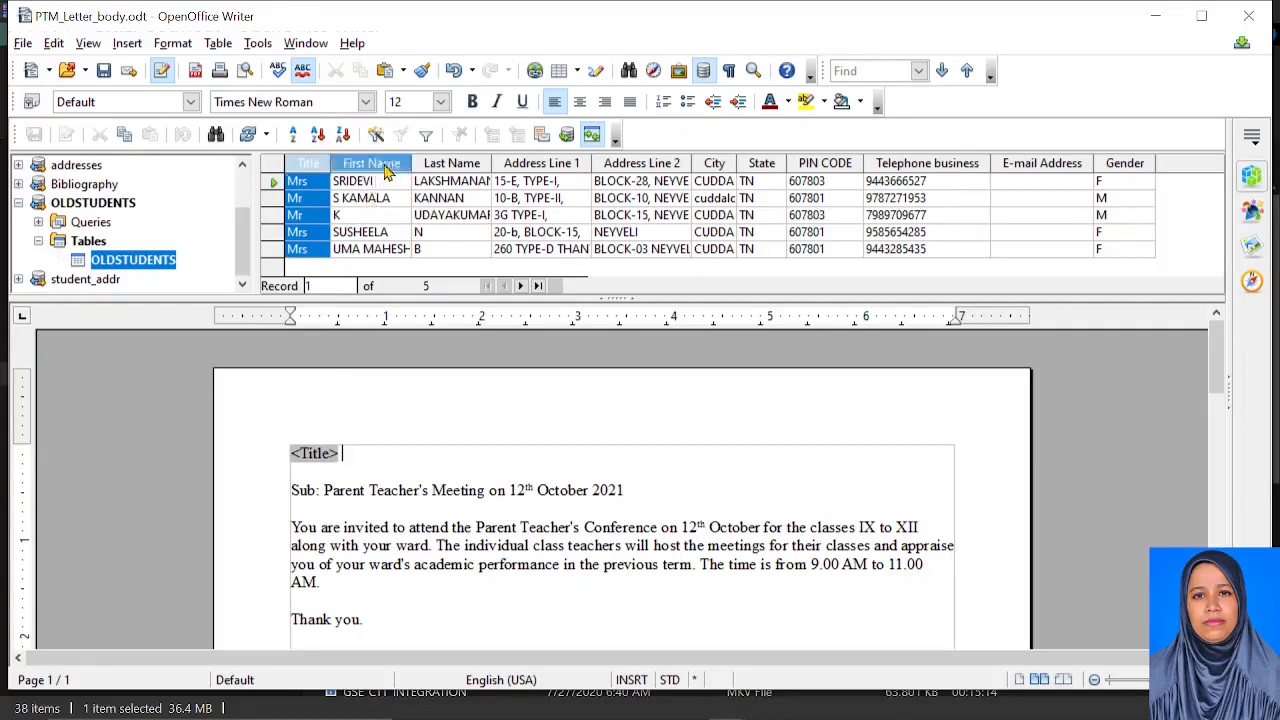
{"action": "left_click_drag", "start_coordinate": [370, 163], "coordinate": [385, 455]}
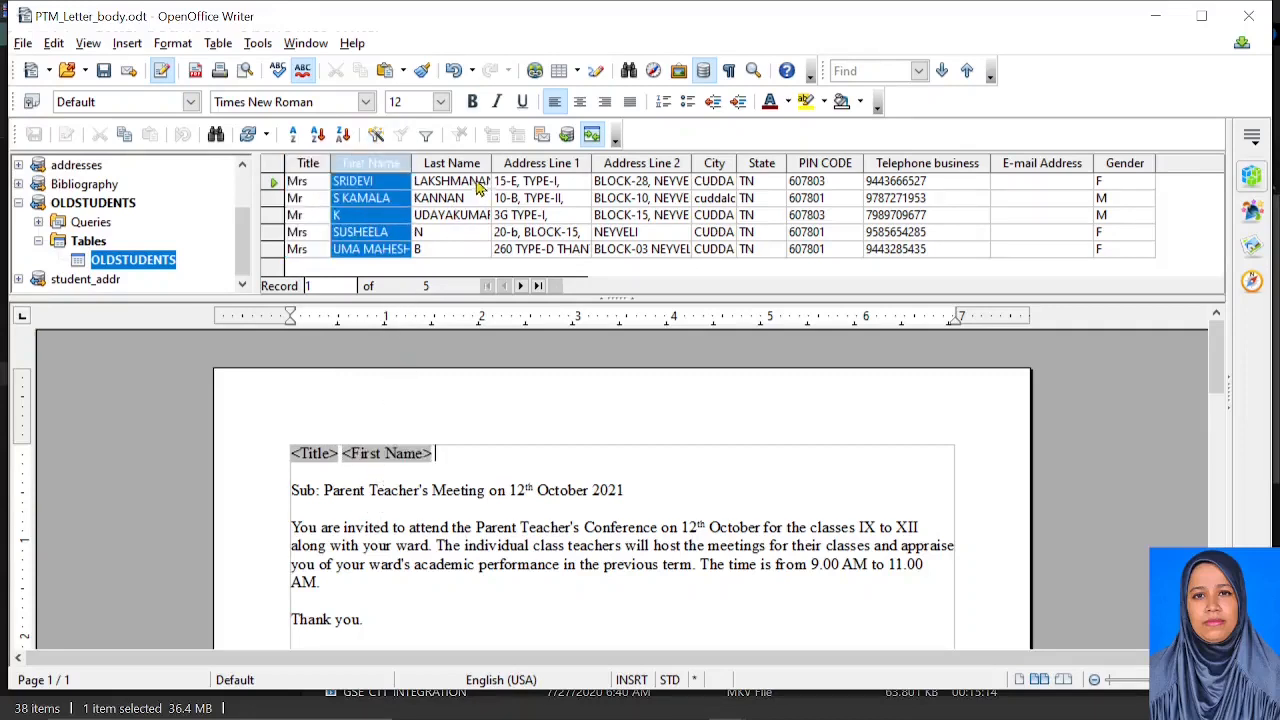
{"action": "left_click_drag", "start_coordinate": [451, 163], "coordinate": [549, 465]}
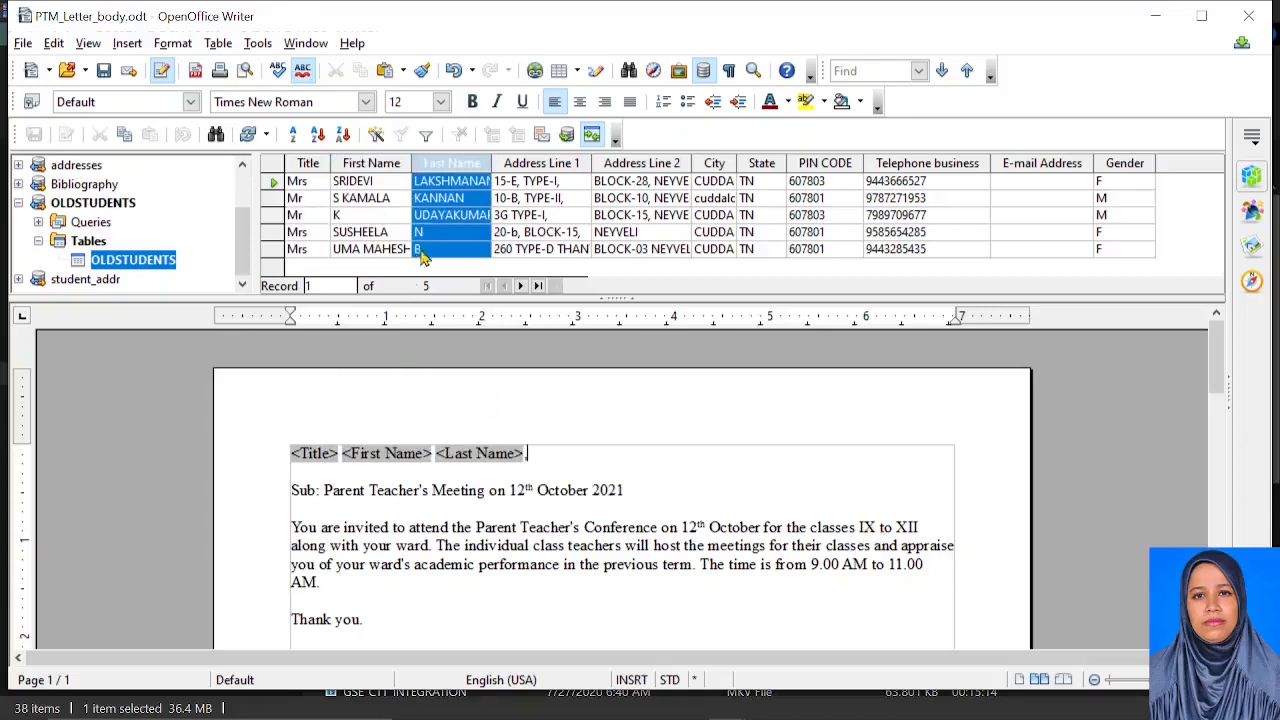
{"action": "type", "text": ","}
{"action": "key", "text": "Return"}
Add Address Line 1, Address Line 2, City and PIN CODE fields on comma-ended lines, then close Data Sources
{"action": "left_click_drag", "start_coordinate": [541, 163], "coordinate": [301, 478]}
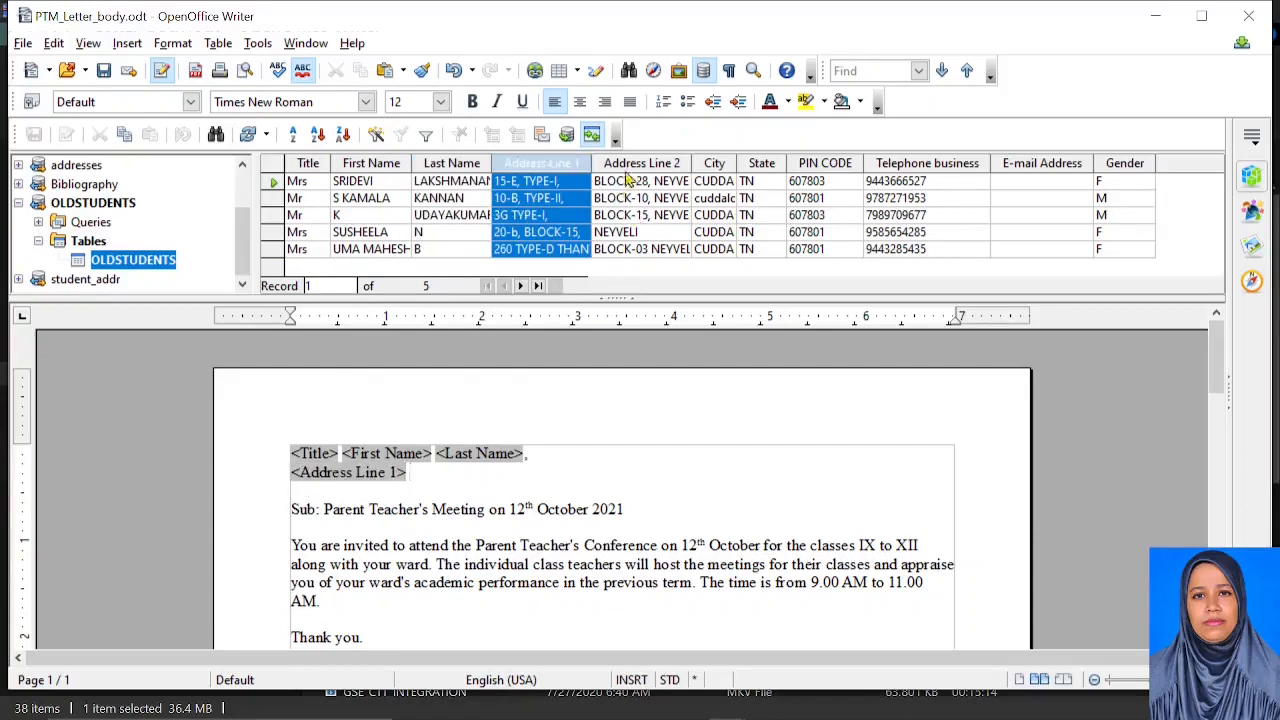
{"action": "left_click_drag", "start_coordinate": [641, 163], "coordinate": [438, 480]}
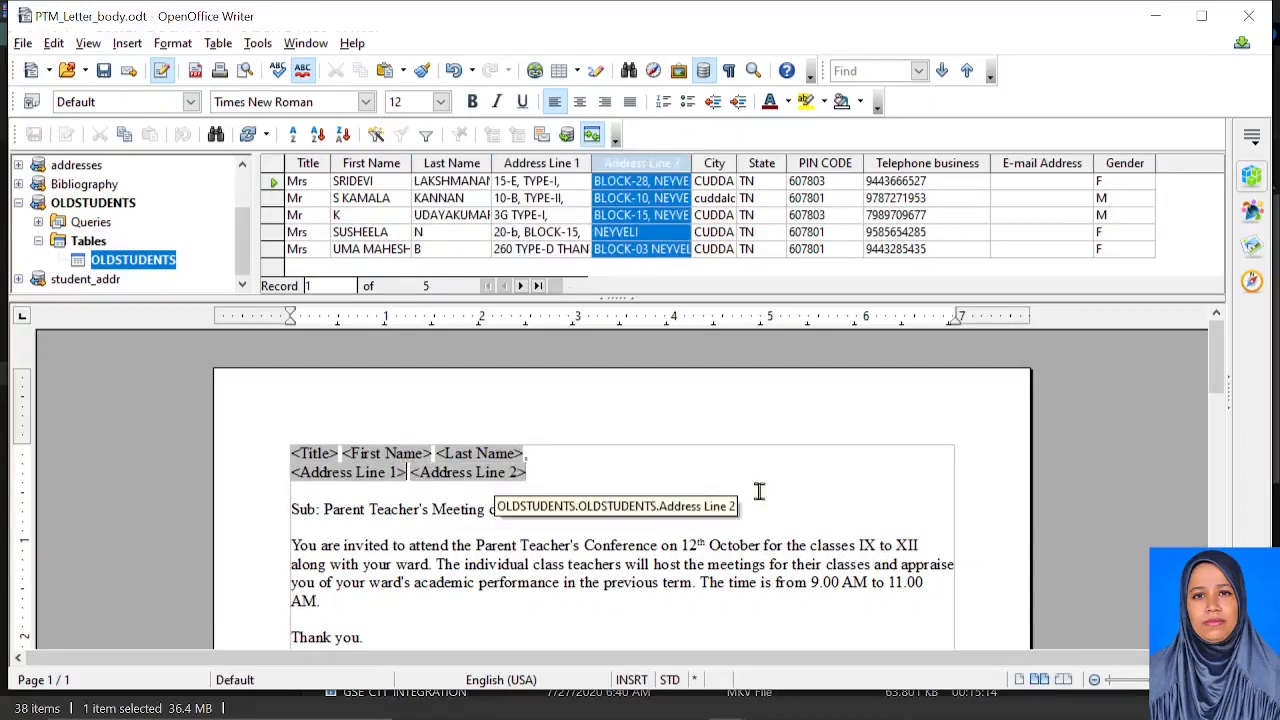
{"action": "key", "text": "Return"}
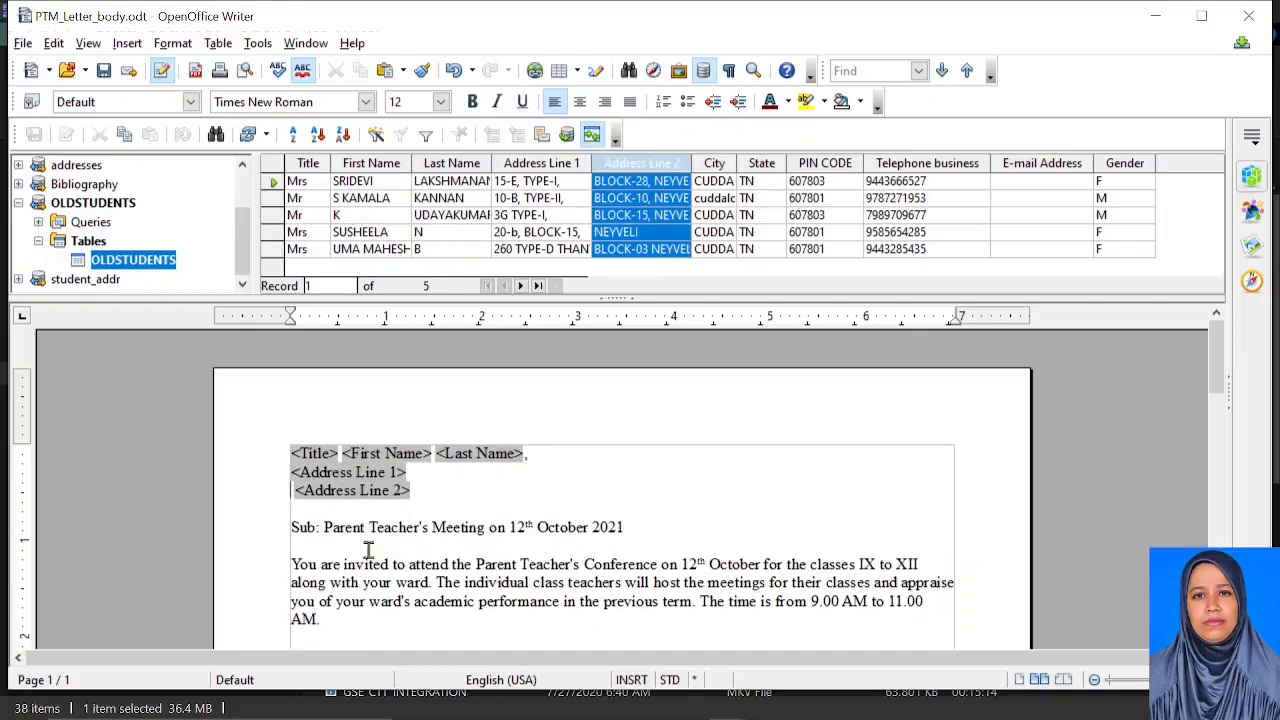
{"action": "type", "text": ","}
{"action": "left_click", "coordinate": [443, 491]}
{"action": "type", "text": ","}
{"action": "key", "text": "Return"}
{"action": "left_click_drag", "start_coordinate": [727, 165], "coordinate": [338, 508]}
{"action": "mouse_move", "coordinate": [761, 165]}
{"action": "left_mouse_down"}
{"action": "mouse_move", "coordinate": [292, 502]}
{"action": "mouse_move", "coordinate": [330, 518]}
{"action": "mouse_move", "coordinate": [765, 184]}
{"action": "left_mouse_up"}
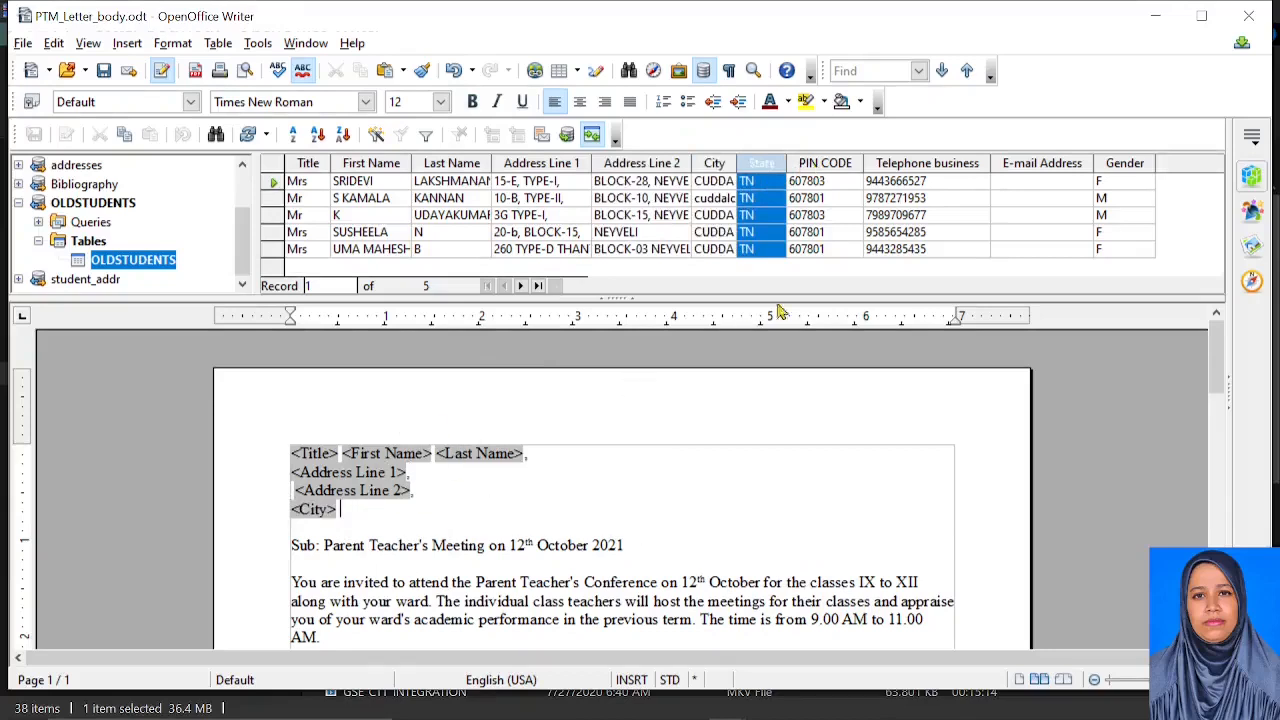
{"action": "left_click_drag", "start_coordinate": [823, 165], "coordinate": [364, 515]}
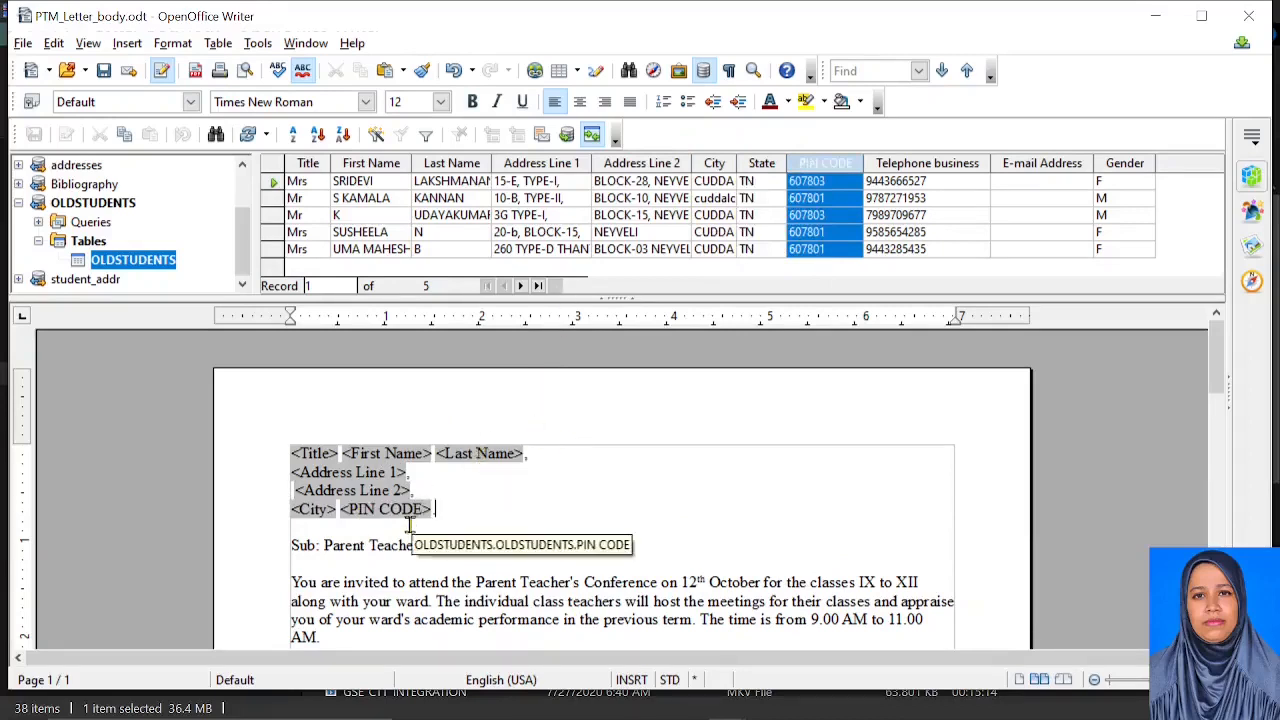
{"action": "left_click", "coordinate": [706, 78]}
{"action": "scroll", "coordinate": [494, 400], "scroll_direction": "down", "scroll_amount": 2}
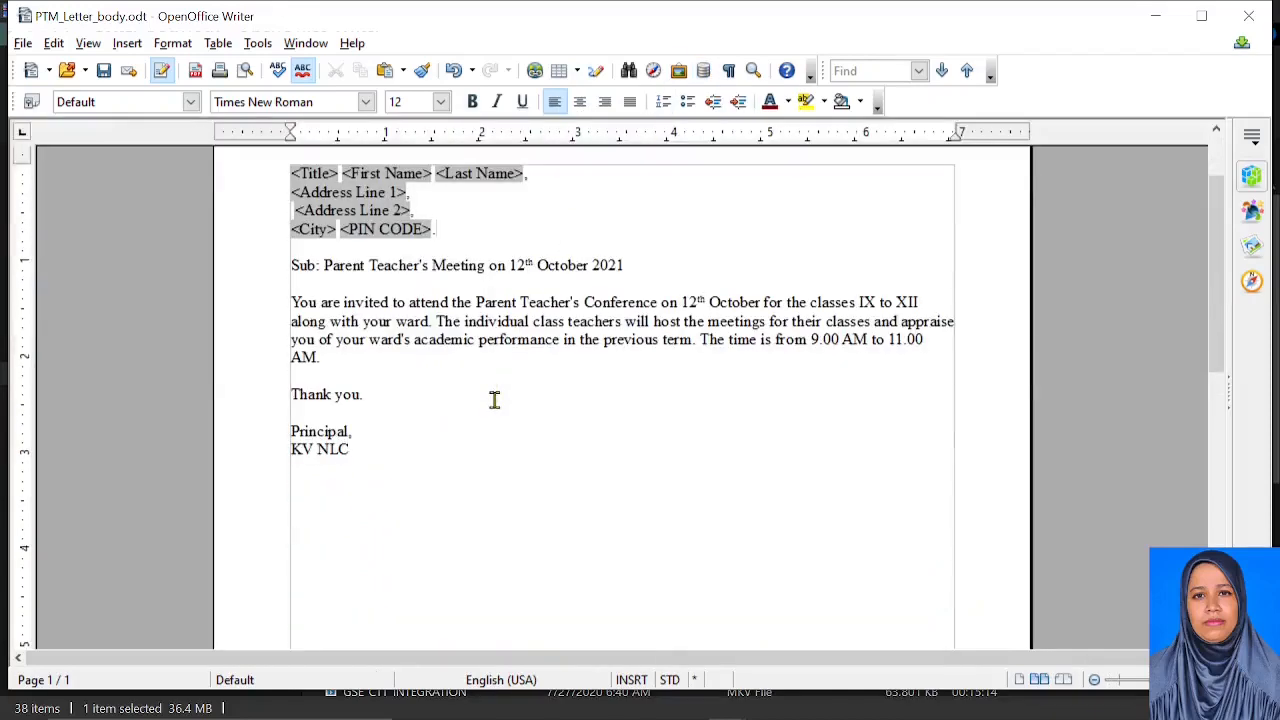
{"action": "scroll", "coordinate": [494, 400], "scroll_direction": "up", "scroll_amount": 2}
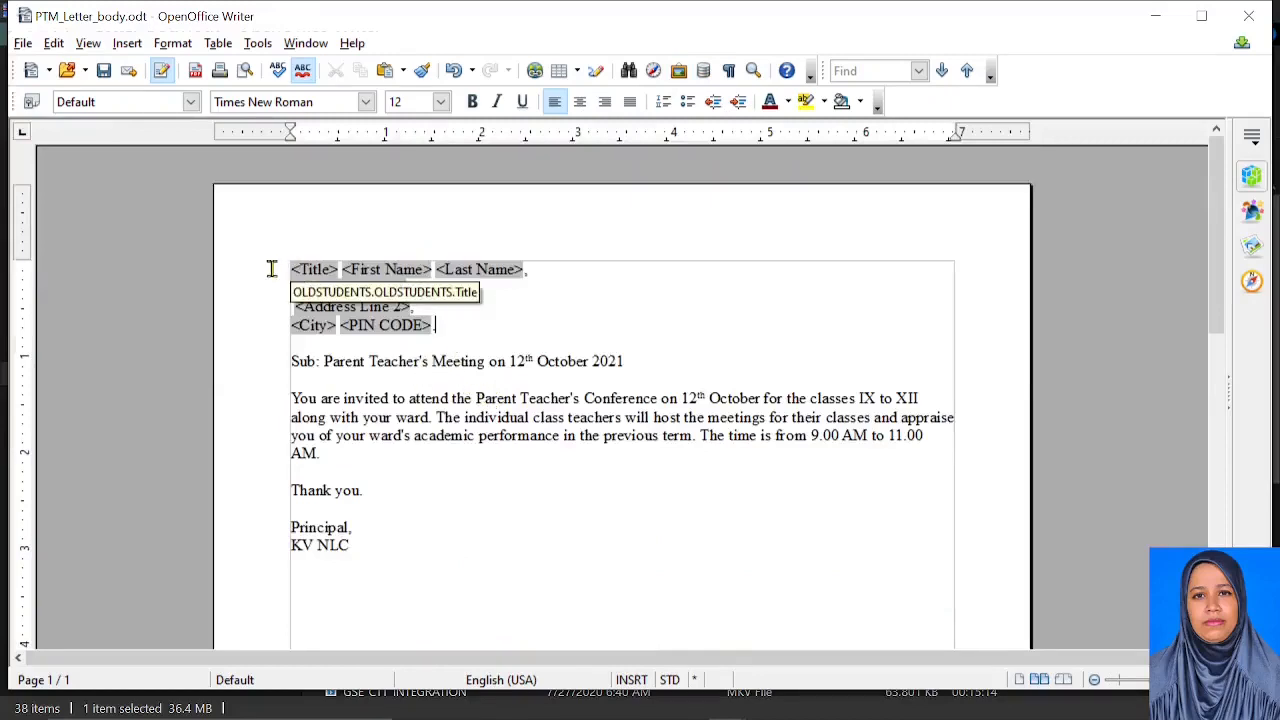
Start the Mail Merge Wizard on the current letter and enable a salutation
{"action": "left_click", "coordinate": [258, 43]}
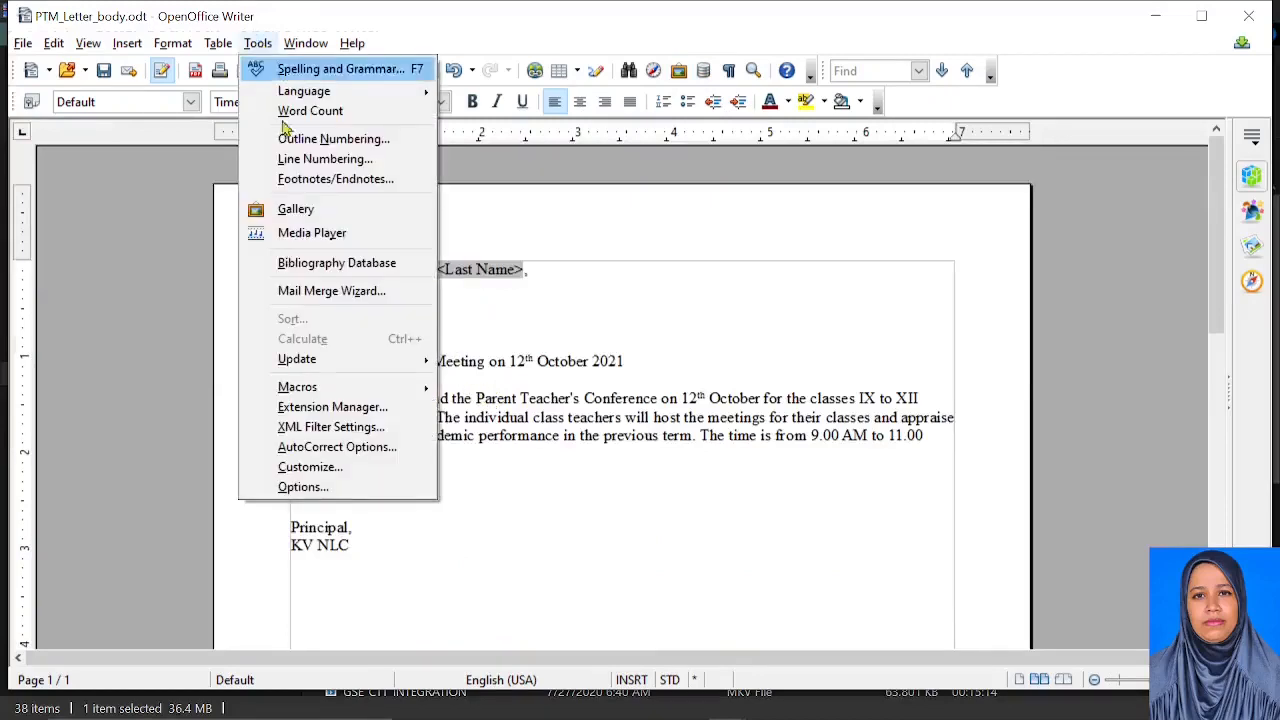
{"action": "left_click", "coordinate": [331, 291]}
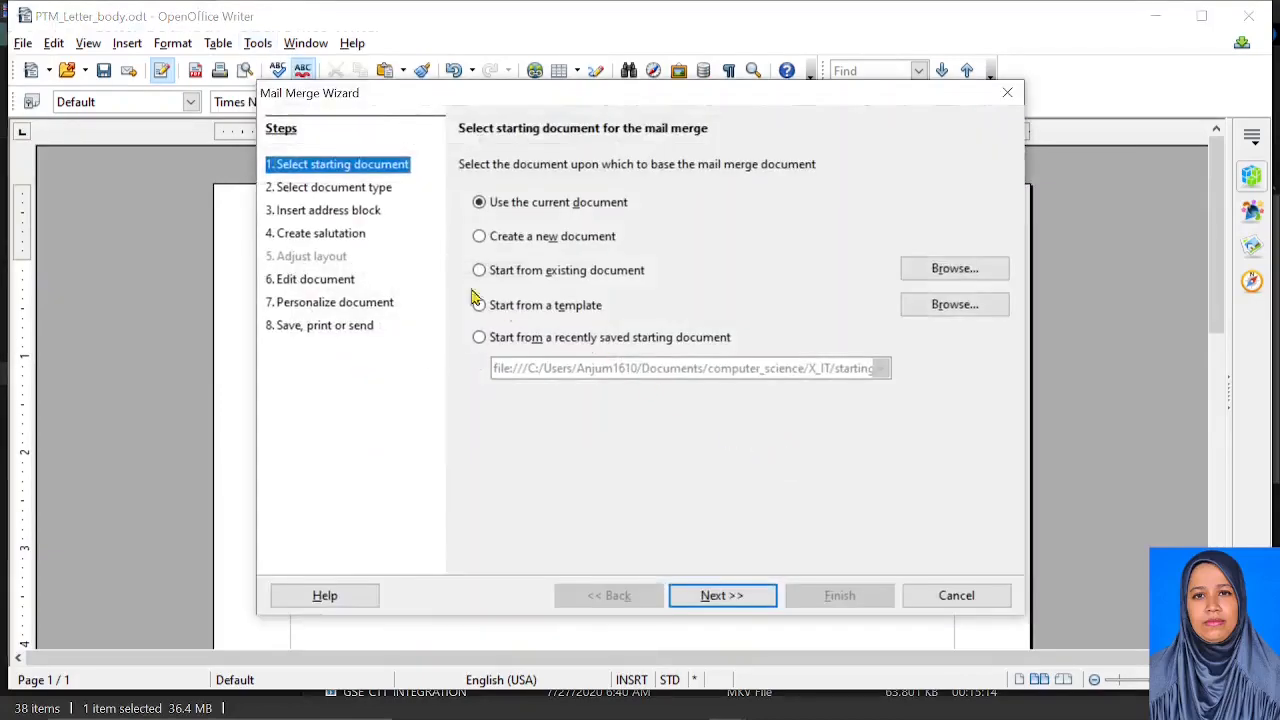
{"action": "left_click", "coordinate": [714, 597]}
{"action": "left_click", "coordinate": [714, 597]}
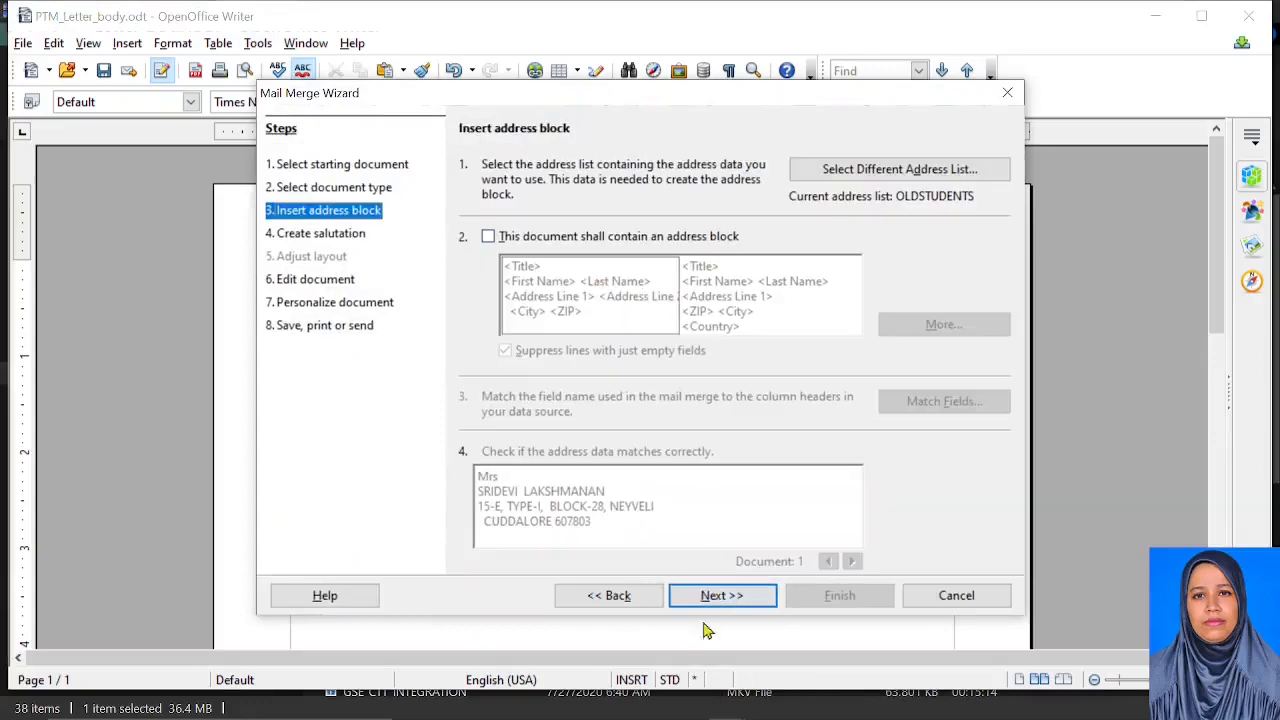
{"action": "left_click", "coordinate": [722, 596]}
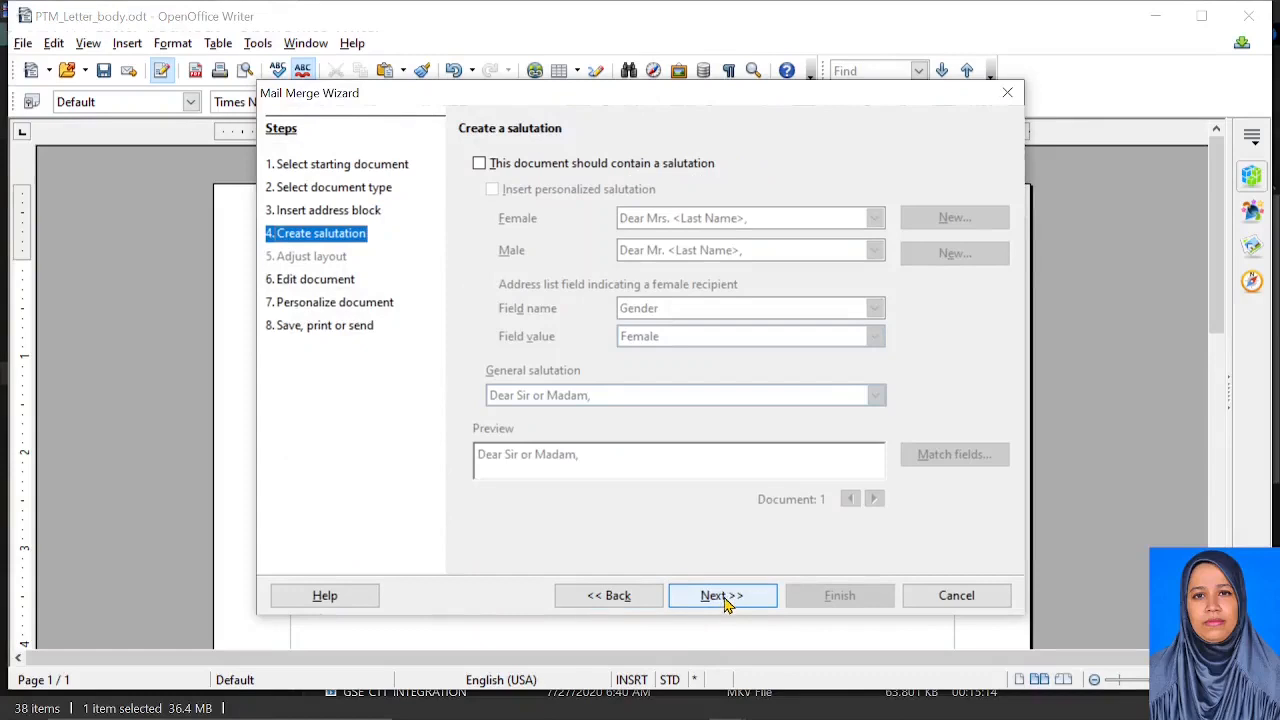
{"action": "left_click", "coordinate": [479, 163]}
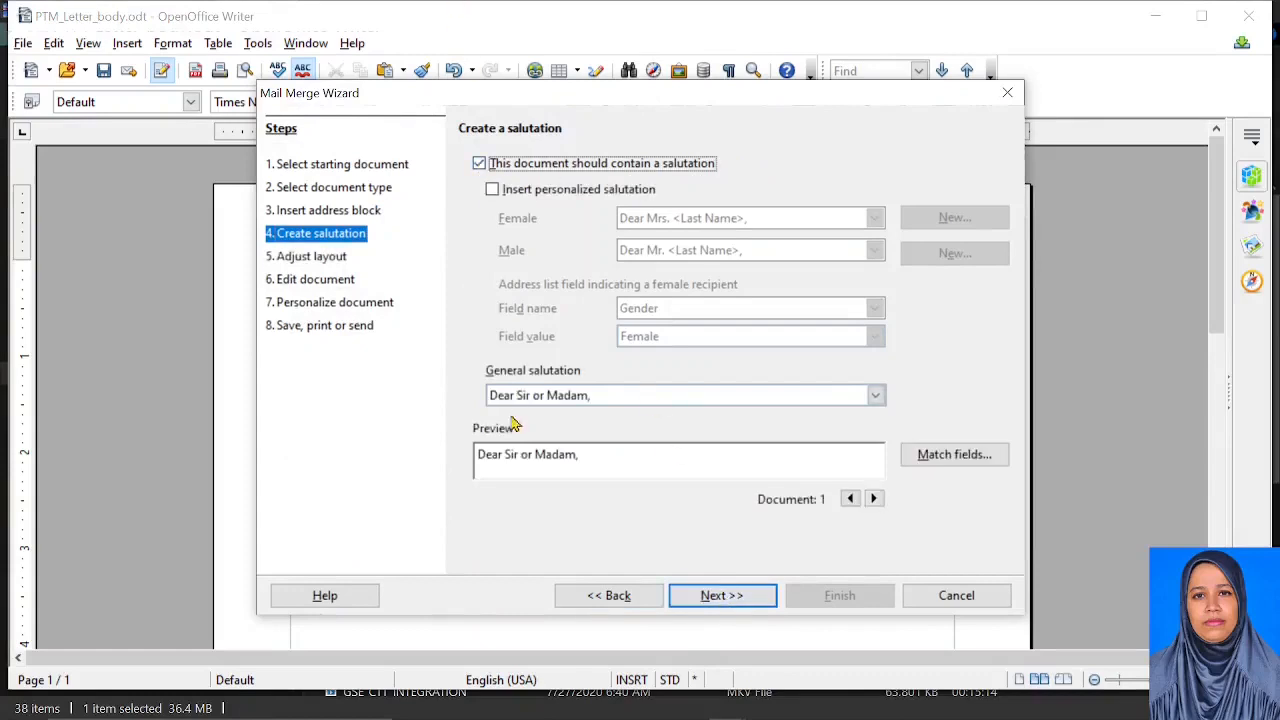
{"action": "left_click", "coordinate": [743, 605]}
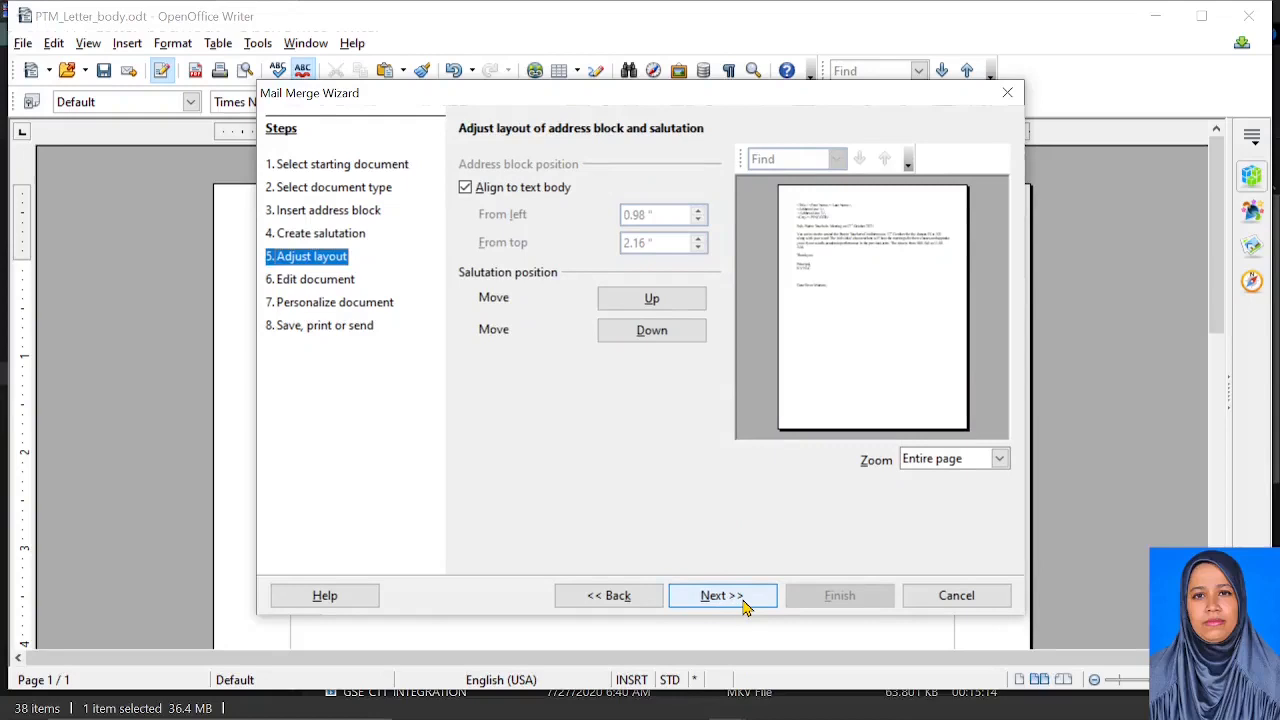
Move the salutation up six positions in Adjust layout and continue to the preview
{"action": "left_click", "coordinate": [645, 306]}
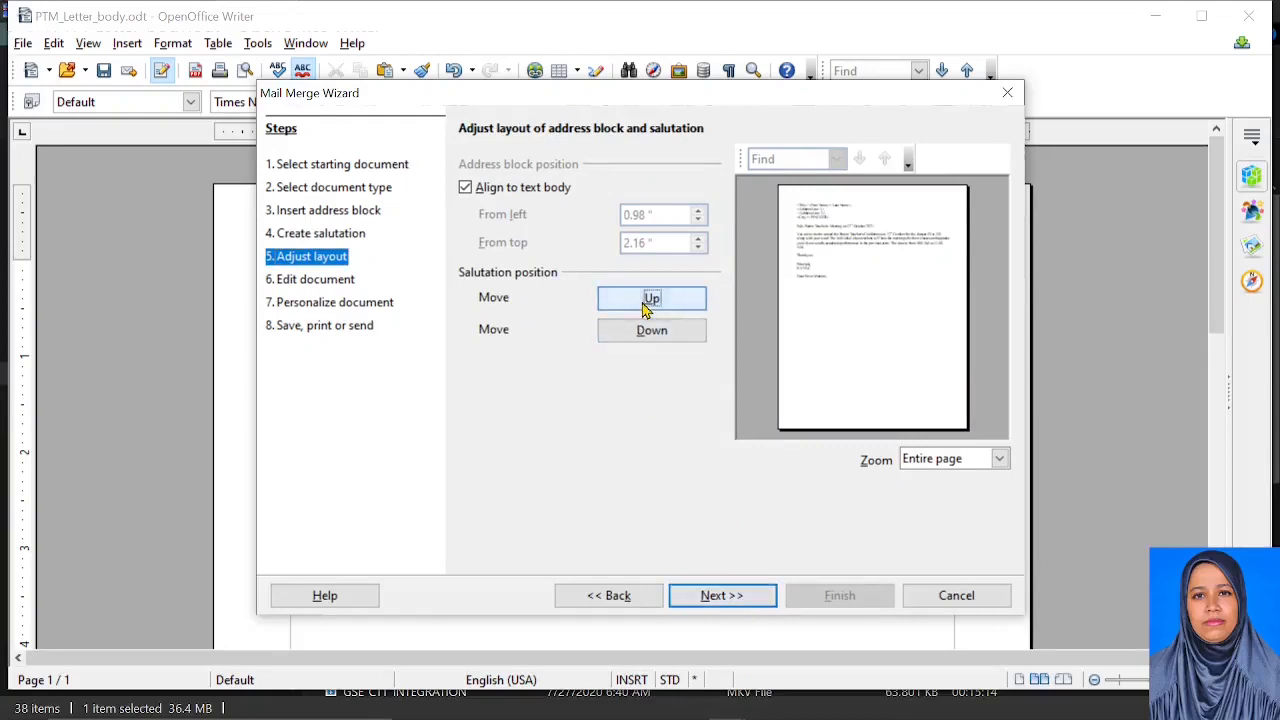
{"action": "left_click", "coordinate": [645, 306]}
{"action": "left_click", "coordinate": [645, 306]}
{"action": "left_click", "coordinate": [645, 306]}
{"action": "left_click", "coordinate": [645, 306]}
{"action": "left_click", "coordinate": [645, 306]}
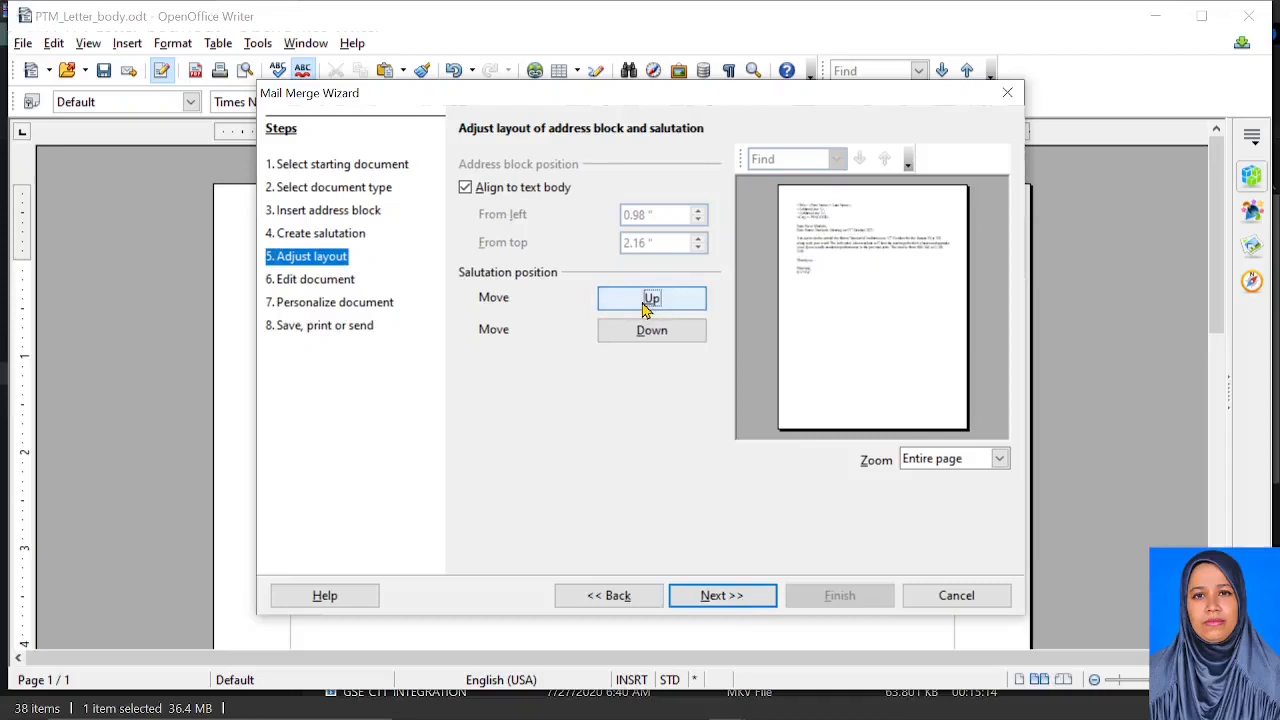
{"action": "left_click", "coordinate": [757, 595]}
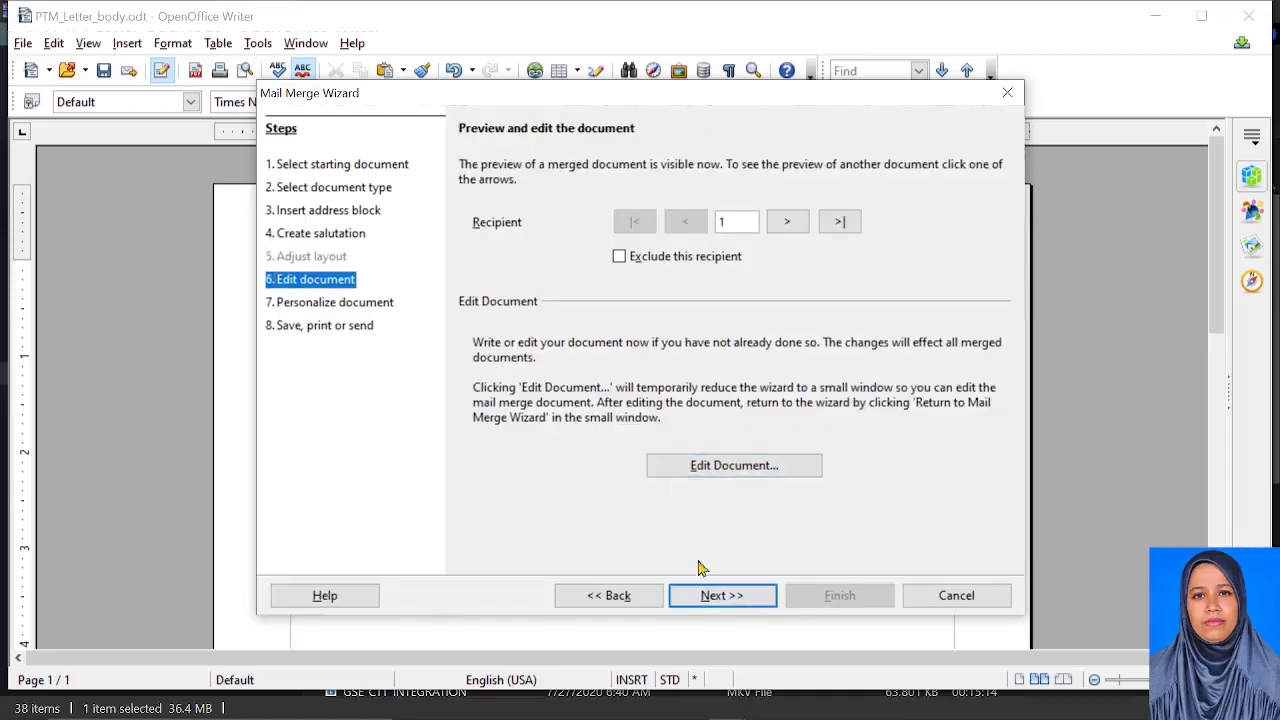
Create the nine merged letters, review each one's address, and return to the wizard
{"action": "left_click", "coordinate": [714, 594]}
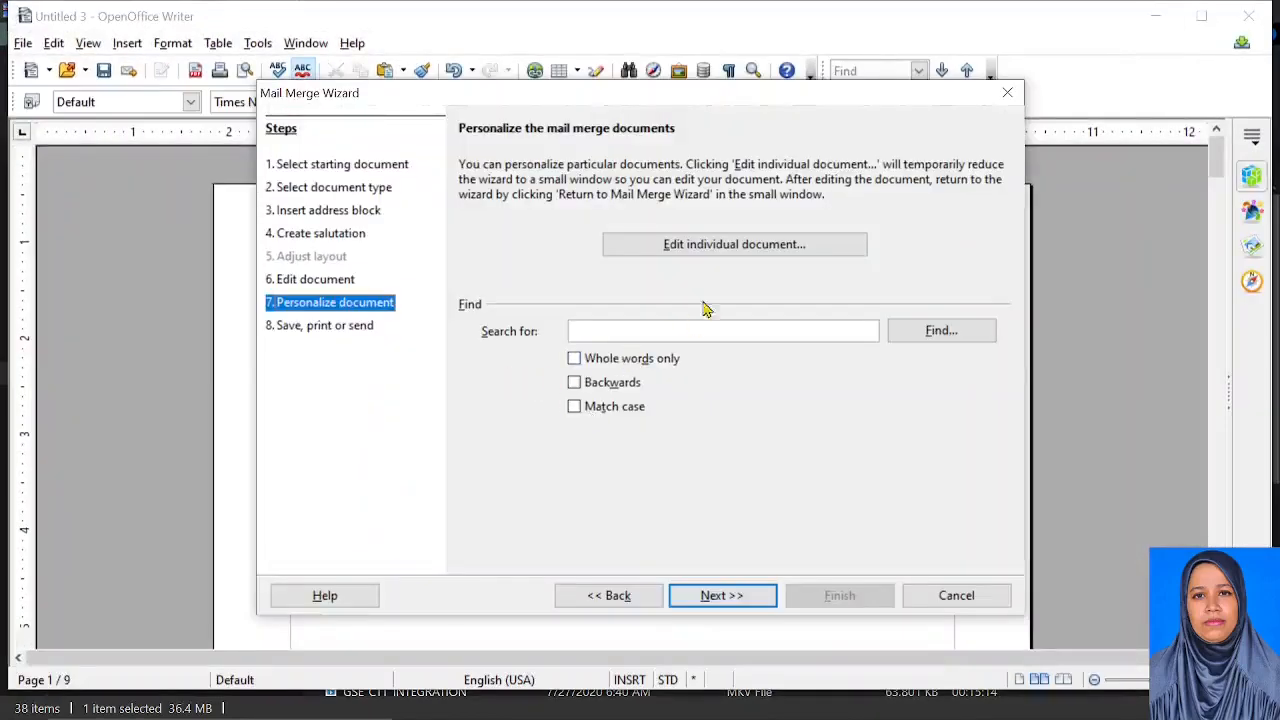
{"action": "left_click", "coordinate": [705, 252]}
{"action": "scroll", "coordinate": [466, 519], "scroll_direction": "down", "scroll_amount": 3}
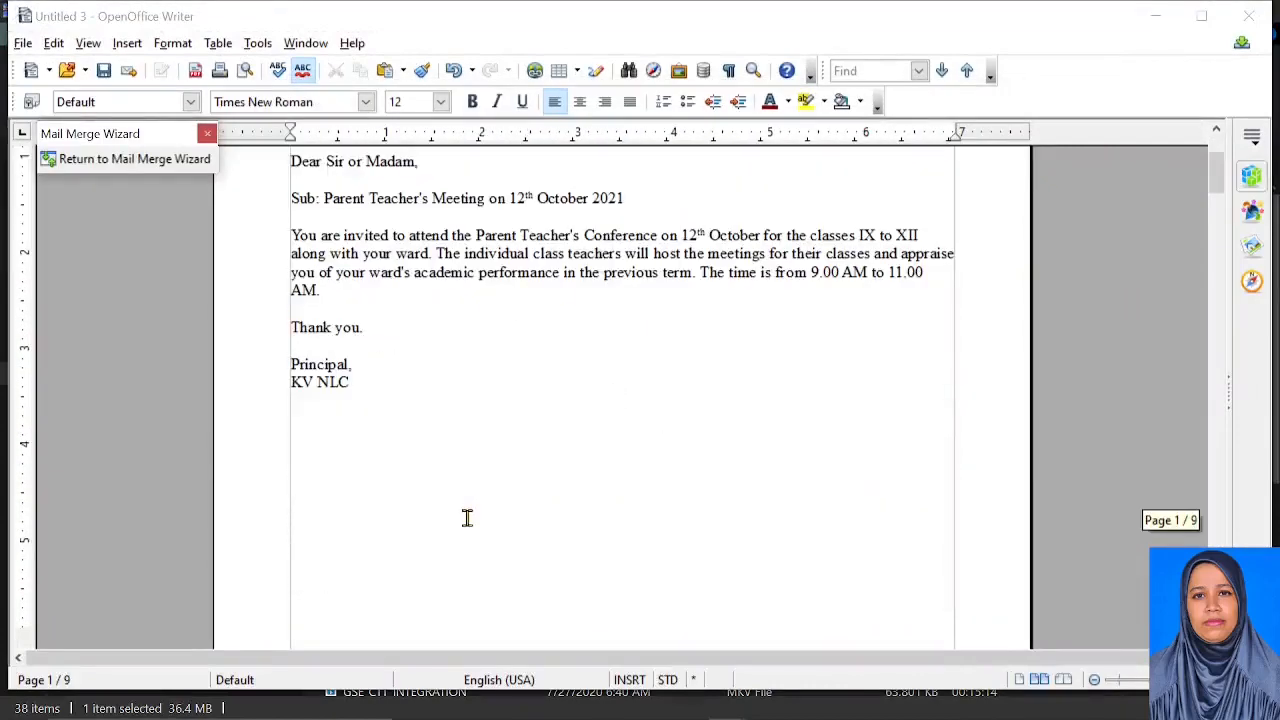
{"action": "scroll", "coordinate": [466, 518], "scroll_direction": "down", "scroll_amount": 15}
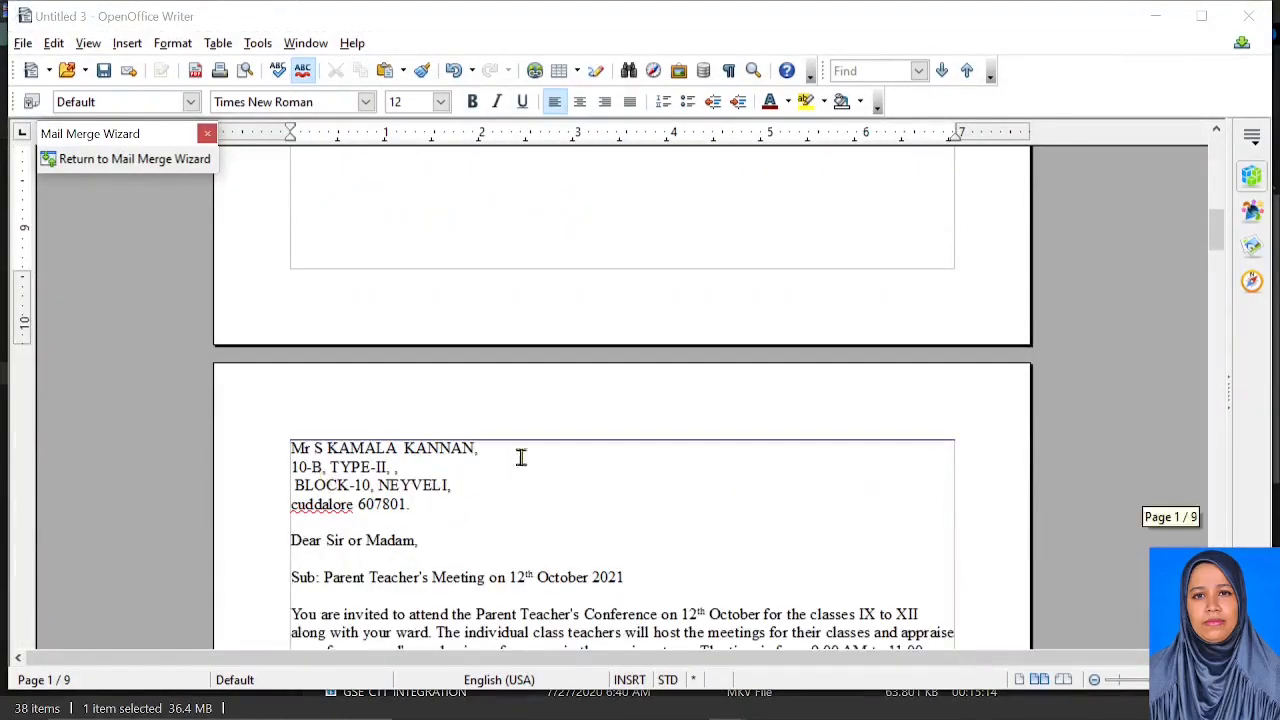
{"action": "scroll", "coordinate": [511, 540], "scroll_direction": "down", "scroll_amount": 20}
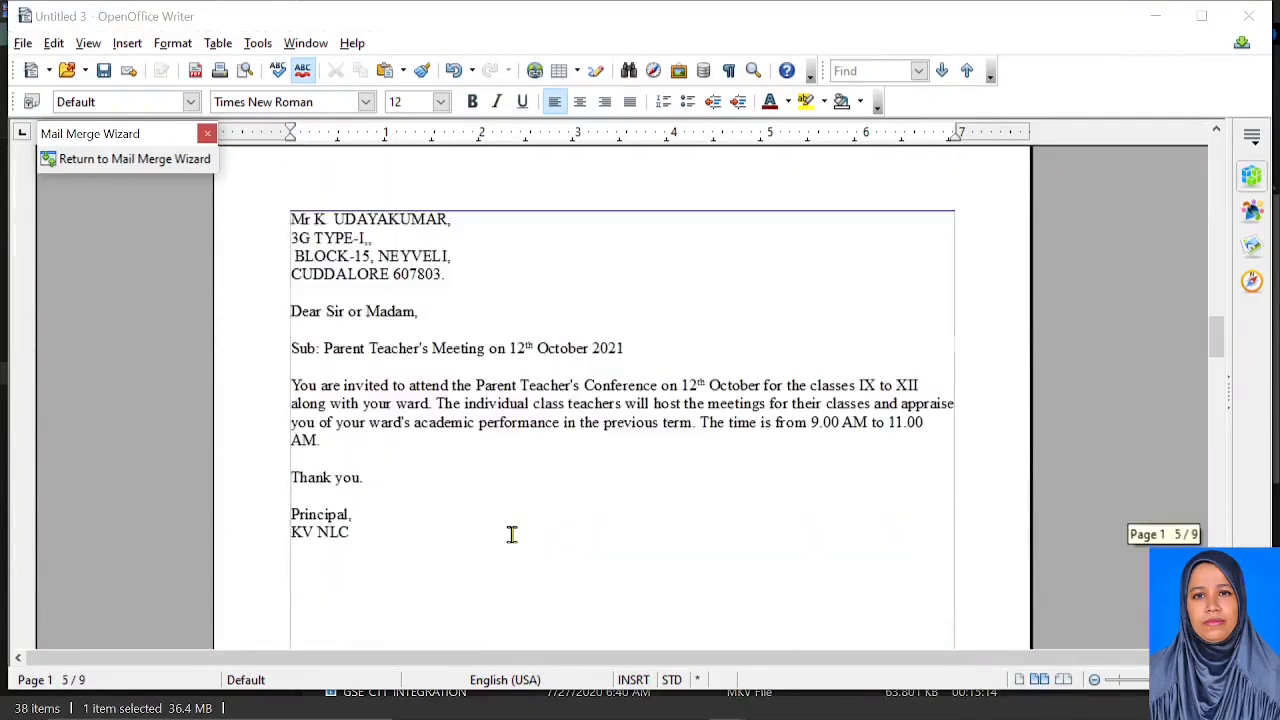
{"action": "scroll", "coordinate": [393, 413], "scroll_direction": "down", "scroll_amount": 5}
{"action": "scroll", "coordinate": [391, 414], "scroll_direction": "up", "scroll_amount": 5}
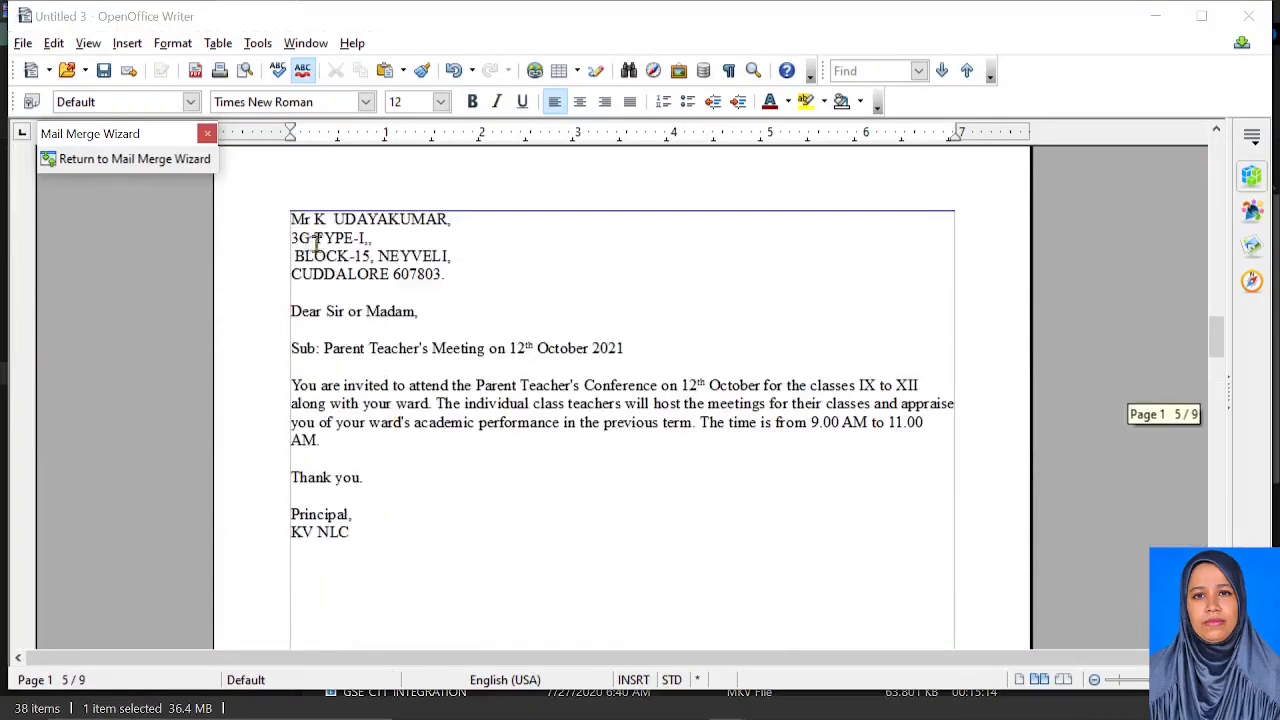
{"action": "scroll", "coordinate": [420, 380], "scroll_direction": "down", "scroll_amount": 15}
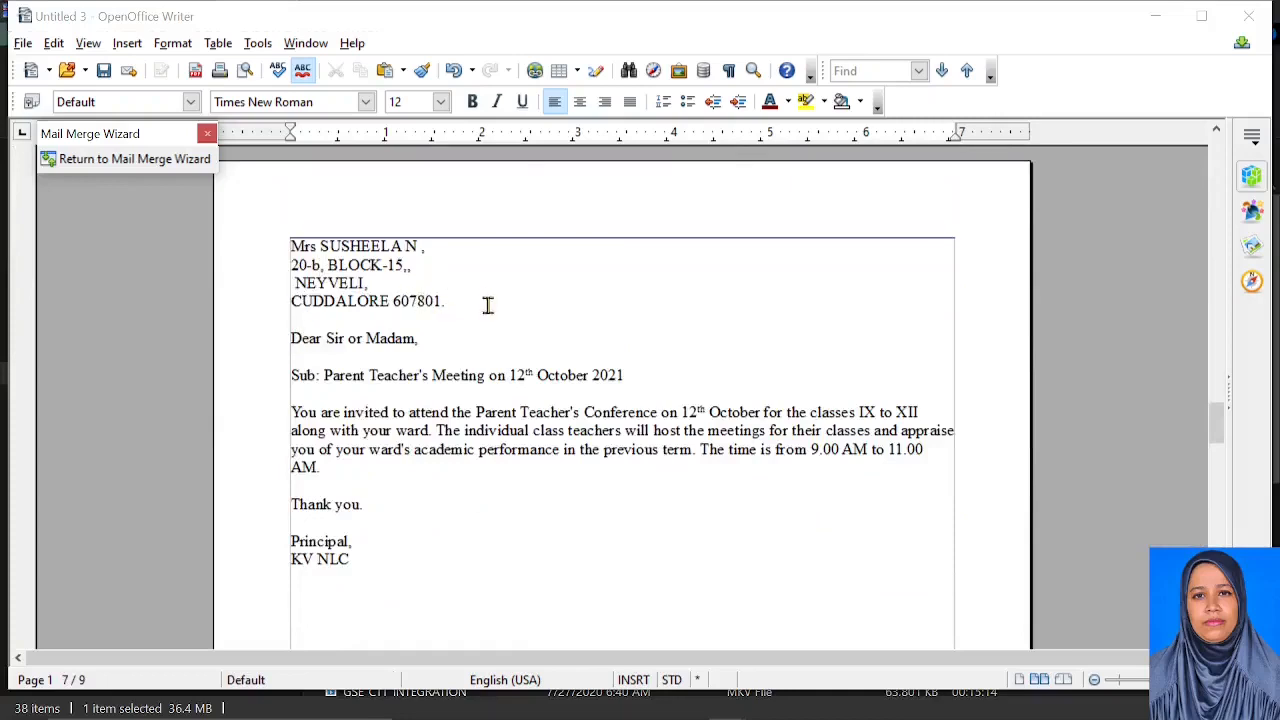
{"action": "scroll", "coordinate": [454, 471], "scroll_direction": "down", "scroll_amount": 15}
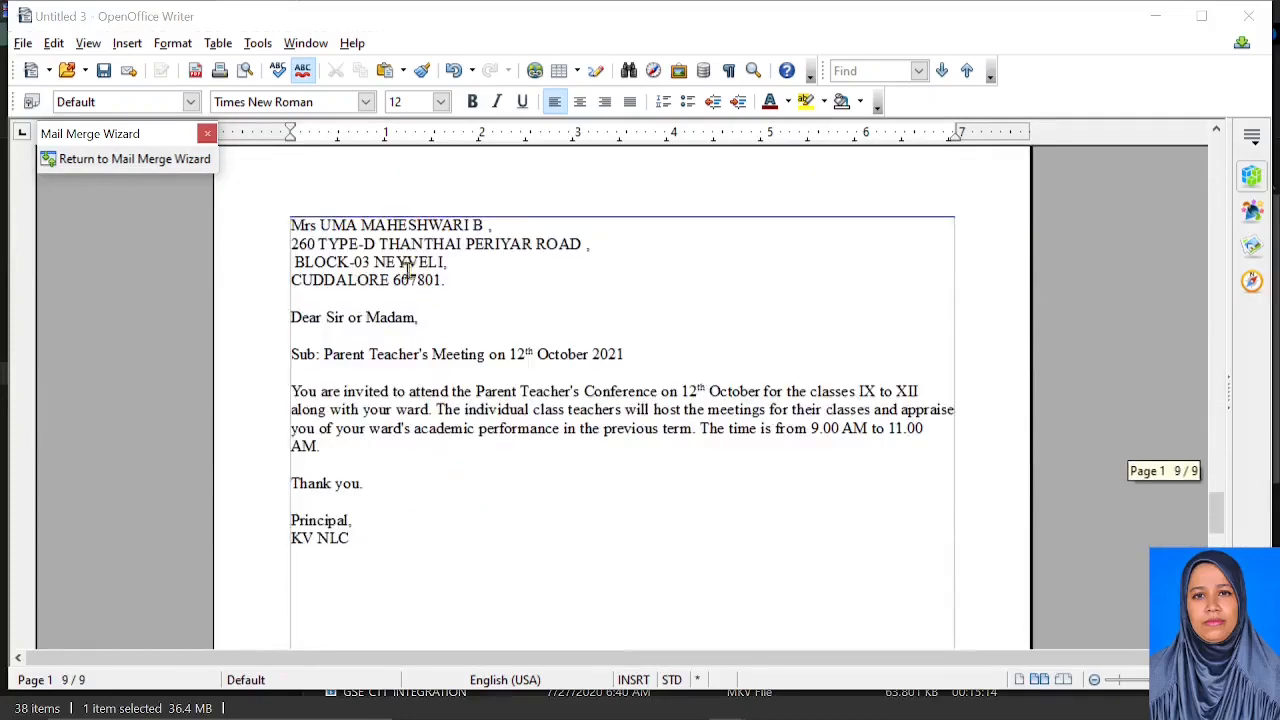
{"action": "left_click", "coordinate": [95, 160]}
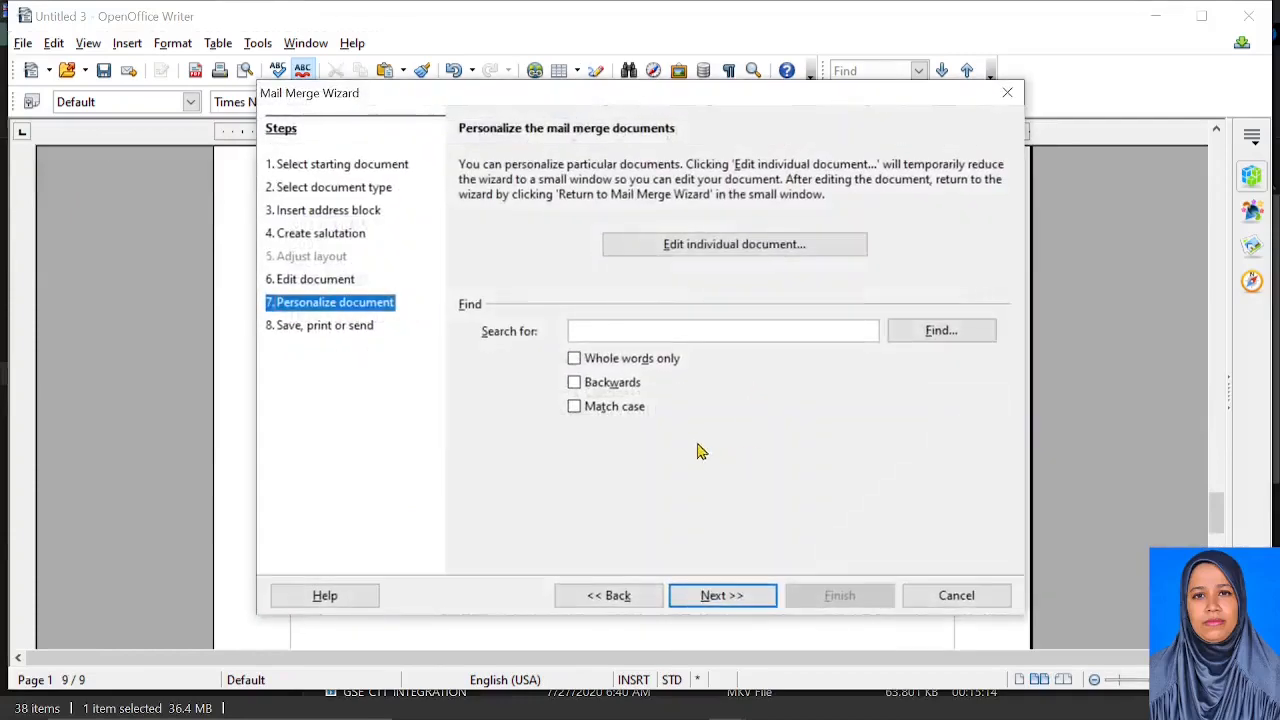
Print all merged letters through Microsoft Print to PDF as PTM_LETTERS2
{"action": "left_click", "coordinate": [716, 597]}
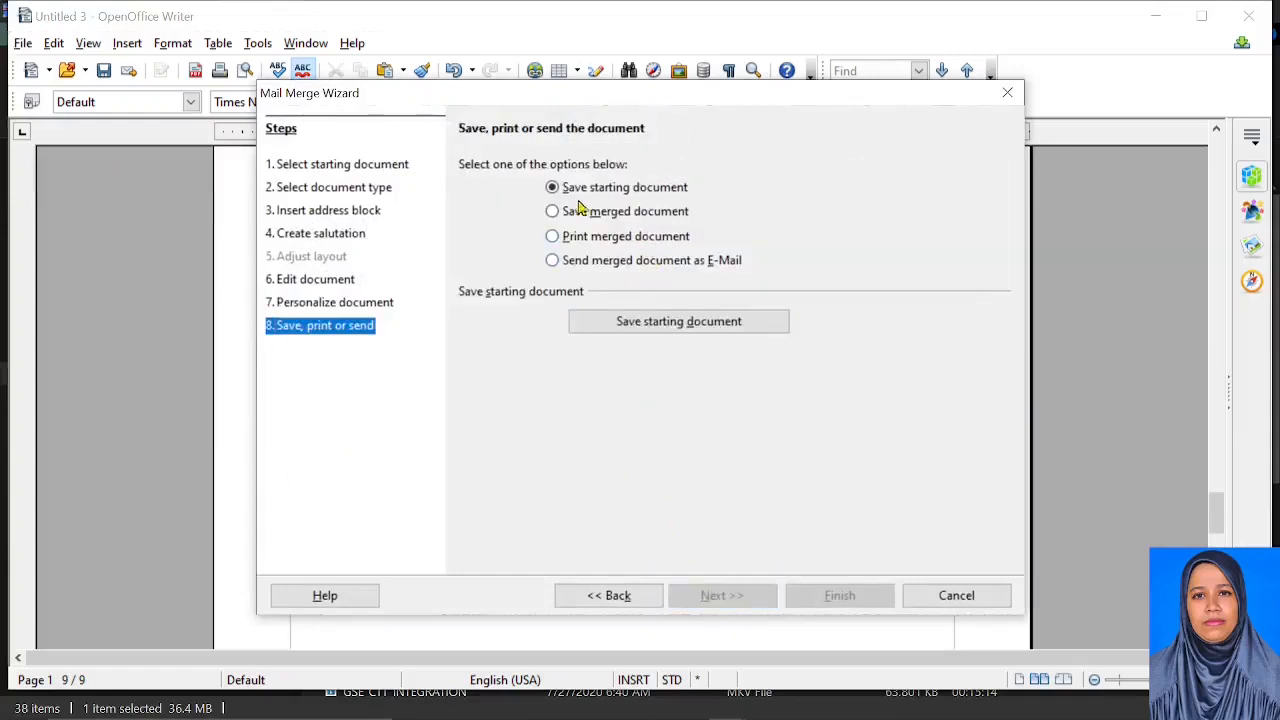
{"action": "left_click", "coordinate": [553, 212]}
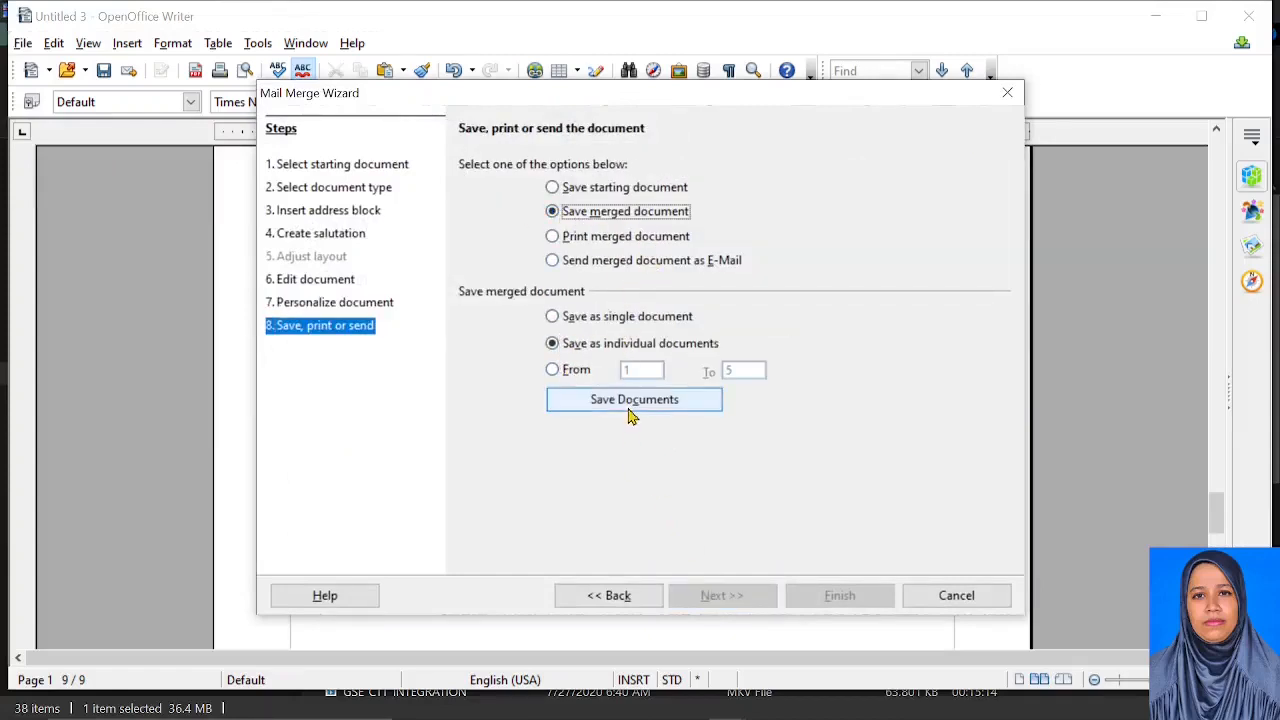
{"action": "left_click", "coordinate": [584, 238]}
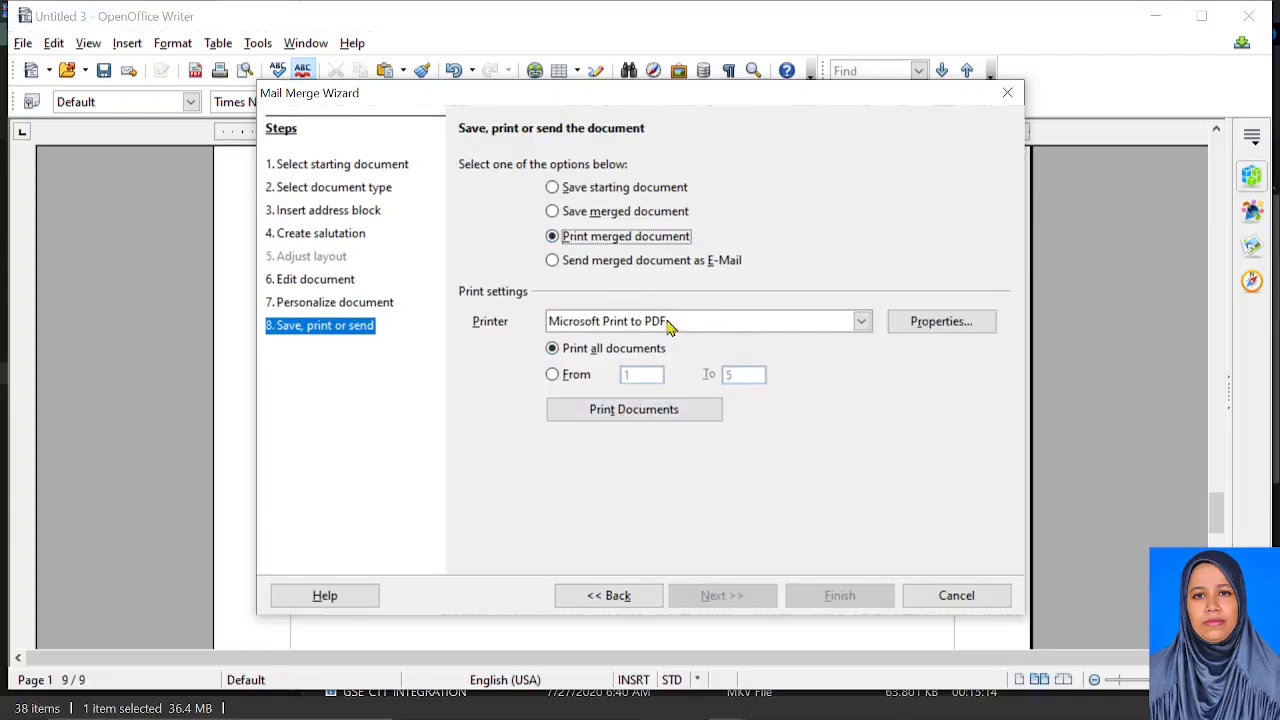
{"action": "left_click", "coordinate": [632, 418]}
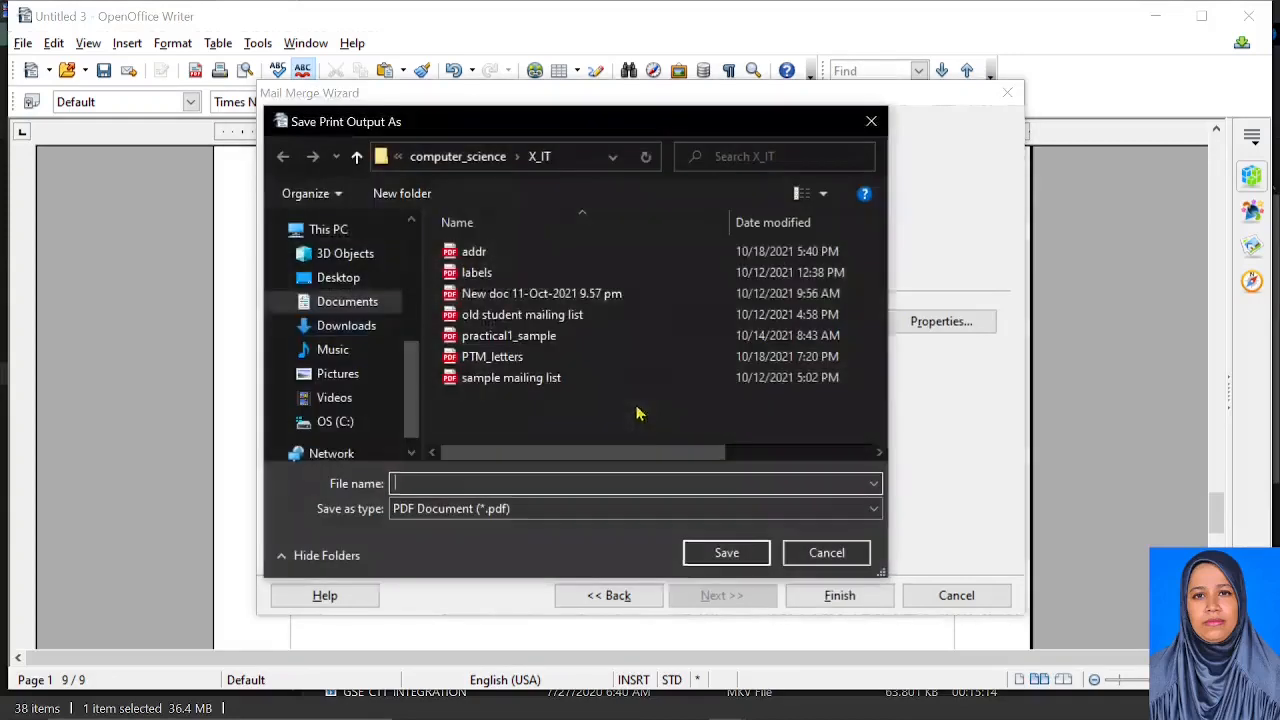
{"action": "type", "text": "PTM_LET"}
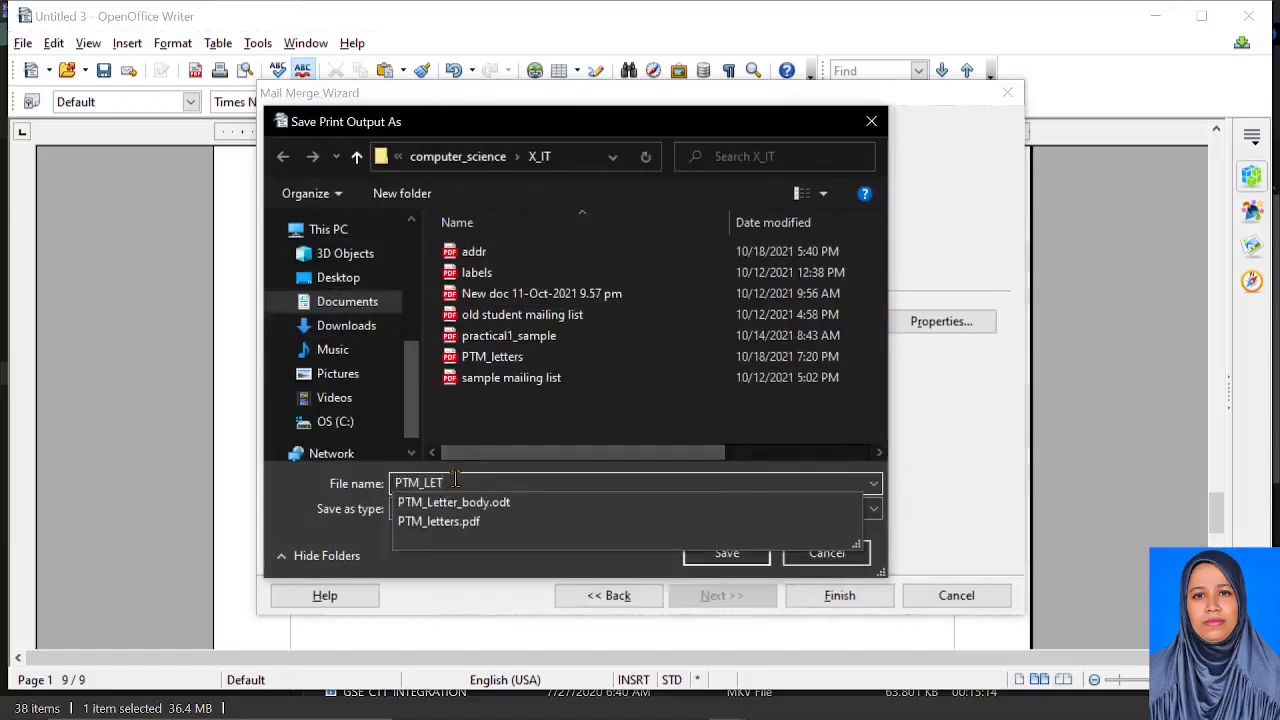
{"action": "type", "text": "TERS2"}
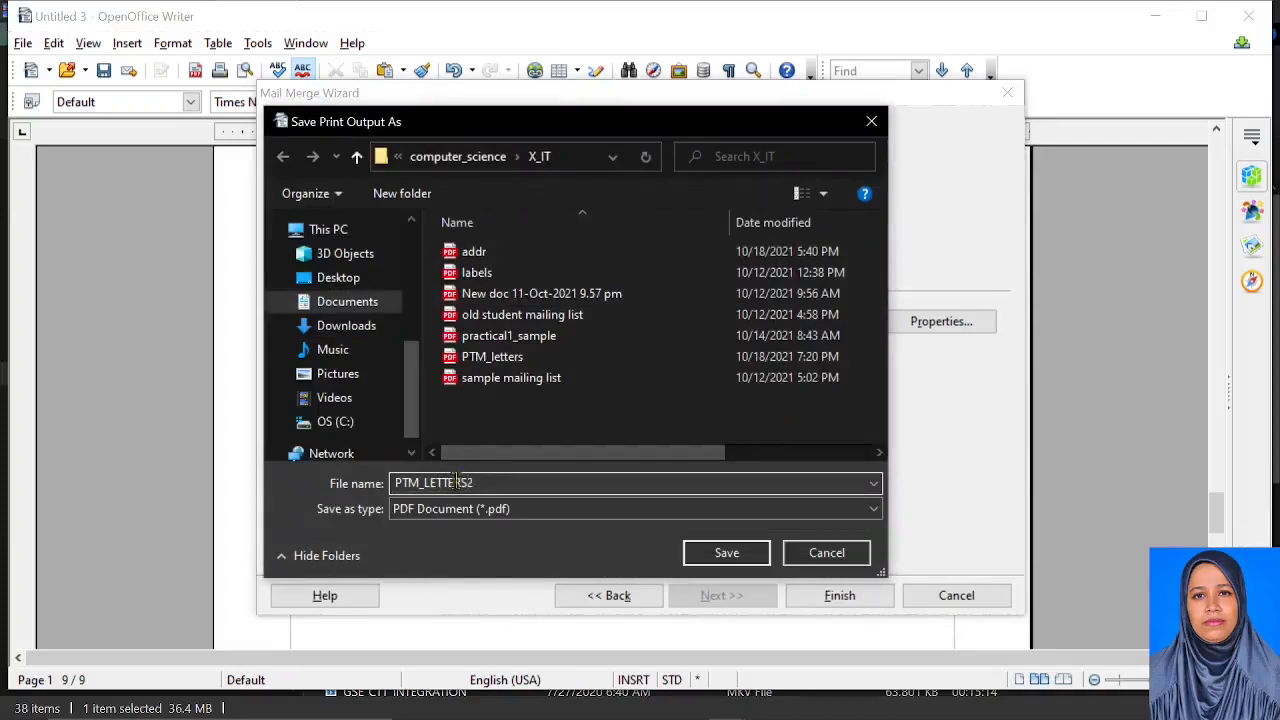
{"action": "left_click", "coordinate": [726, 553]}
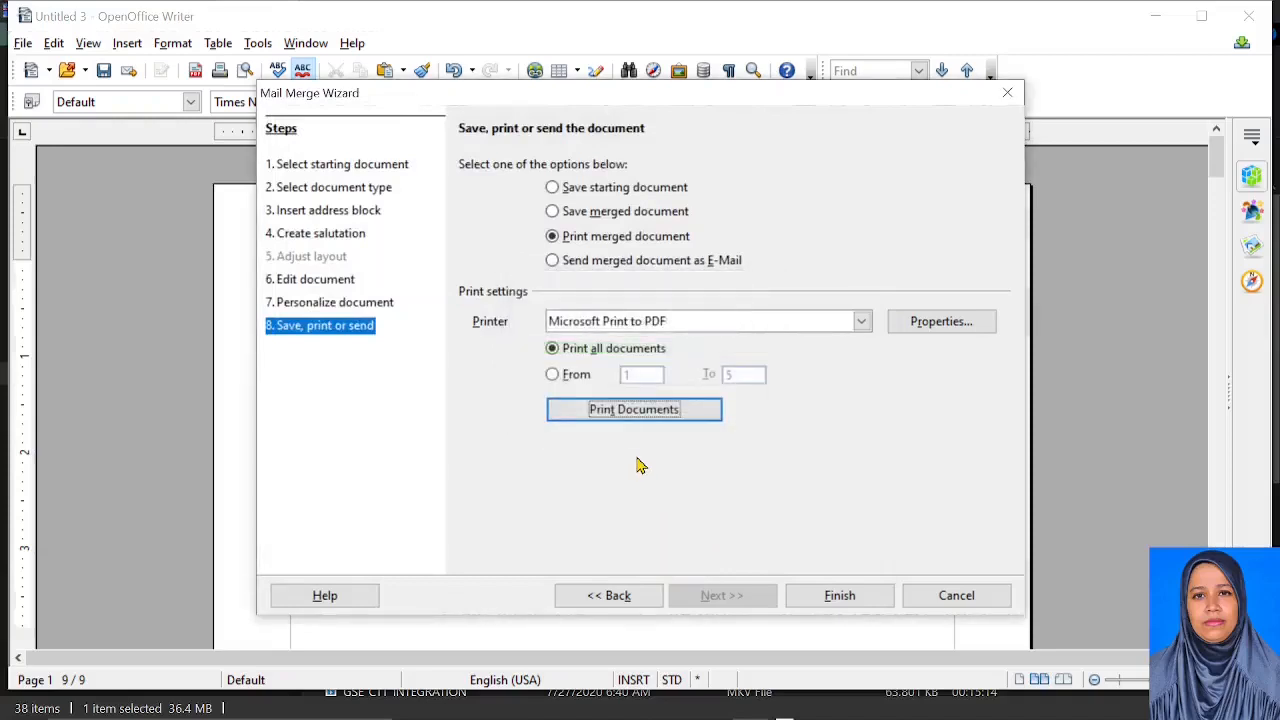
Finish the mail merge wizard and open PTM_LETTERS2.pdf from the X_IT folder in Edge
{"action": "left_click", "coordinate": [840, 597]}
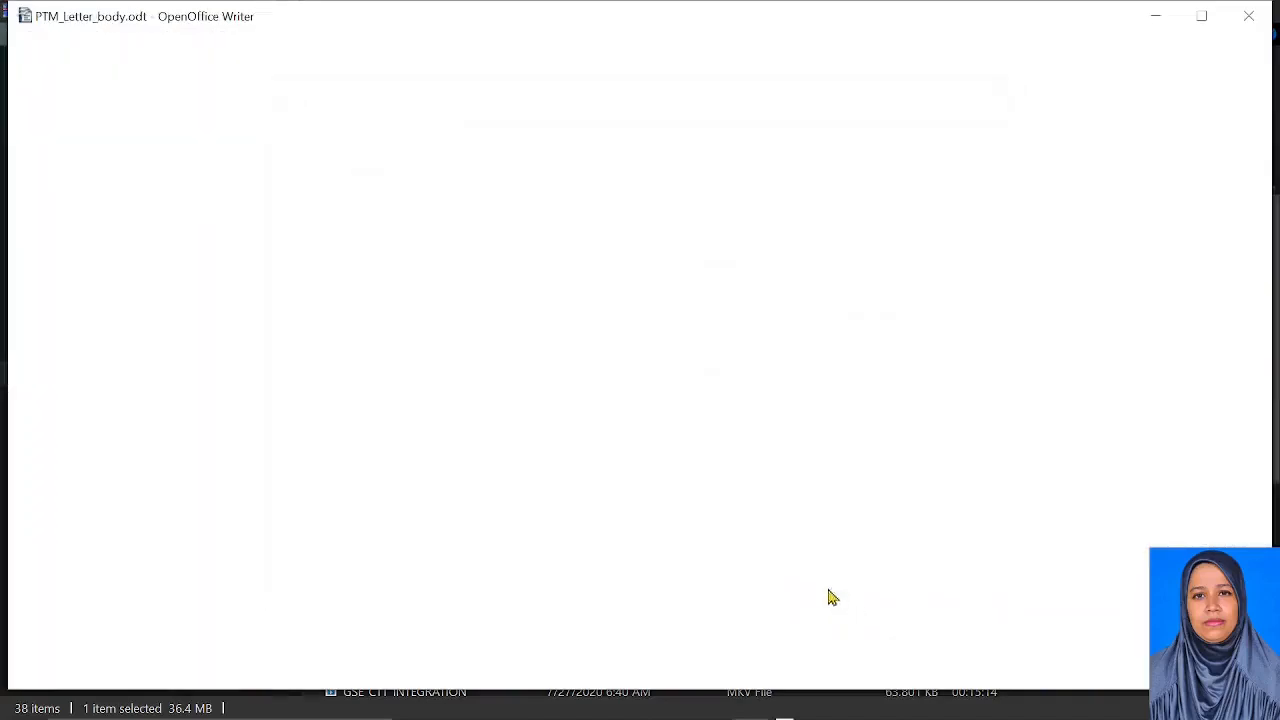
{"action": "scroll", "coordinate": [640, 519], "scroll_direction": "down", "scroll_amount": 10}
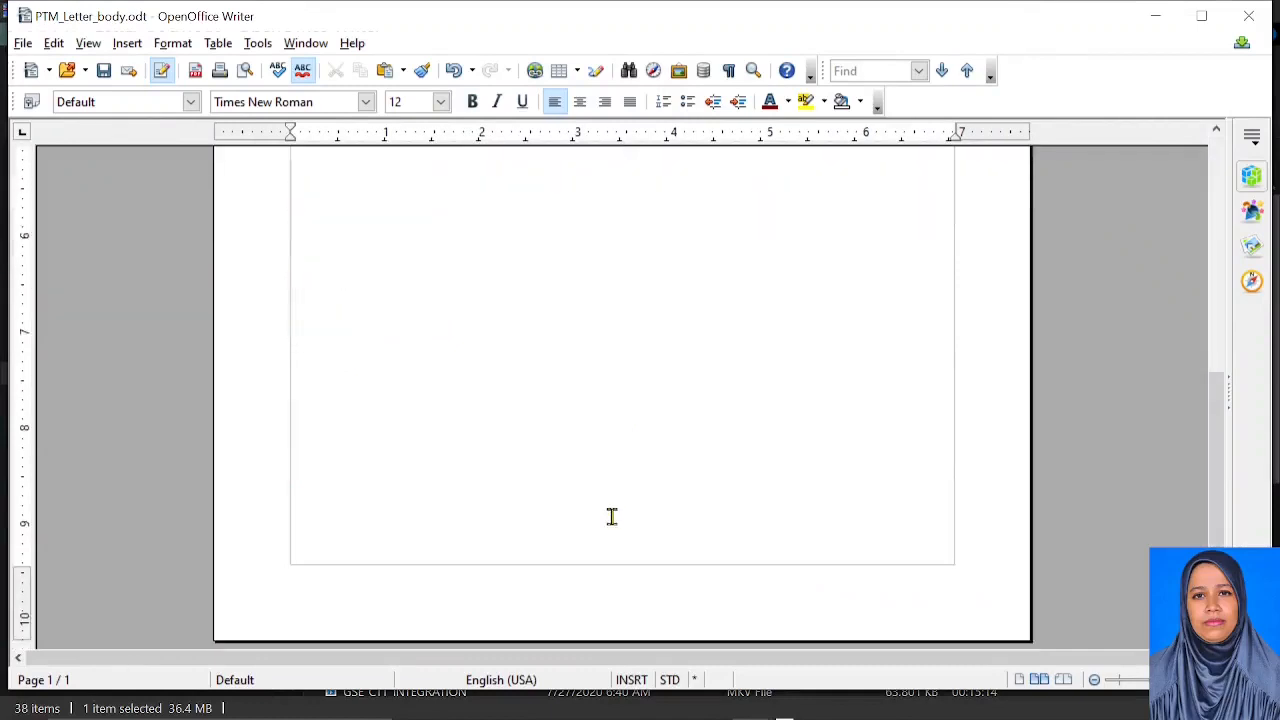
{"action": "mouse_move", "coordinate": [145, 705]}
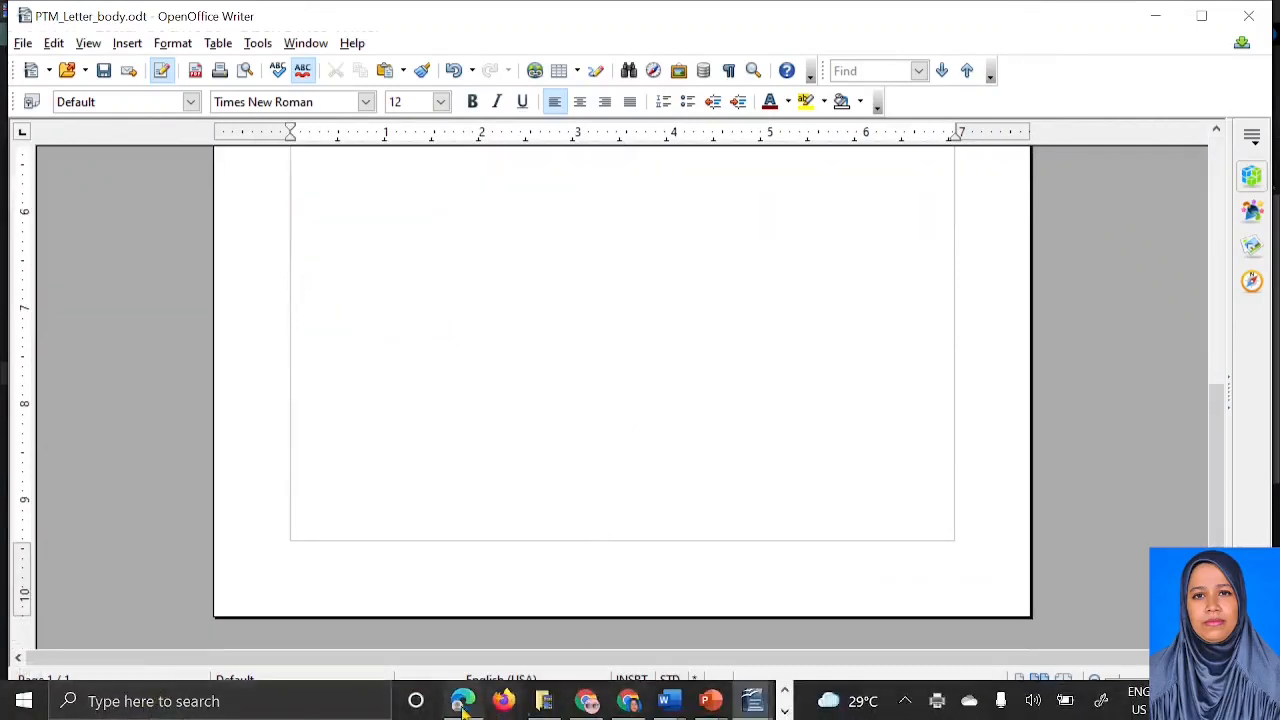
{"action": "left_click", "coordinate": [545, 705]}
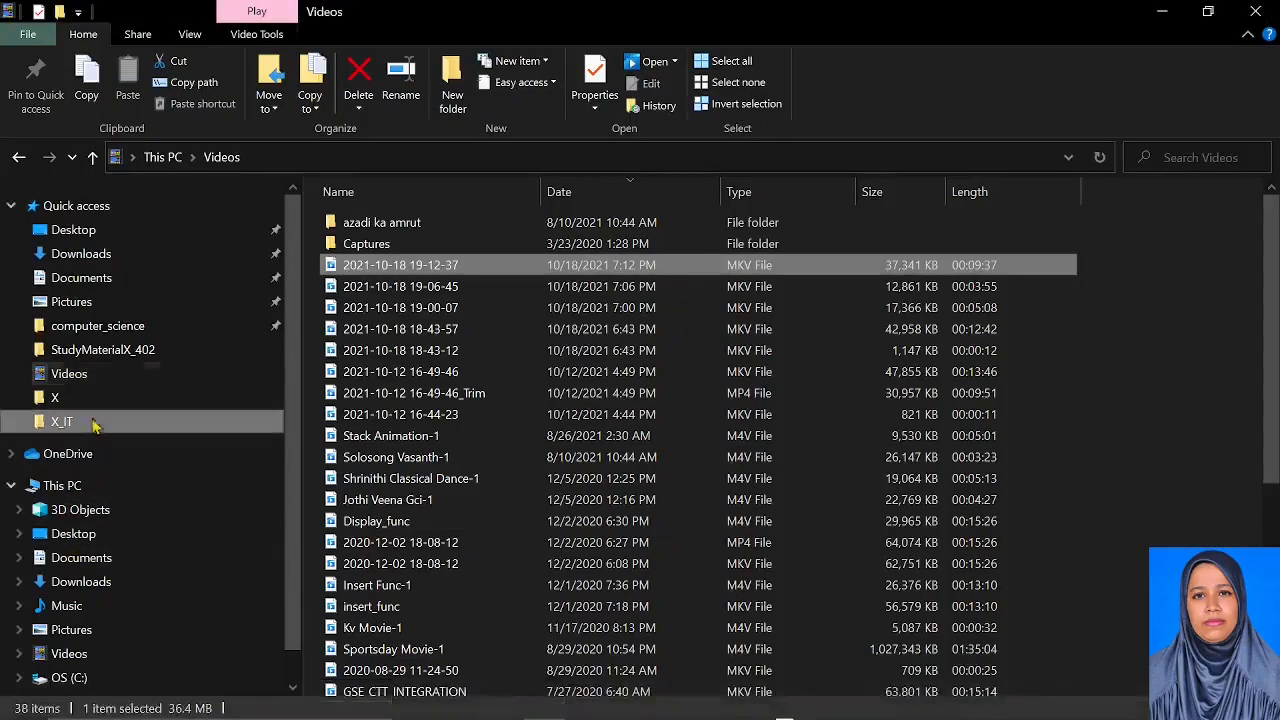
{"action": "left_click", "coordinate": [61, 421]}
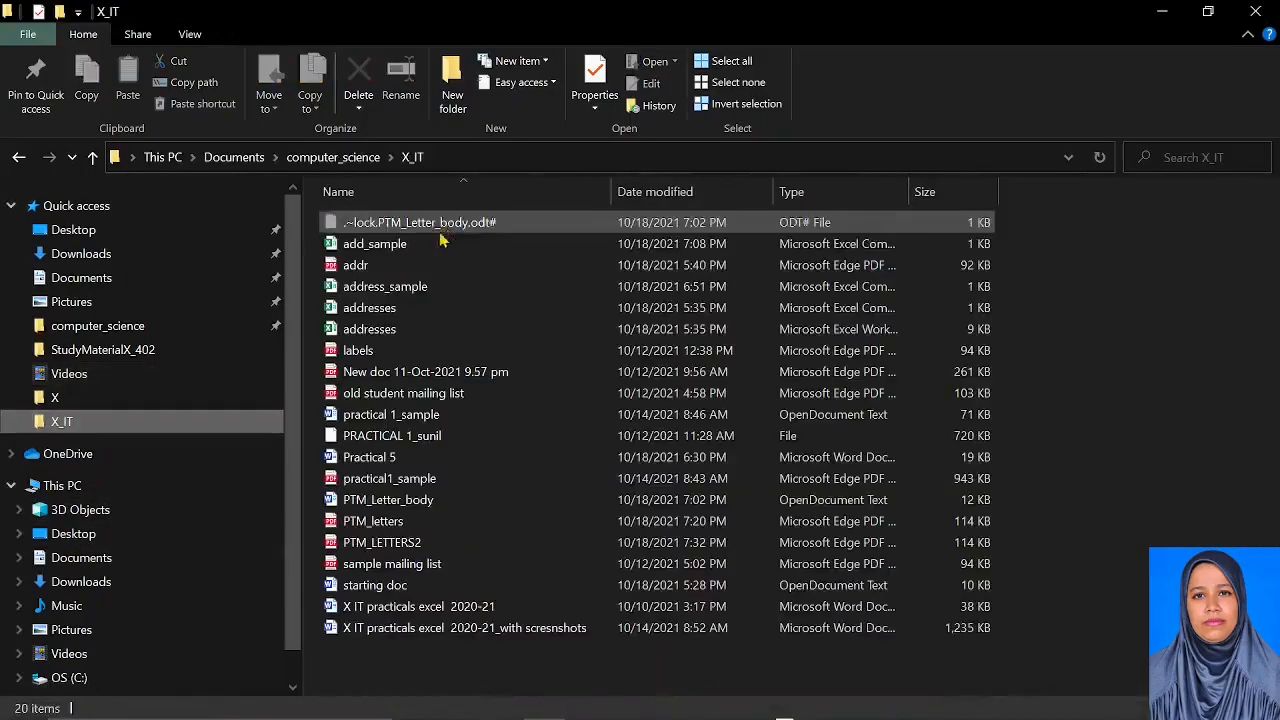
{"action": "left_click", "coordinate": [394, 545]}
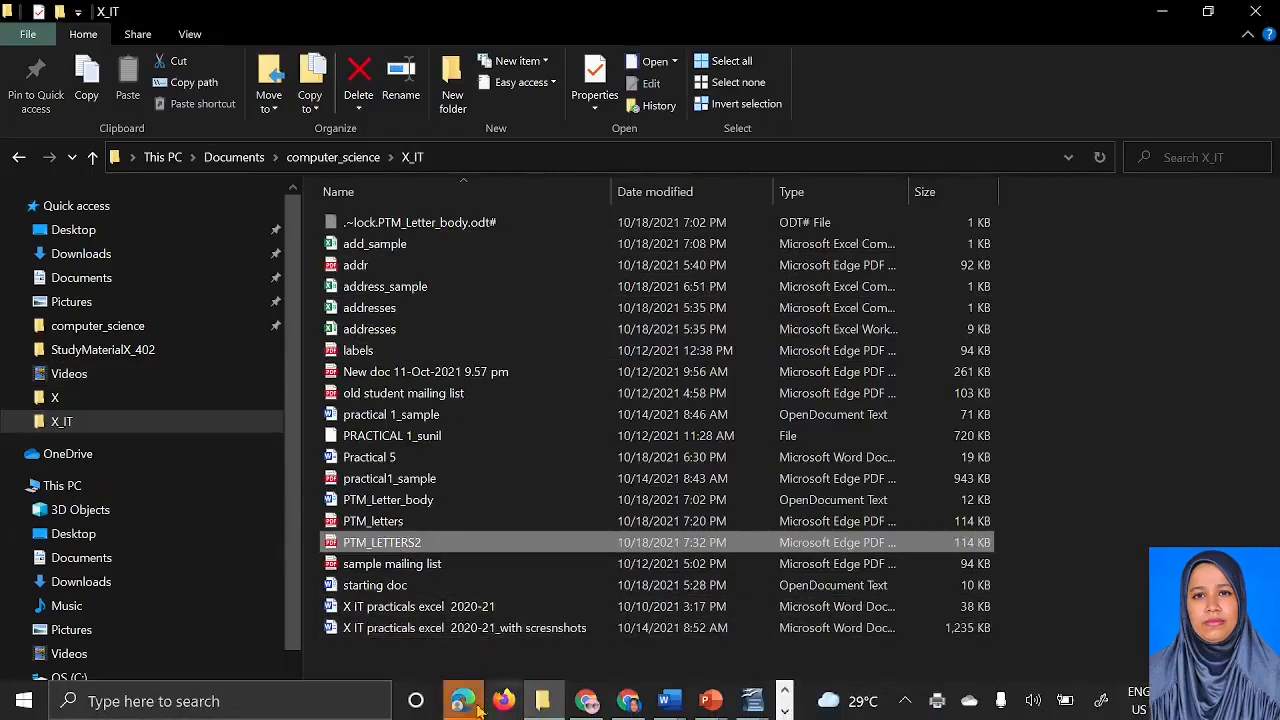
{"action": "left_click", "coordinate": [463, 702]}
{"action": "scroll", "coordinate": [437, 355], "scroll_direction": "down", "scroll_amount": 1}
{"action": "scroll", "coordinate": [424, 240], "scroll_direction": "up", "scroll_amount": 1}
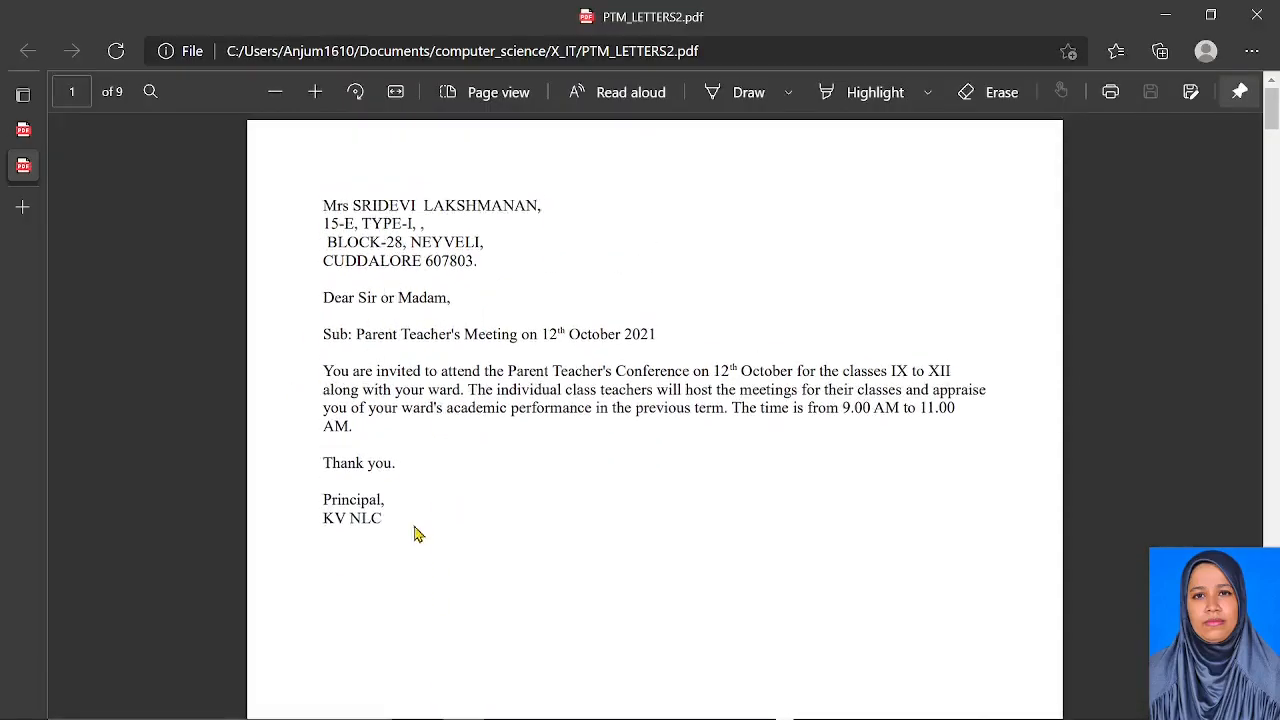
Scroll through the 9 merged letters in the PDF, then switch back to Untitled 3 in Writer
{"action": "scroll", "coordinate": [415, 520], "scroll_direction": "down", "scroll_amount": 15}
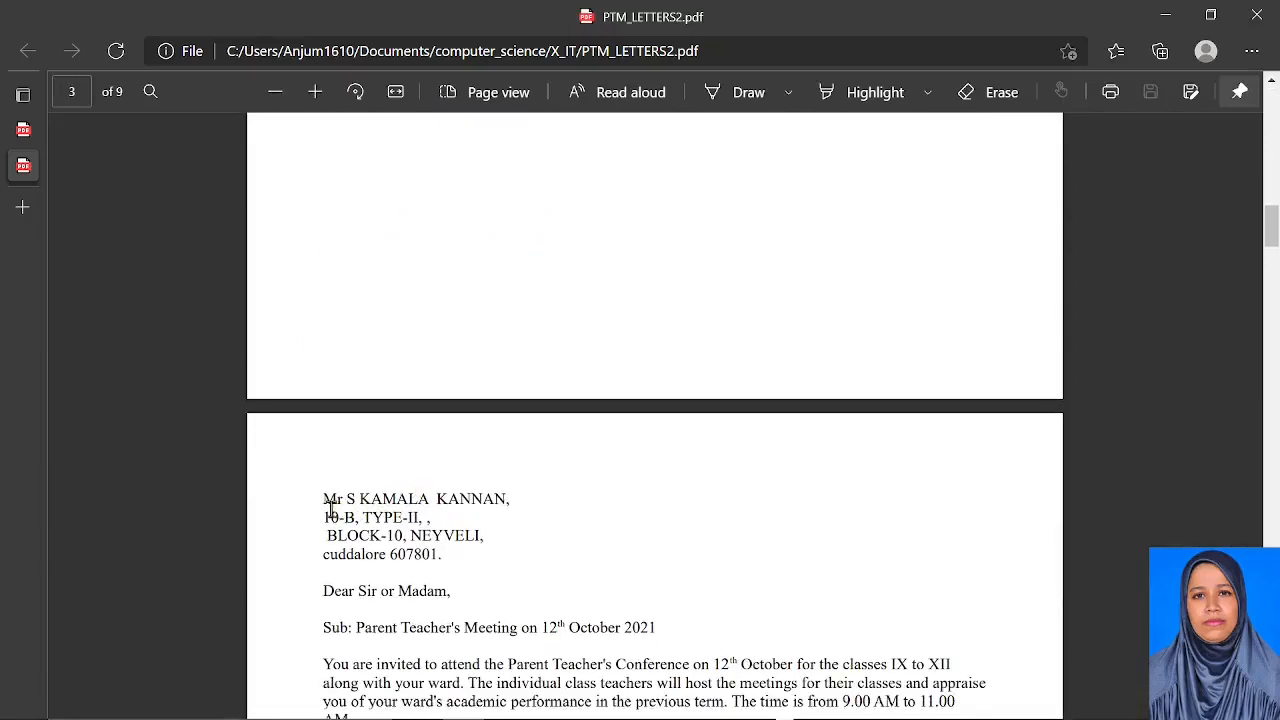
{"action": "scroll", "coordinate": [540, 628], "scroll_direction": "down", "scroll_amount": 3}
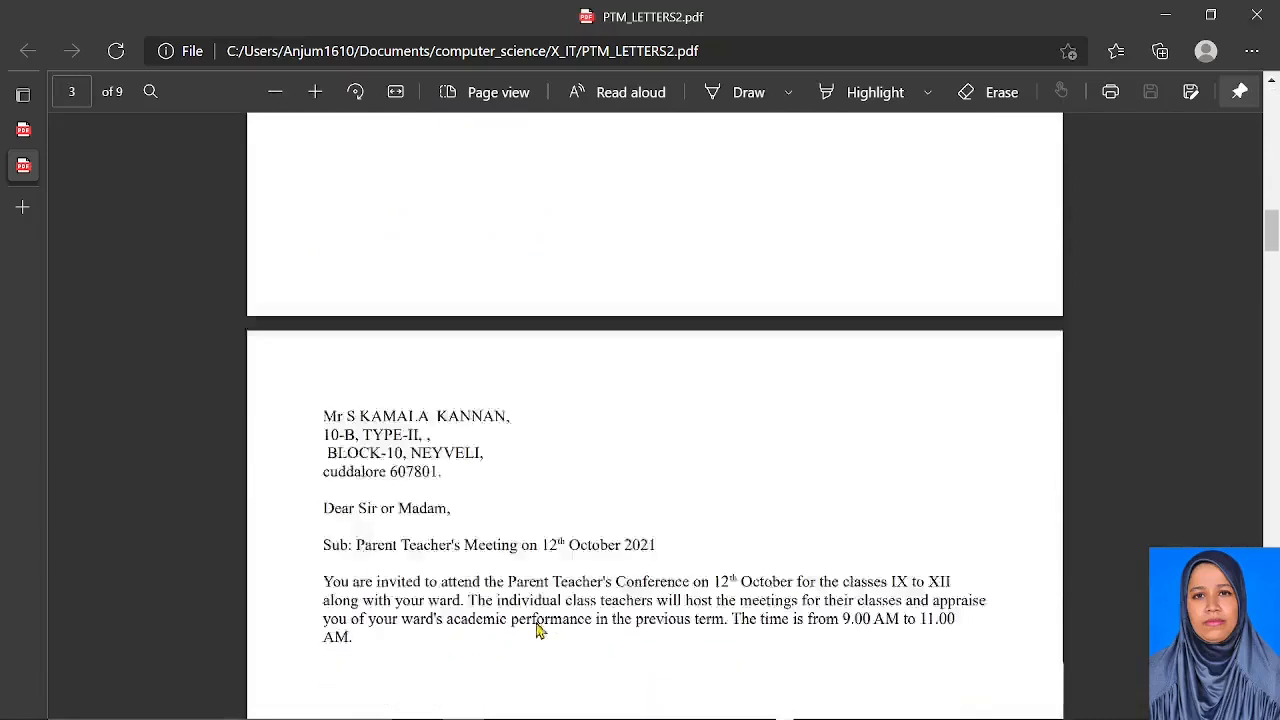
{"action": "scroll", "coordinate": [440, 600], "scroll_direction": "down", "scroll_amount": 15}
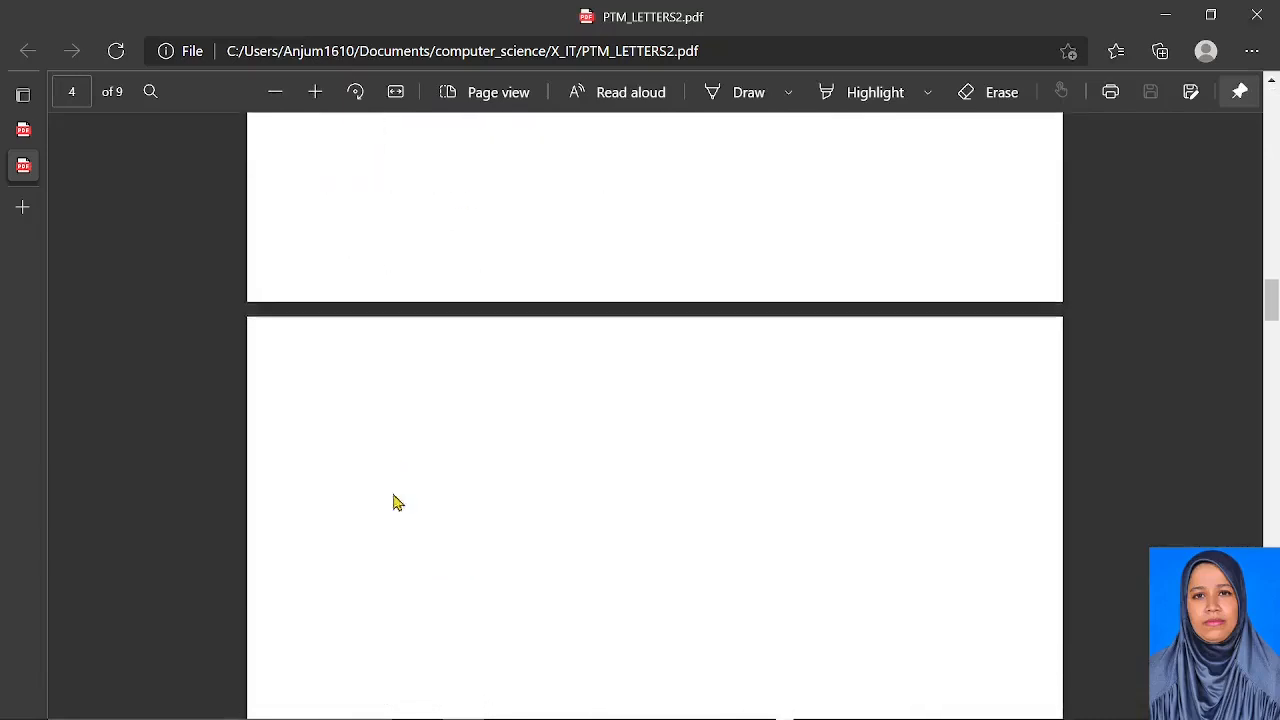
{"action": "scroll", "coordinate": [440, 550], "scroll_direction": "down", "scroll_amount": 7}
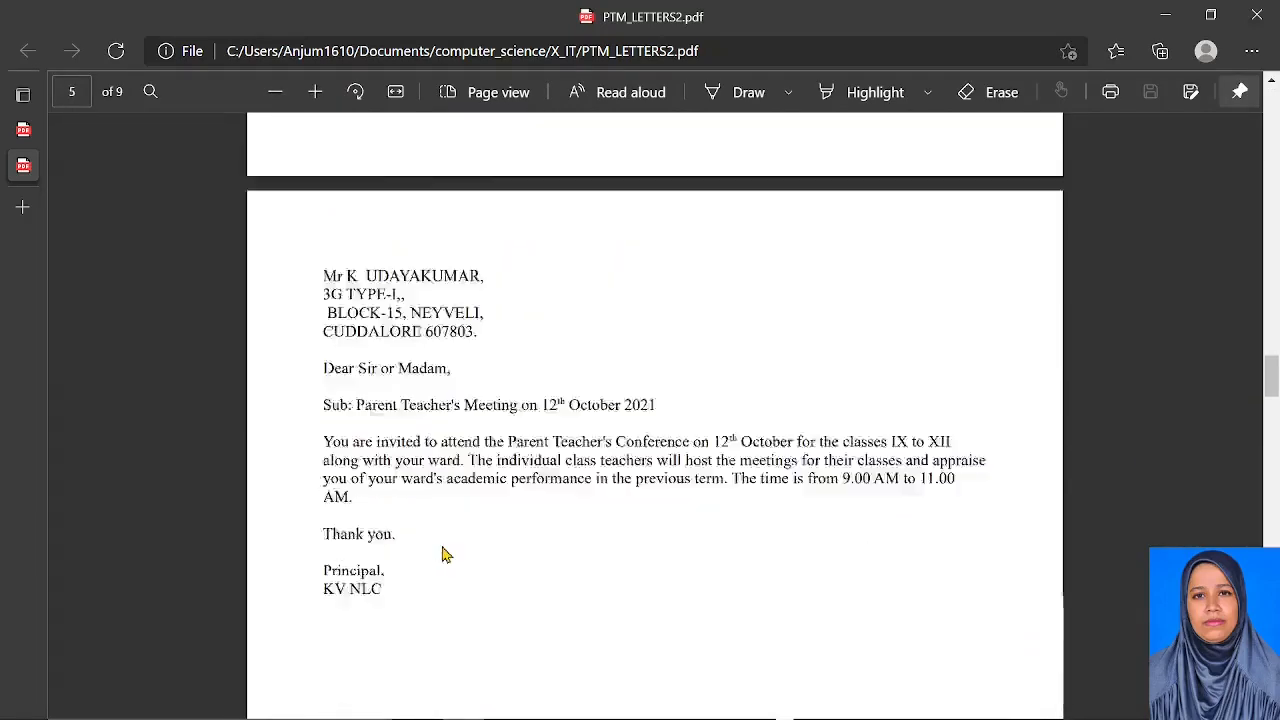
{"action": "key", "text": "alt+Tab"}
{"action": "key", "text": "alt+Tab"}
{"action": "key", "text": "alt+Tab"}
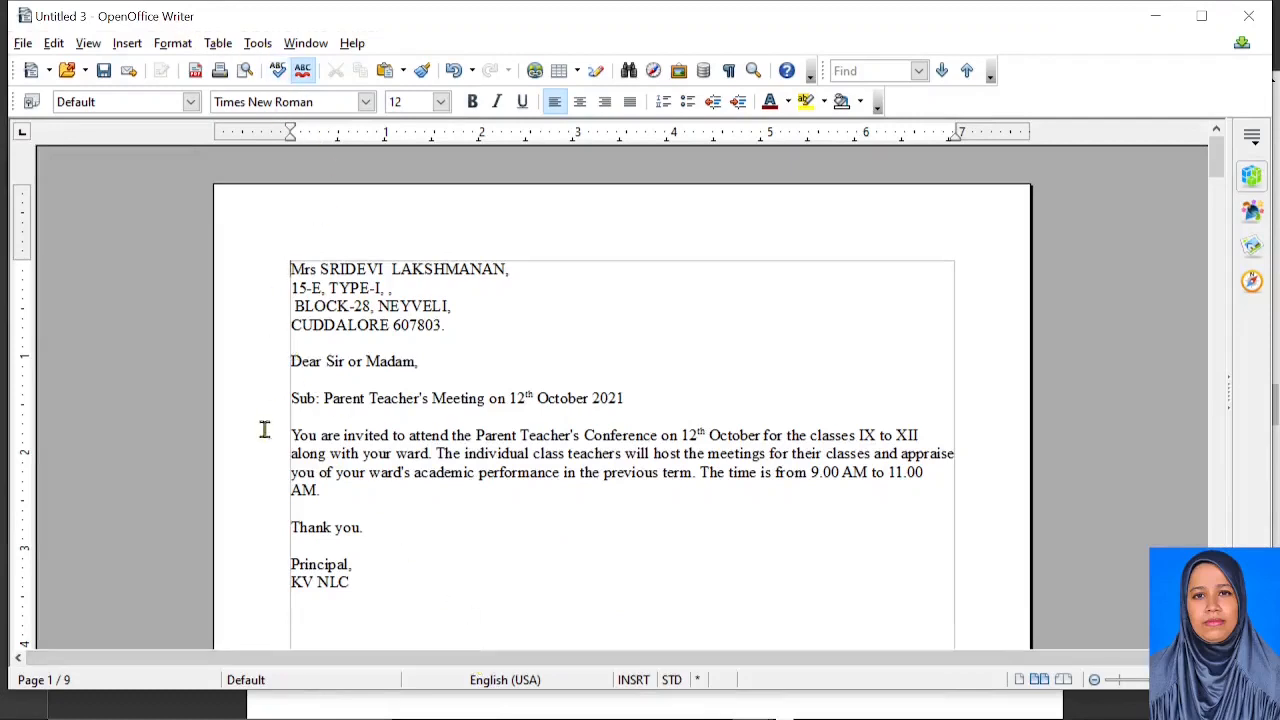
{"action": "left_click_drag", "start_coordinate": [290, 397], "coordinate": [326, 545]}
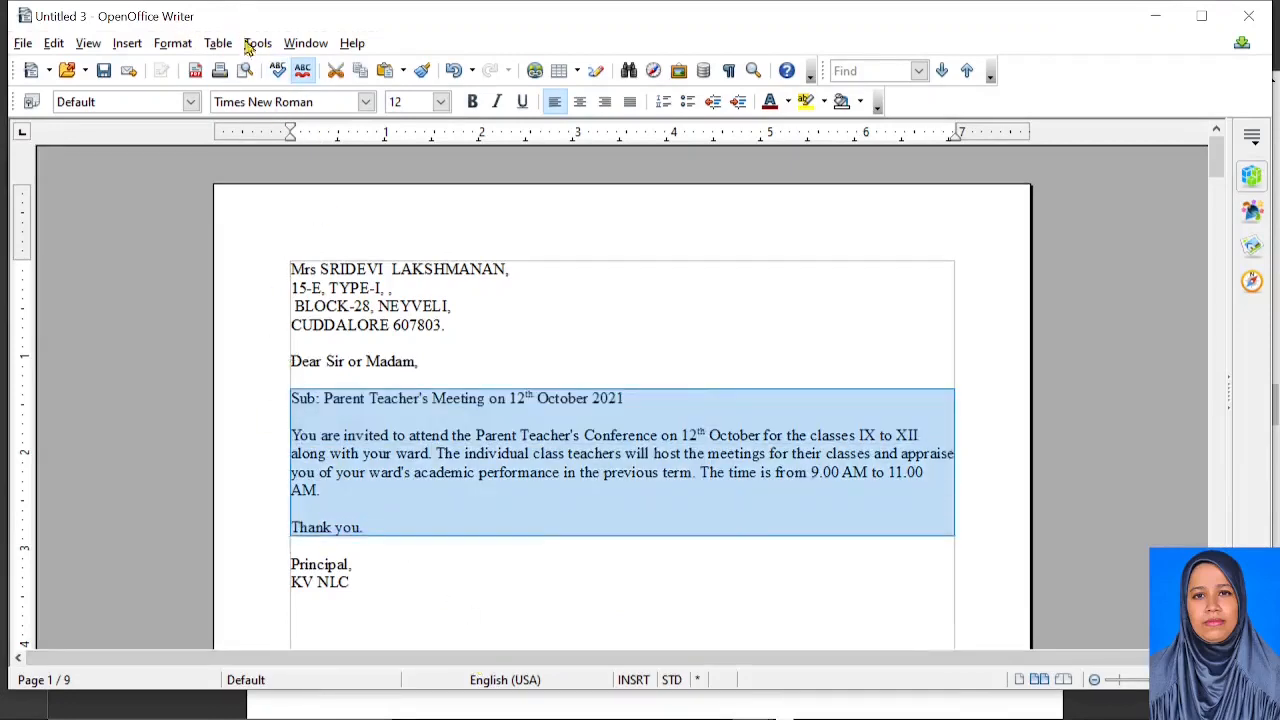
{"action": "left_click", "coordinate": [257, 44]}
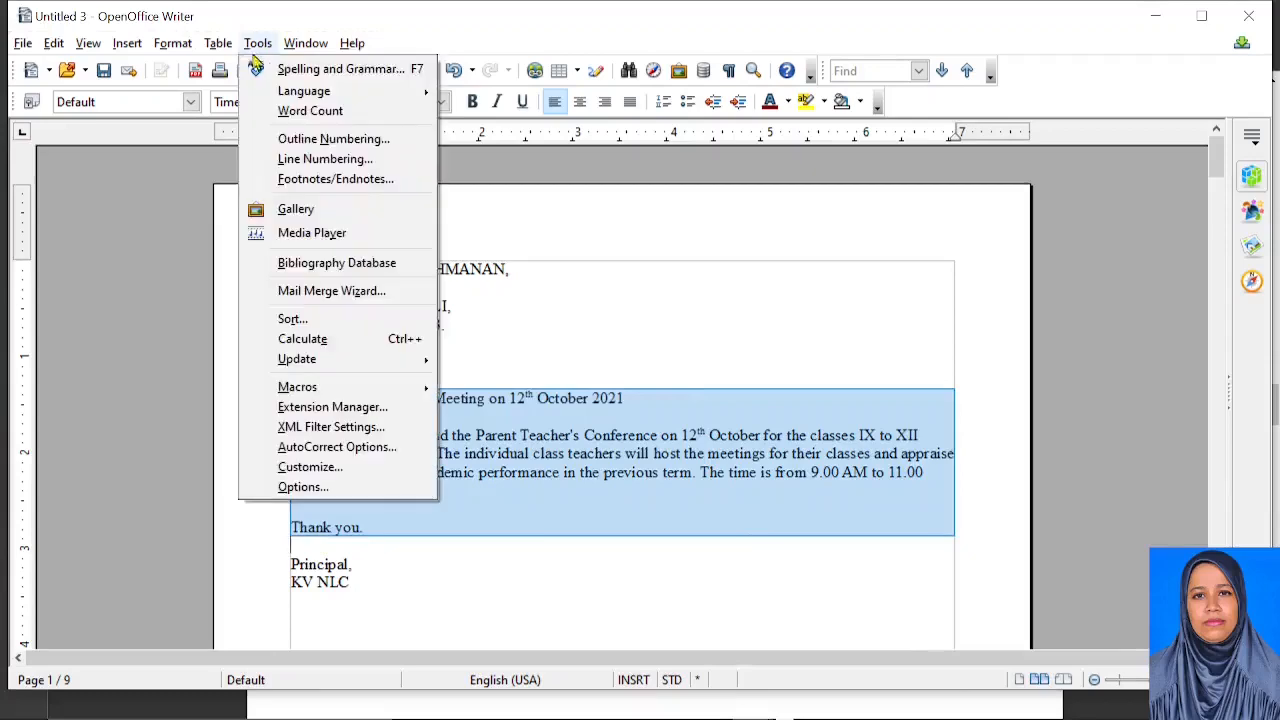
{"action": "left_click", "coordinate": [334, 292]}
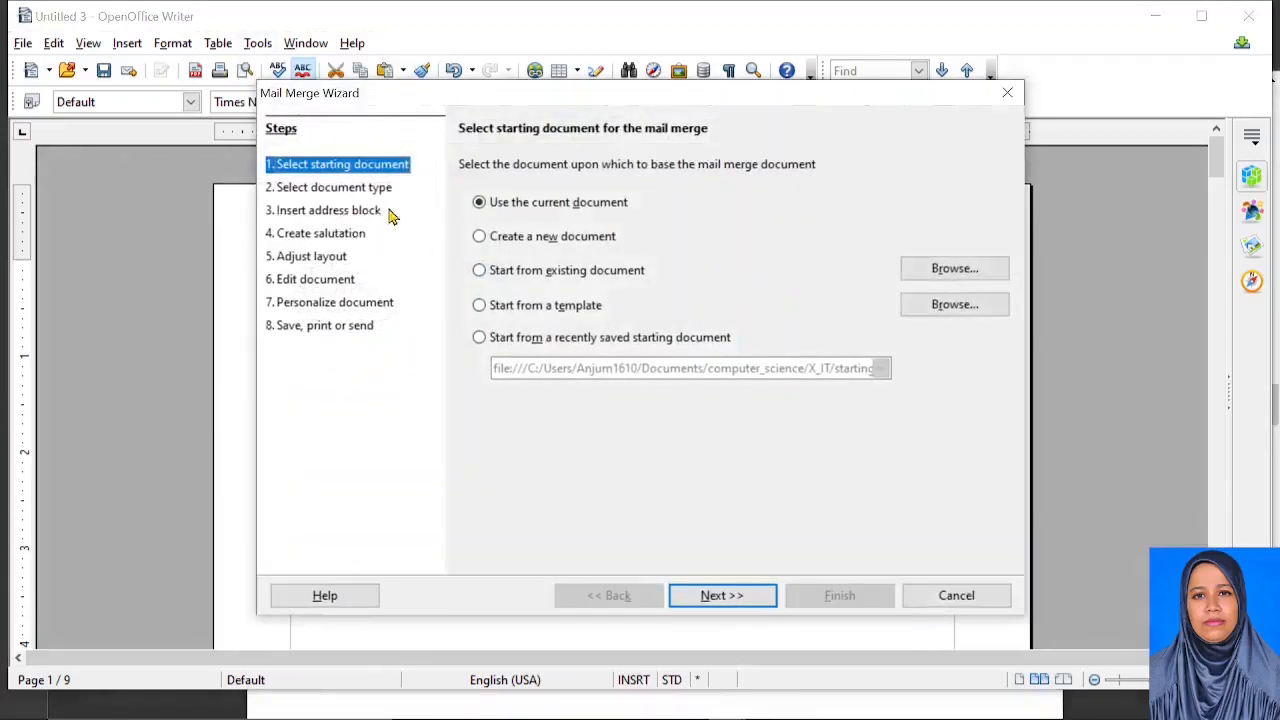
{"action": "left_click", "coordinate": [723, 603]}
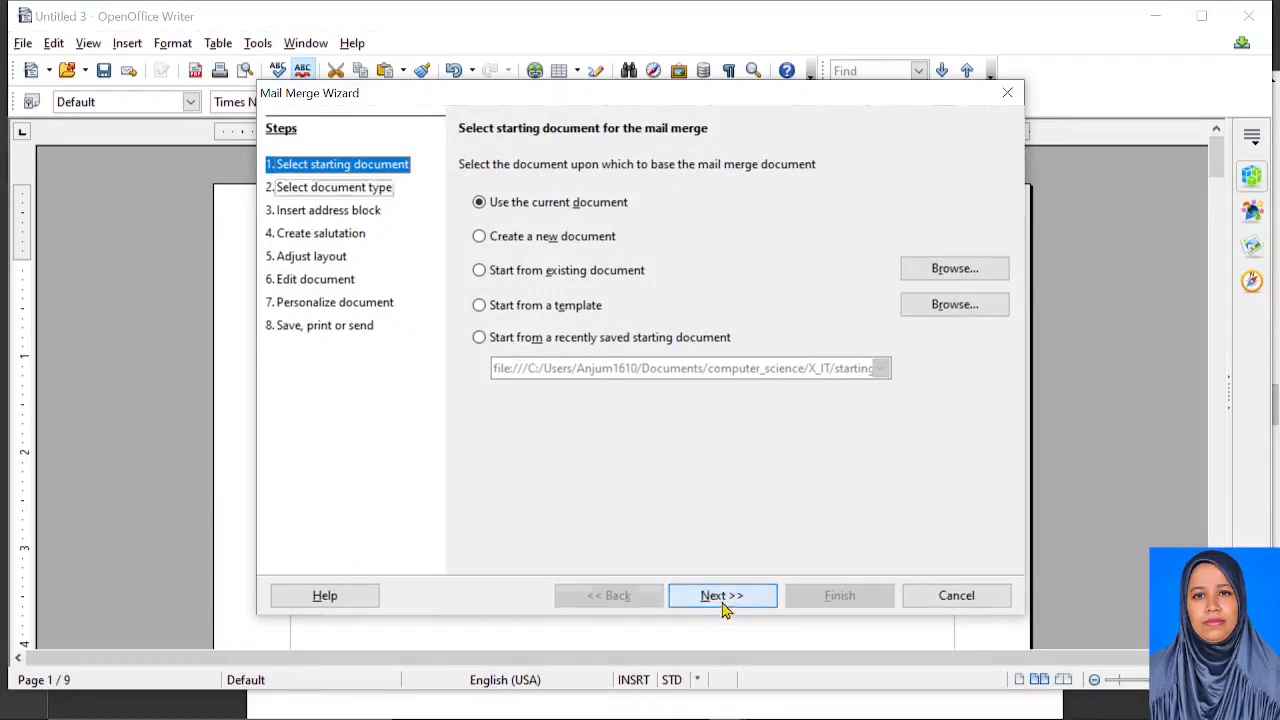
{"action": "left_click", "coordinate": [703, 596]}
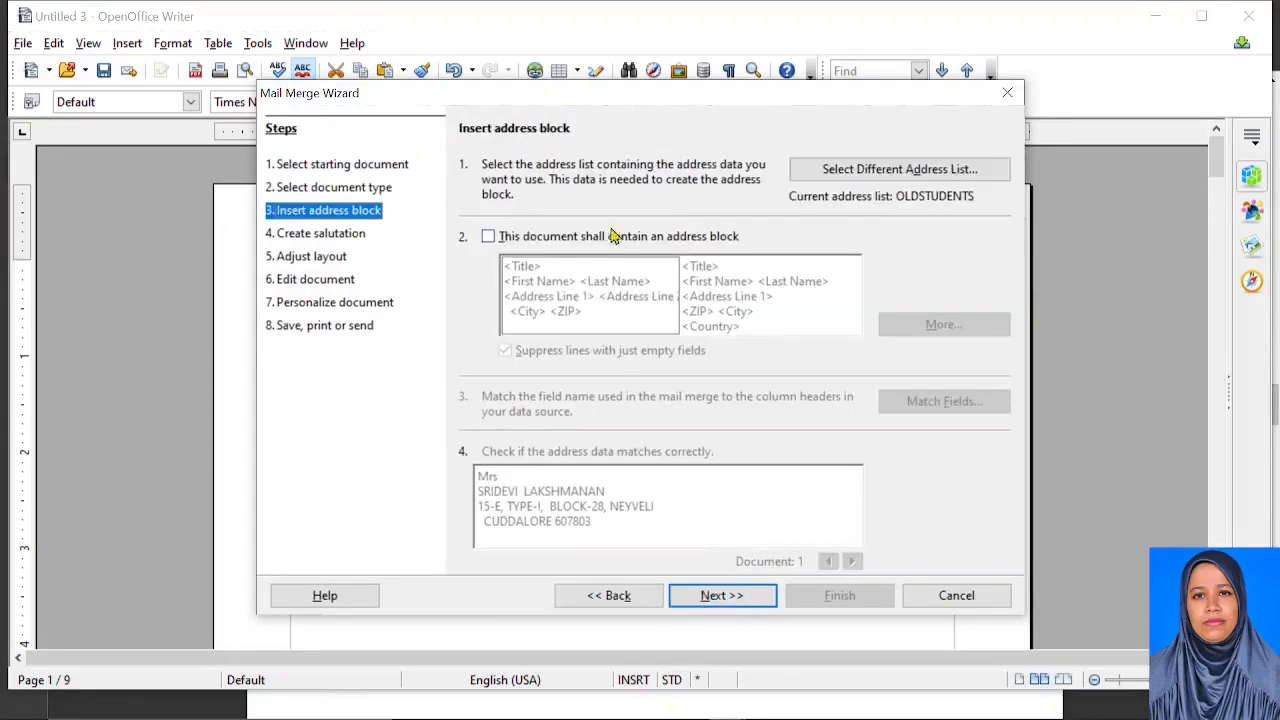
{"action": "left_click", "coordinate": [488, 238]}
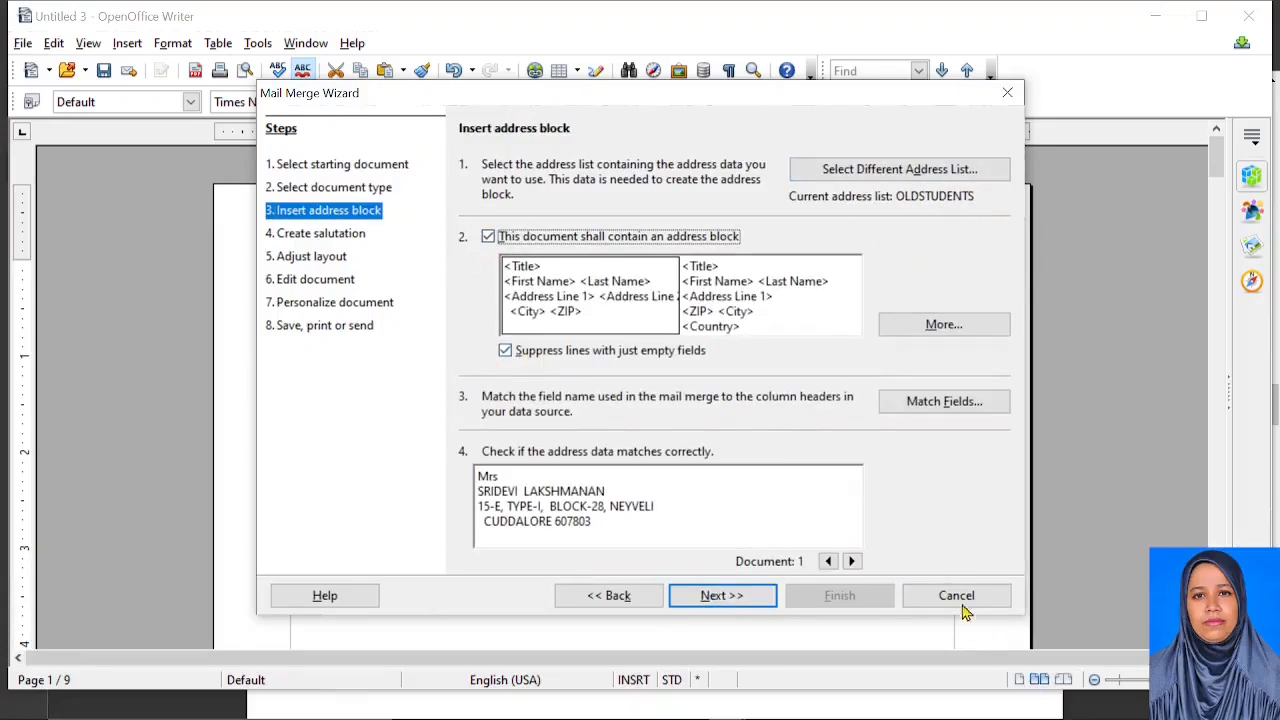
{"action": "left_click", "coordinate": [858, 170]}
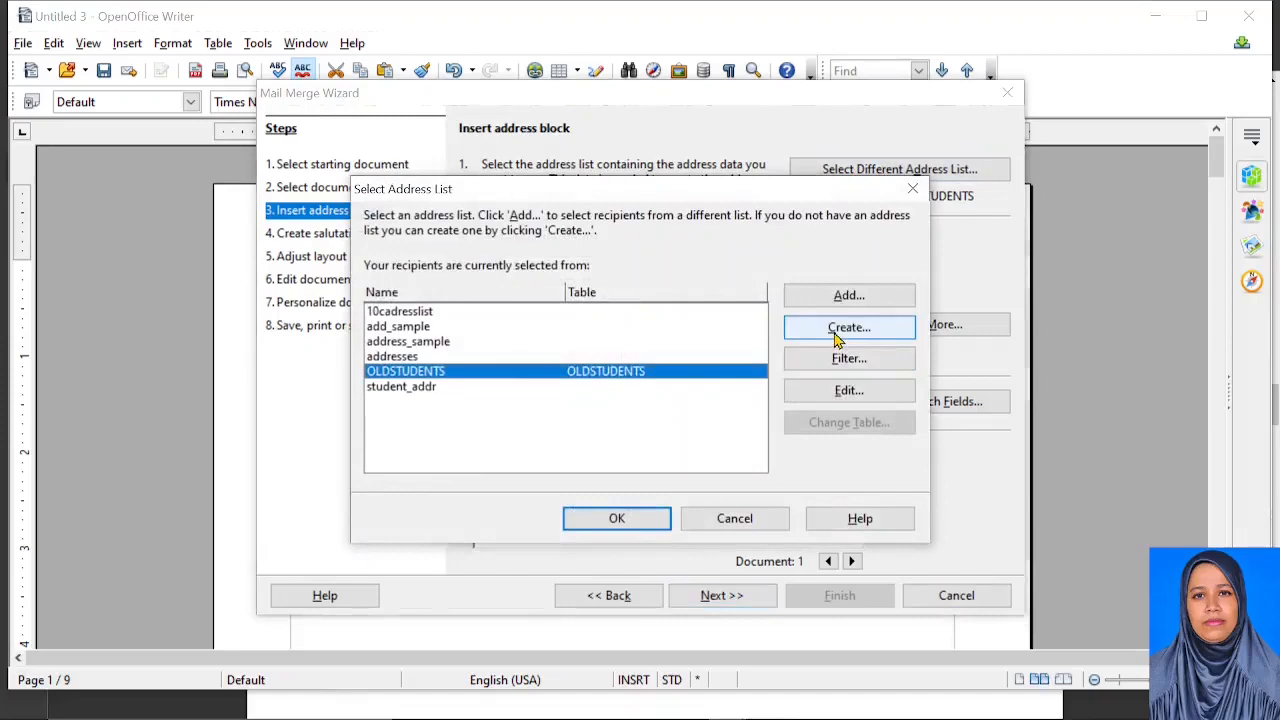
{"action": "left_click", "coordinate": [720, 518]}
{"action": "left_click", "coordinate": [952, 595]}
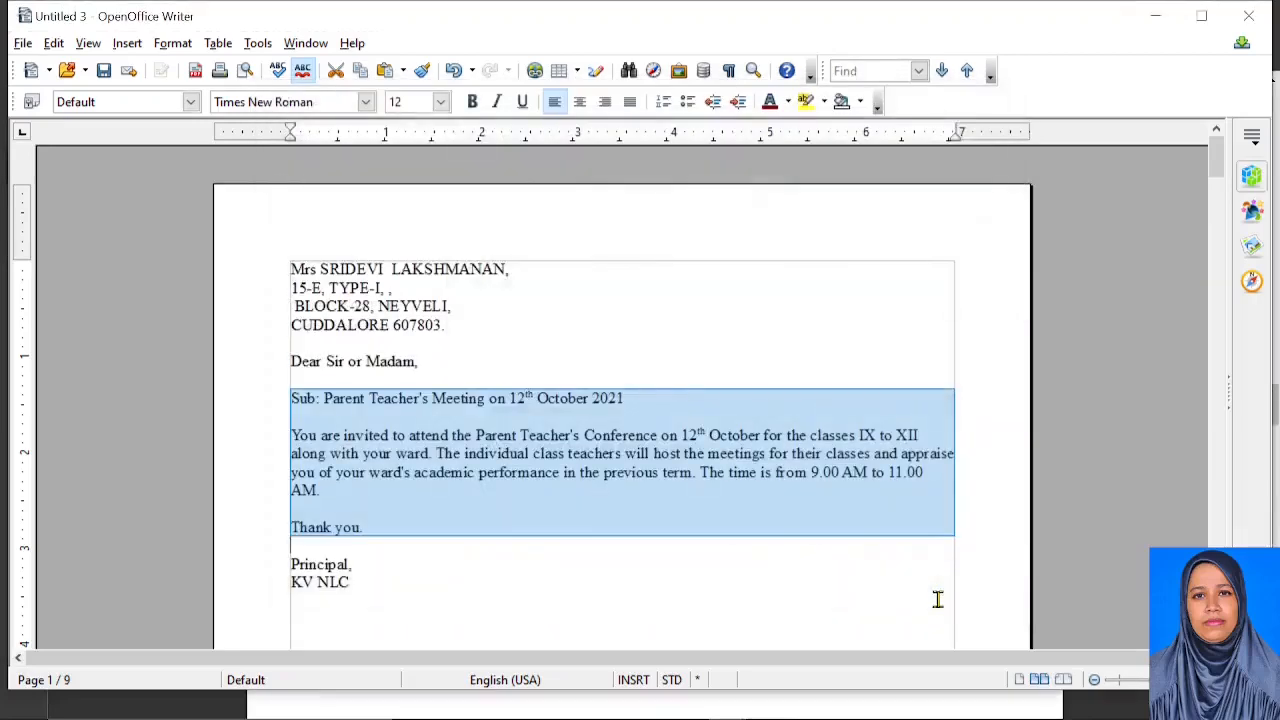
Show the Data Sources view and load the OLDSTUDENTS table records from OLDSTUDENTS > Tables
{"action": "left_click", "coordinate": [468, 307]}
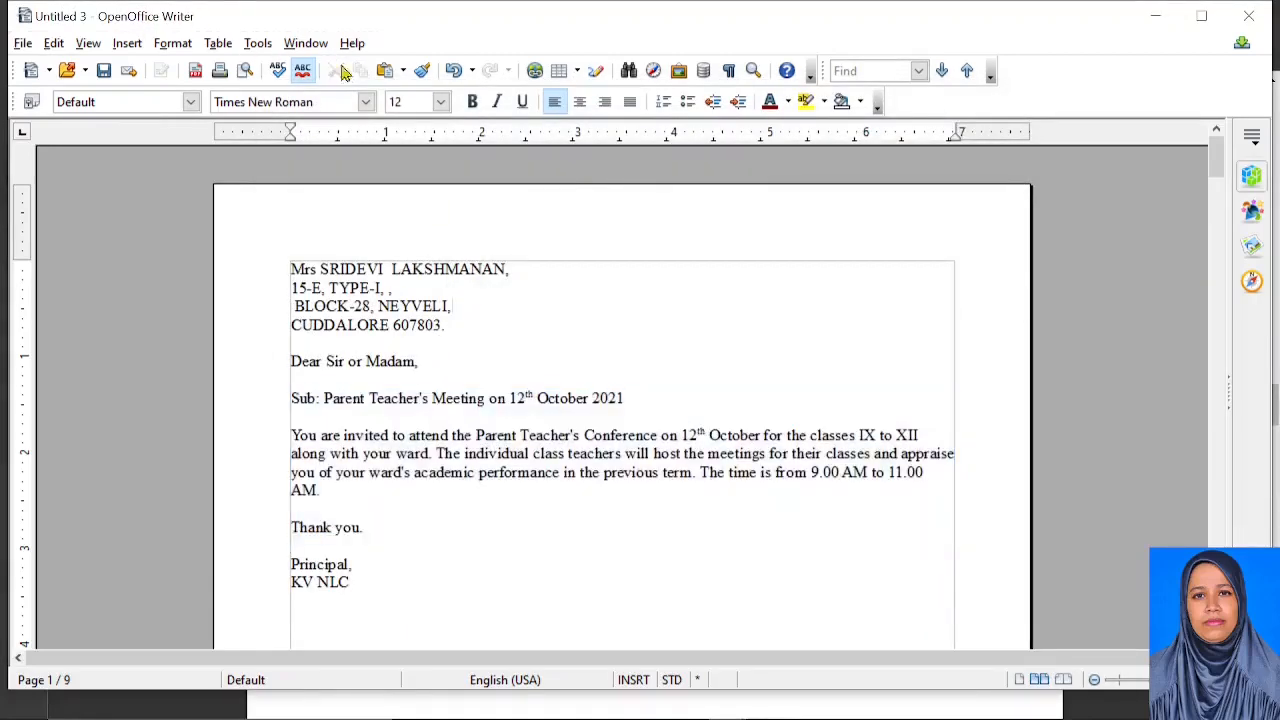
{"action": "left_click", "coordinate": [703, 72]}
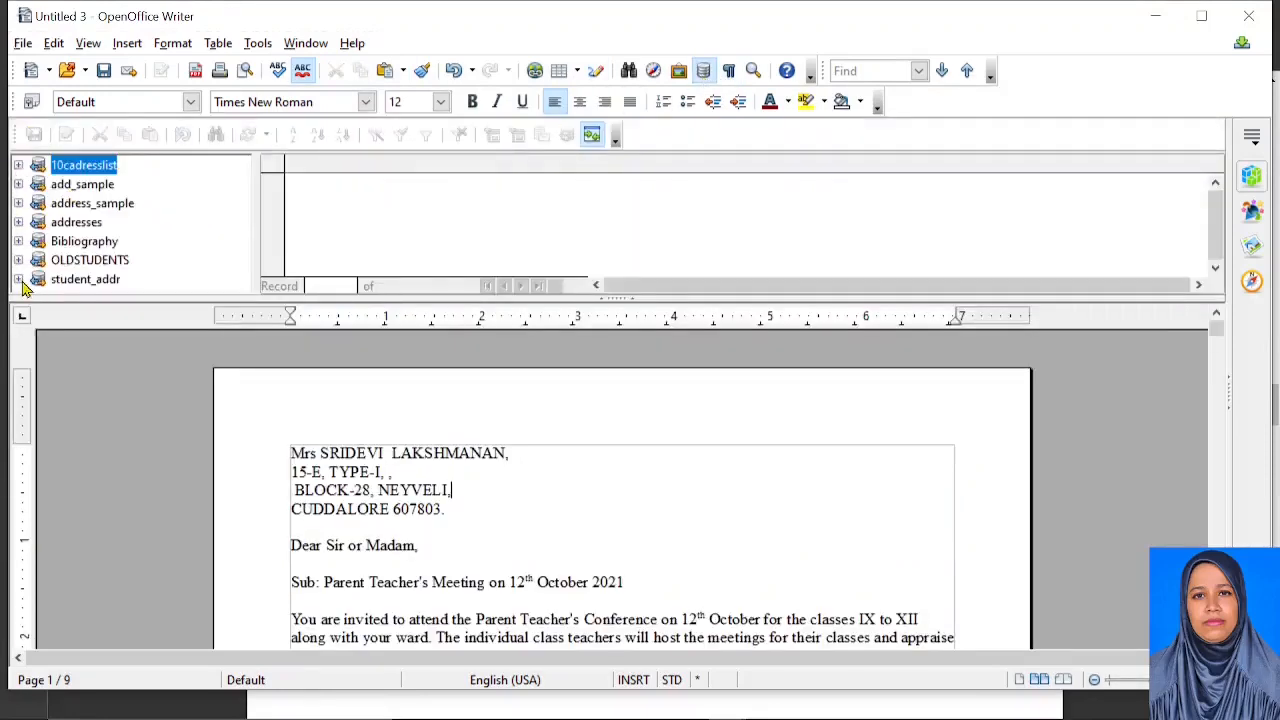
{"action": "left_click", "coordinate": [110, 262]}
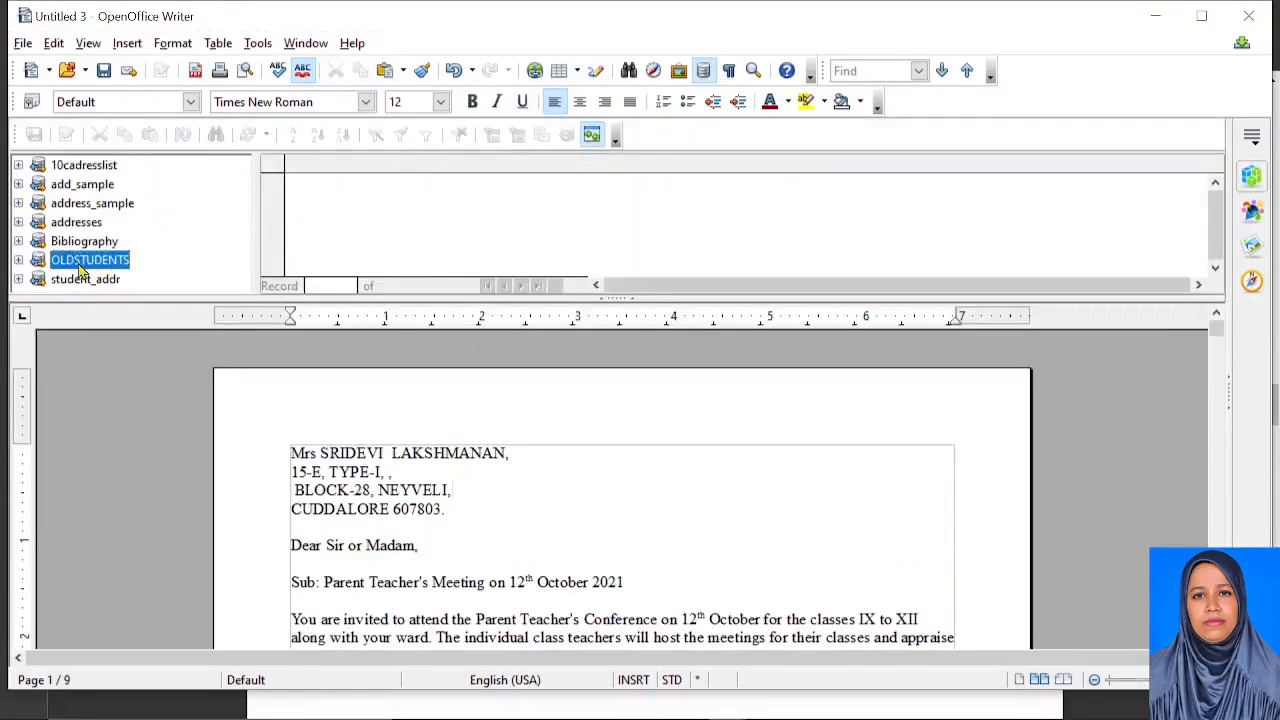
{"action": "left_click", "coordinate": [18, 260]}
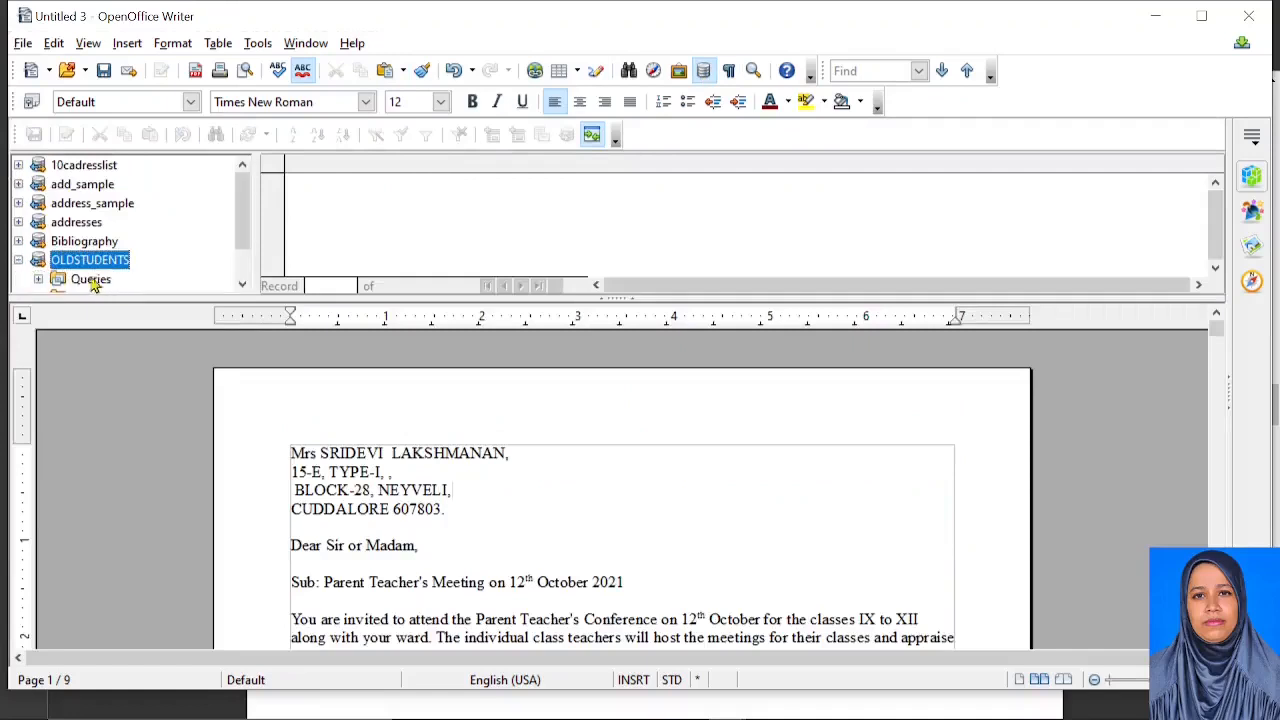
{"action": "left_click", "coordinate": [38, 260]}
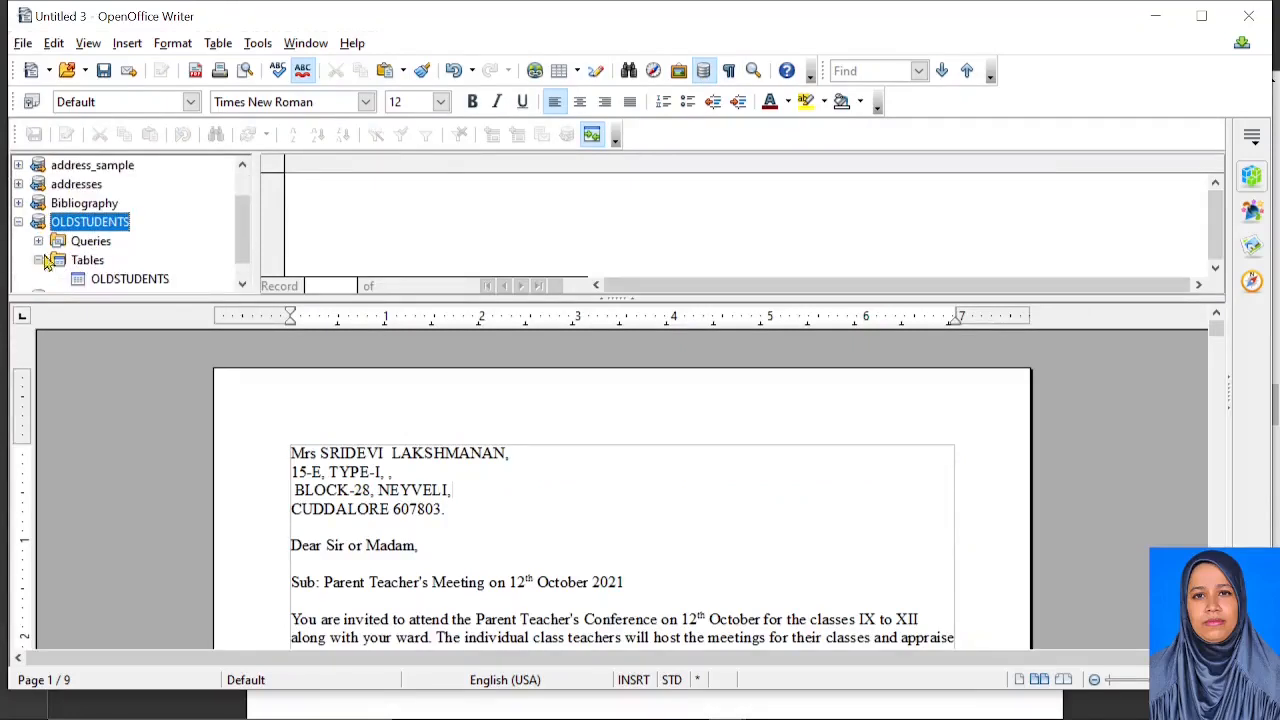
{"action": "left_click", "coordinate": [120, 279]}
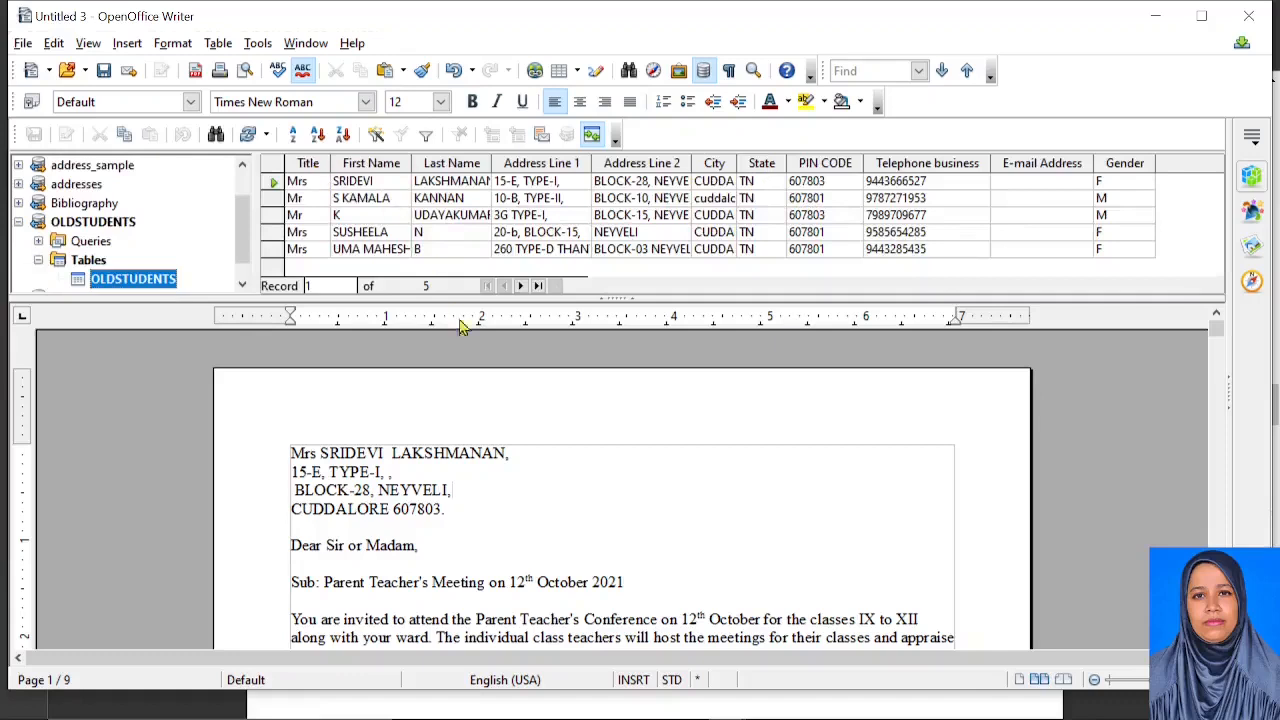
Drag Title and First Name fields after NEYVELI, then delete them again
{"action": "left_click_drag", "start_coordinate": [308, 163], "coordinate": [580, 498]}
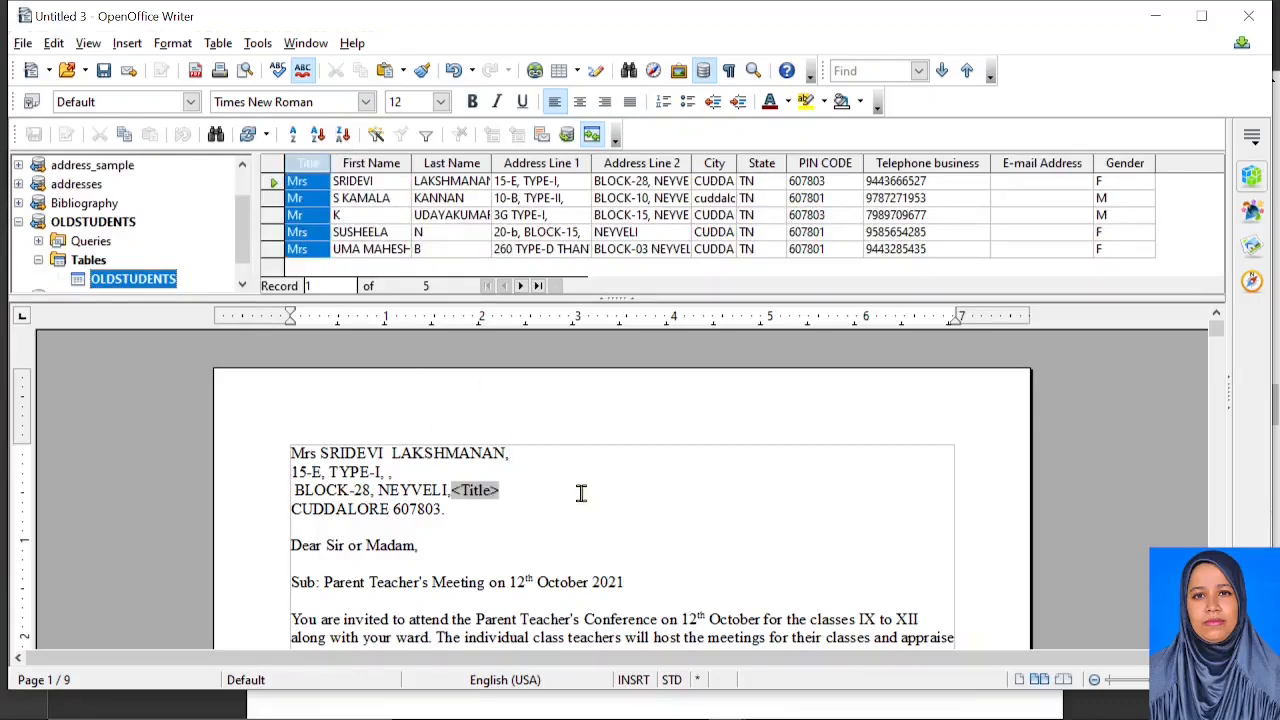
{"action": "left_click_drag", "start_coordinate": [378, 170], "coordinate": [542, 490]}
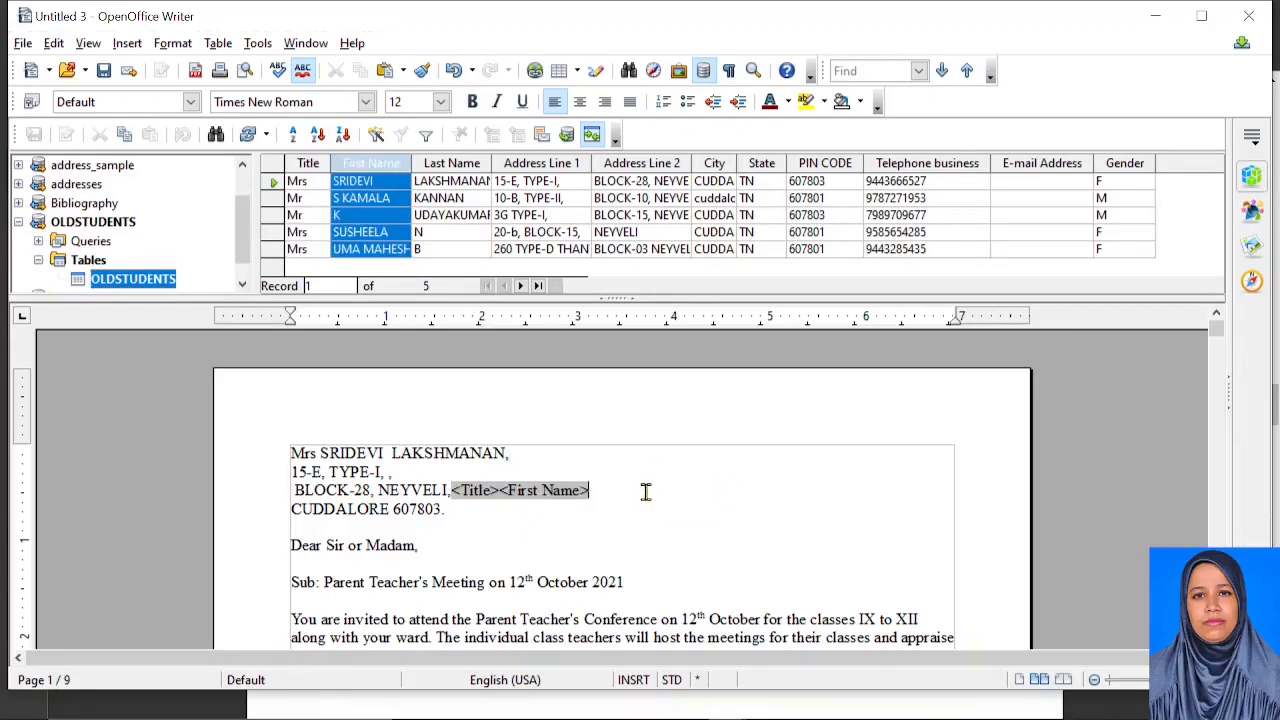
{"action": "key", "text": "BackSpace"}
{"action": "key", "text": "BackSpace"}
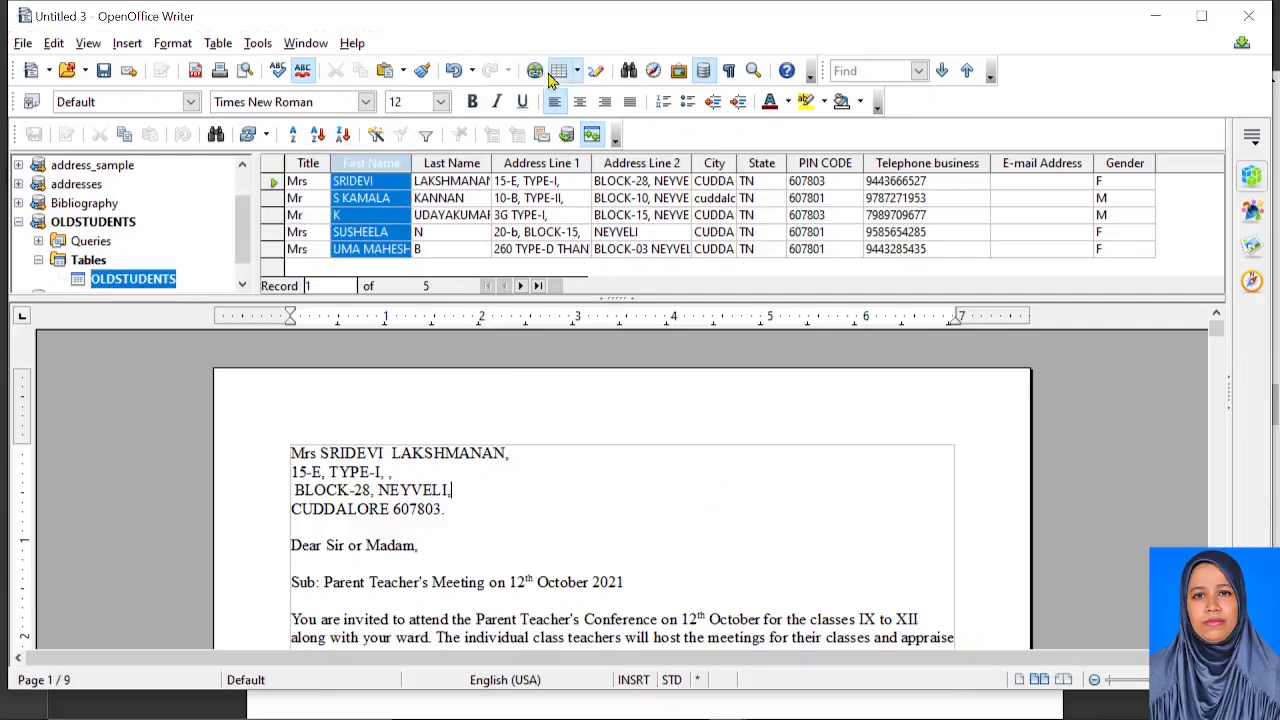
Hide the data sources panel and close Untitled 3, discarding its changes
{"action": "left_click", "coordinate": [703, 70]}
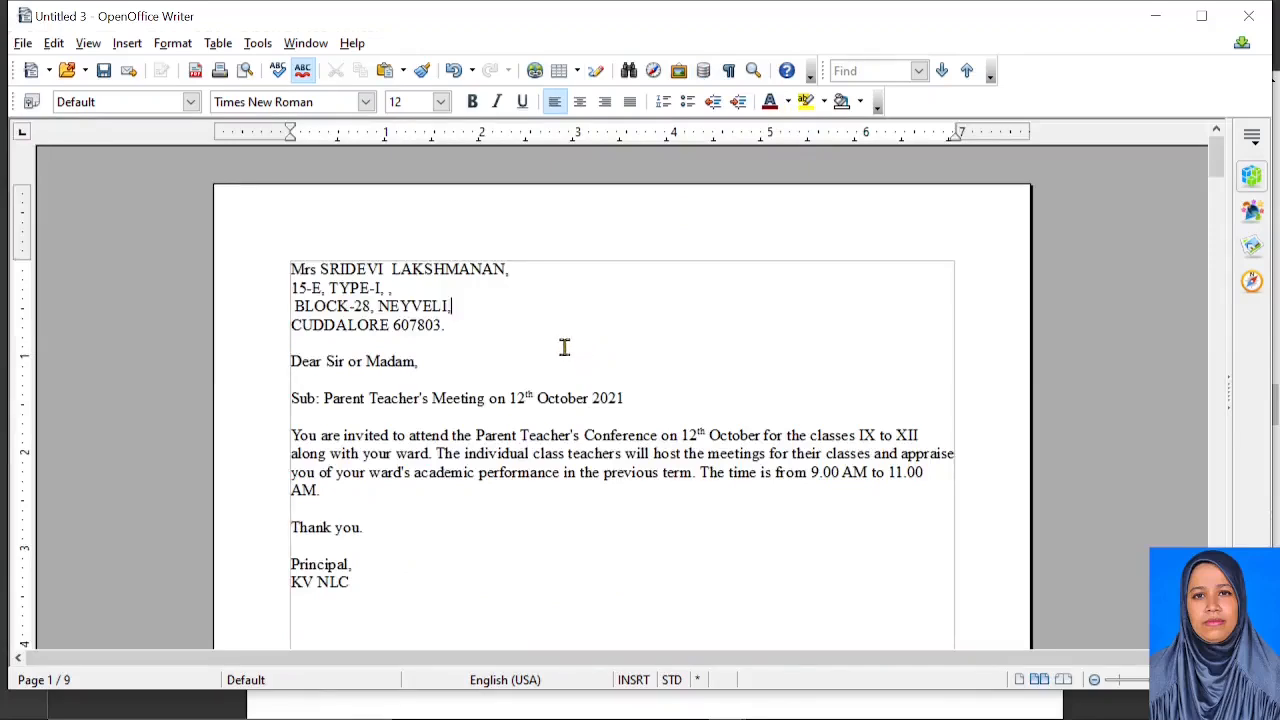
{"action": "left_click", "coordinate": [1263, 20]}
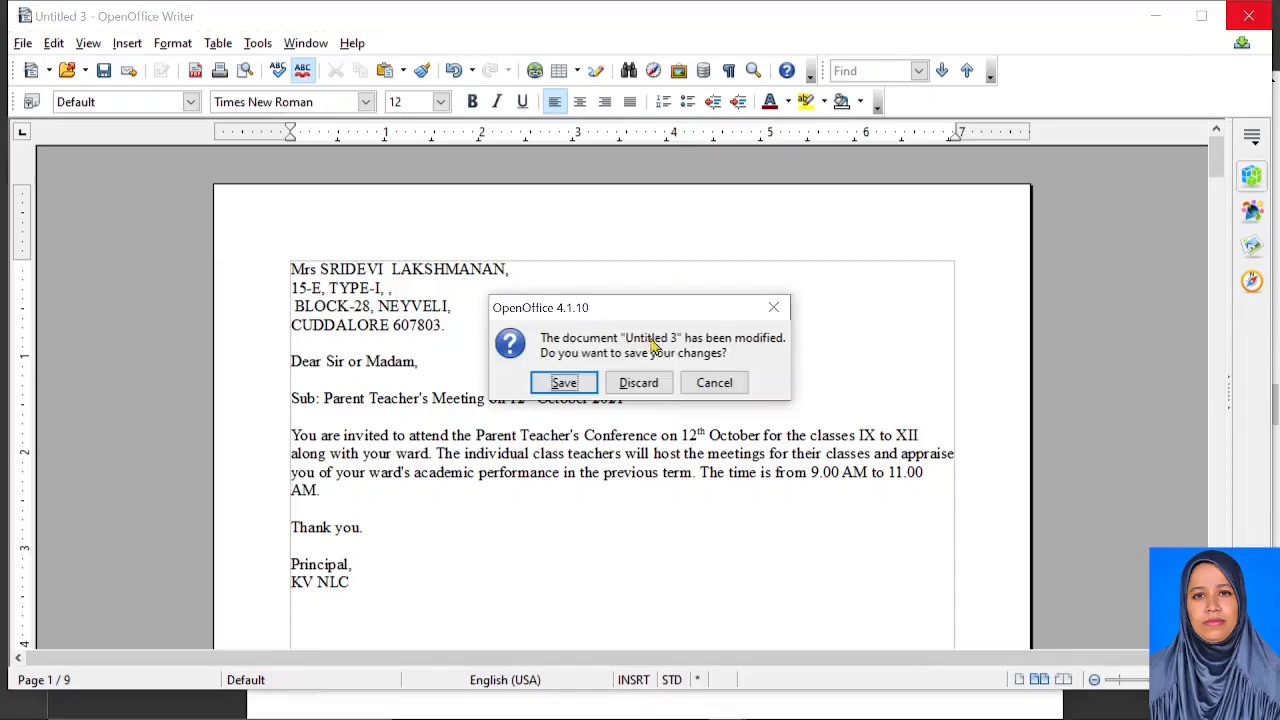
{"action": "left_click", "coordinate": [636, 382]}
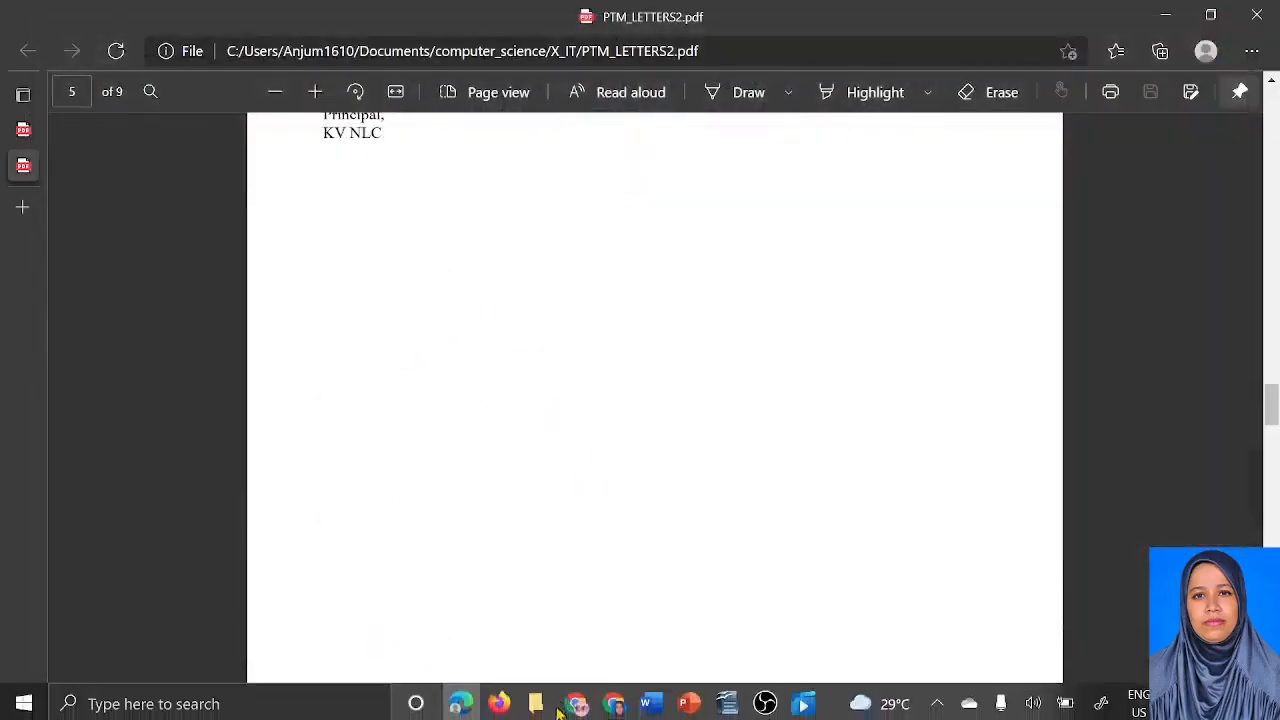
Bring the Untitled 1 letter window back to the front
{"action": "mouse_move", "coordinate": [537, 705]}
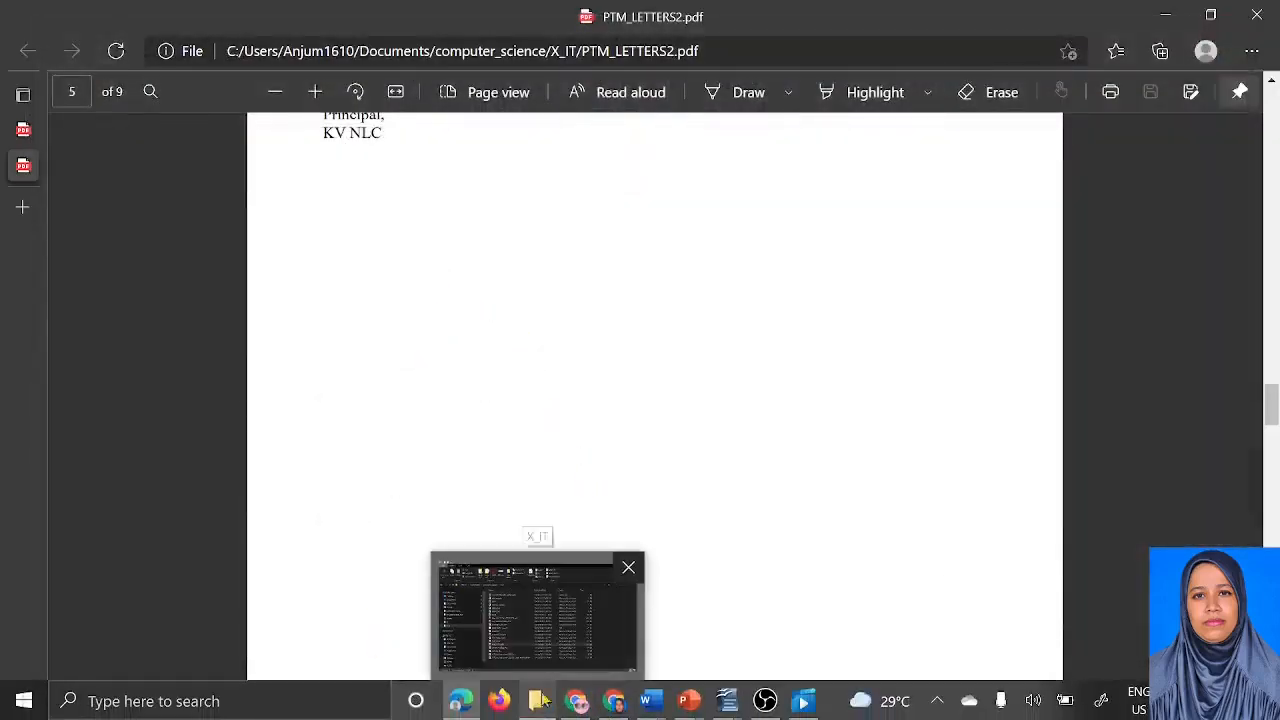
{"action": "mouse_move", "coordinate": [728, 705]}
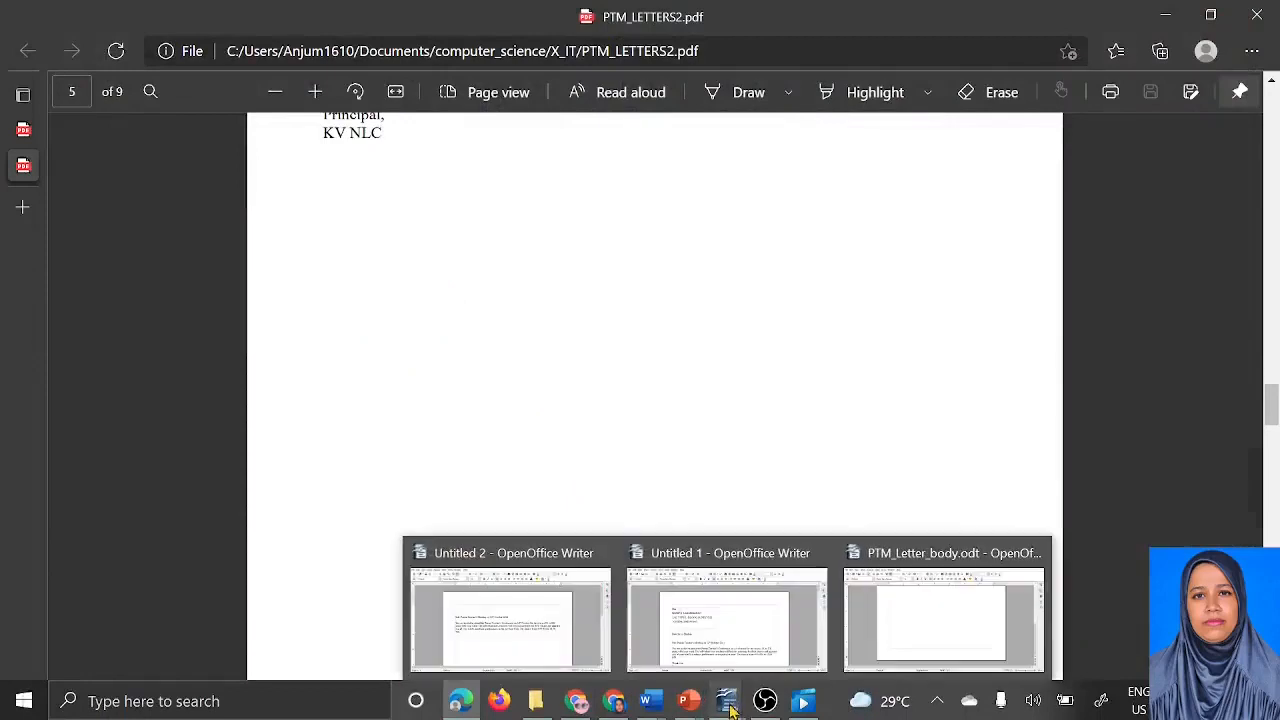
{"action": "left_click", "coordinate": [780, 628]}
{"action": "left_click", "coordinate": [255, 46]}
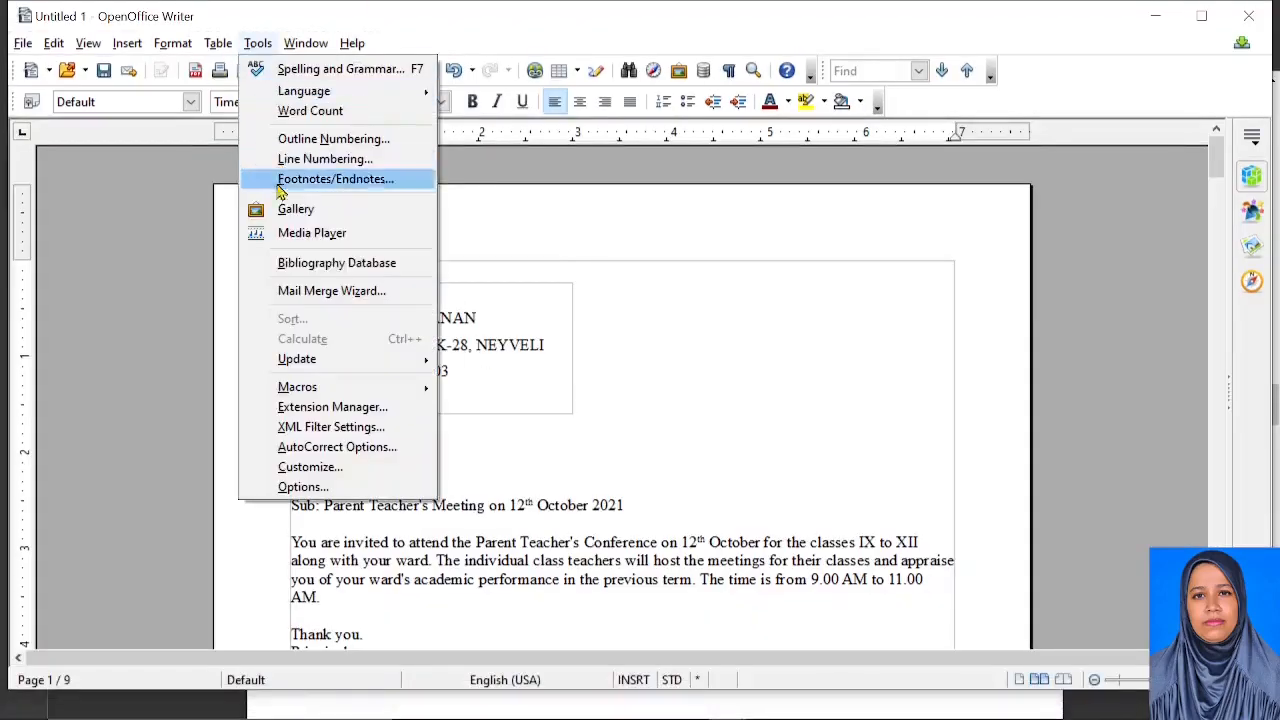
Check the address list in step 3 of the Mail Merge Wizard, then cancel the wizard
{"action": "left_click", "coordinate": [330, 291]}
{"action": "left_click", "coordinate": [323, 214]}
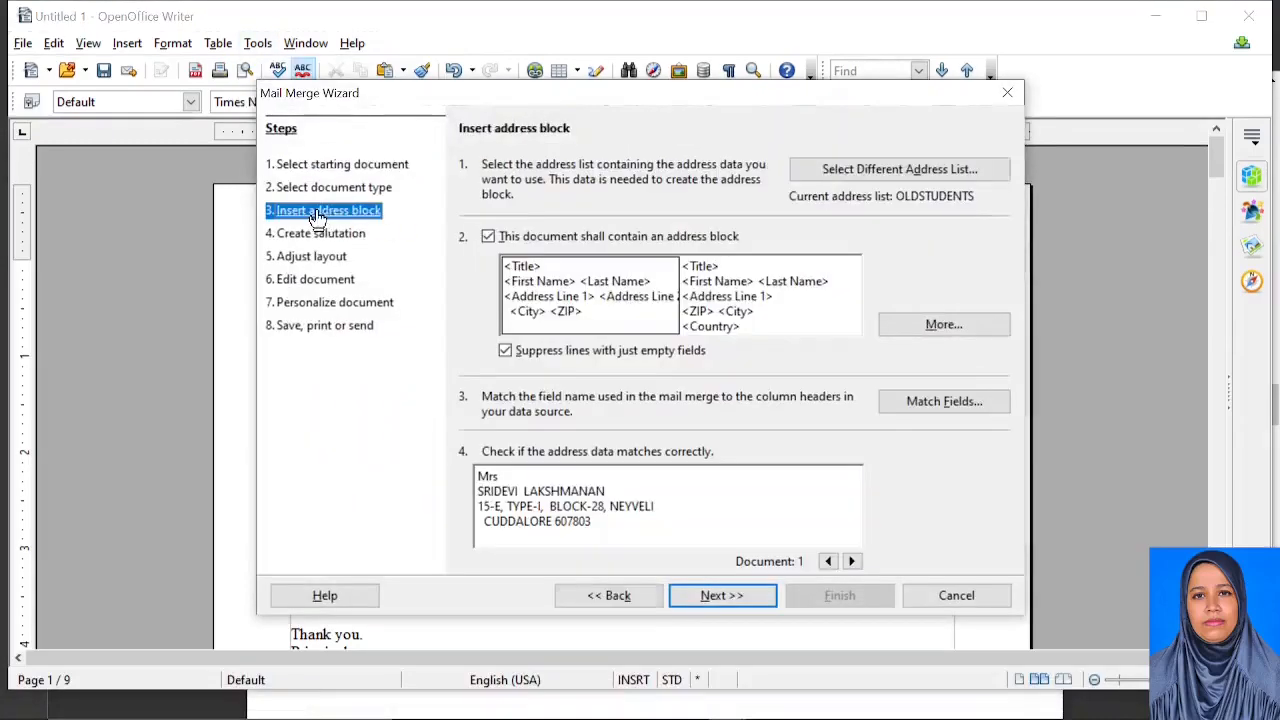
{"action": "left_click", "coordinate": [862, 176]}
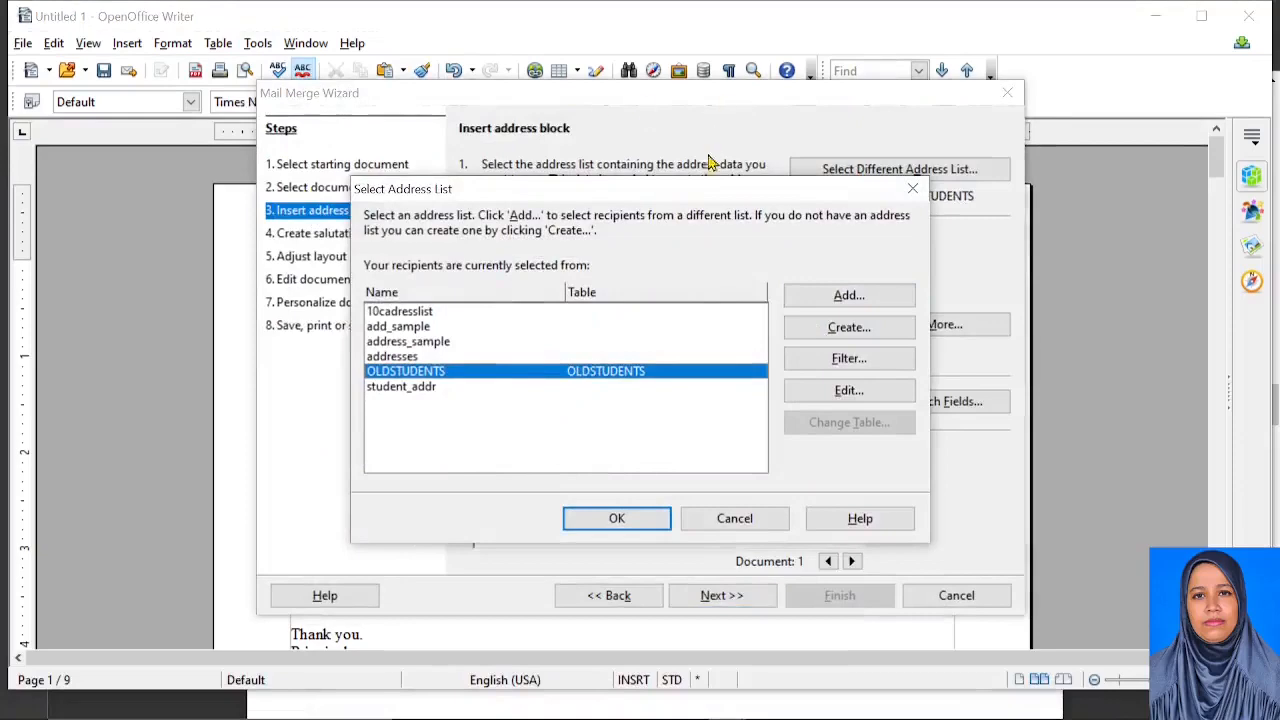
{"action": "left_click", "coordinate": [752, 527]}
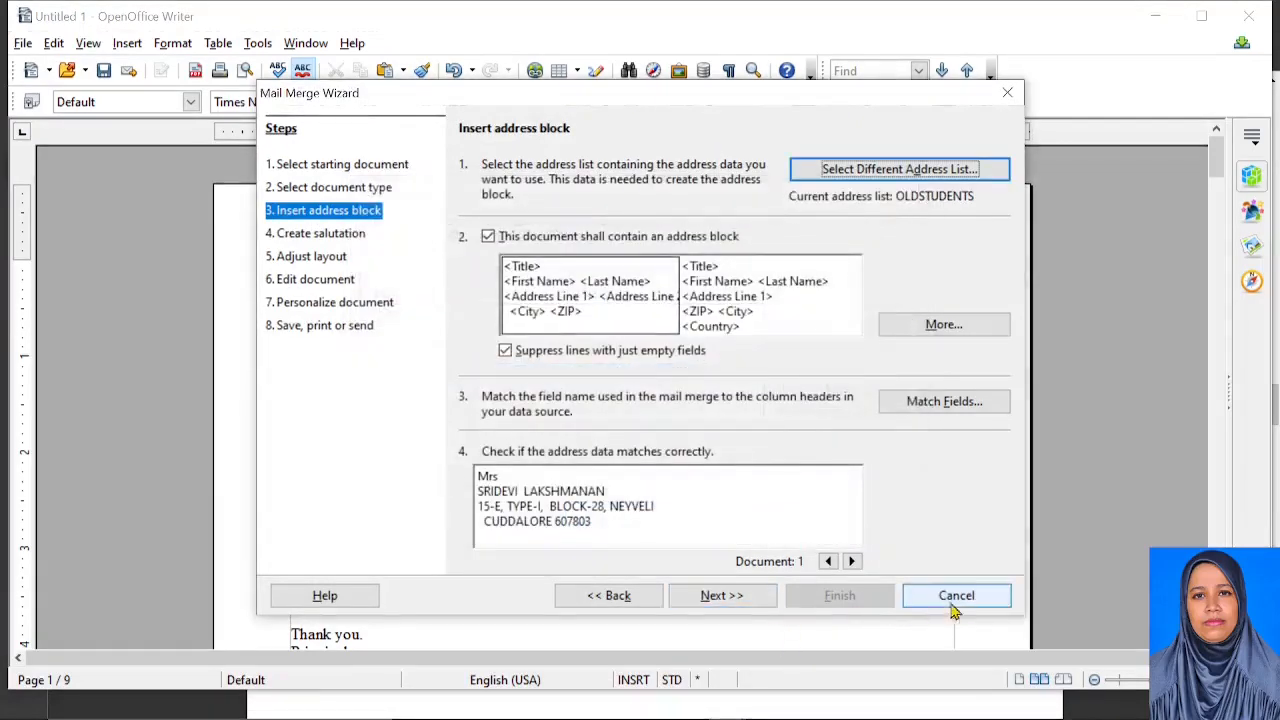
{"action": "left_click", "coordinate": [948, 595]}
Launch OpenOffice Calc by searching Windows for CALC
{"action": "left_click", "coordinate": [214, 698]}
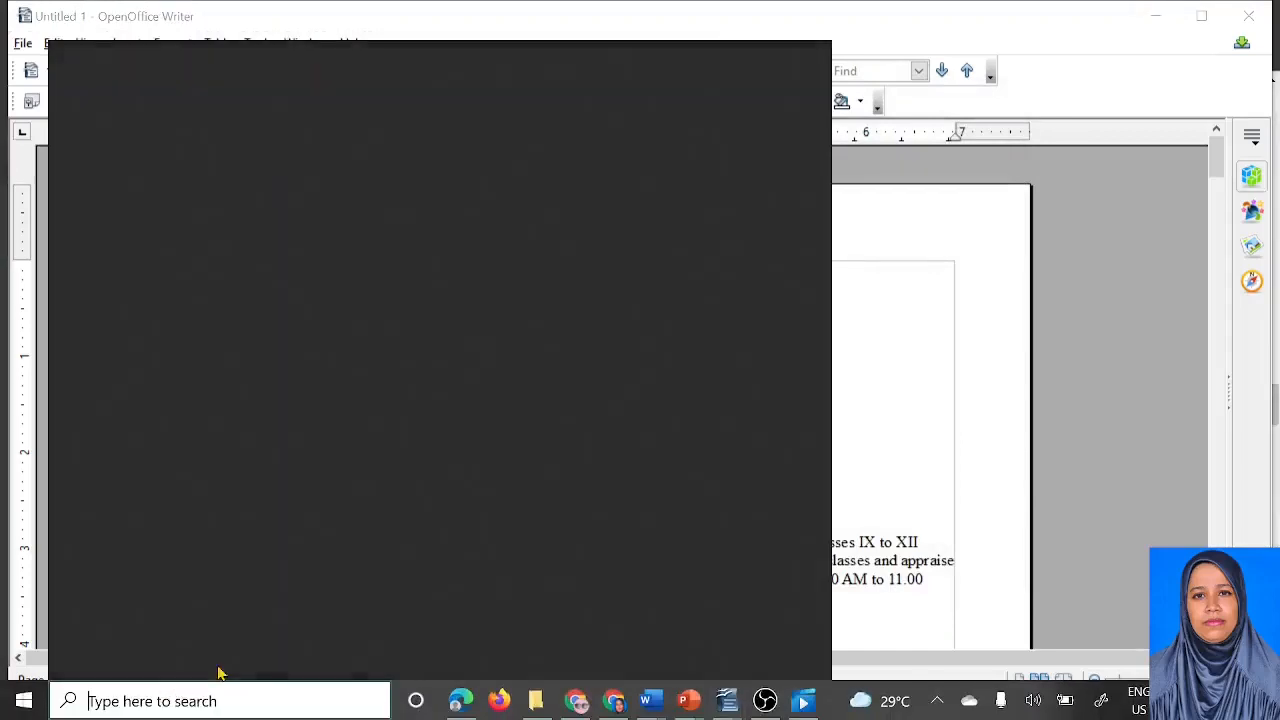
{"action": "type", "text": "CALC"}
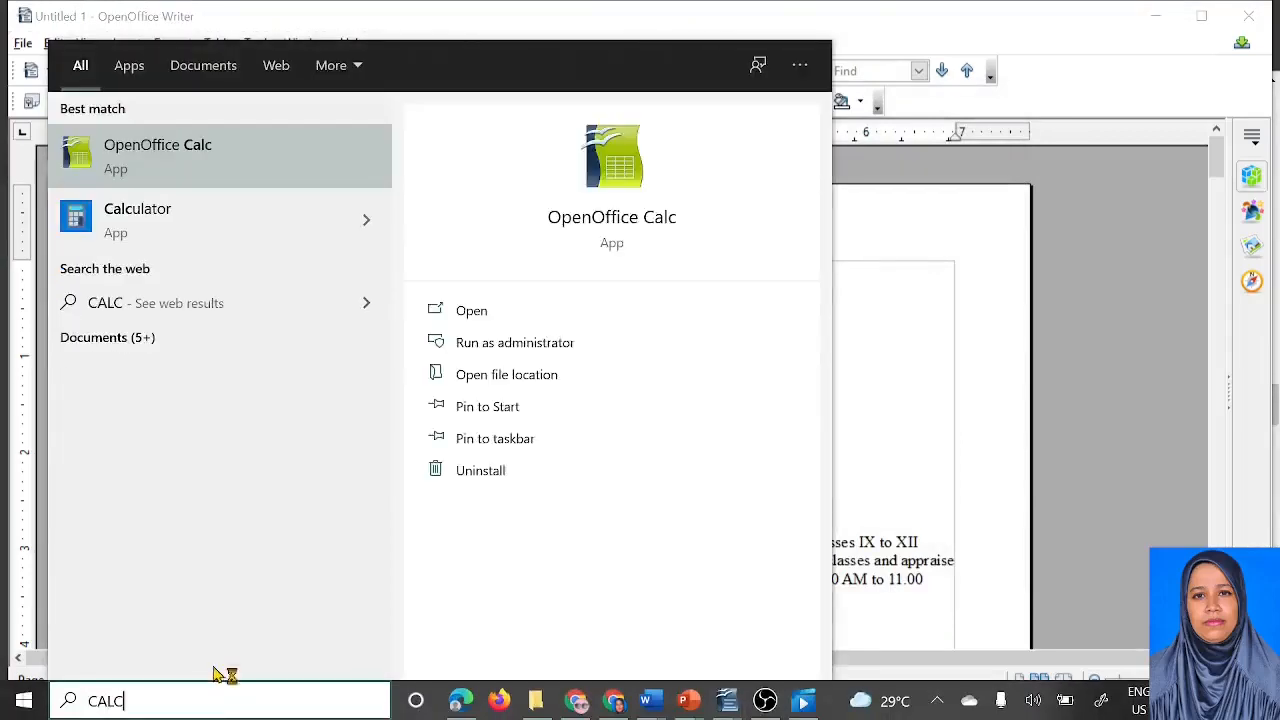
{"action": "key", "text": "Return"}
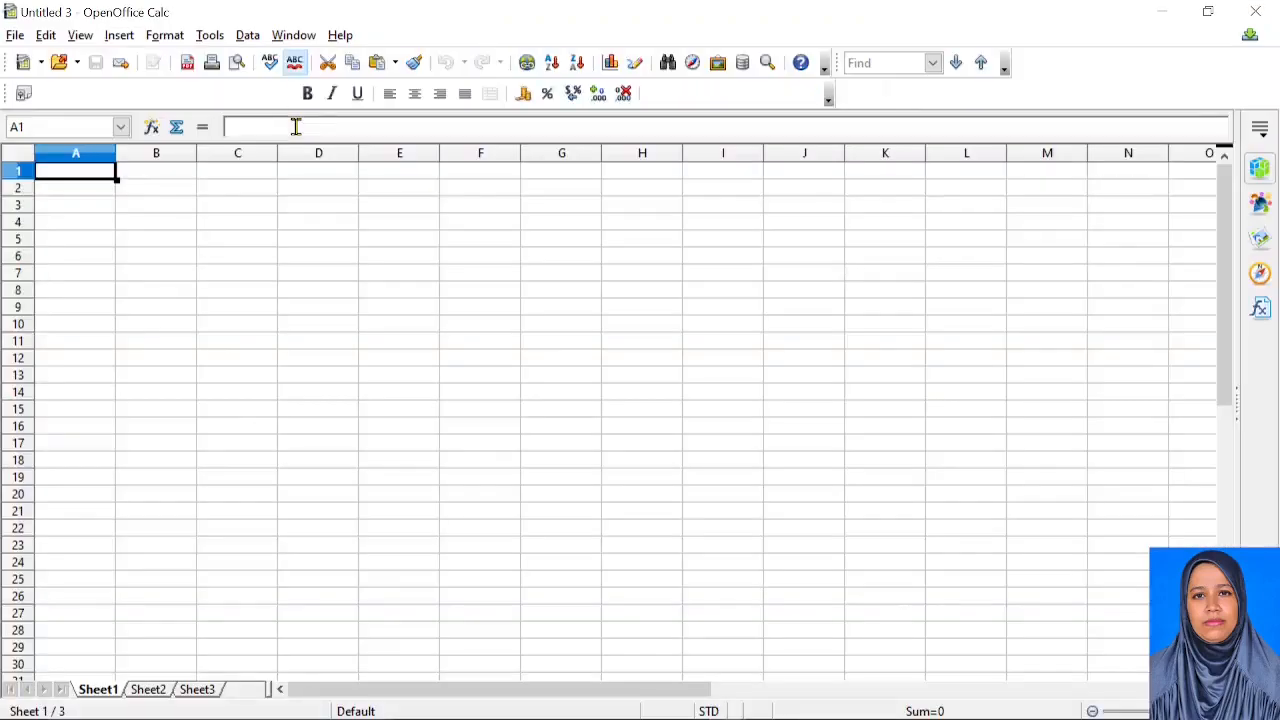
Enter headers Title, First Name, Last Name, Address Line 1 and Address Line2 in A1–E1
{"action": "type", "text": "tITLE"}
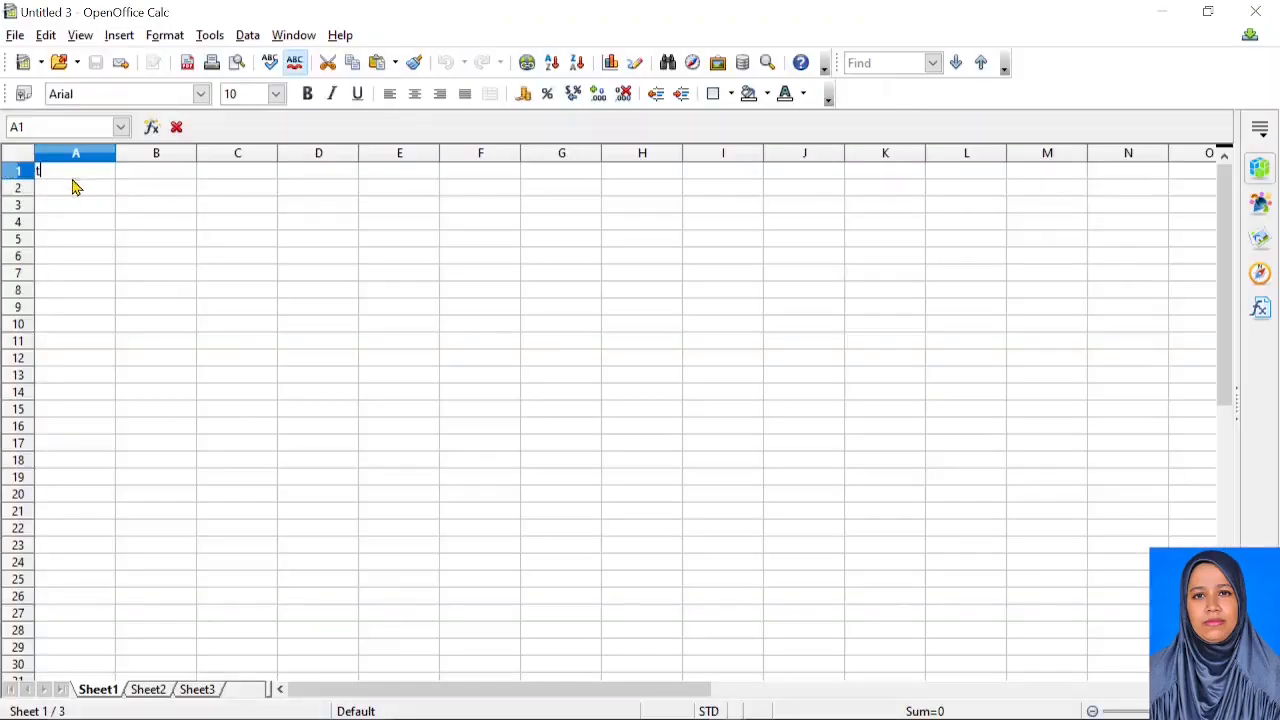
{"action": "key", "text": "Caps_Lock"}
{"action": "key", "text": "BackSpace"}
{"action": "key", "text": "BackSpace"}
{"action": "key", "text": "BackSpace"}
{"action": "key", "text": "BackSpace"}
{"action": "key", "text": "BackSpace"}
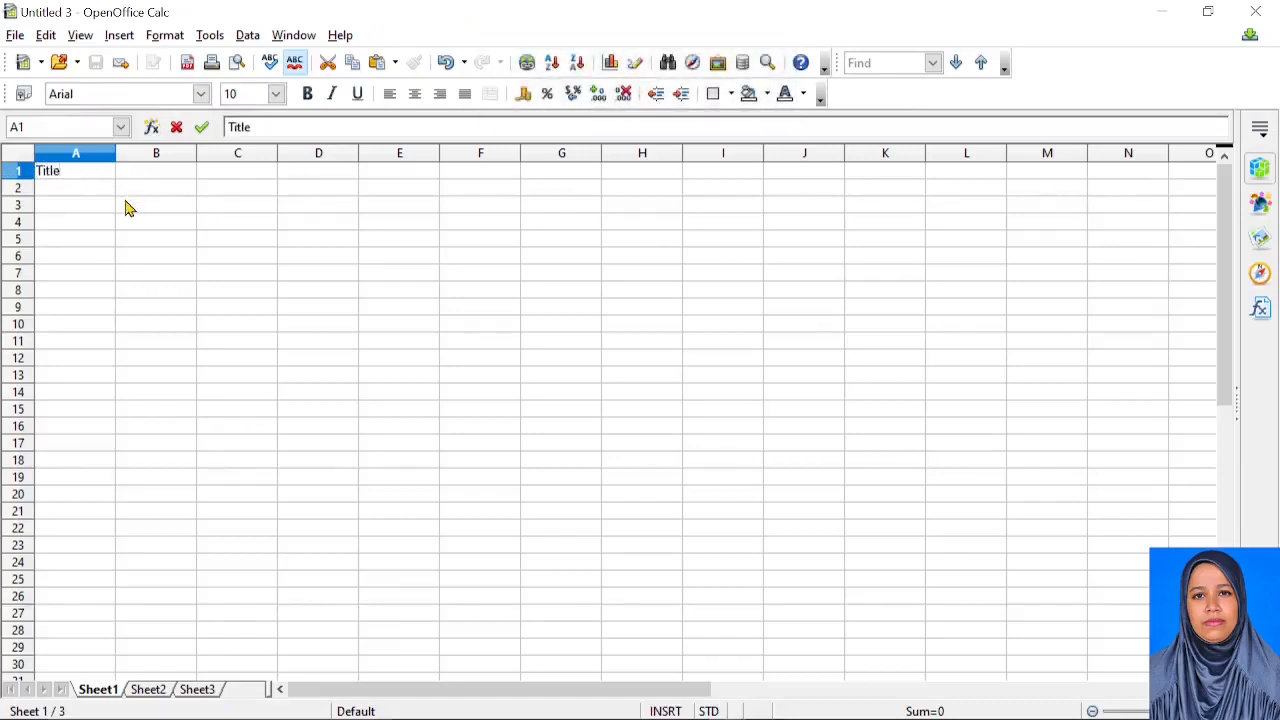
{"action": "key", "text": "Tab"}
{"action": "type", "text": "First N"}
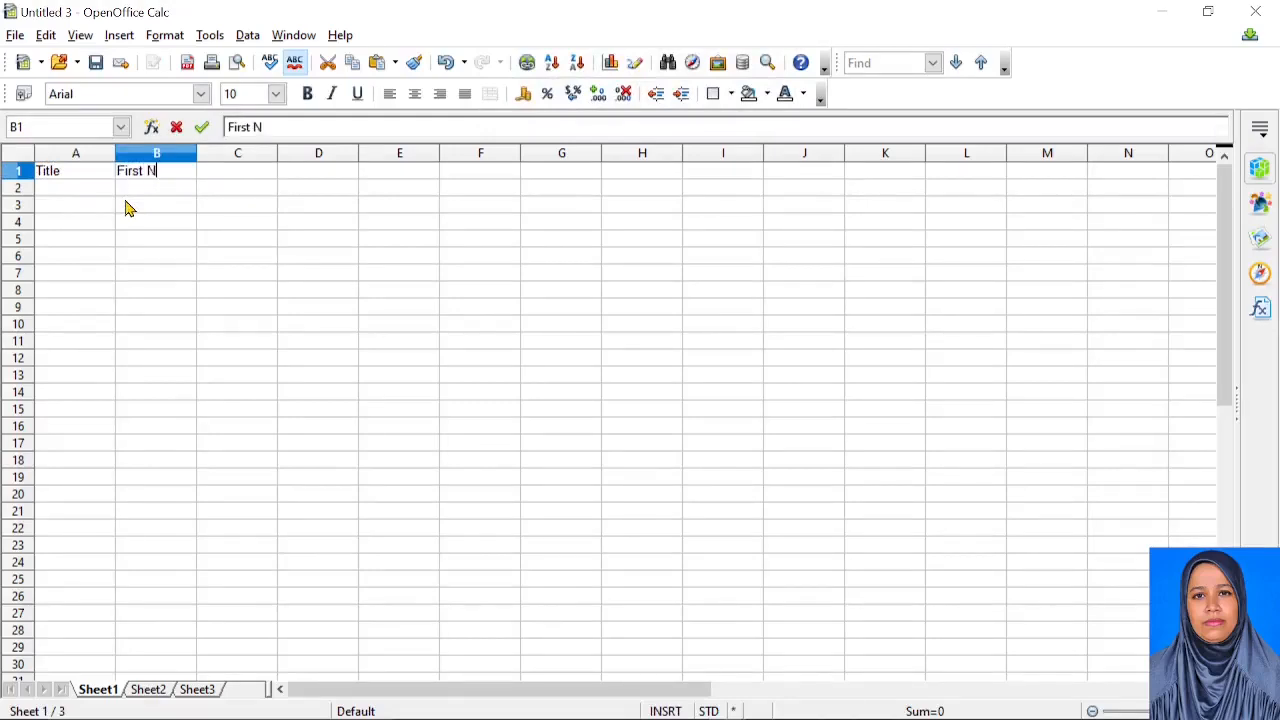
{"action": "type", "text": "ame"}
{"action": "key", "text": "Tab"}
{"action": "type", "text": "Las"}
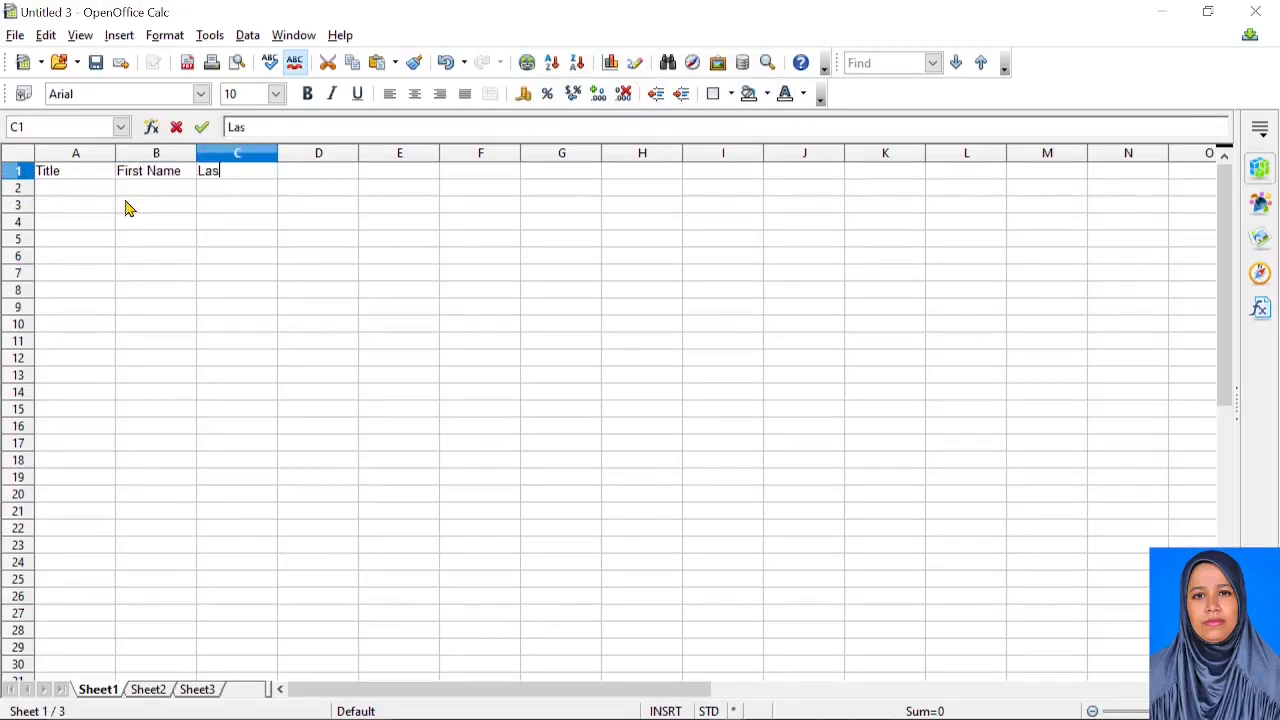
{"action": "type", "text": "t Name"}
{"action": "key", "text": "Tab"}
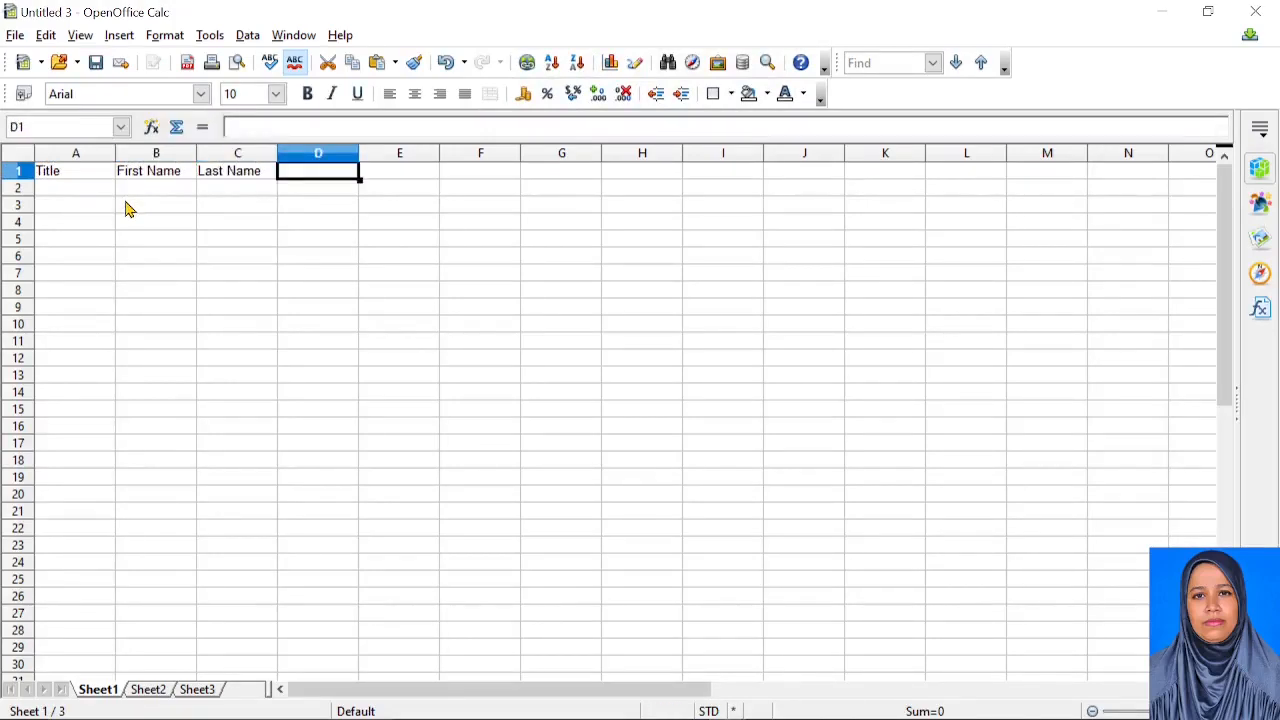
{"action": "type", "text": "Address Li"}
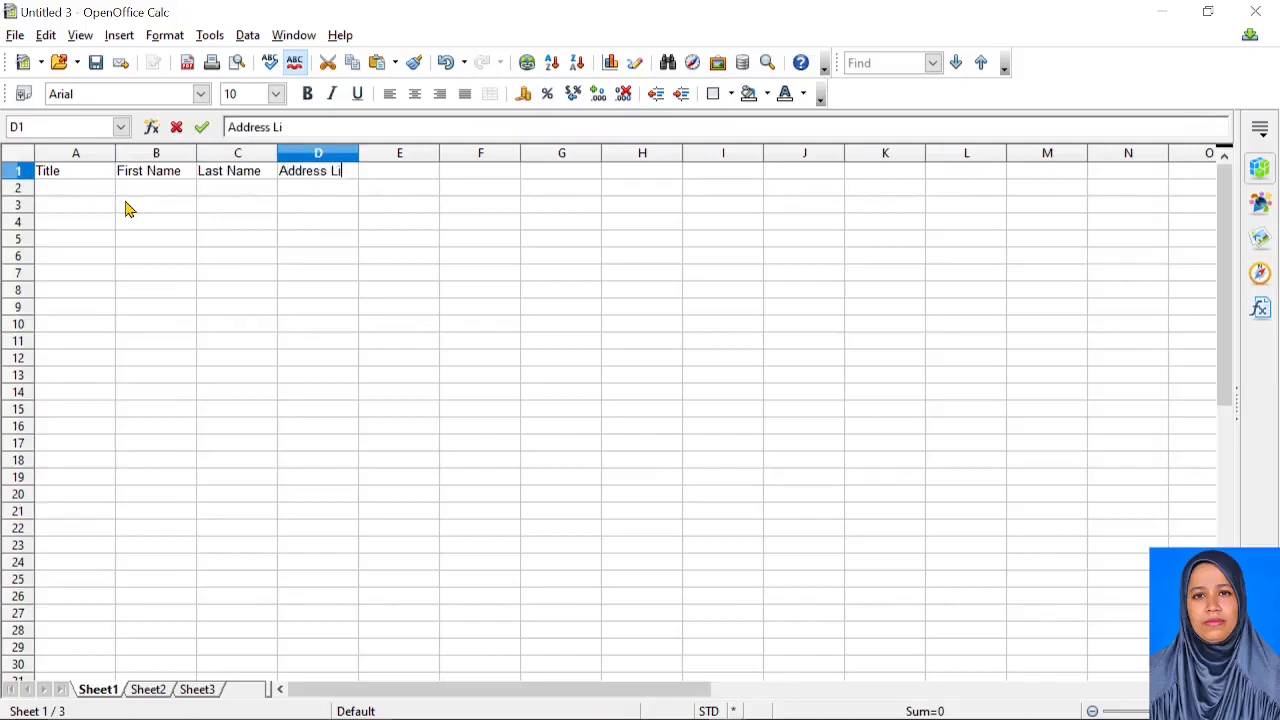
{"action": "type", "text": "ne 1"}
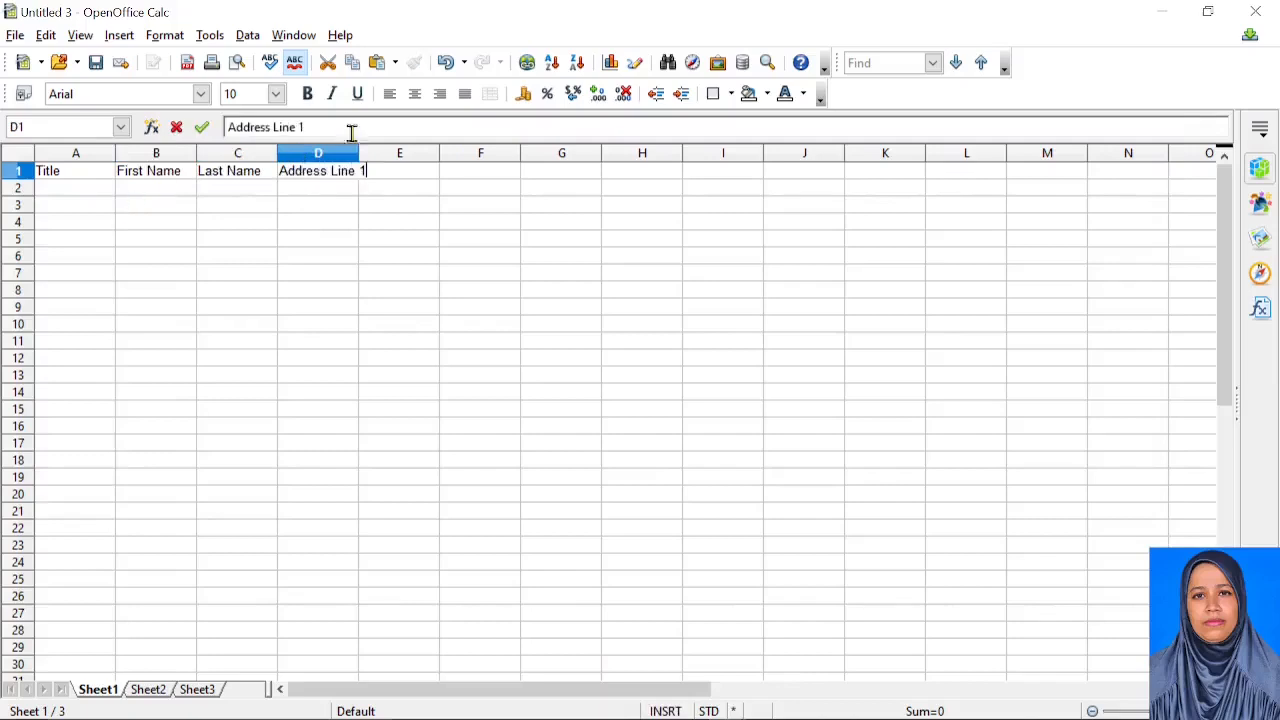
{"action": "left_click", "coordinate": [420, 177]}
{"action": "type", "text": "Ad"}
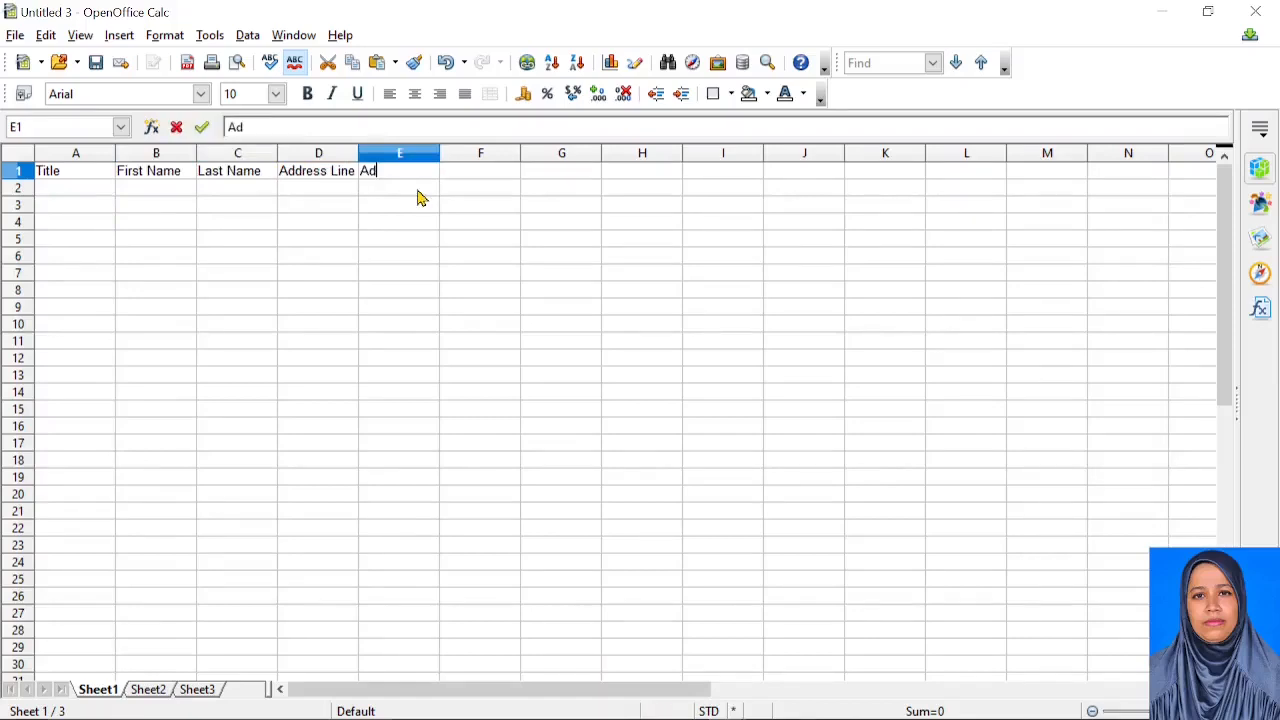
{"action": "type", "text": "dress Line2"}
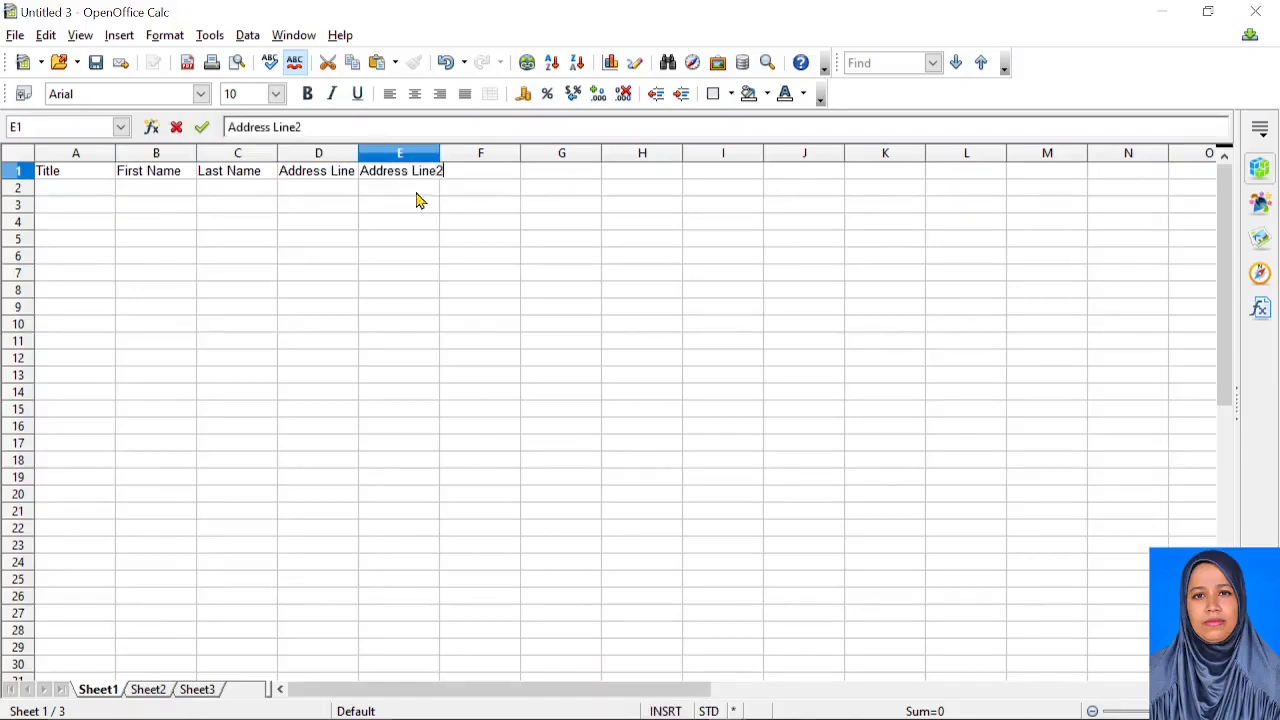
{"action": "key", "text": "Tab"}
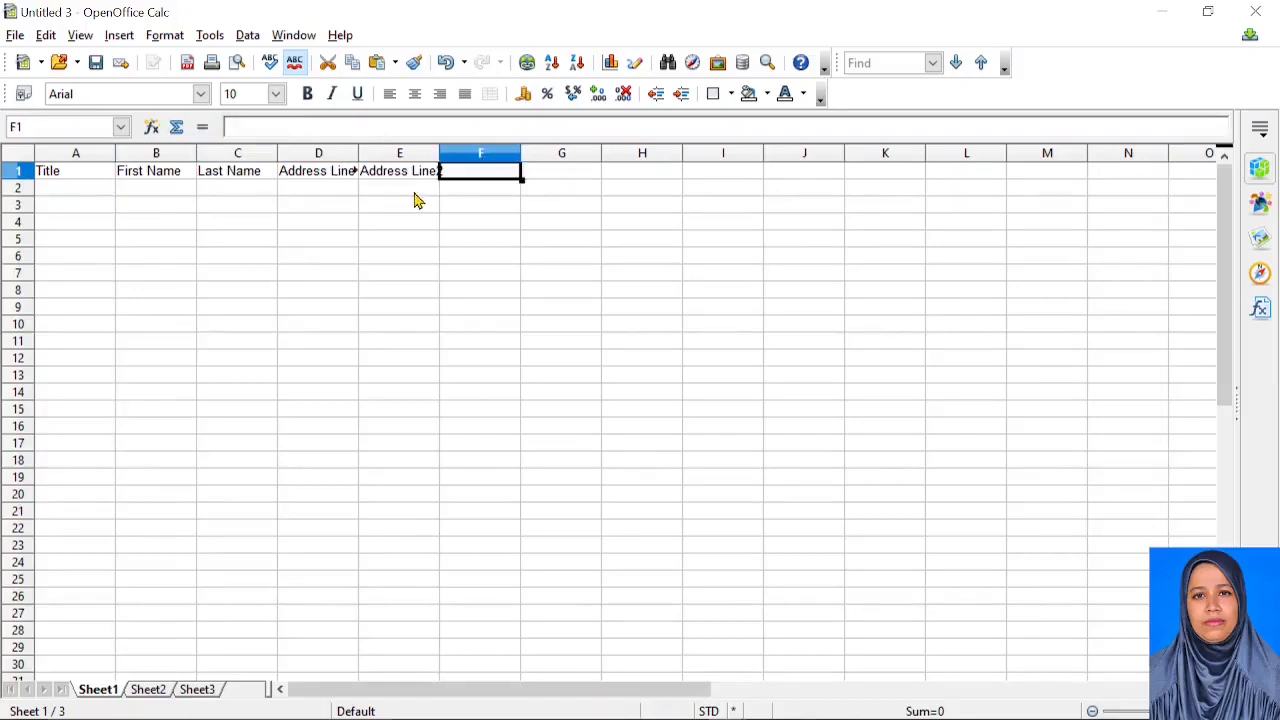
Enter headers City, State, Pin, Mobile, Gender and Email in F1–K1, then start the first record in A2
{"action": "type", "text": "City"}
{"action": "key", "text": "Tab"}
{"action": "type", "text": "S"}
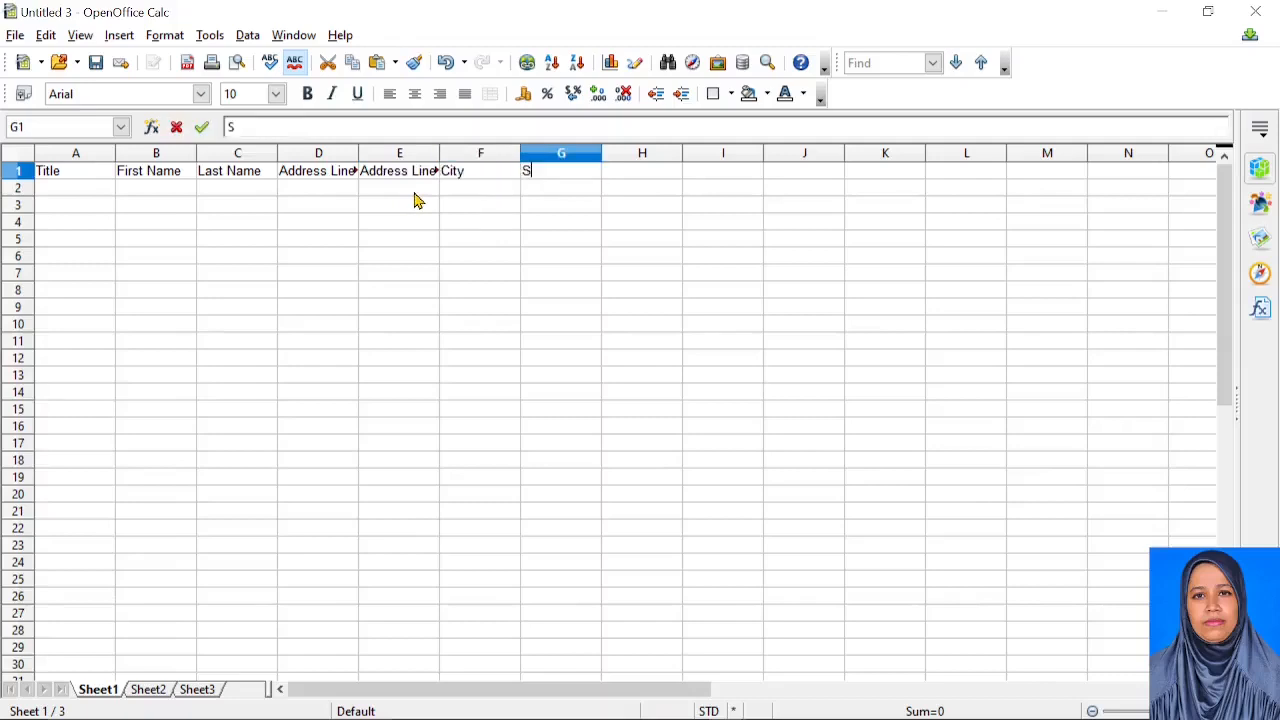
{"action": "type", "text": "tate"}
{"action": "key", "text": "Tab"}
{"action": "type", "text": "Pin"}
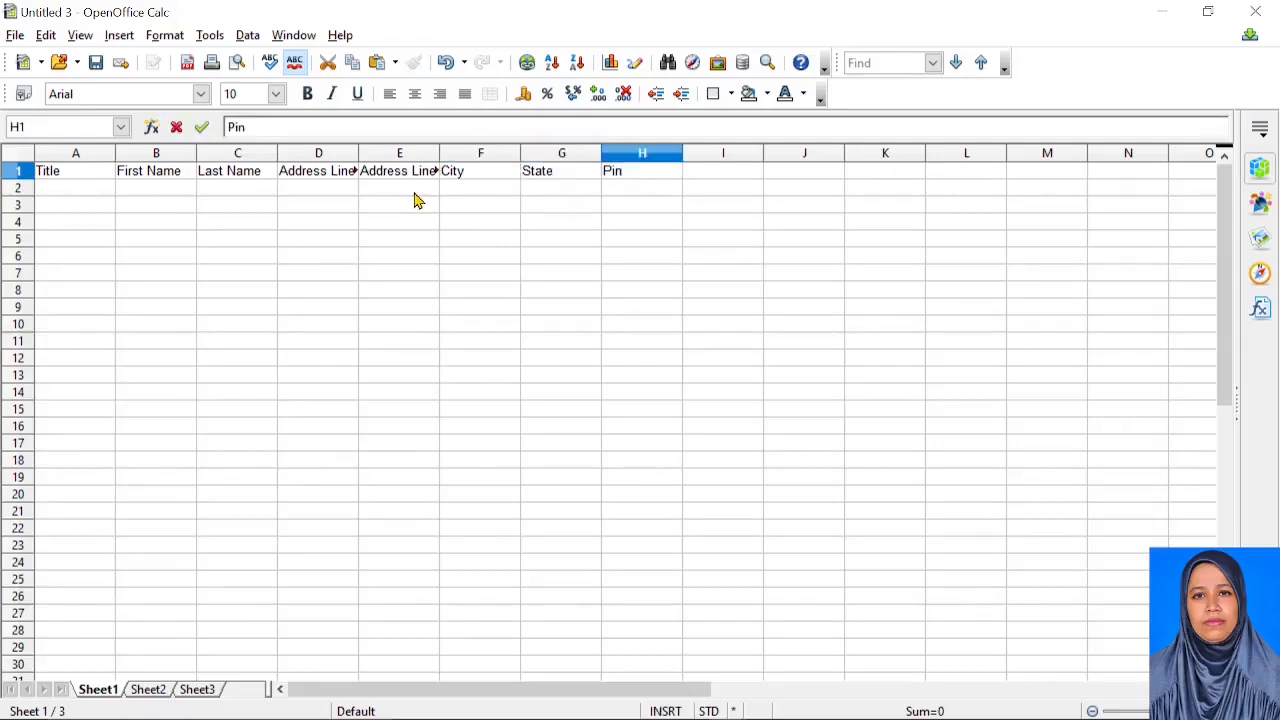
{"action": "key", "text": "Tab"}
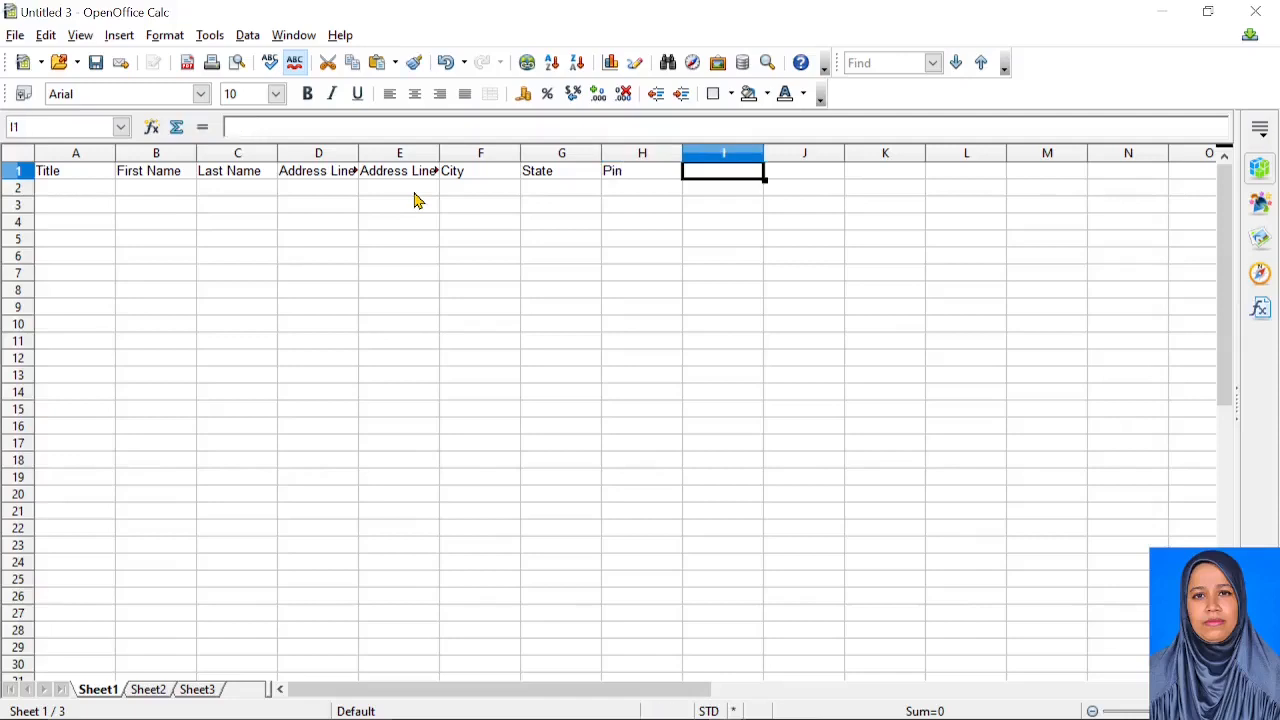
{"action": "type", "text": "Mobile"}
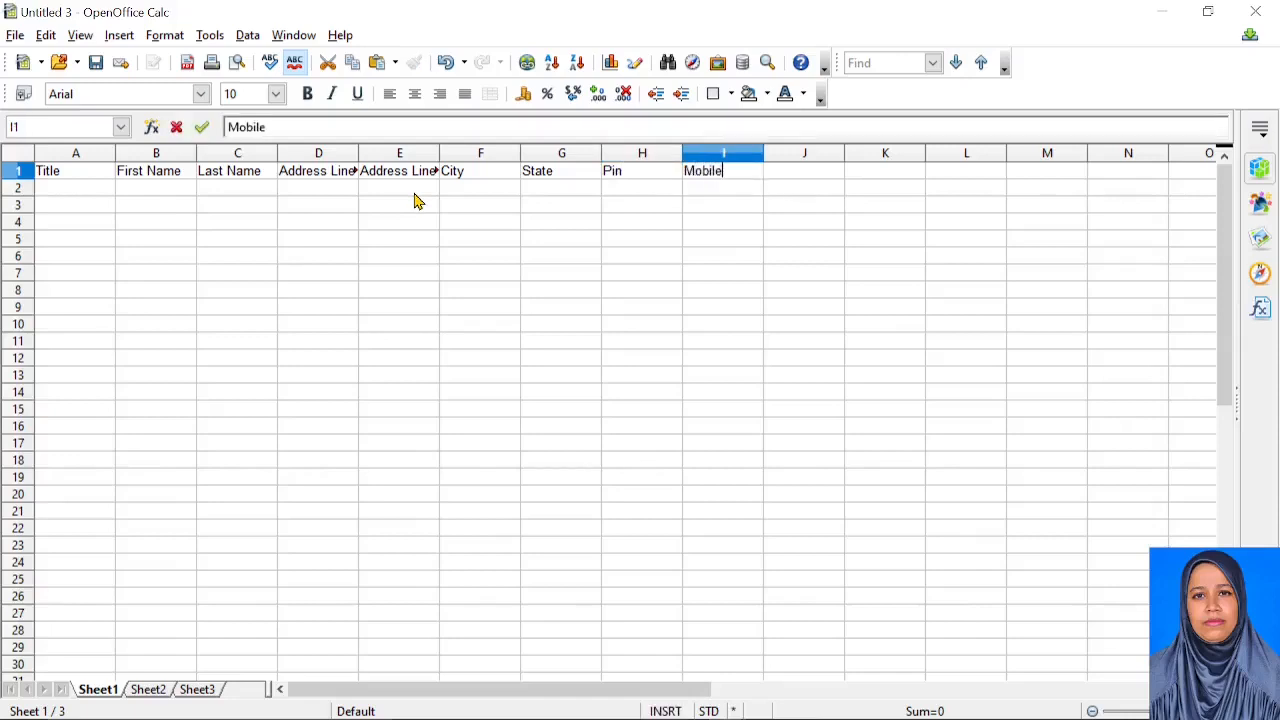
{"action": "key", "text": "Tab"}
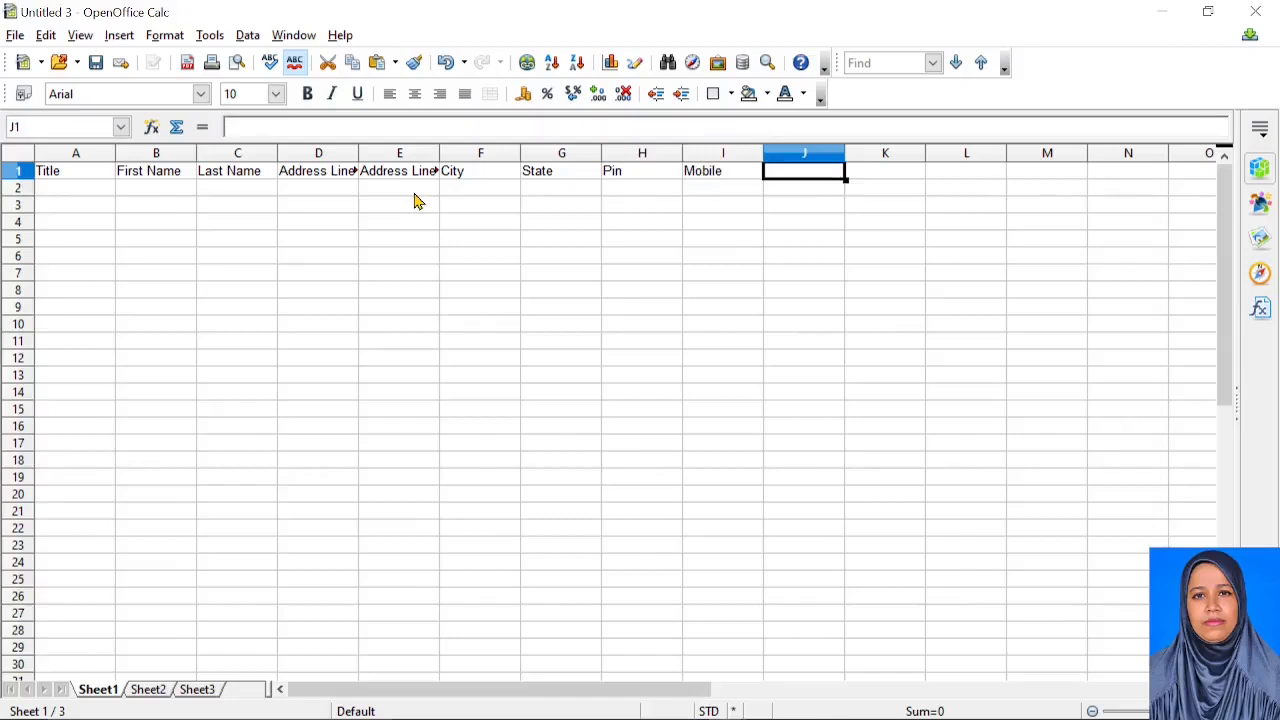
{"action": "type", "text": "Gender"}
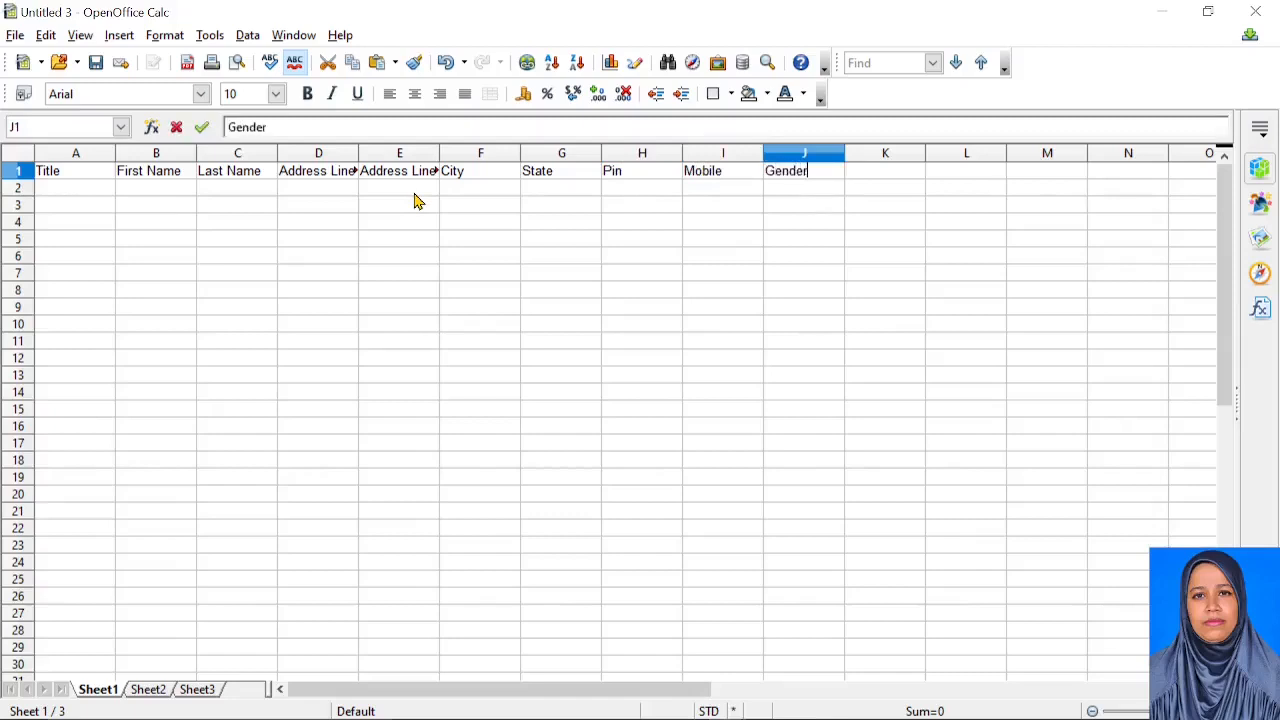
{"action": "key", "text": "Tab"}
{"action": "type", "text": "DEmai"}
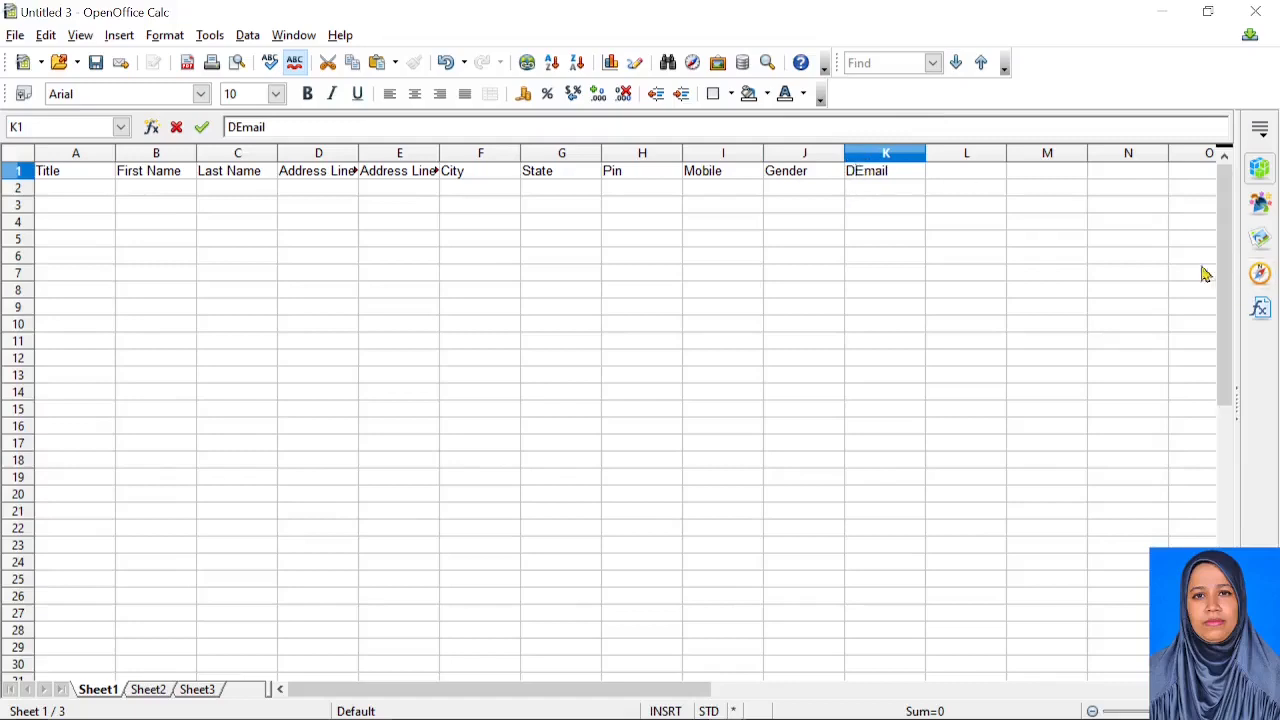
{"action": "key", "text": "BackSpace"}
{"action": "left_click", "coordinate": [85, 200]}
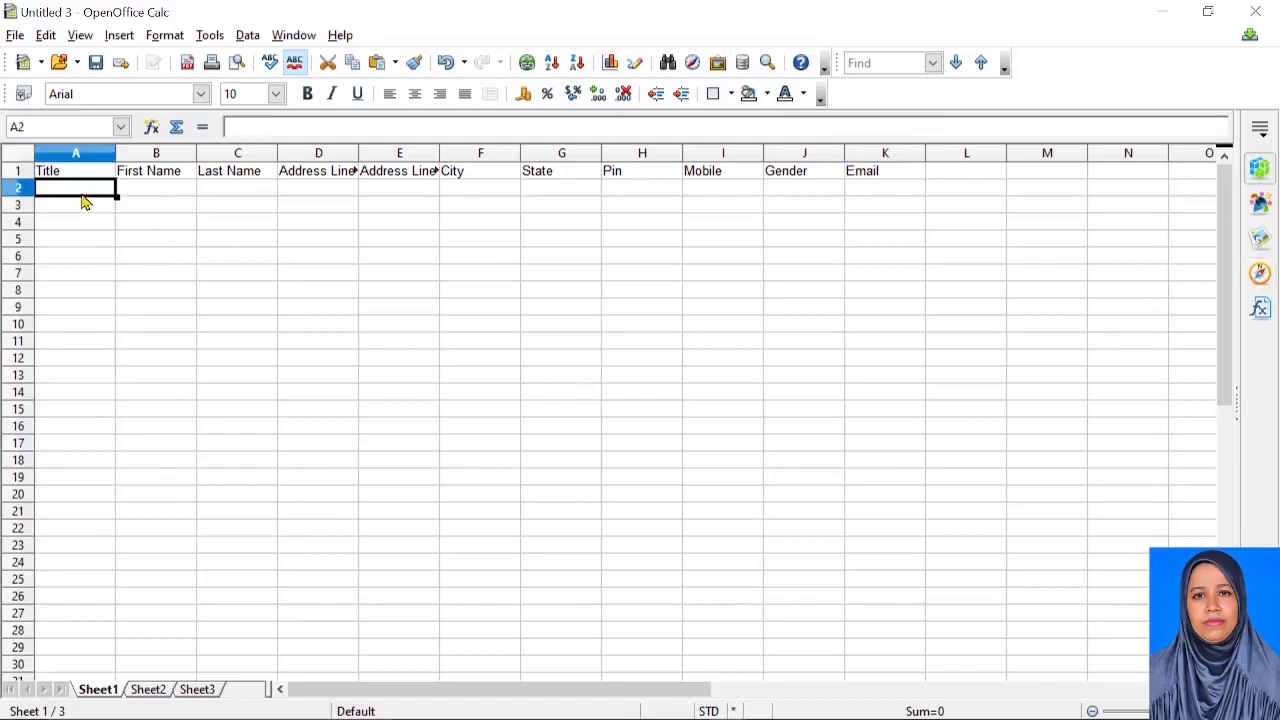
{"action": "type", "text": "aa"}
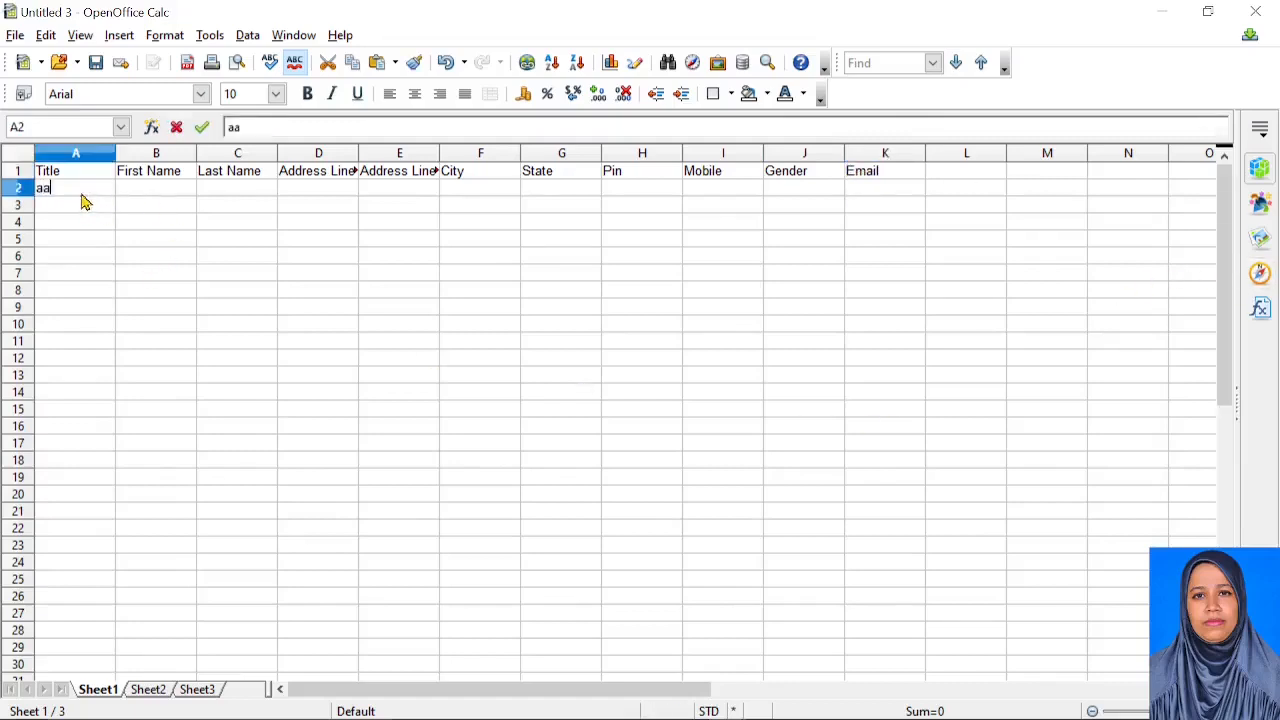
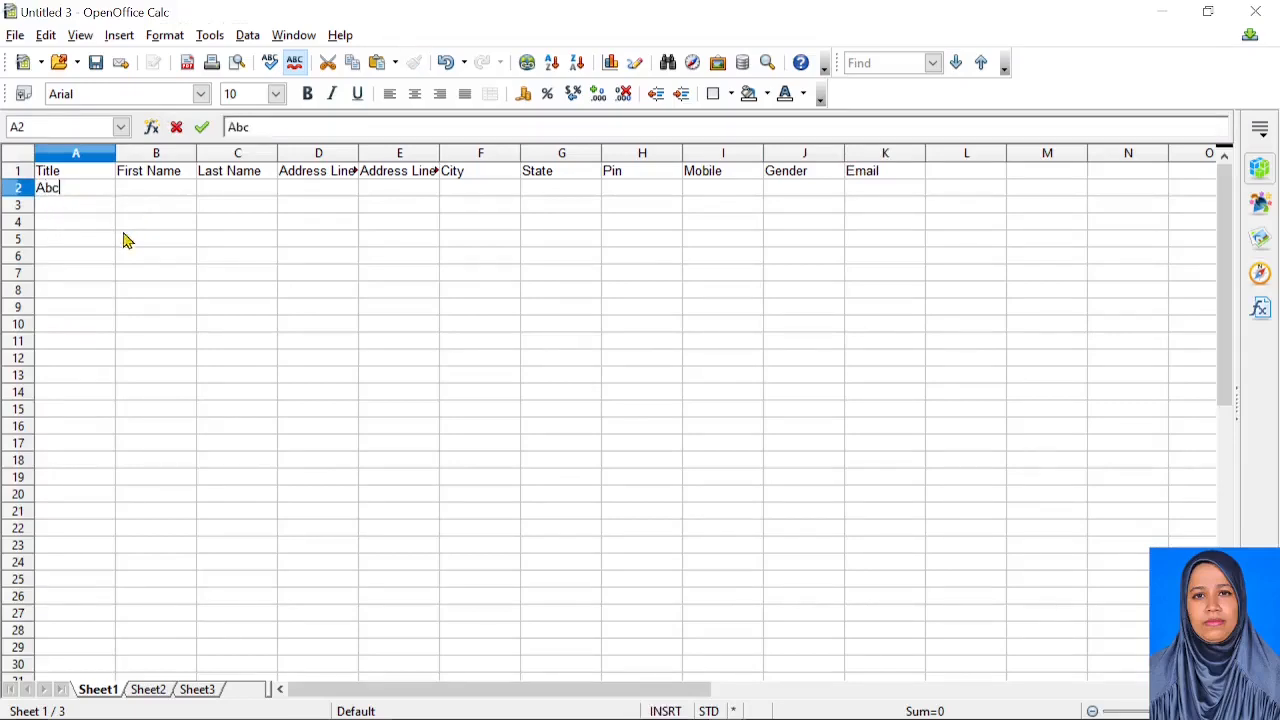
Enter the titles Mr, Mrs and Mr in cells A2 to A4
{"action": "key", "text": "BackSpace"}
{"action": "key", "text": "BackSpace"}
{"action": "key", "text": "Return"}
{"action": "type", "text": "Mrs"}
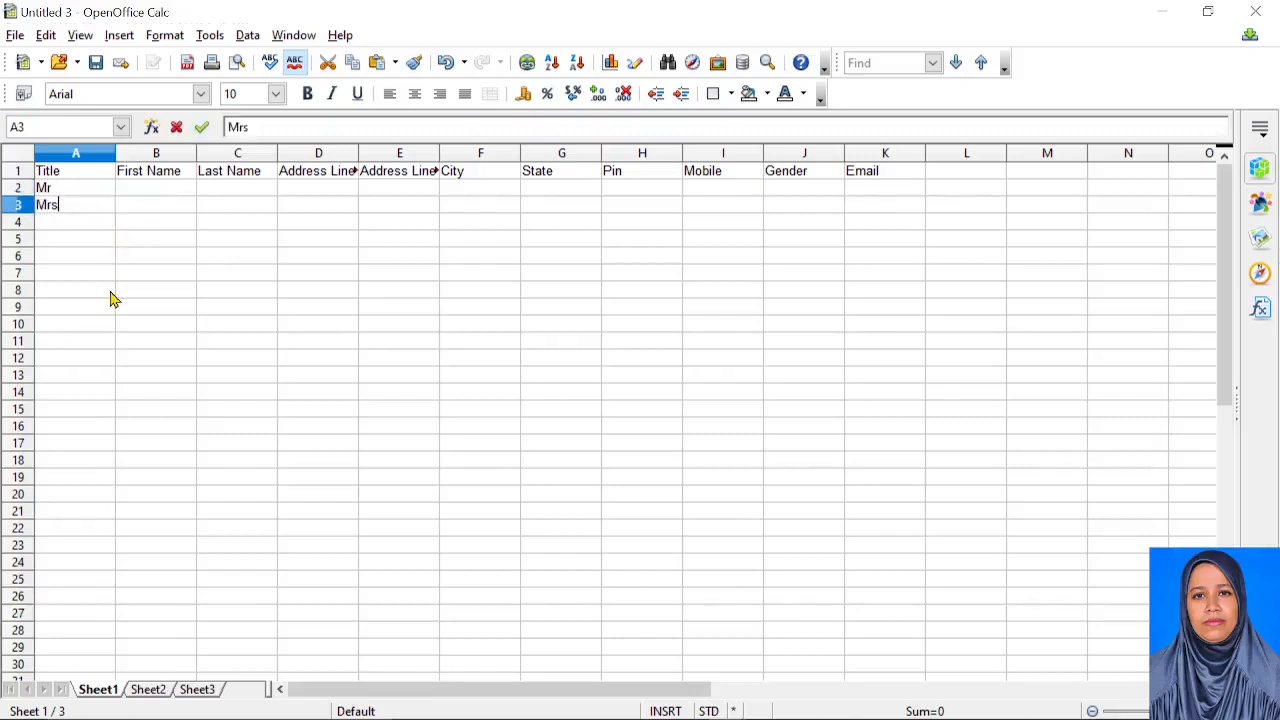
{"action": "left_click", "coordinate": [89, 228]}
{"action": "type", "text": "Mr"}
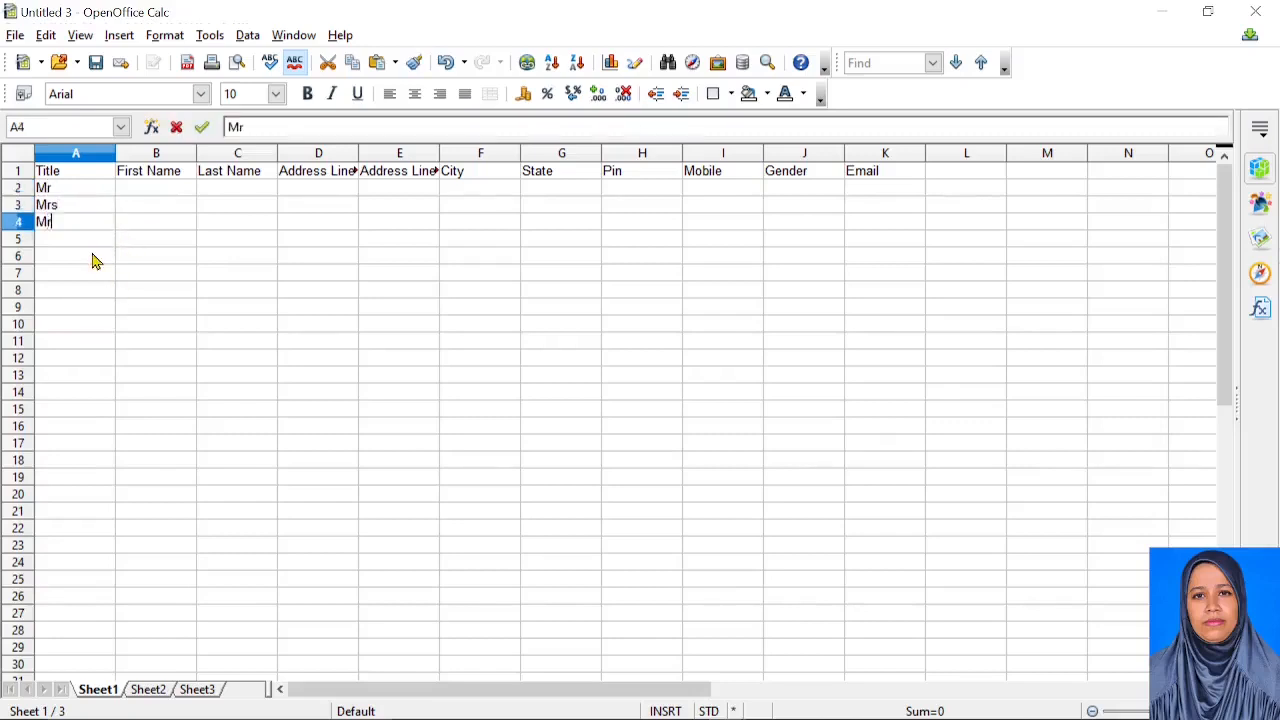
Enter the first recipient's first and last name in B2 and C2, and autofit columns D and E
{"action": "left_click", "coordinate": [178, 190]}
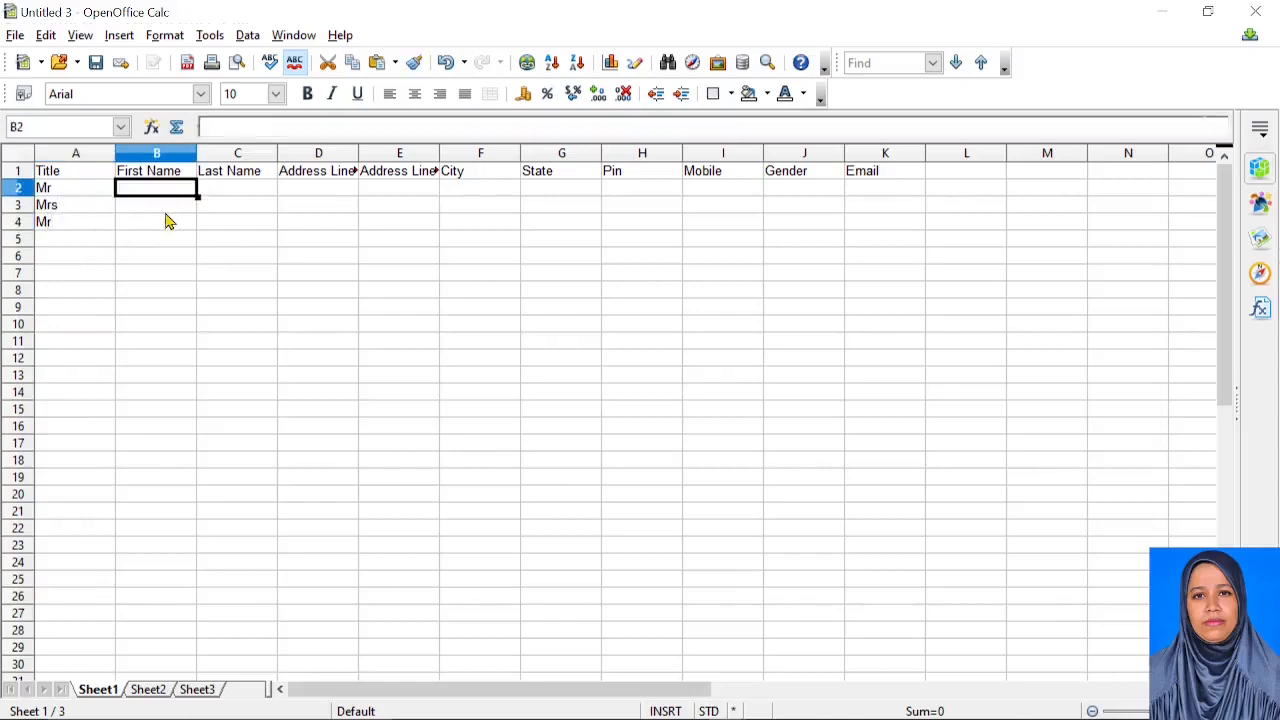
{"action": "left_click", "coordinate": [272, 193]}
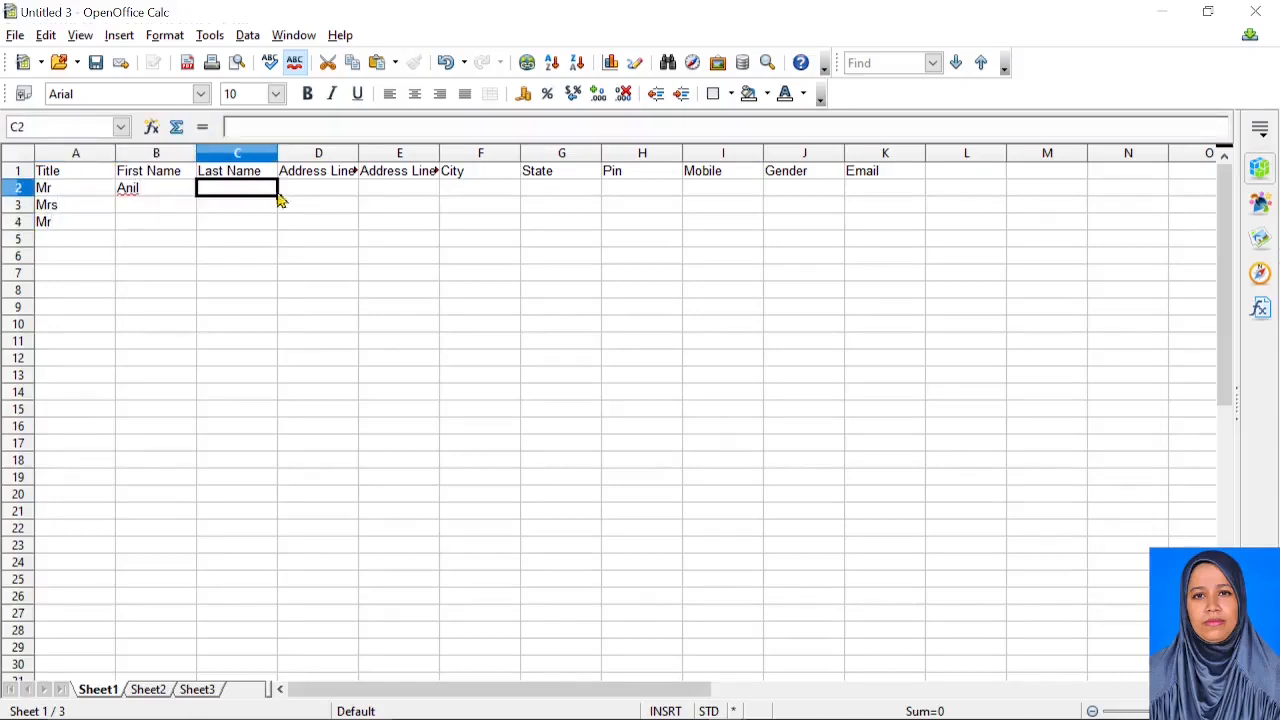
{"action": "double_click", "coordinate": [357, 152]}
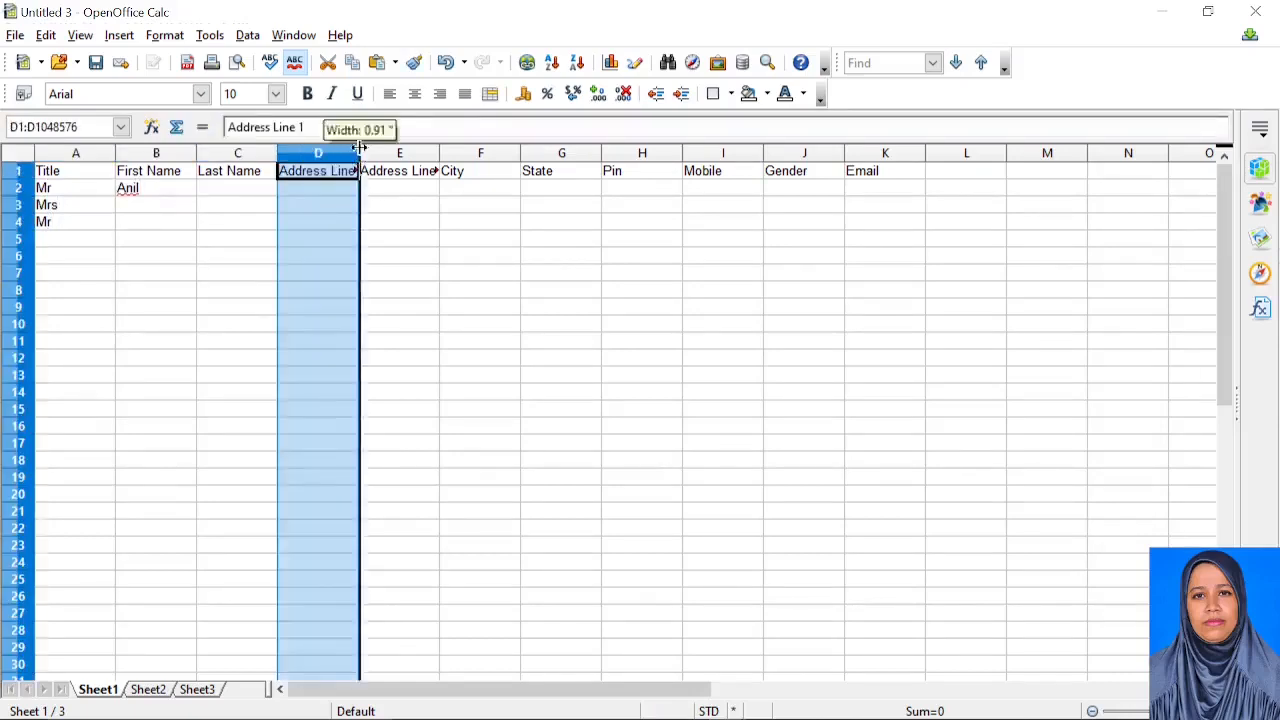
{"action": "double_click", "coordinate": [457, 152]}
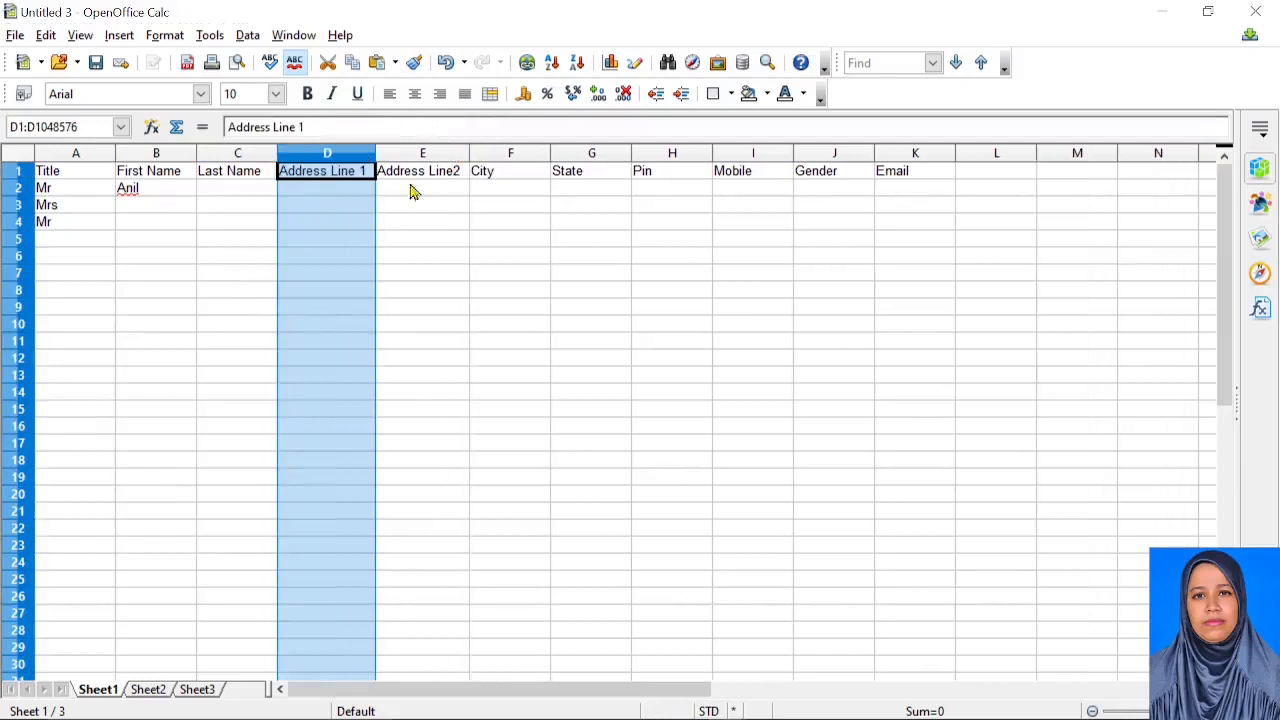
{"action": "left_click", "coordinate": [237, 193]}
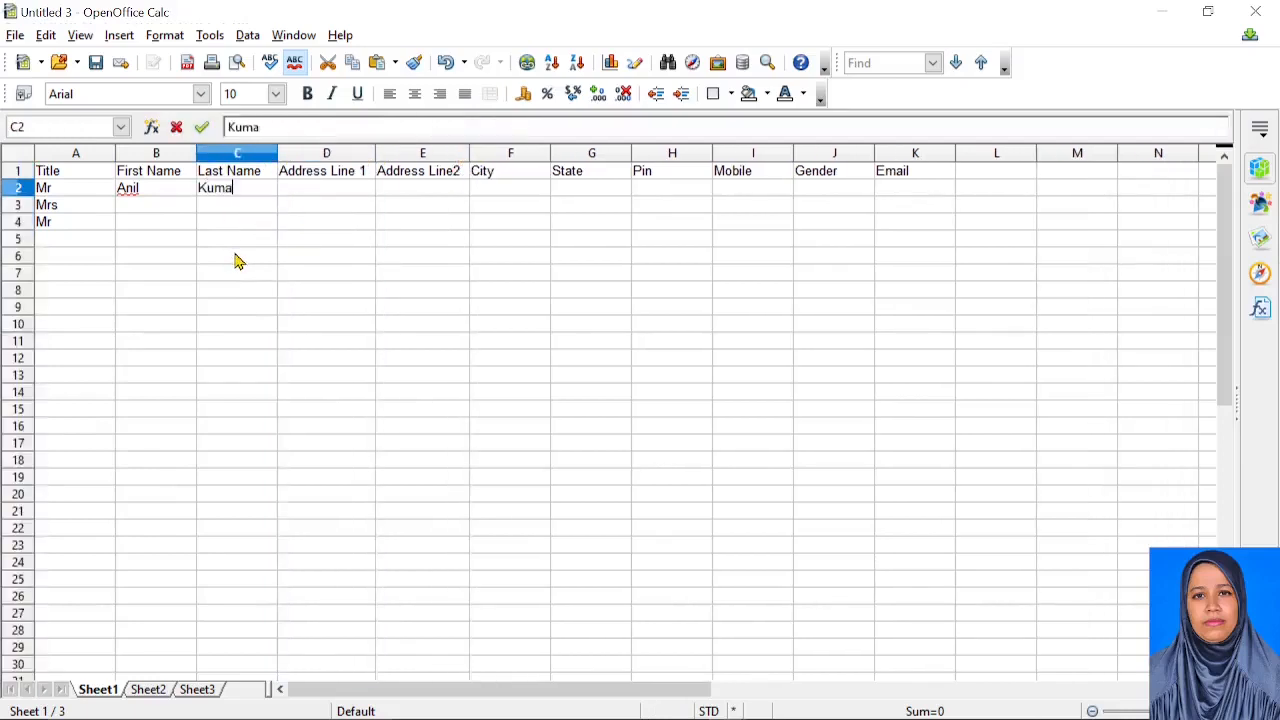
{"action": "left_click", "coordinate": [332, 197]}
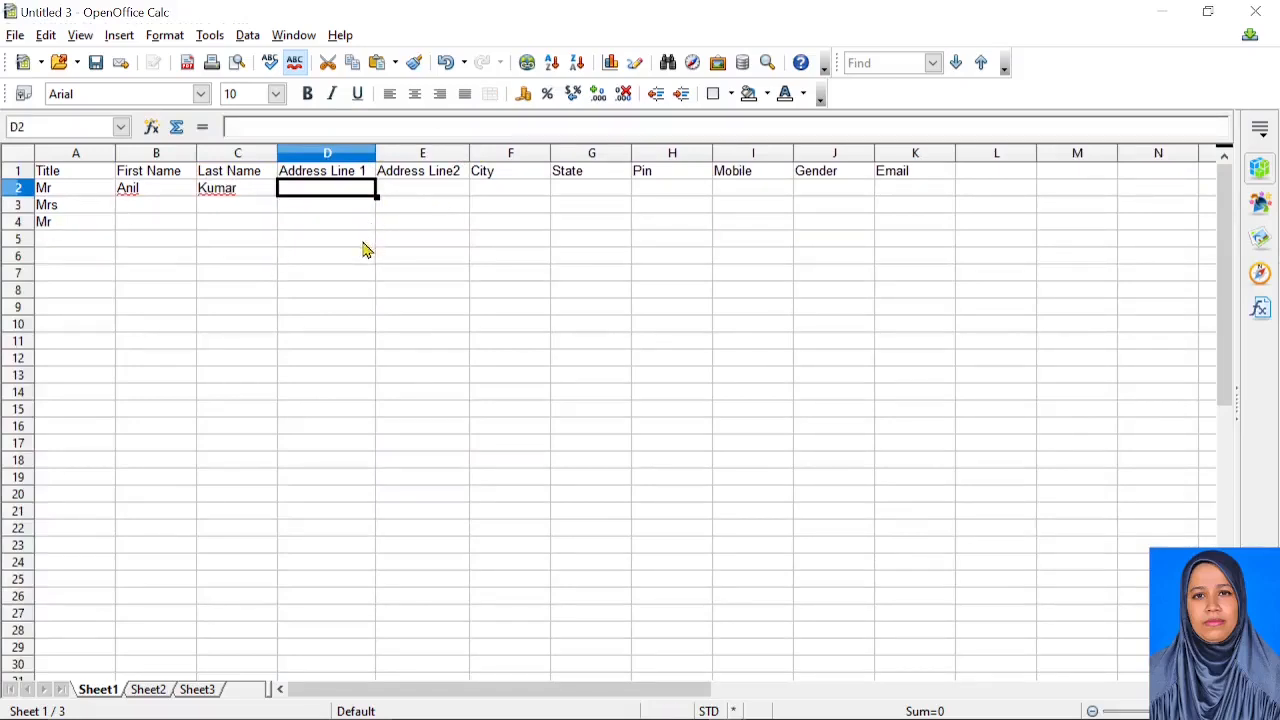
Add the title Mrs in cell A5
{"action": "left_click", "coordinate": [57, 247]}
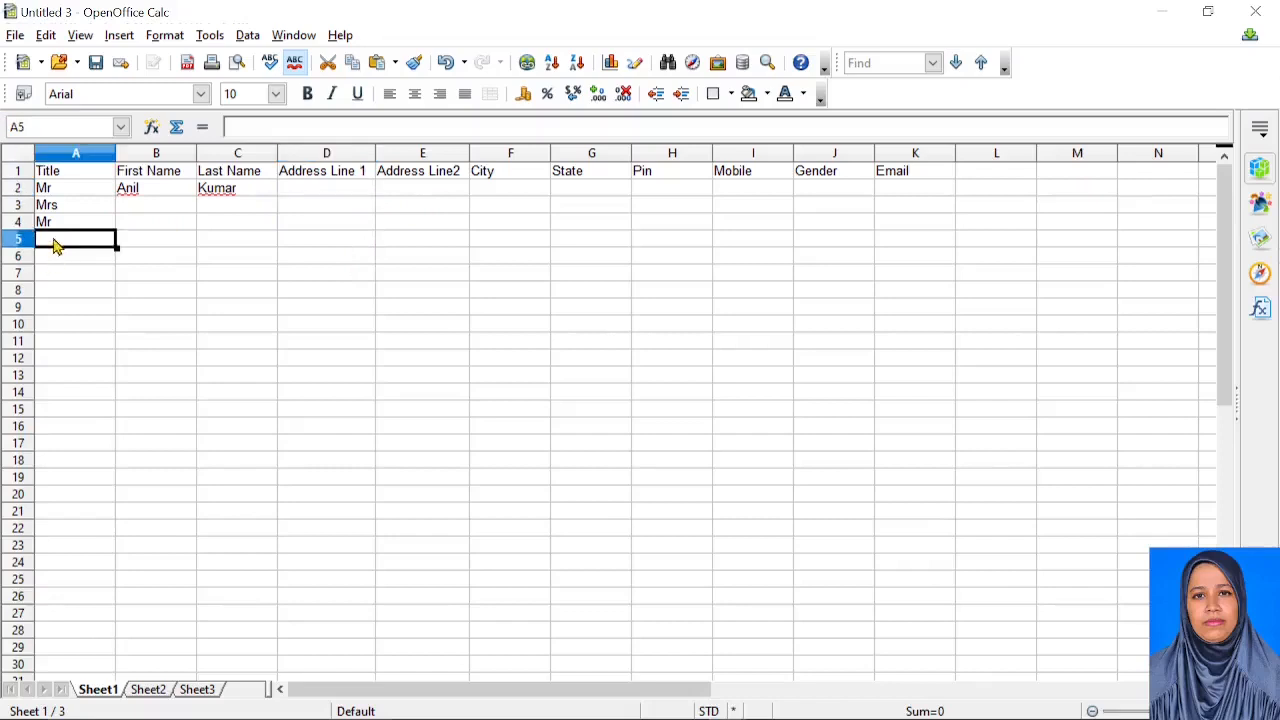
{"action": "type", "text": "Mrs"}
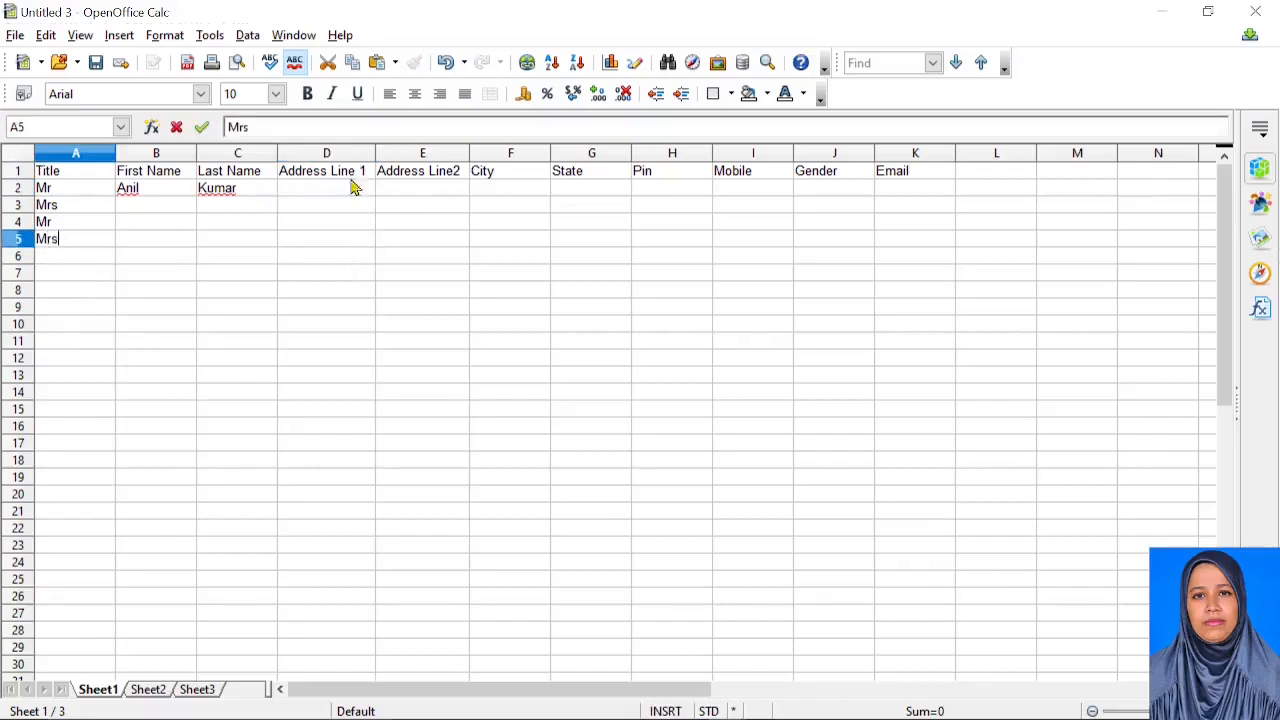
{"action": "left_click", "coordinate": [316, 177]}
Enter the first recipient's two address lines and city in row 2
{"action": "left_click", "coordinate": [330, 198]}
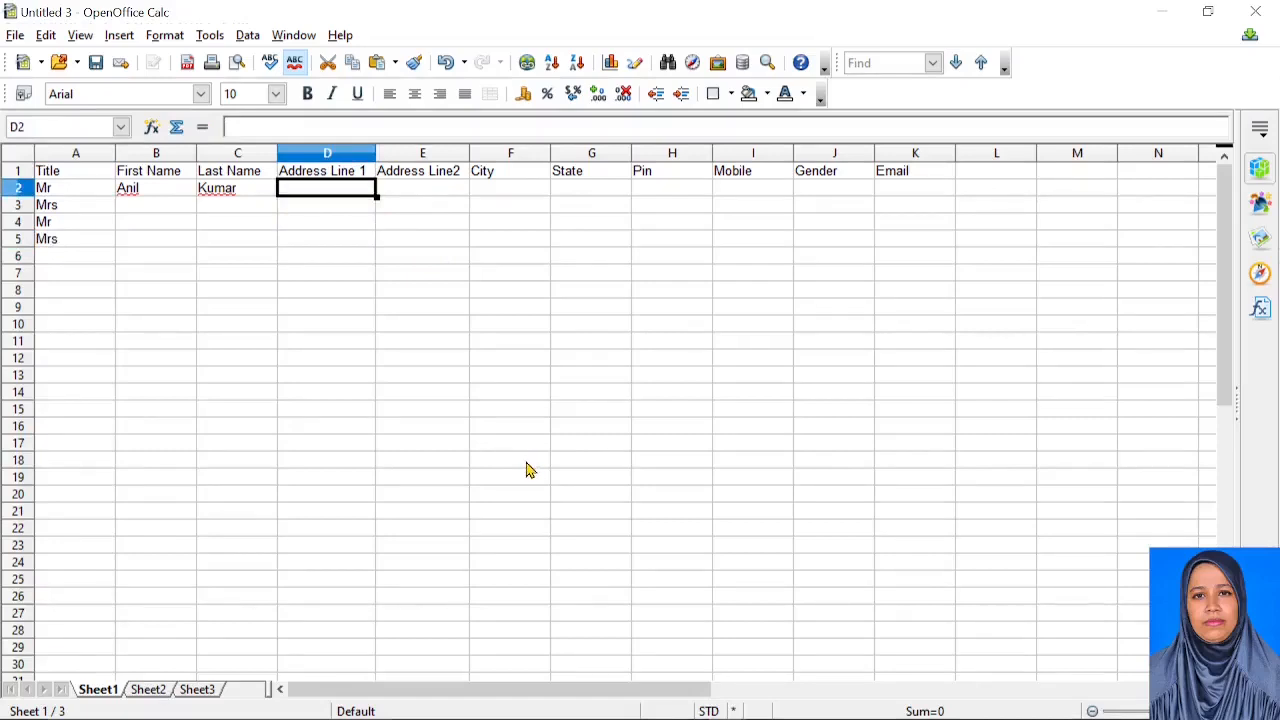
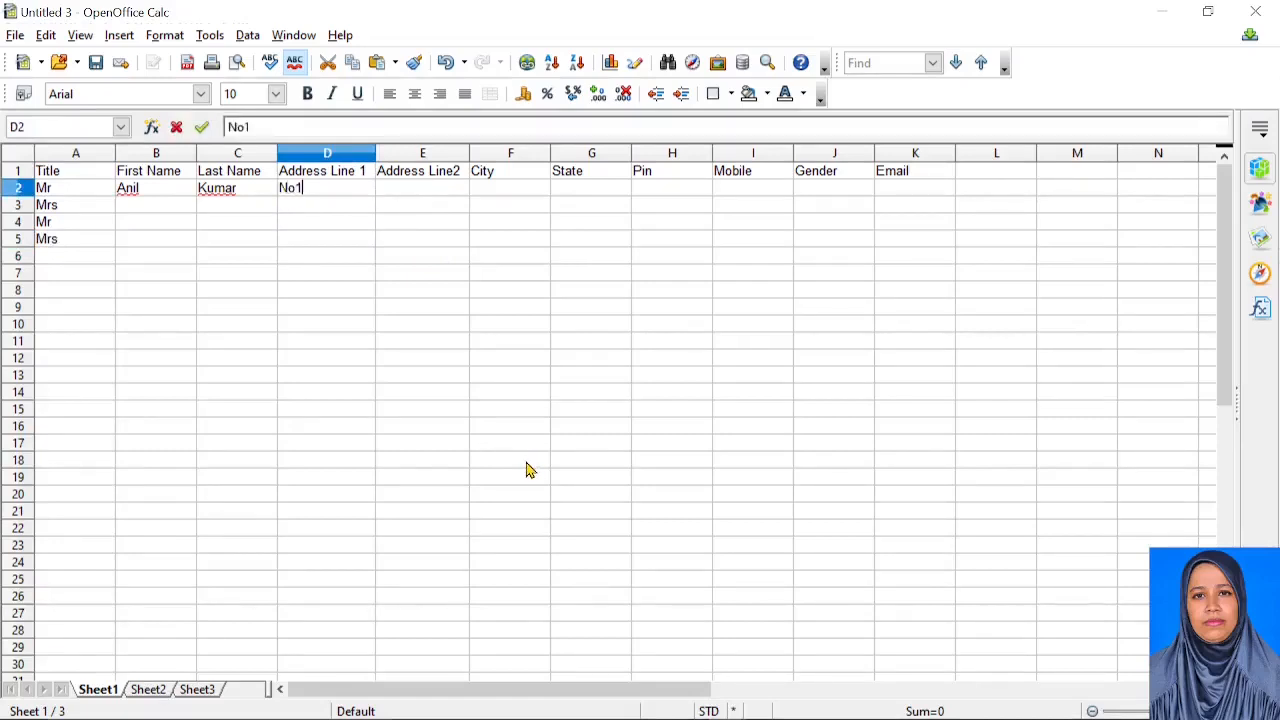
{"action": "key", "text": "Tab"}
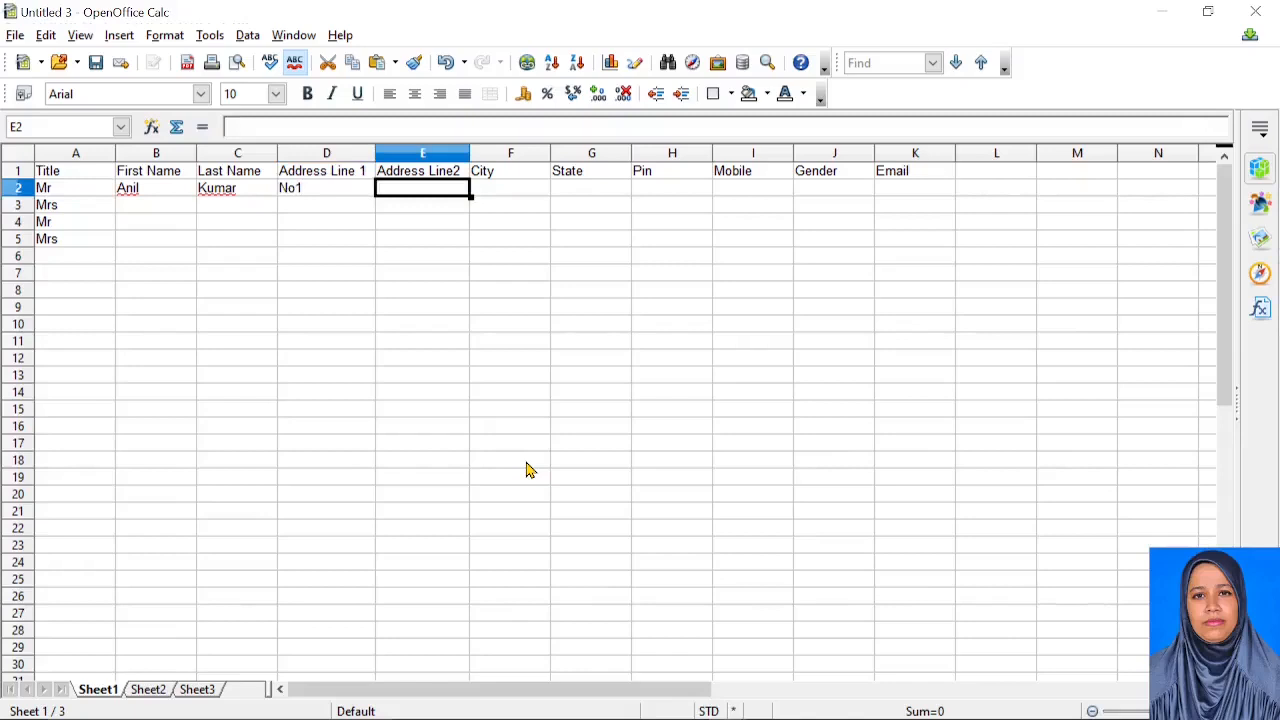
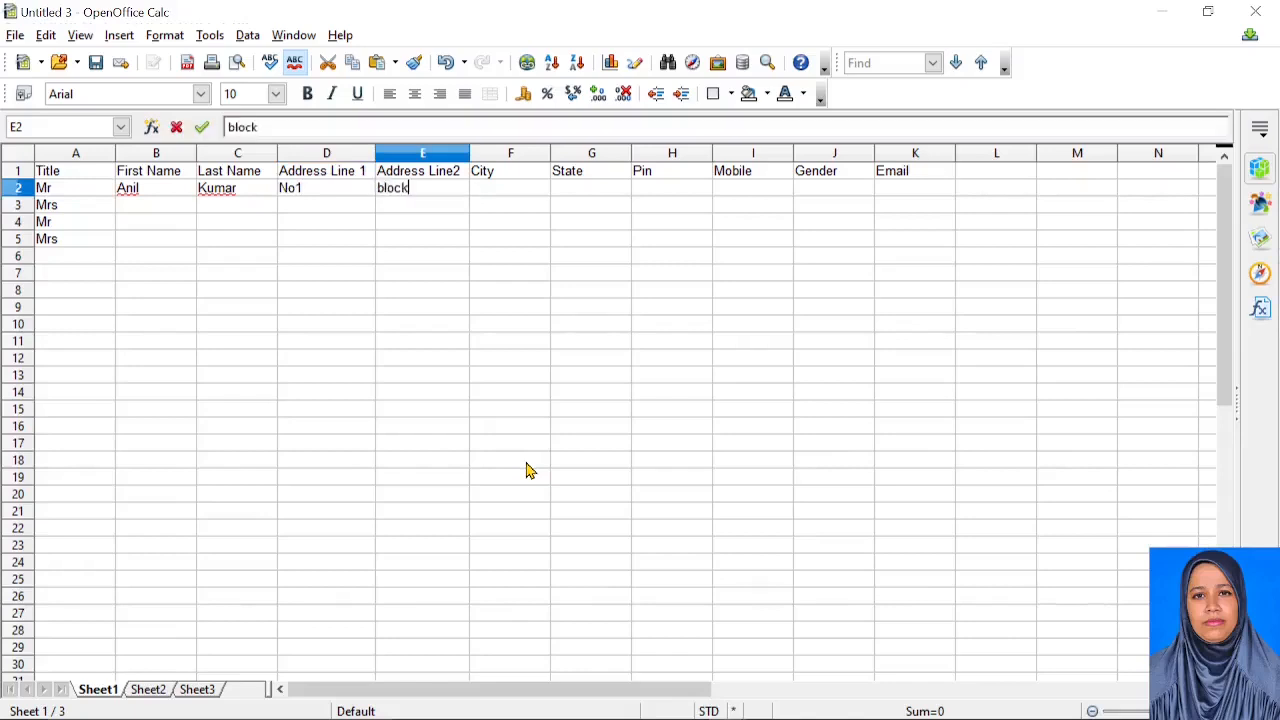
{"action": "key", "text": "Tab"}
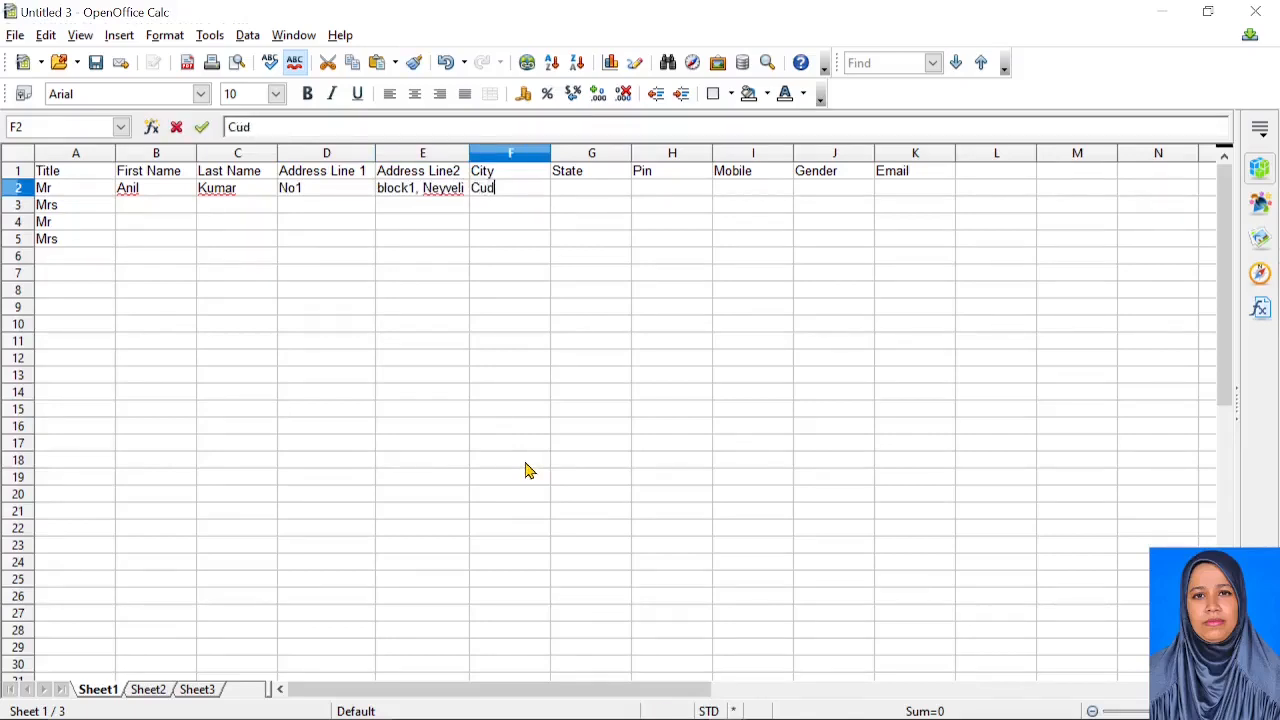
{"action": "left_click", "coordinate": [614, 193]}
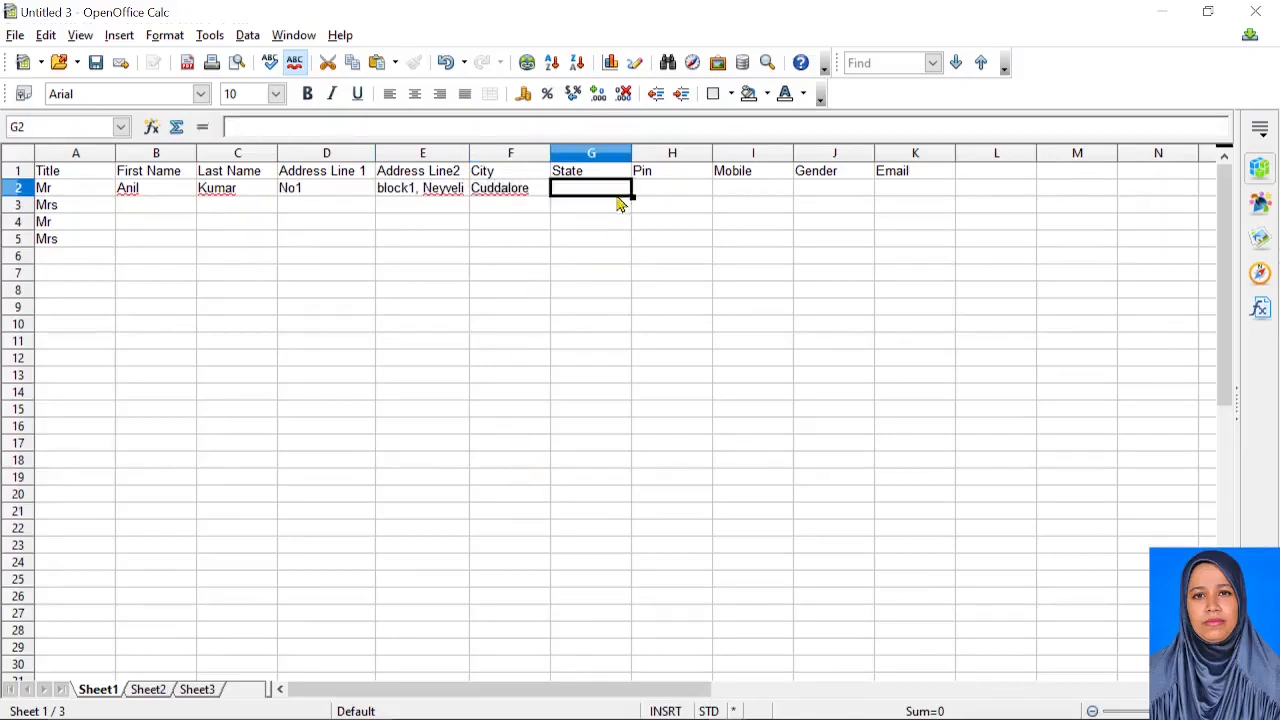
Complete row 2 with the recipient's state, PIN, mobile number and gender M
{"action": "type", "text": "TN"}
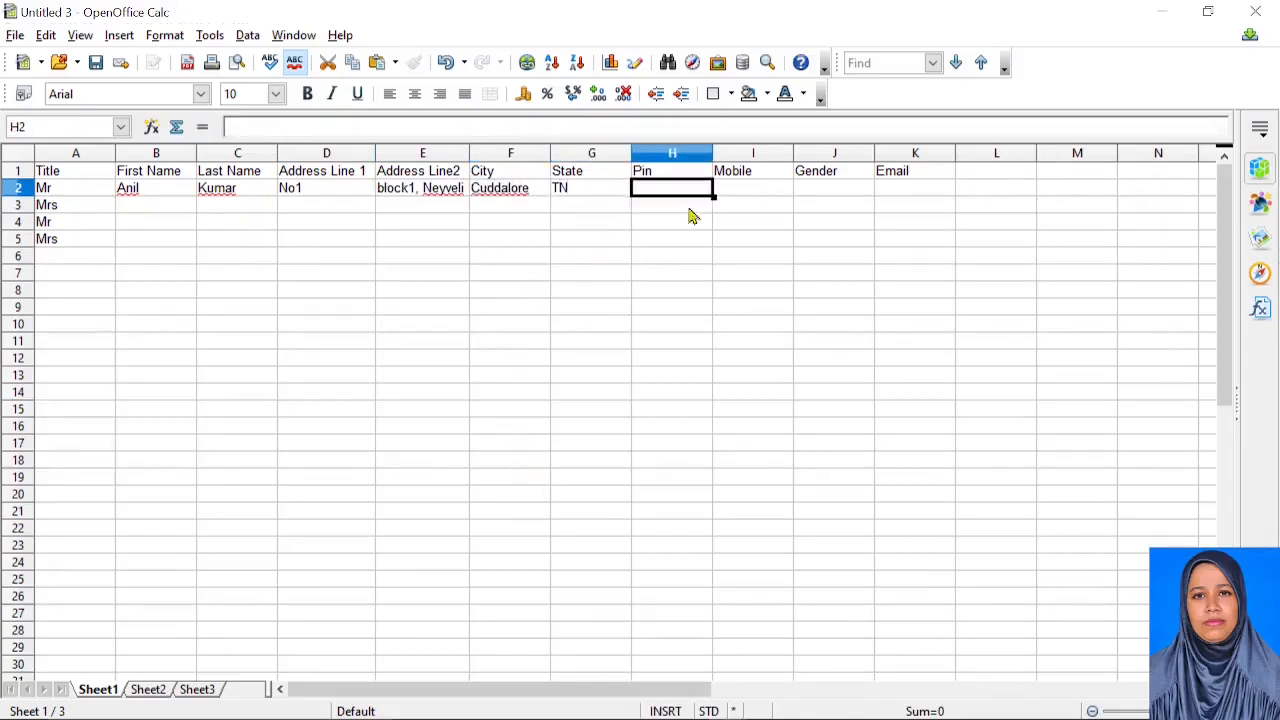
{"action": "key", "text": "Tab"}
{"action": "type", "text": "607801"}
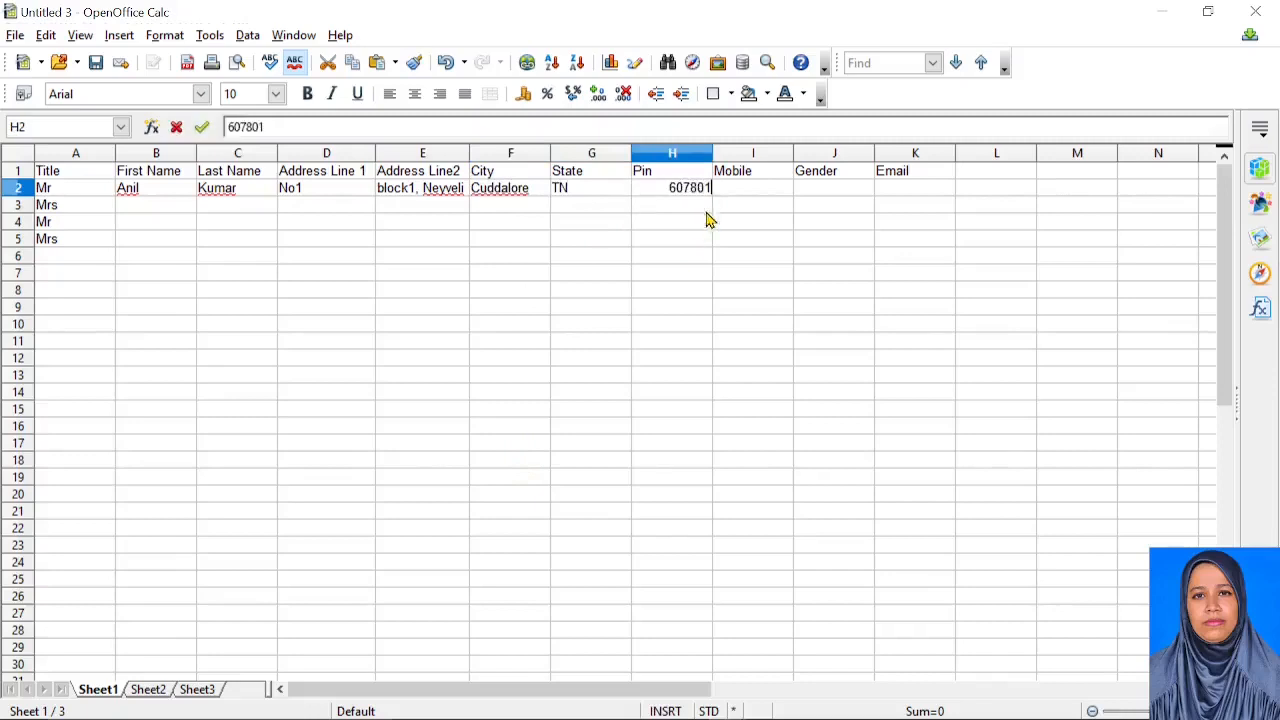
{"action": "left_click", "coordinate": [735, 193]}
{"action": "type", "text": "9"}
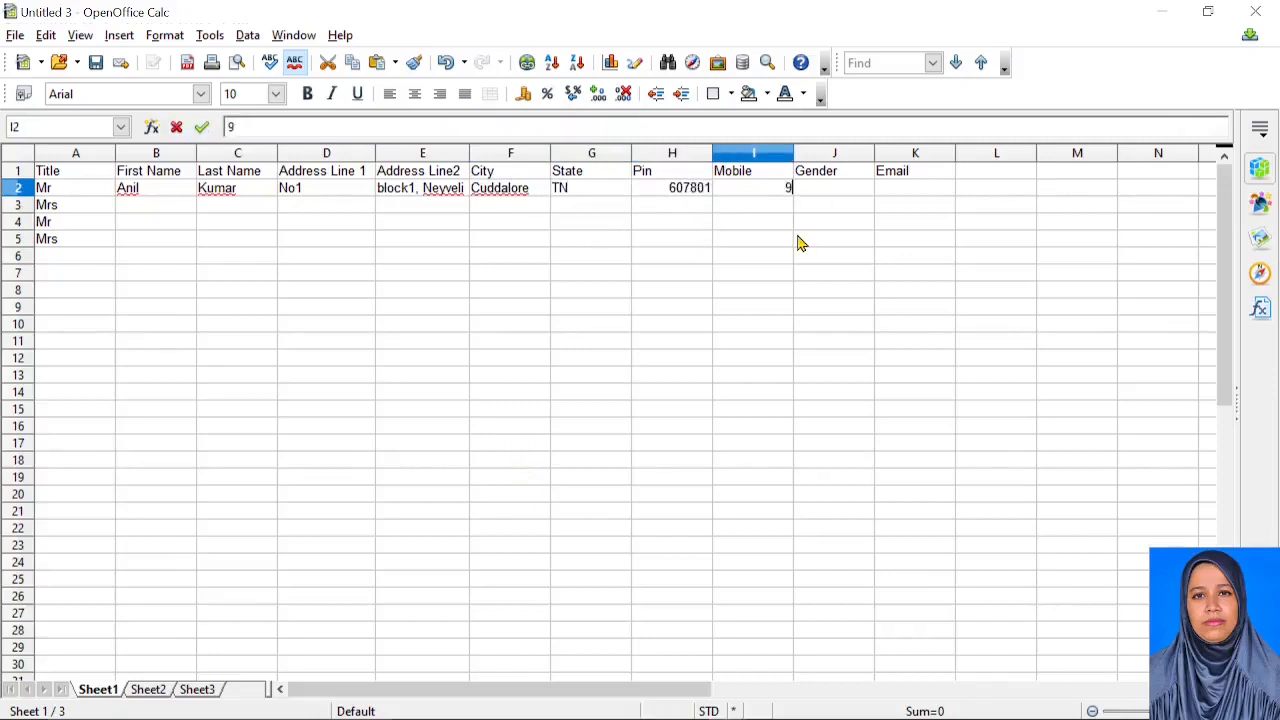
{"action": "type", "text": "87654321"}
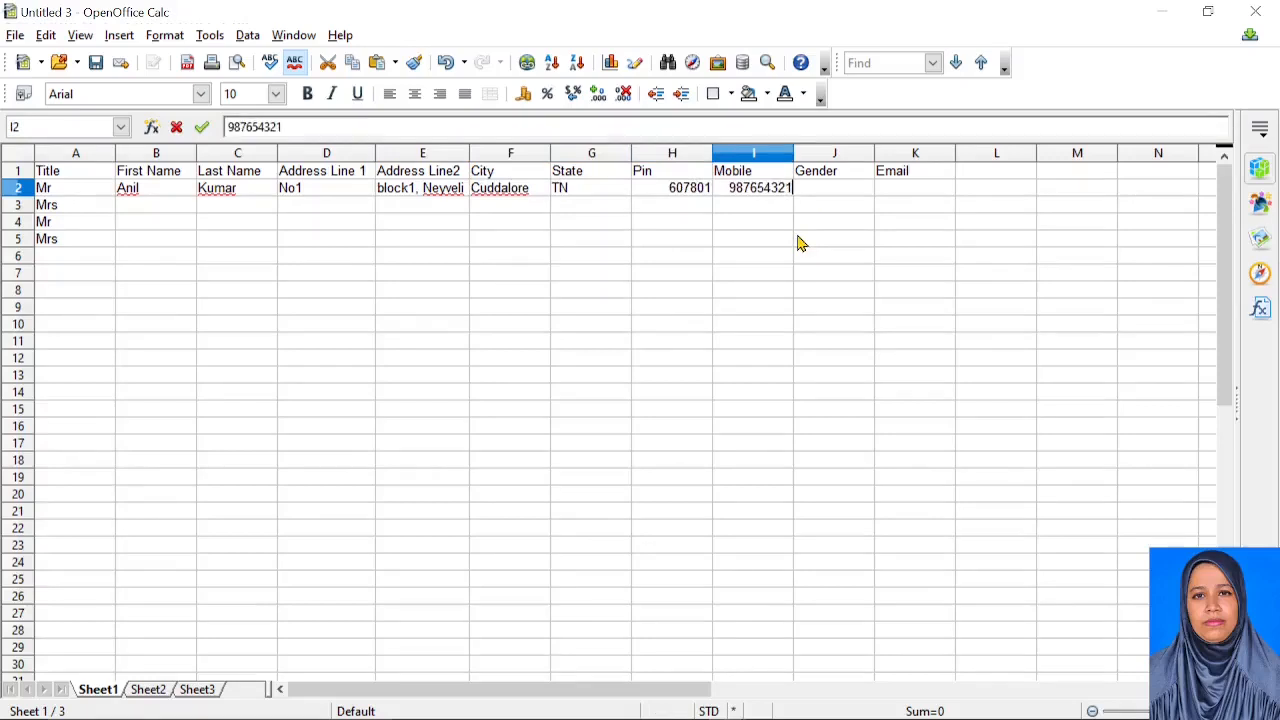
{"action": "type", "text": "0"}
{"action": "left_click", "coordinate": [808, 194]}
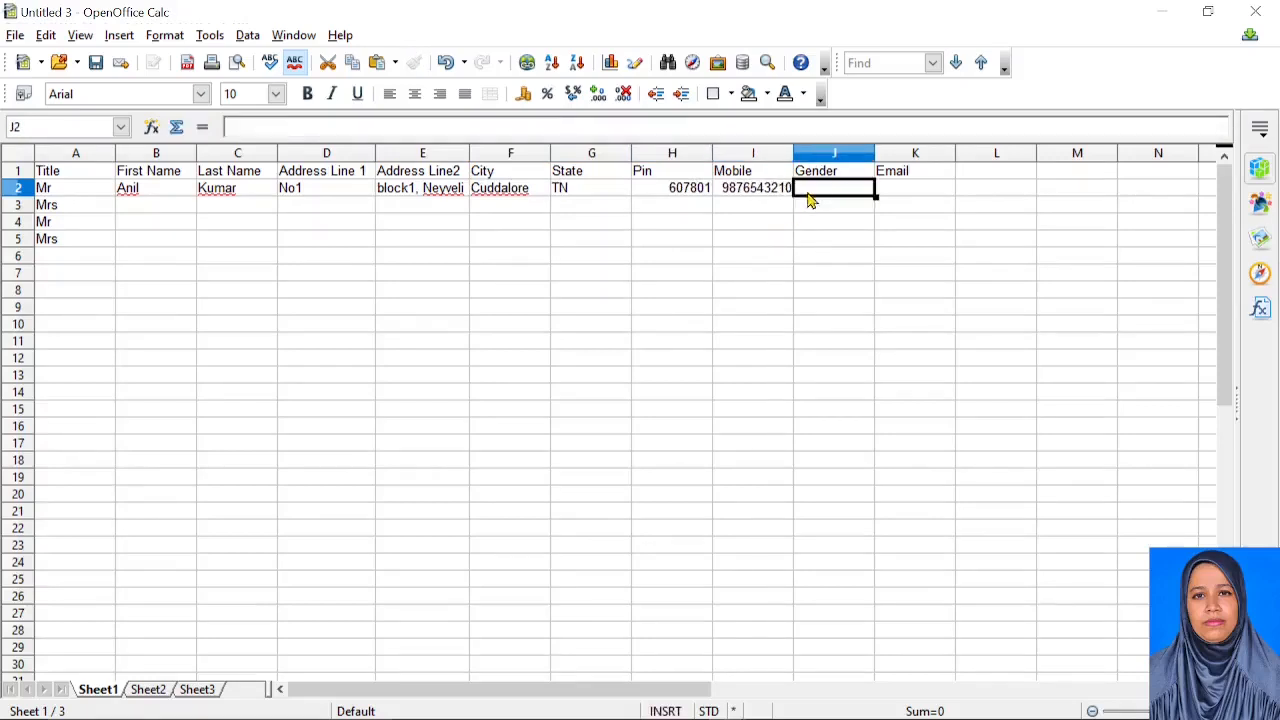
{"action": "type", "text": "M"}
{"action": "left_click", "coordinate": [500, 260]}
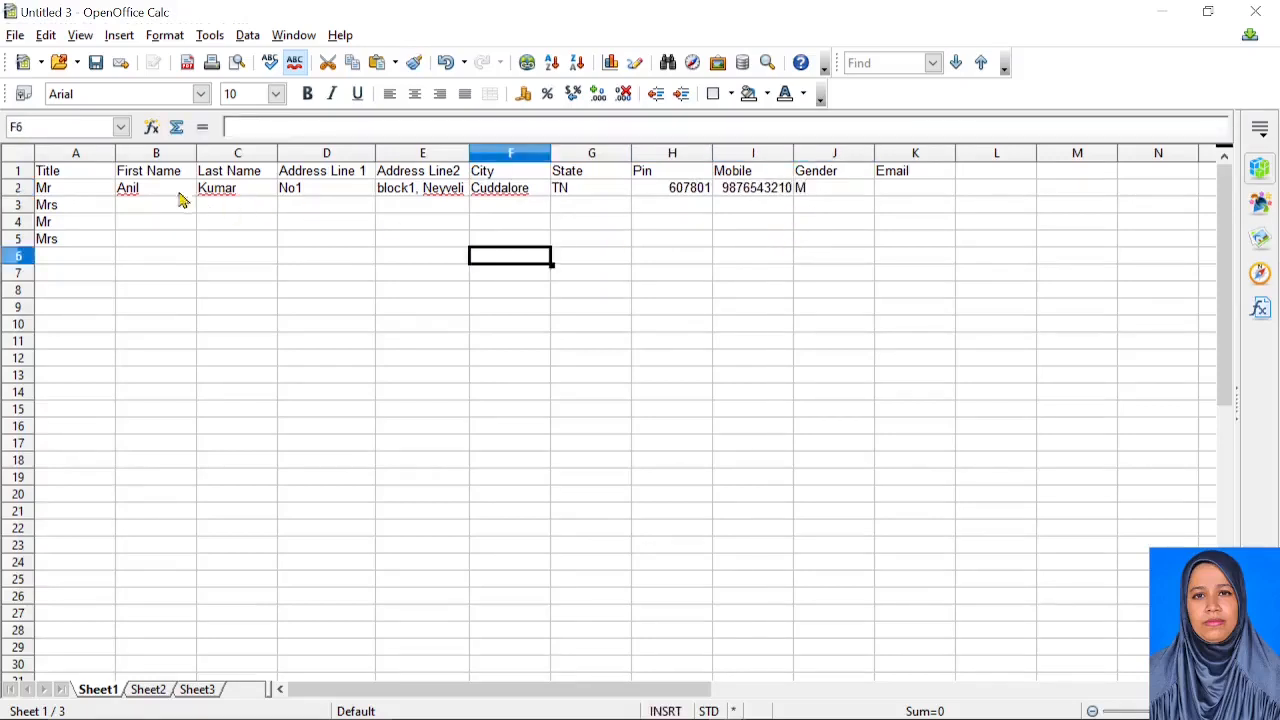
Paste row 2's address details into rows 3, 4 and 5 starting at column D
{"action": "left_click_drag", "start_coordinate": [140, 192], "coordinate": [808, 196]}
{"action": "key", "text": "ctrl+c"}
{"action": "left_click", "coordinate": [343, 226]}
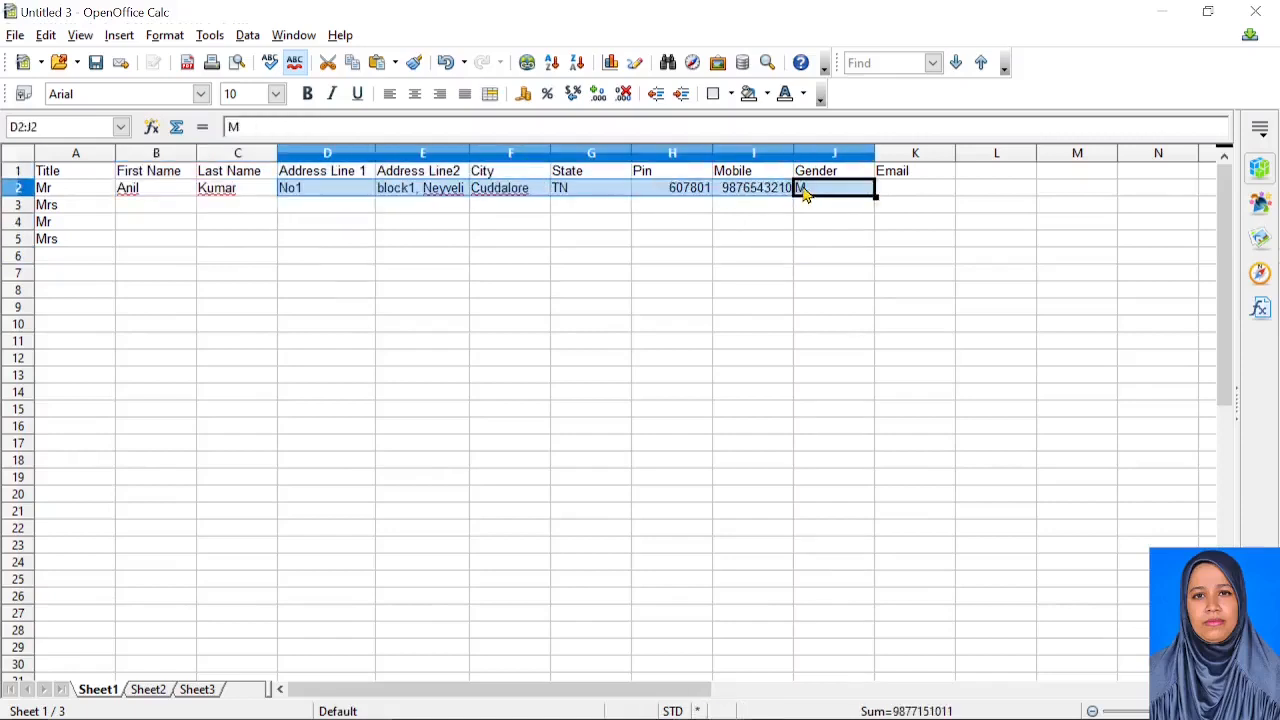
{"action": "left_click", "coordinate": [308, 208]}
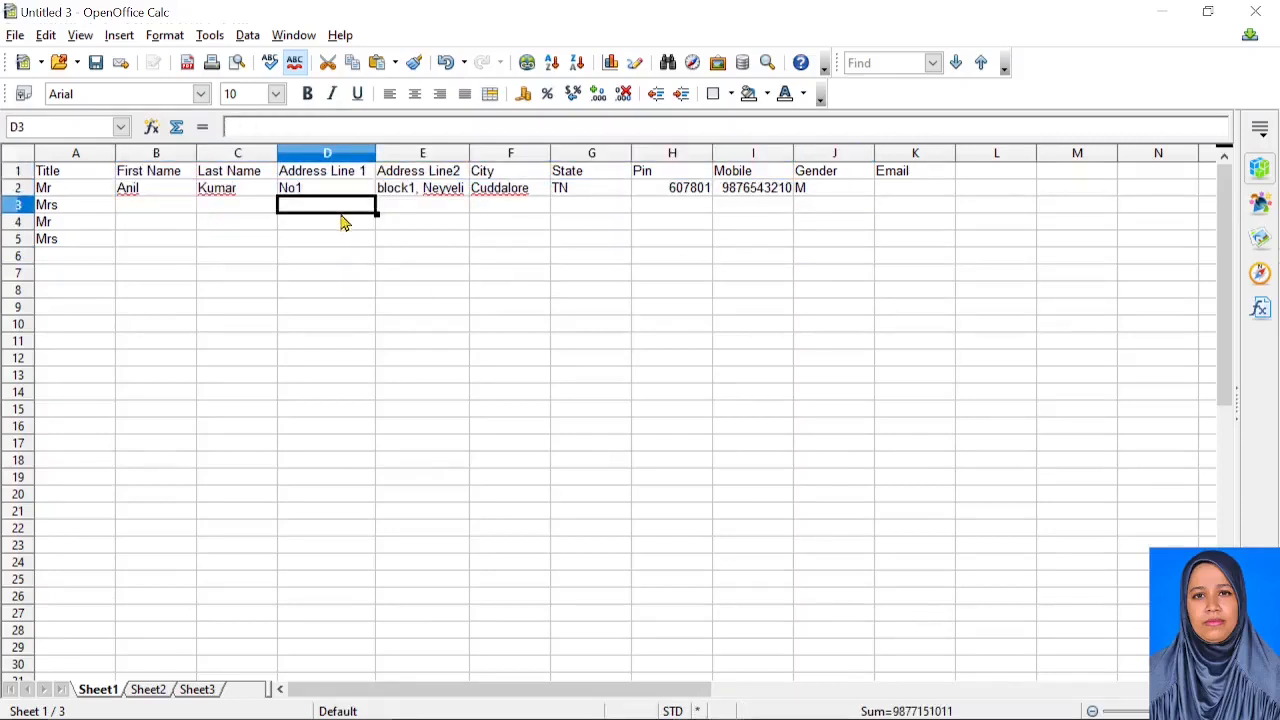
{"action": "key", "text": "ctrl+v"}
{"action": "left_click", "coordinate": [330, 224]}
{"action": "key", "text": "ctrl+v"}
{"action": "left_click", "coordinate": [318, 244]}
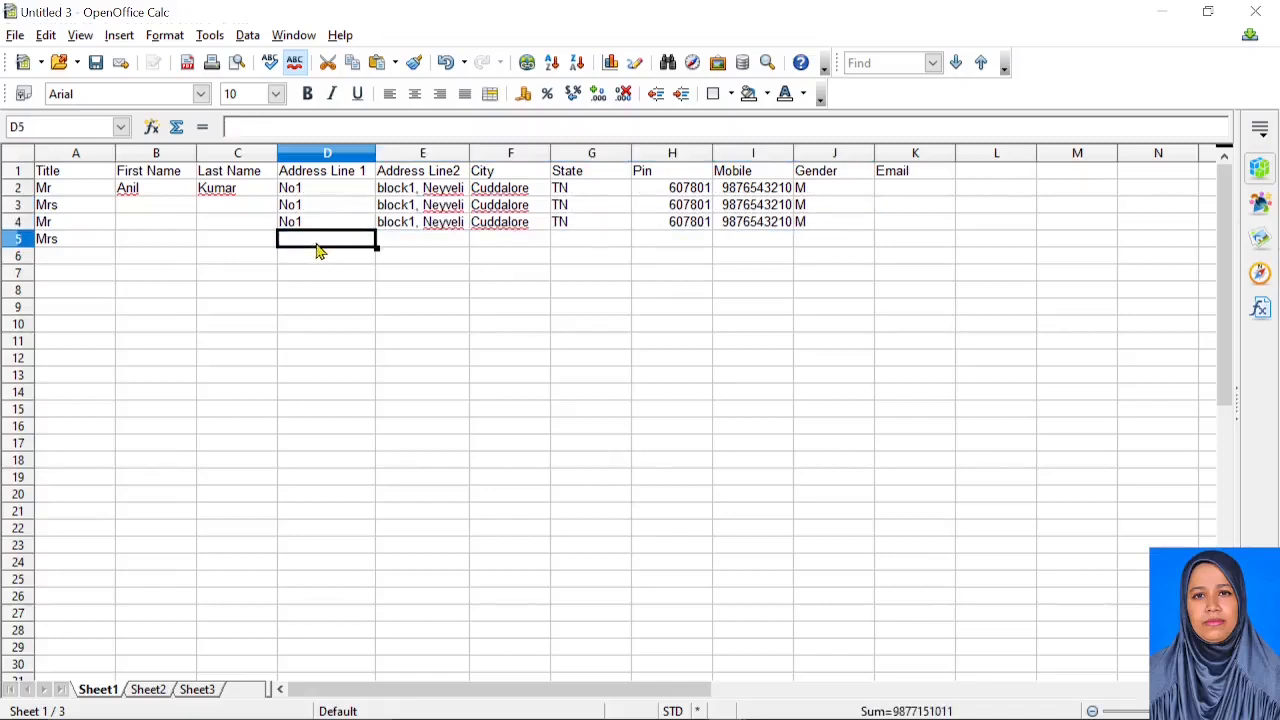
{"action": "key", "text": "ctrl+v"}
Enter the second recipient's first and last name in B3 and C3
{"action": "left_click", "coordinate": [170, 210]}
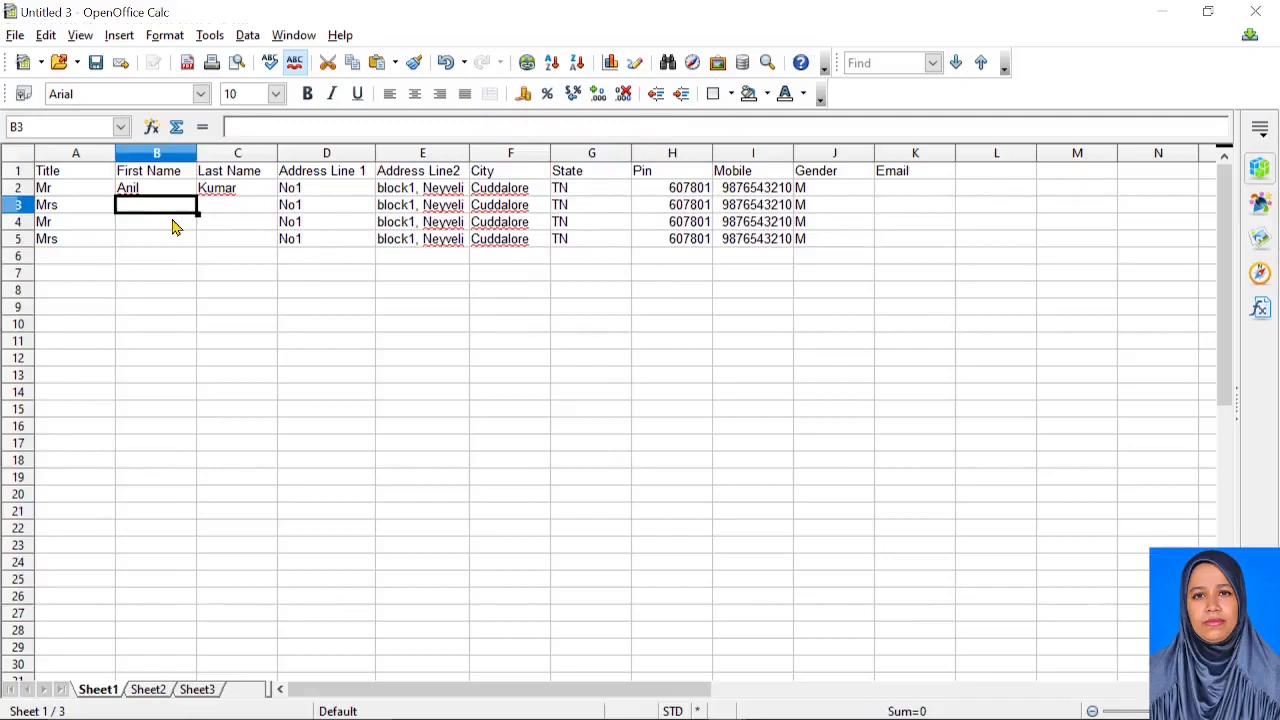
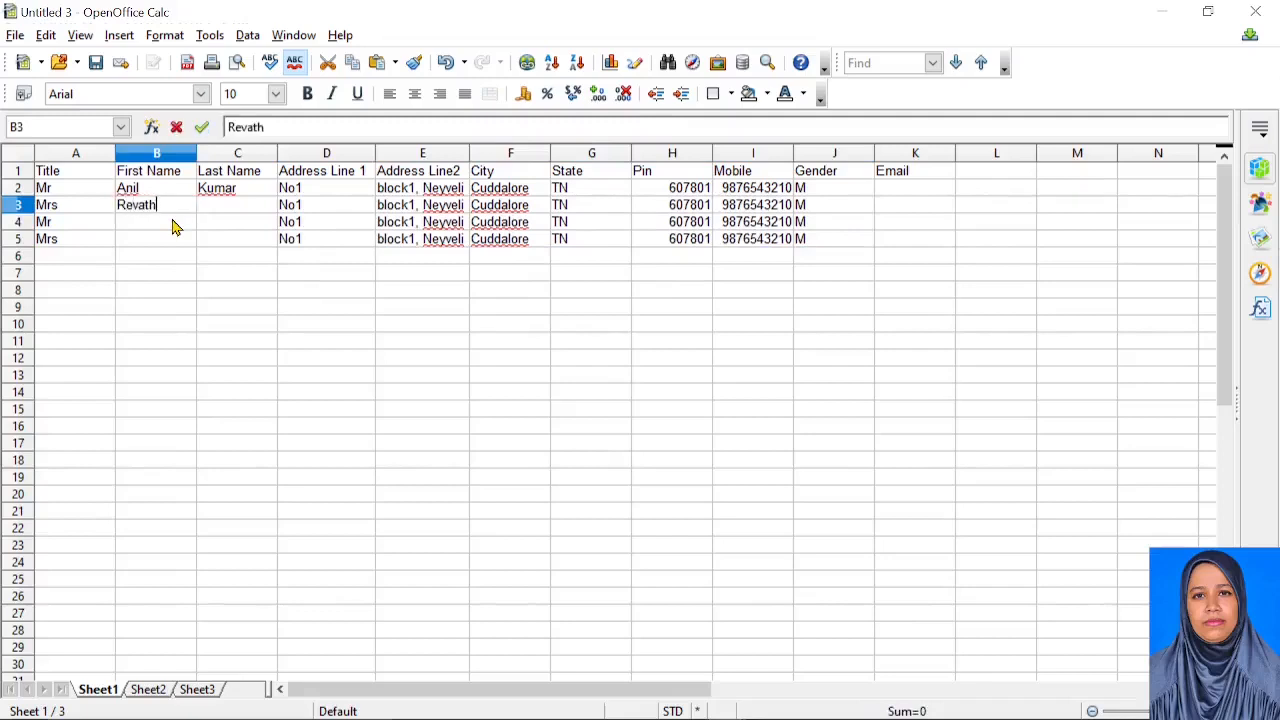
{"action": "key", "text": "Tab"}
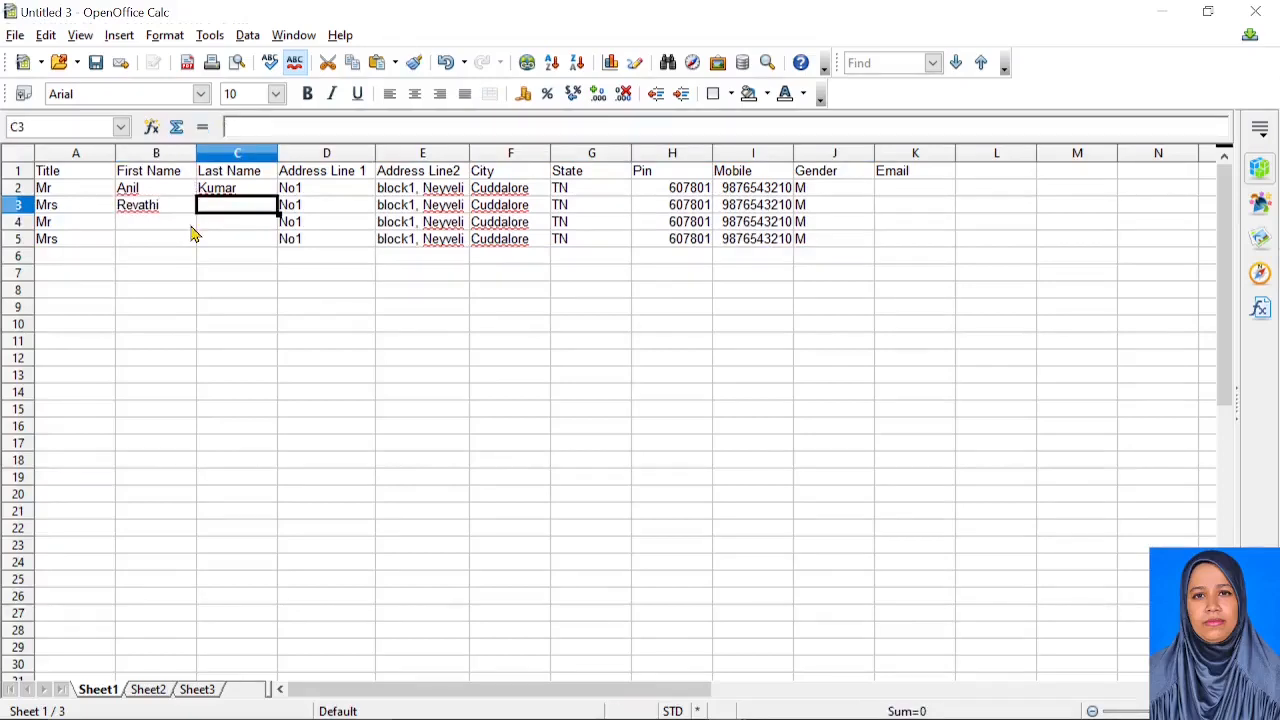
{"action": "key", "text": "Caps_Lock"}
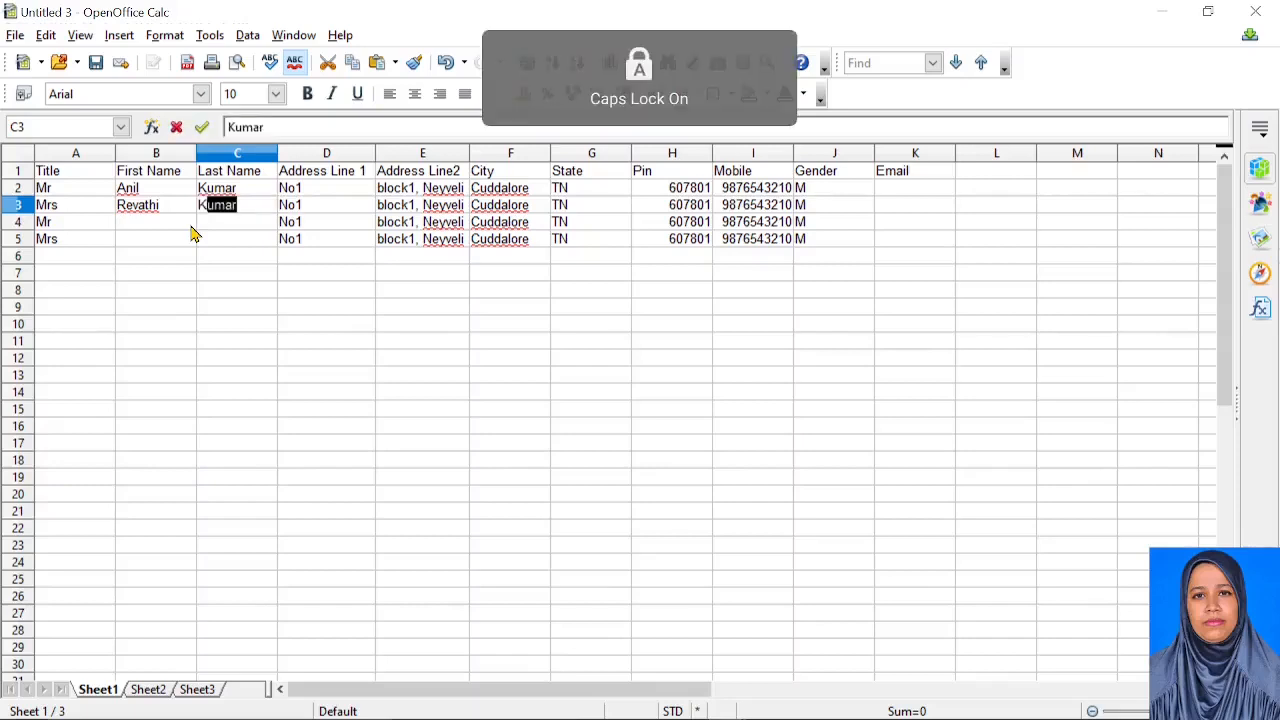
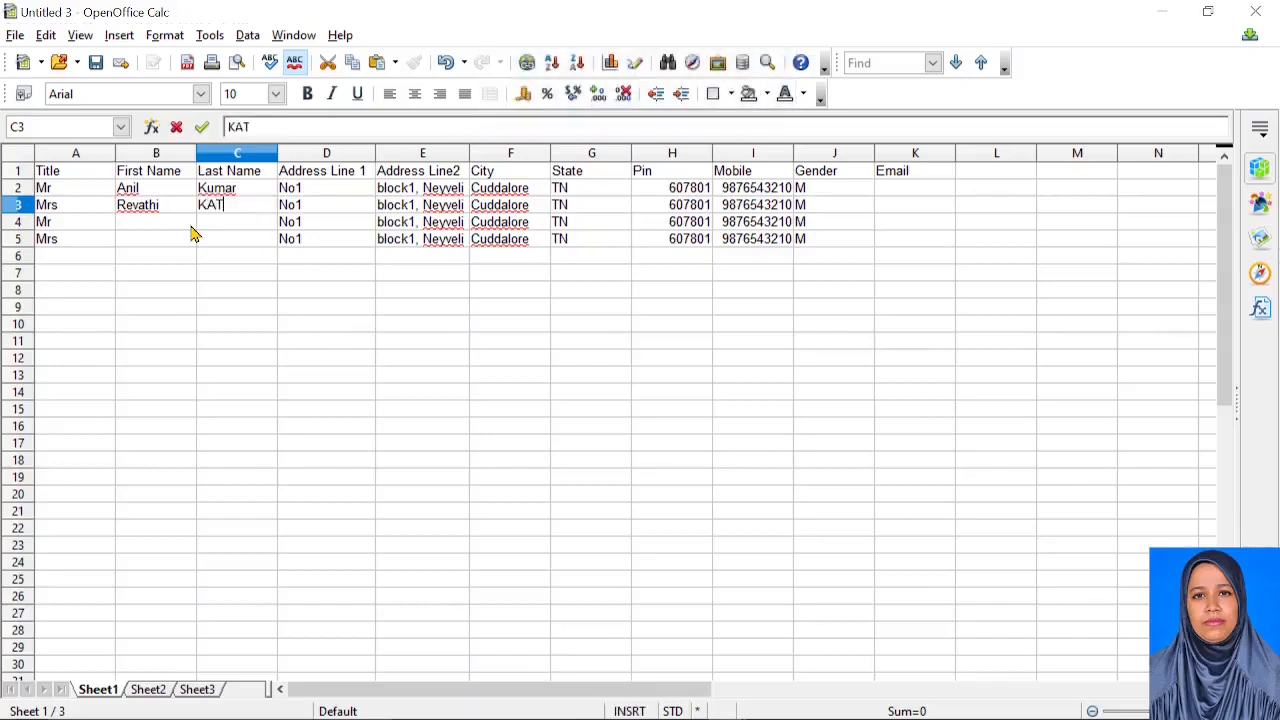
{"action": "key", "text": "Caps_Lock"}
{"action": "key", "text": "Caps_Lock"}
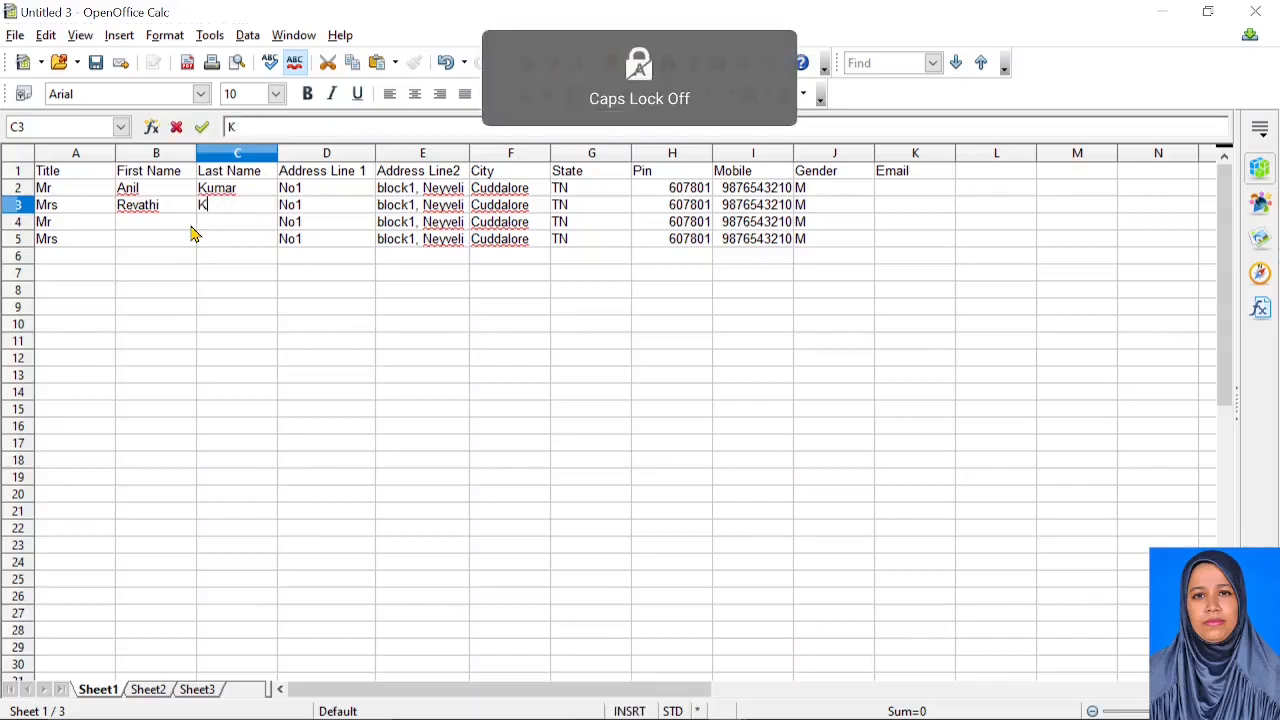
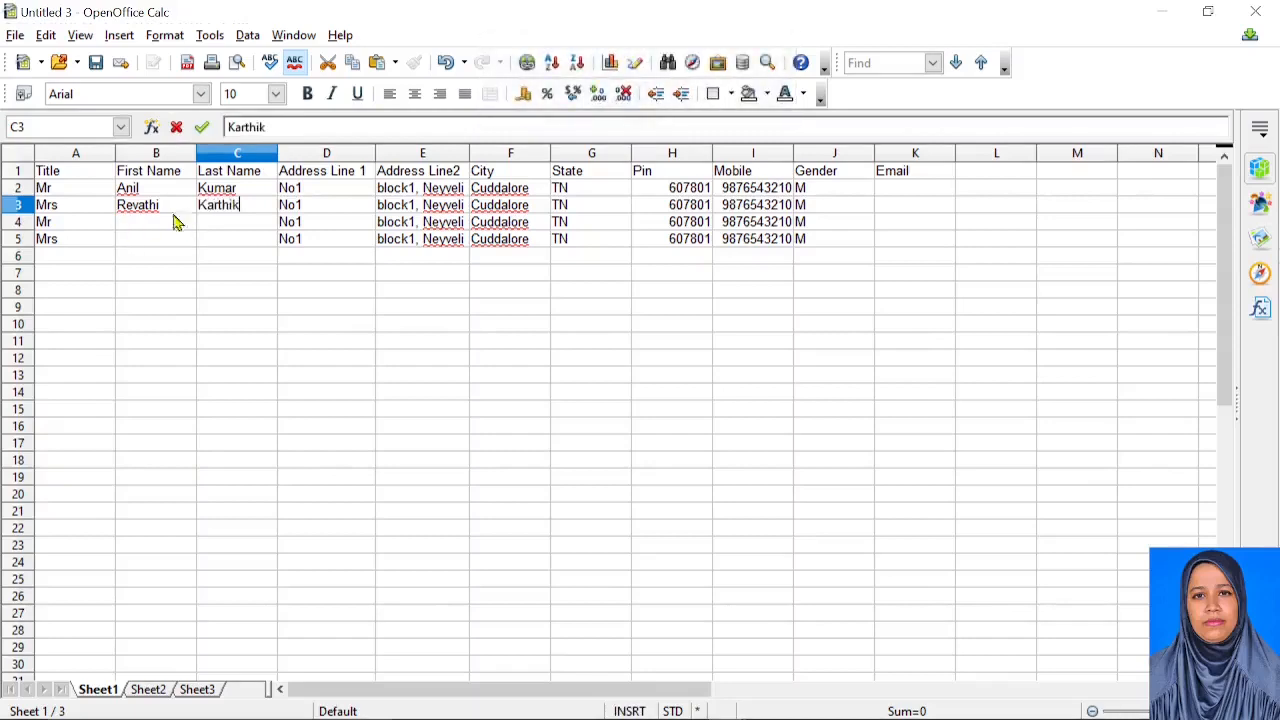
{"action": "left_click", "coordinate": [343, 212]}
Change the house numbers in D3, D4 and D5 to No2, No3 and No4
{"action": "left_click", "coordinate": [314, 126]}
{"action": "key", "text": "BackSpace"}
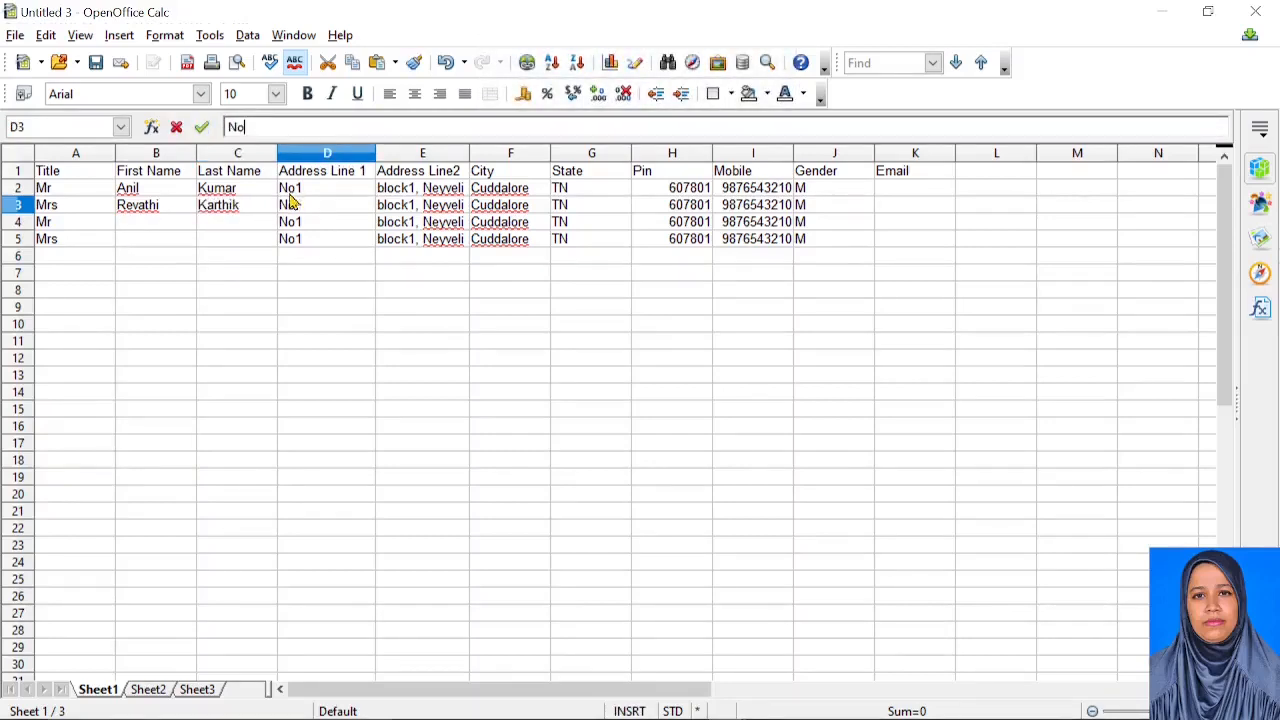
{"action": "type", "text": "2"}
{"action": "left_click", "coordinate": [332, 222]}
{"action": "left_click", "coordinate": [269, 127]}
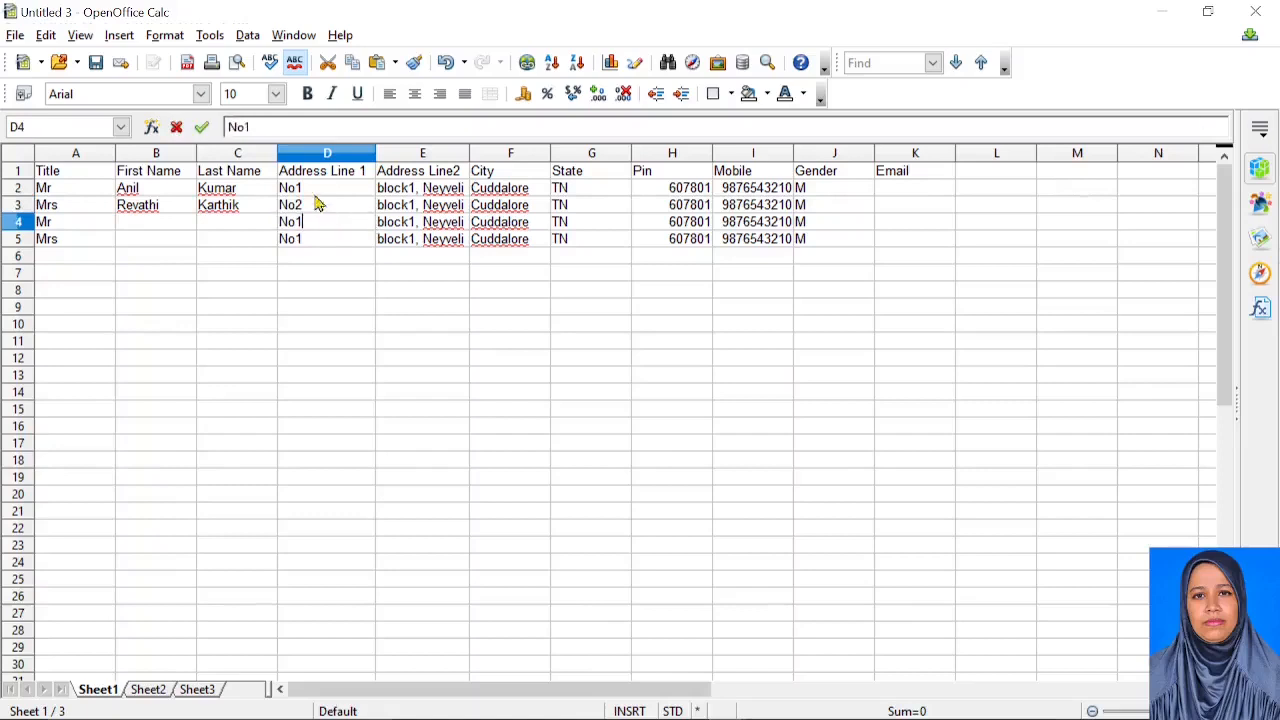
{"action": "key", "text": "BackSpace"}
{"action": "type", "text": "3"}
{"action": "left_click", "coordinate": [330, 241]}
{"action": "double_click", "coordinate": [330, 238]}
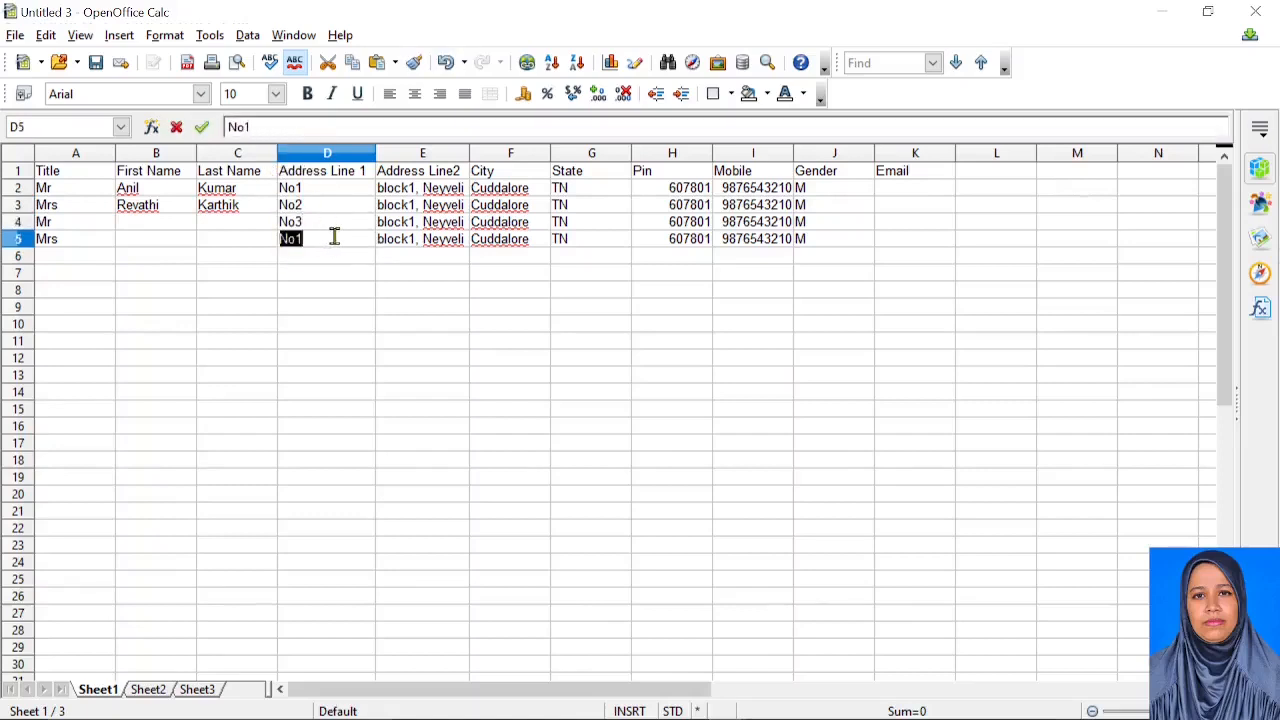
{"action": "left_click", "coordinate": [334, 246]}
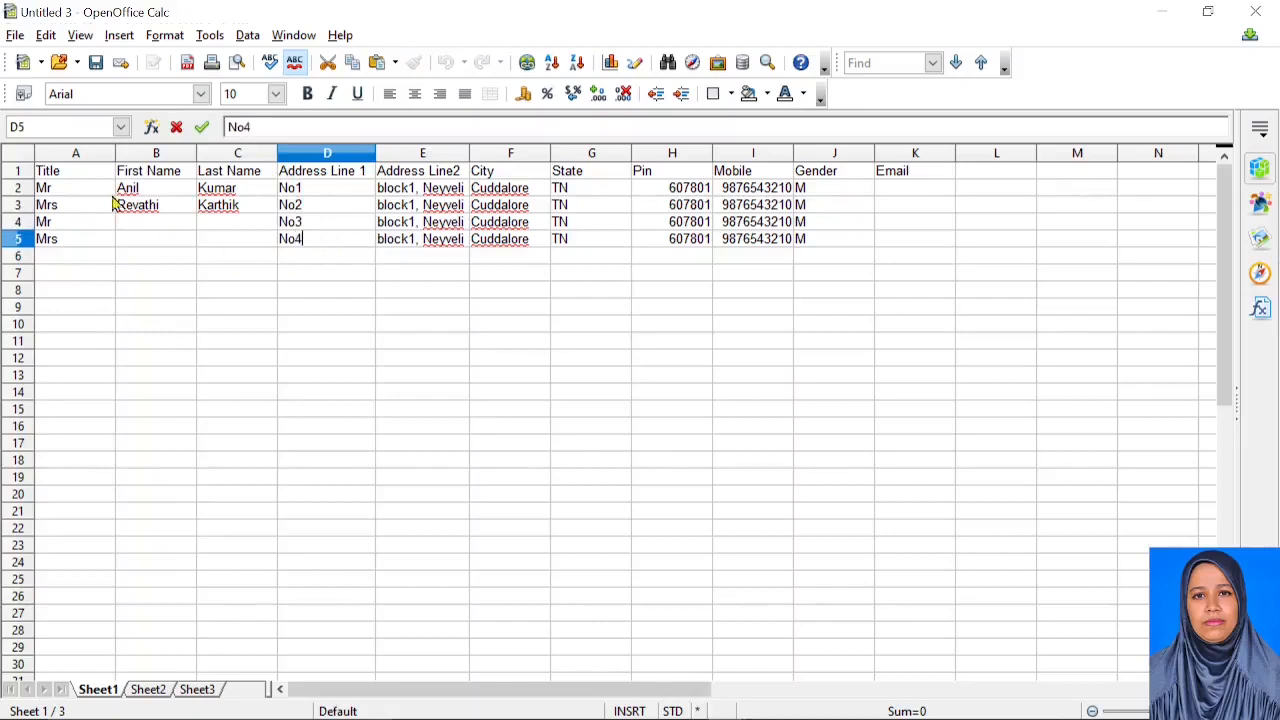
Enter the first and last names of the recipients in rows 4 and 5
{"action": "left_click", "coordinate": [140, 226]}
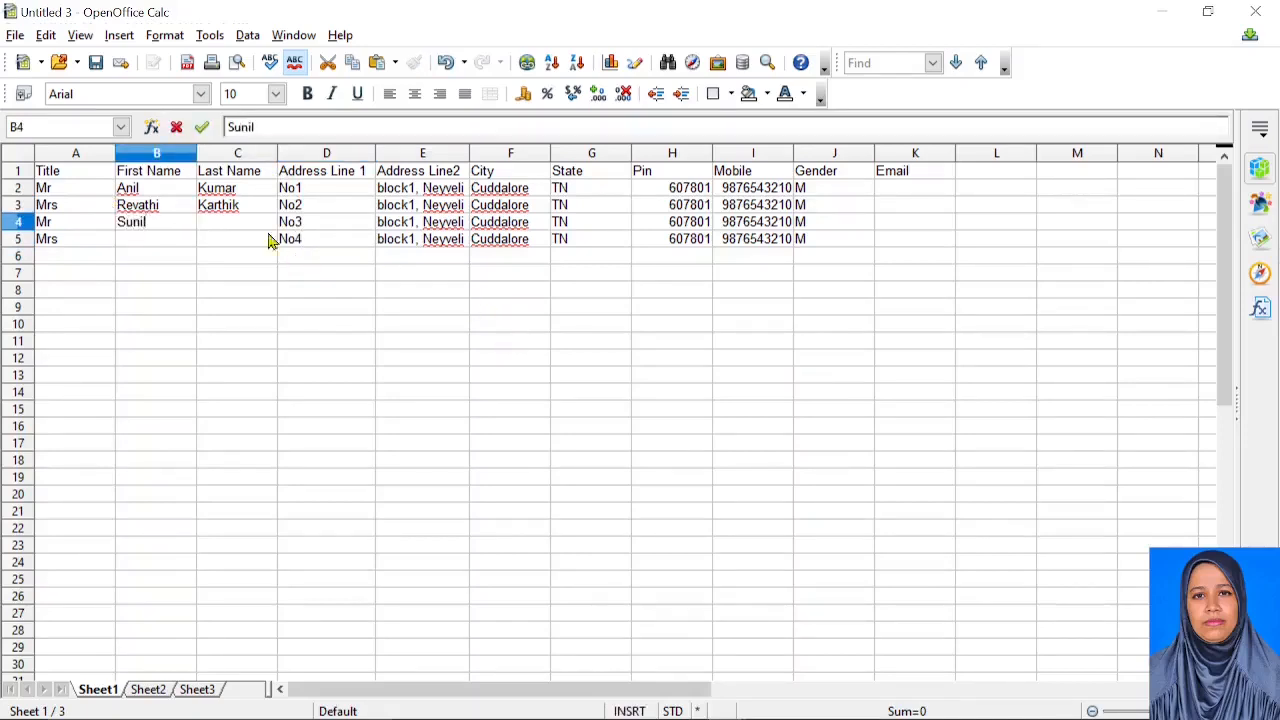
{"action": "left_click", "coordinate": [216, 224]}
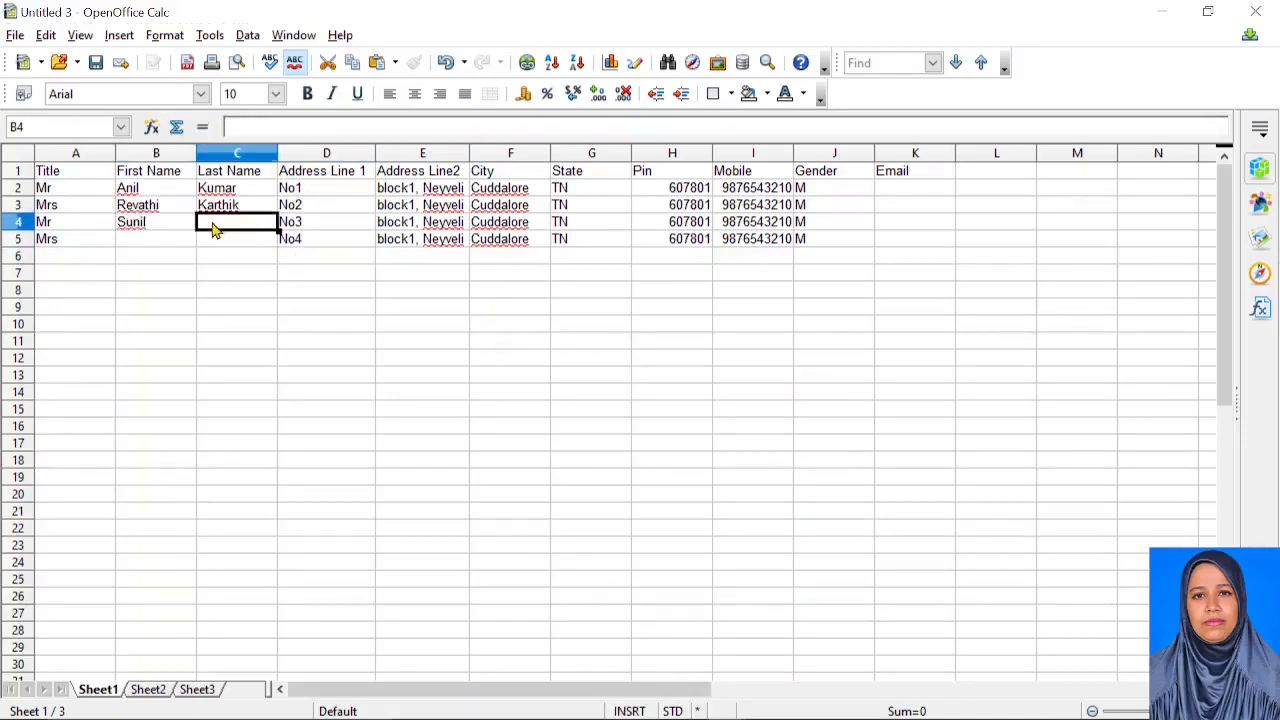
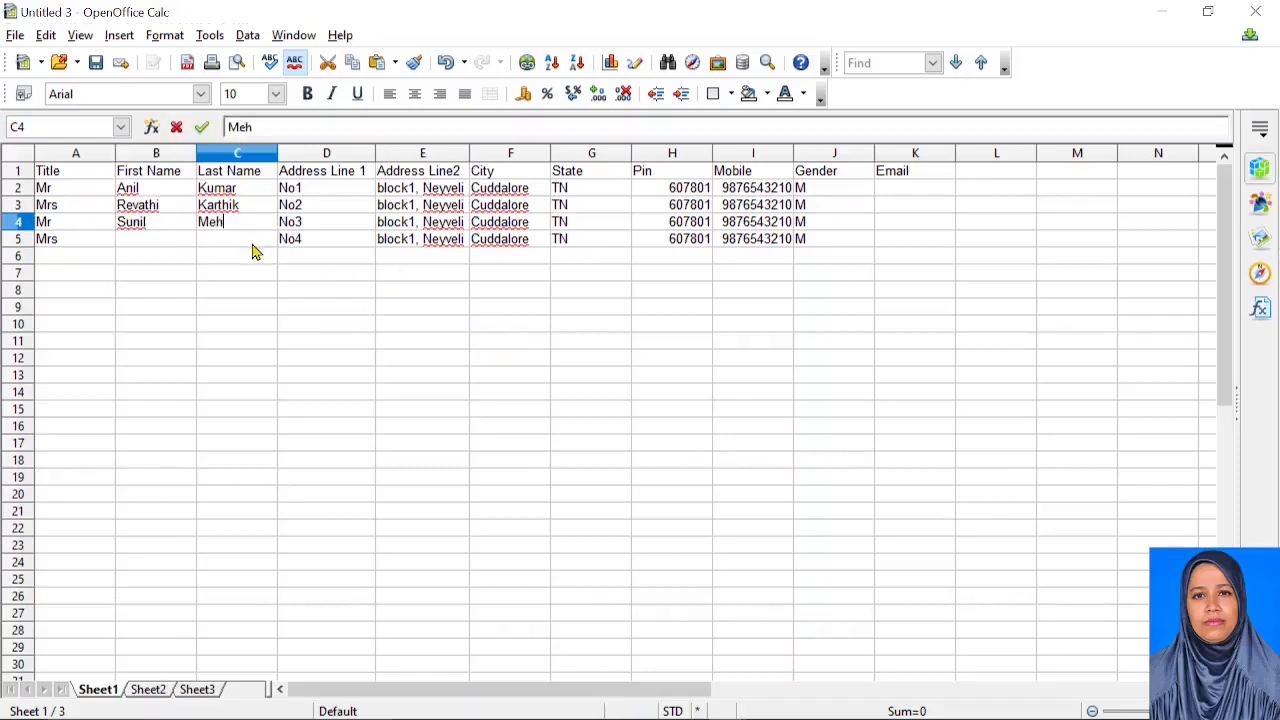
{"action": "left_click", "coordinate": [134, 242]}
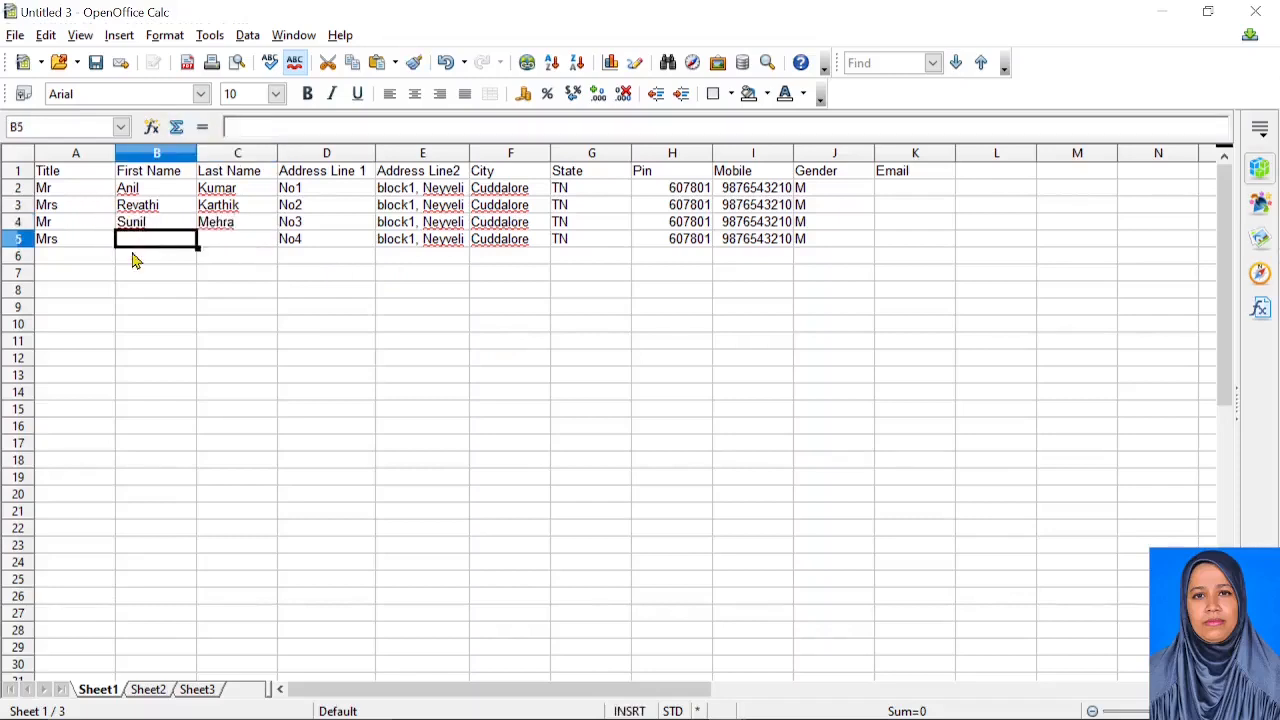
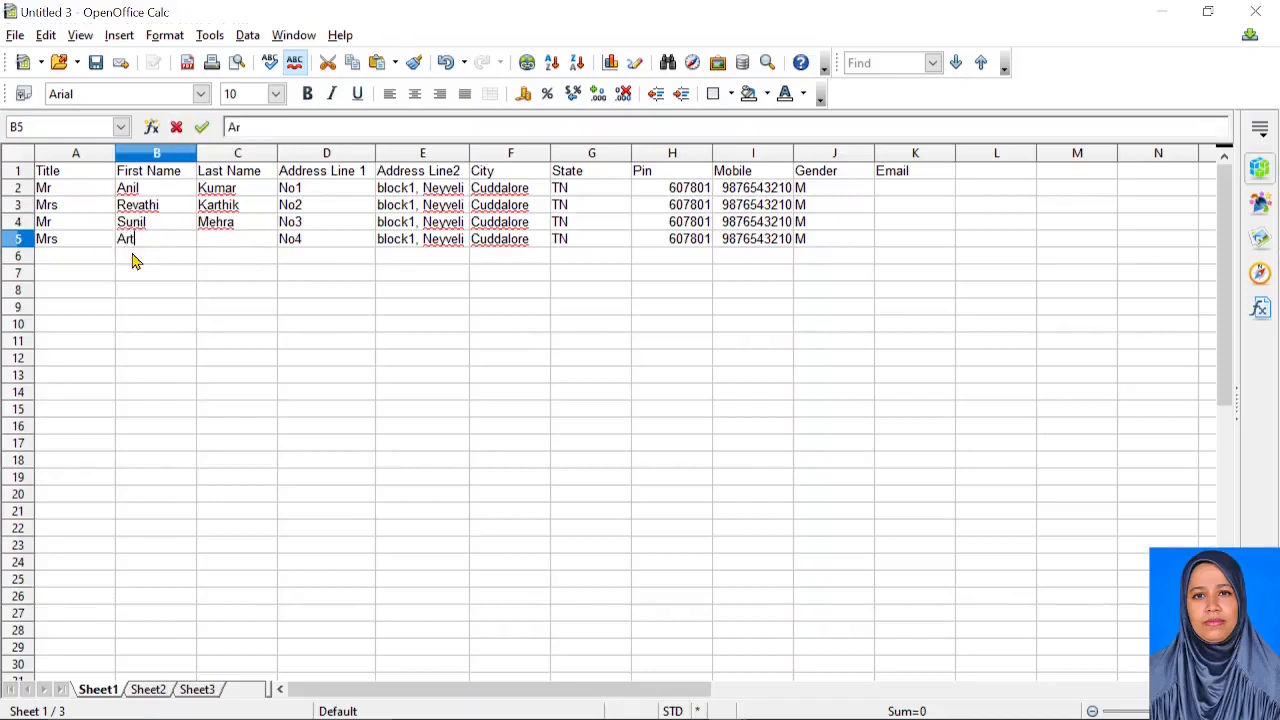
{"action": "left_click", "coordinate": [235, 242]}
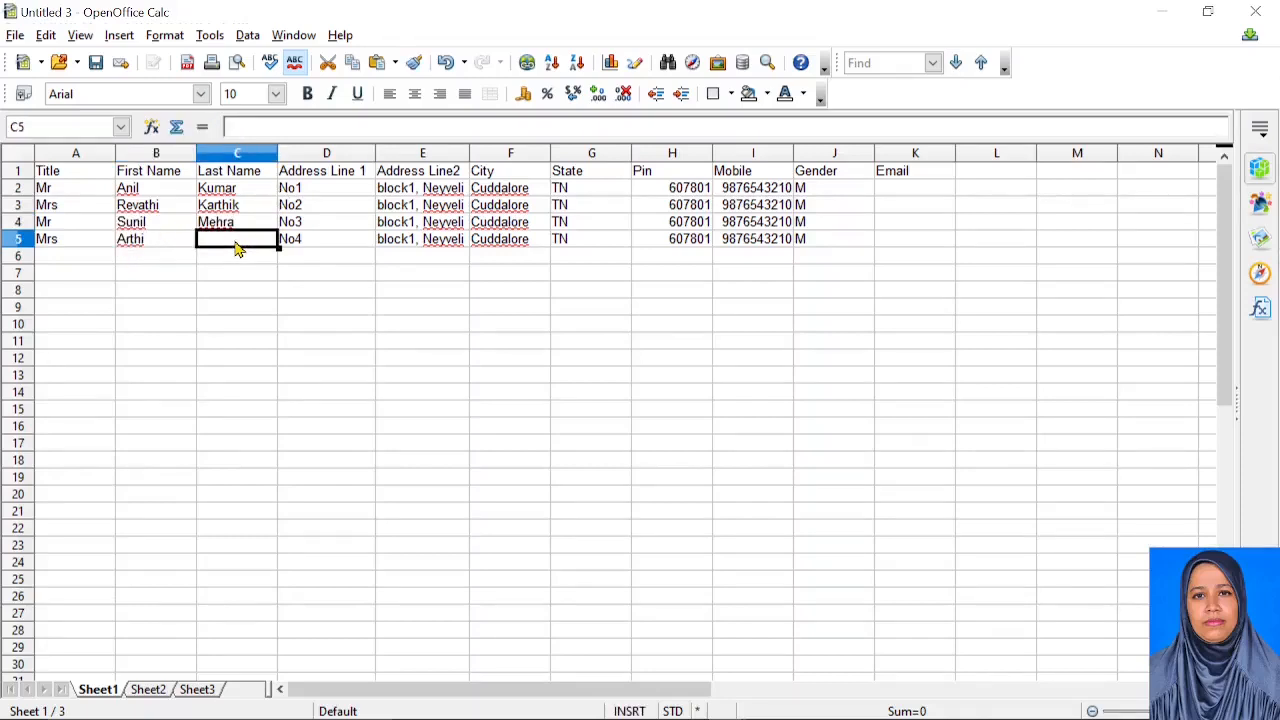
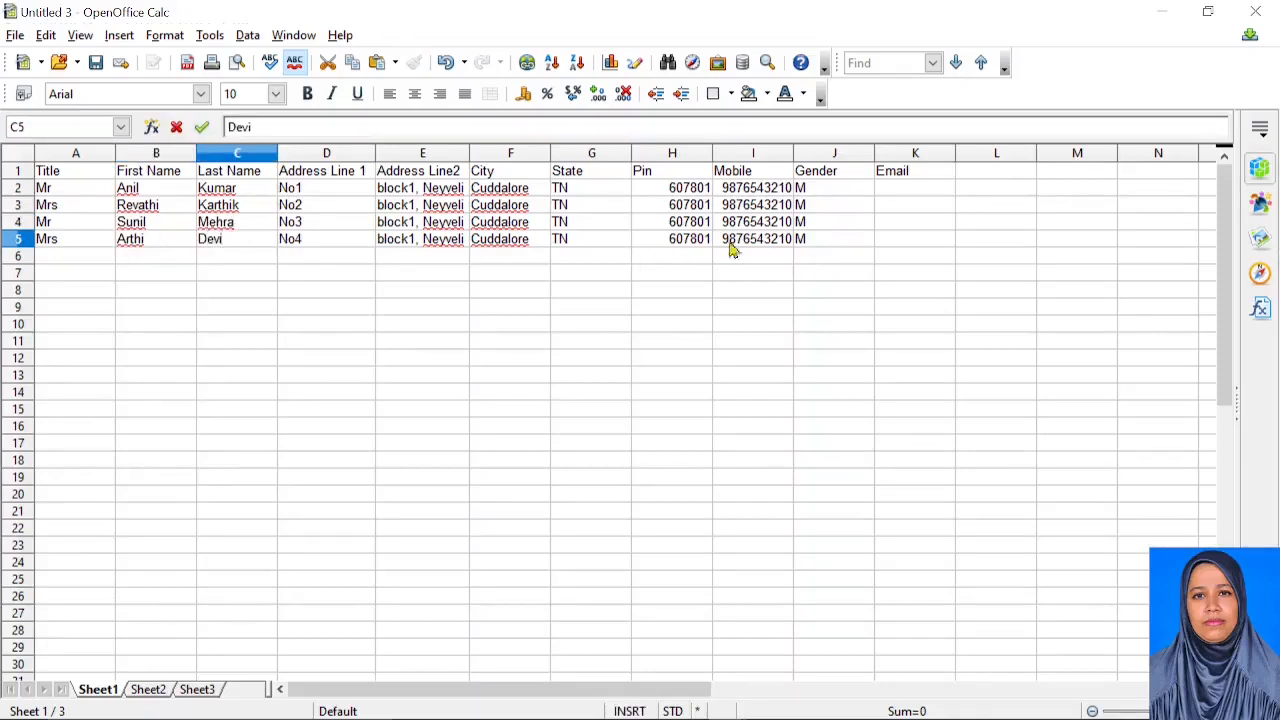
Set the gender in J3 and J5 to F
{"action": "left_click", "coordinate": [824, 206]}
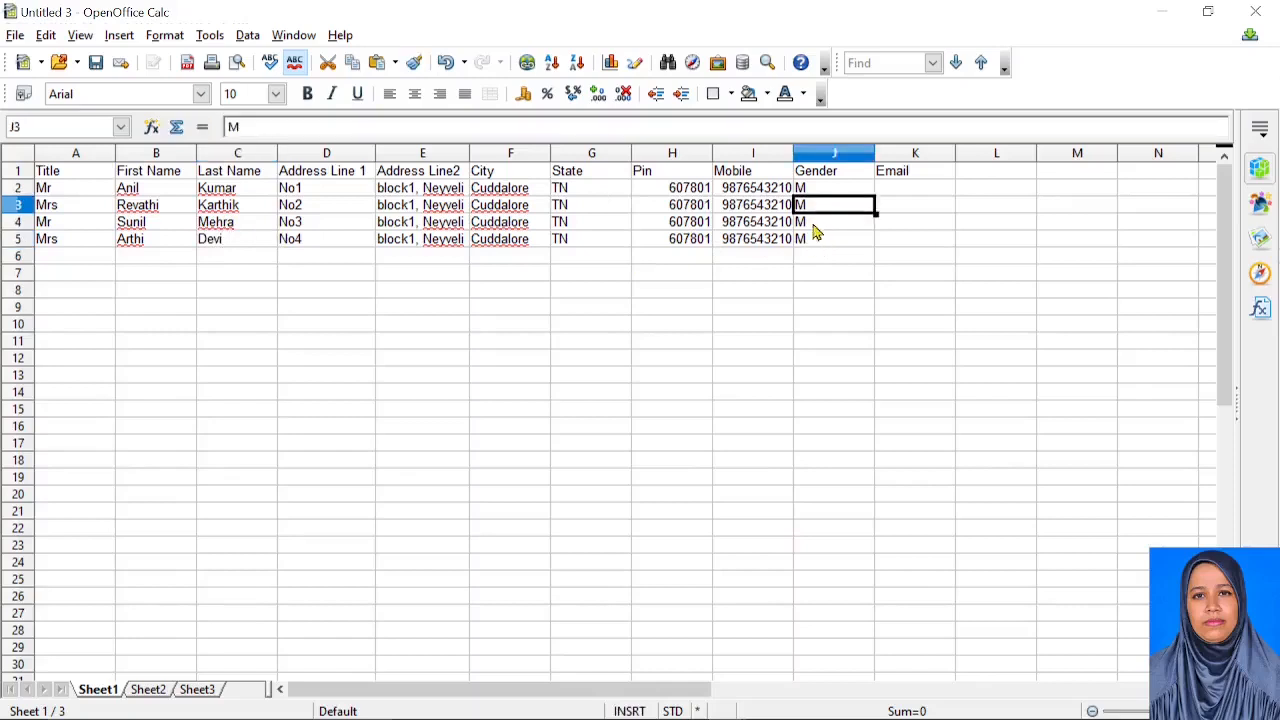
{"action": "type", "text": "F"}
{"action": "left_click", "coordinate": [808, 241]}
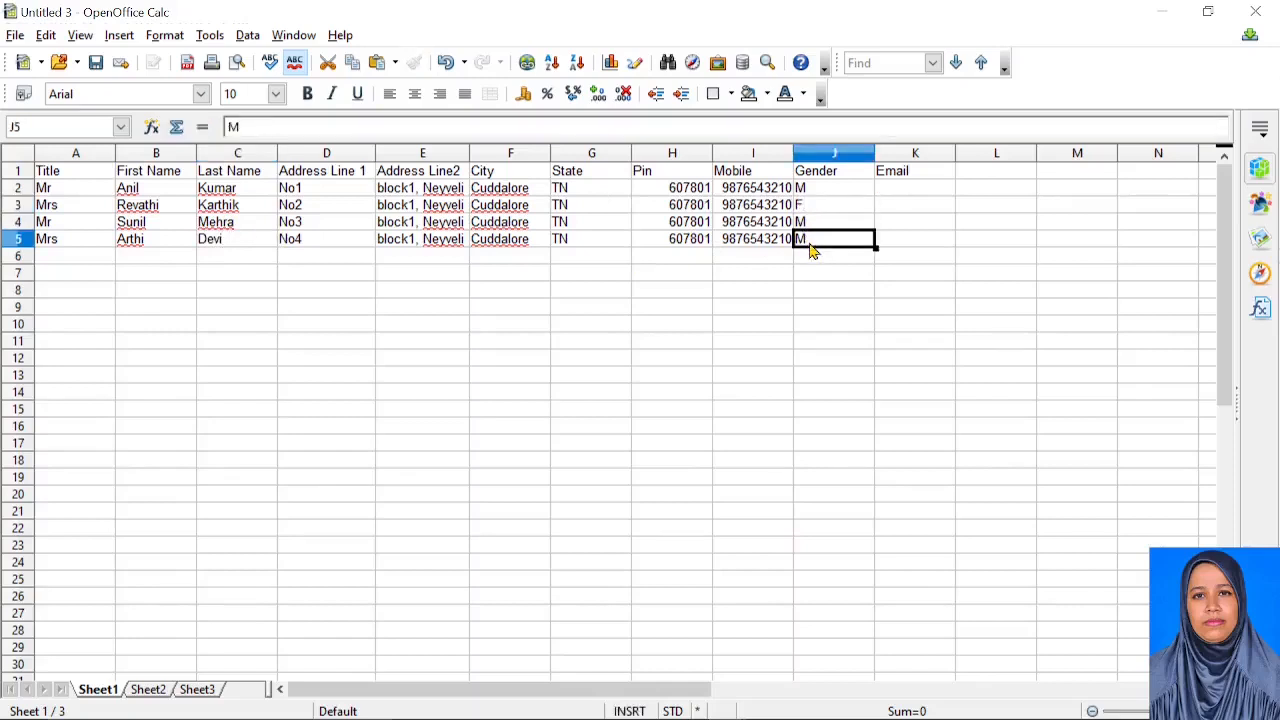
{"action": "type", "text": "F"}
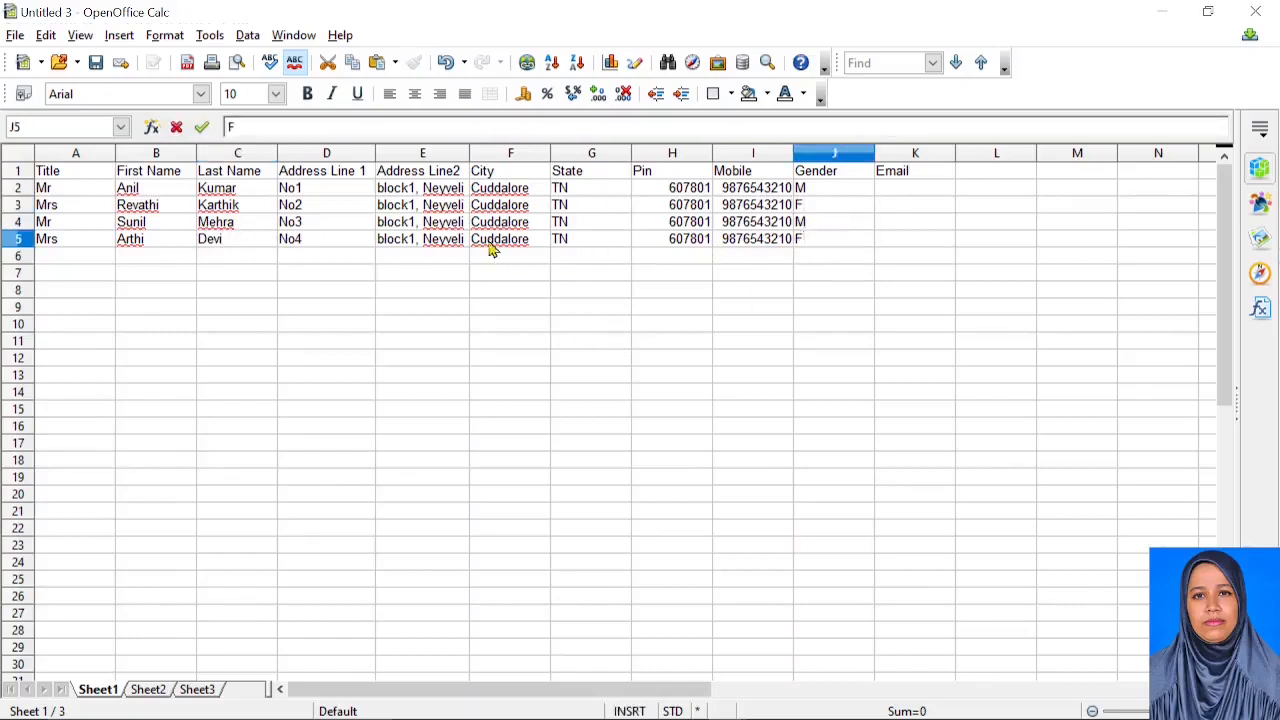
{"action": "left_click", "coordinate": [16, 36]}
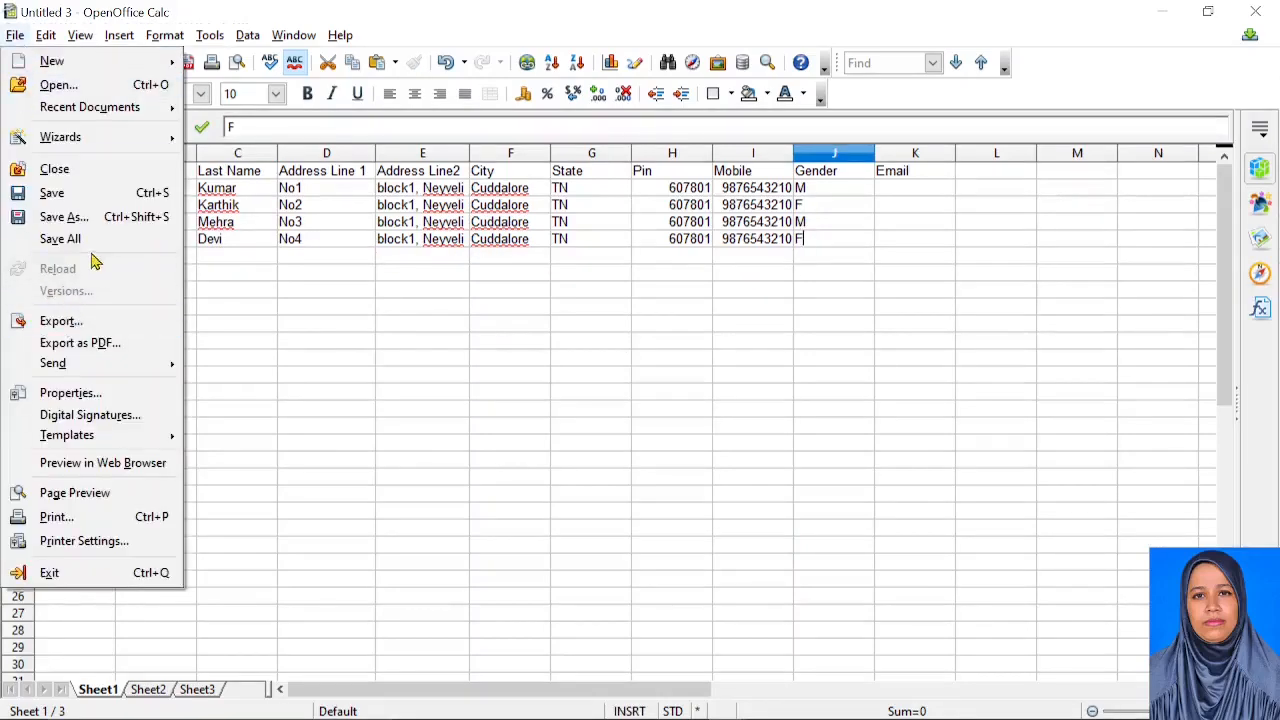
Save the sheet as AddressList_IX in Text CSV format, accepting default export options
{"action": "left_click", "coordinate": [105, 217]}
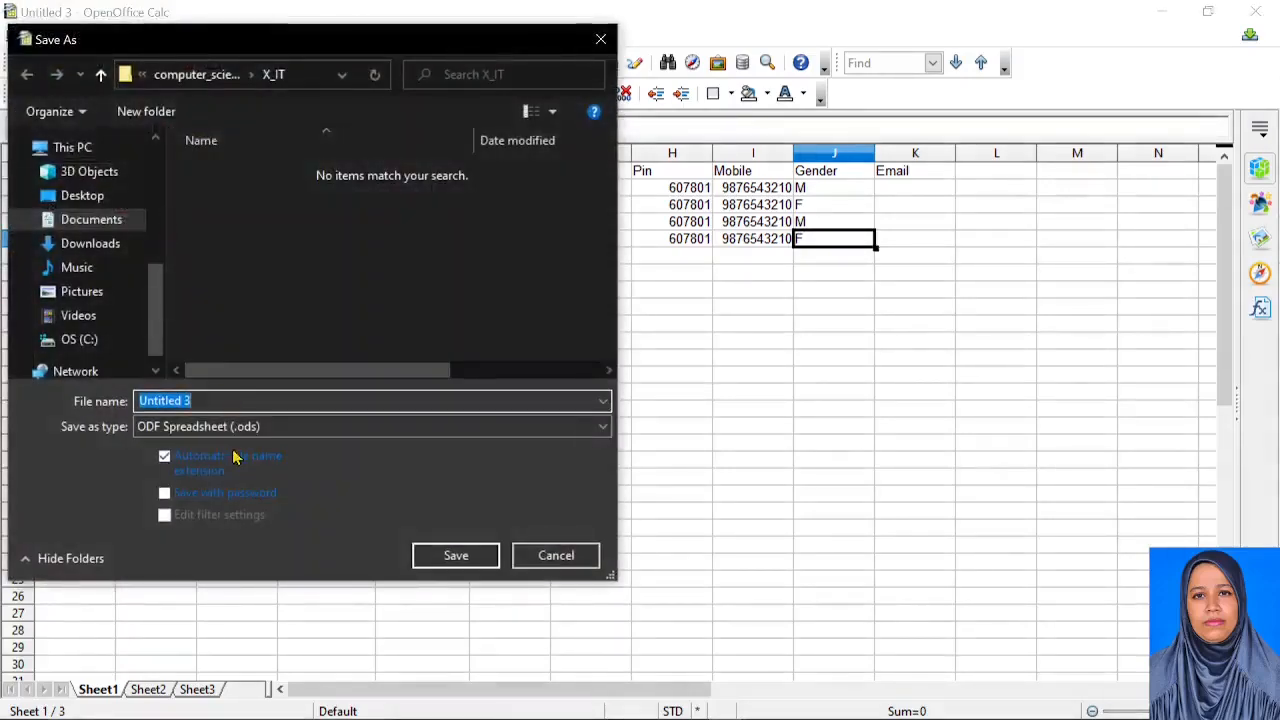
{"action": "left_click", "coordinate": [240, 428]}
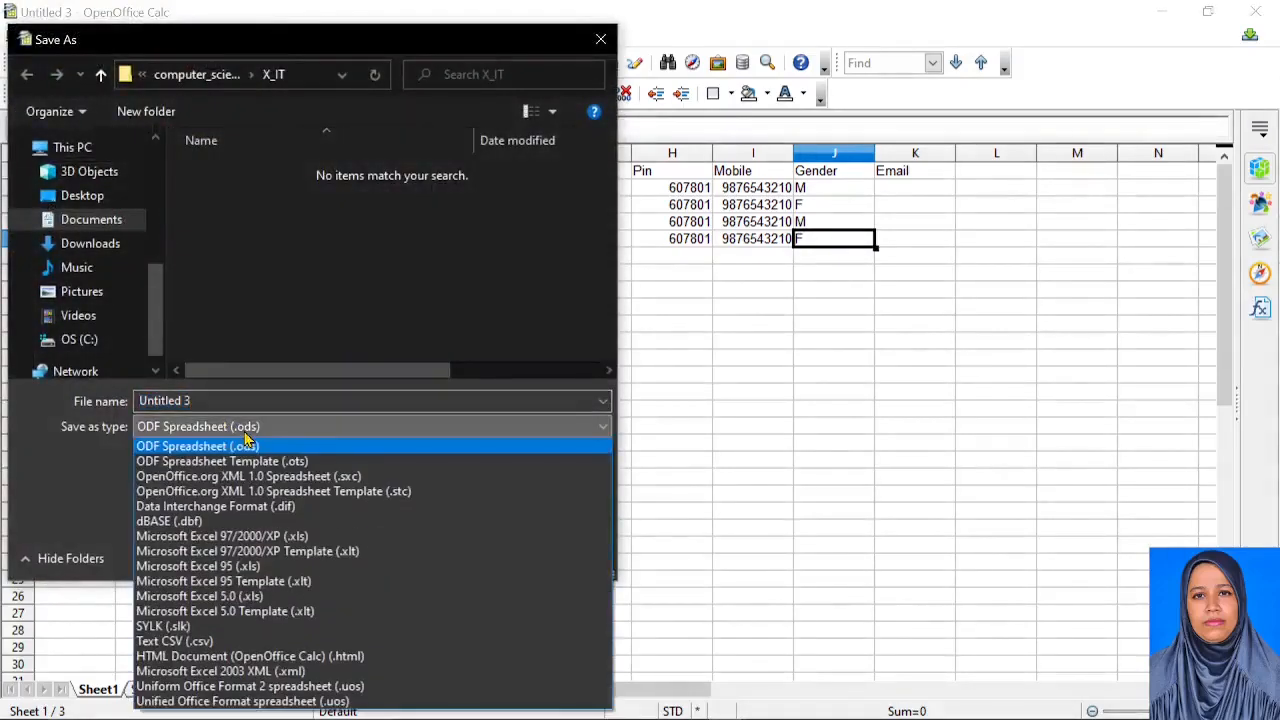
{"action": "left_click", "coordinate": [175, 641]}
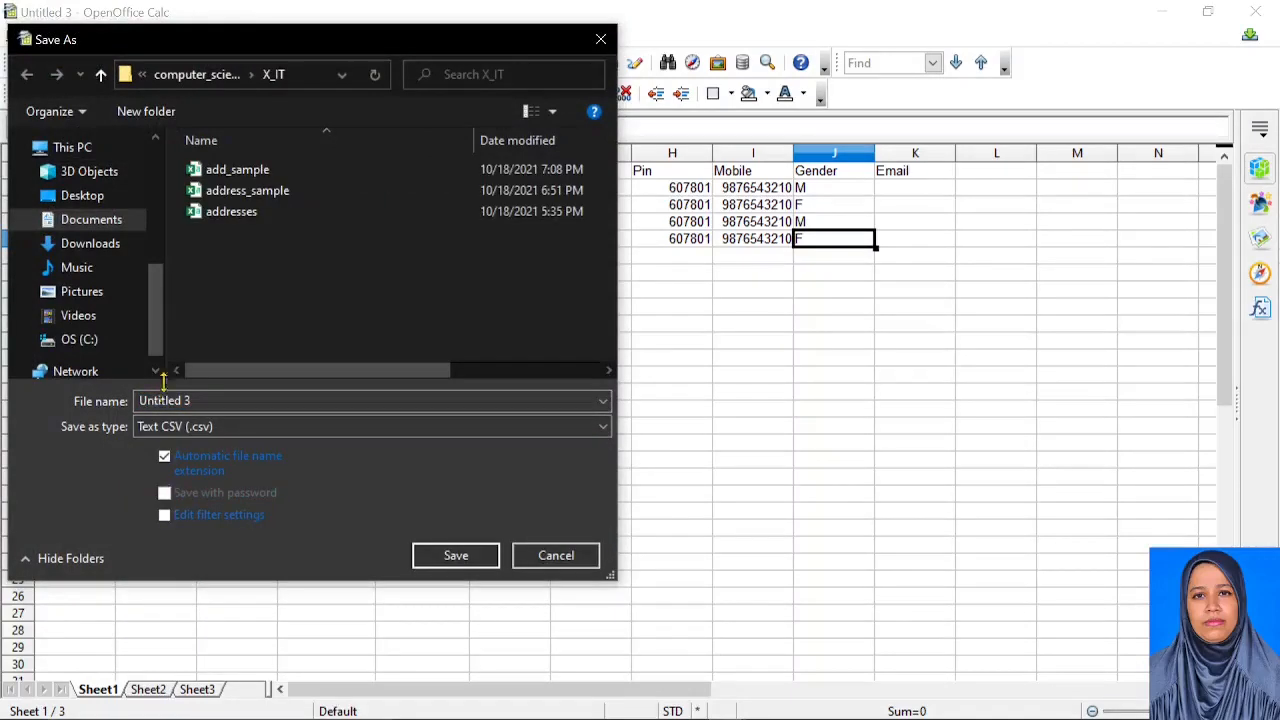
{"action": "left_click", "coordinate": [208, 401]}
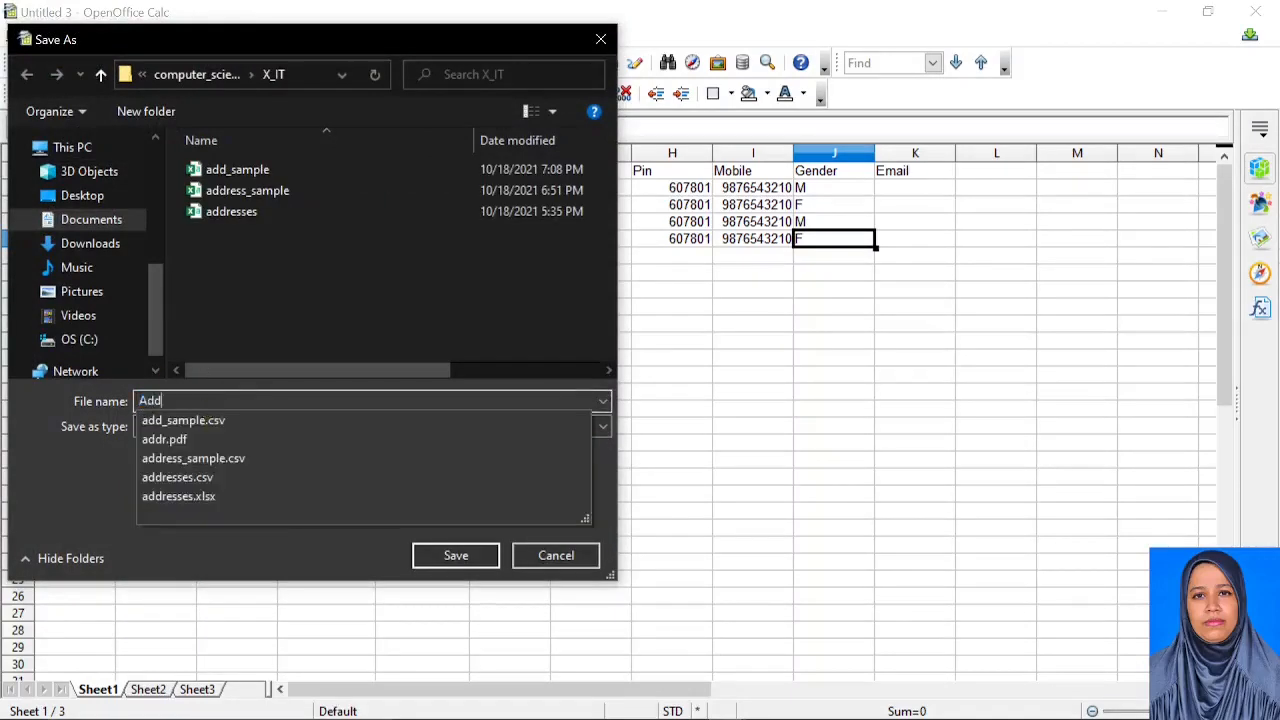
{"action": "type", "text": "ressList_IX"}
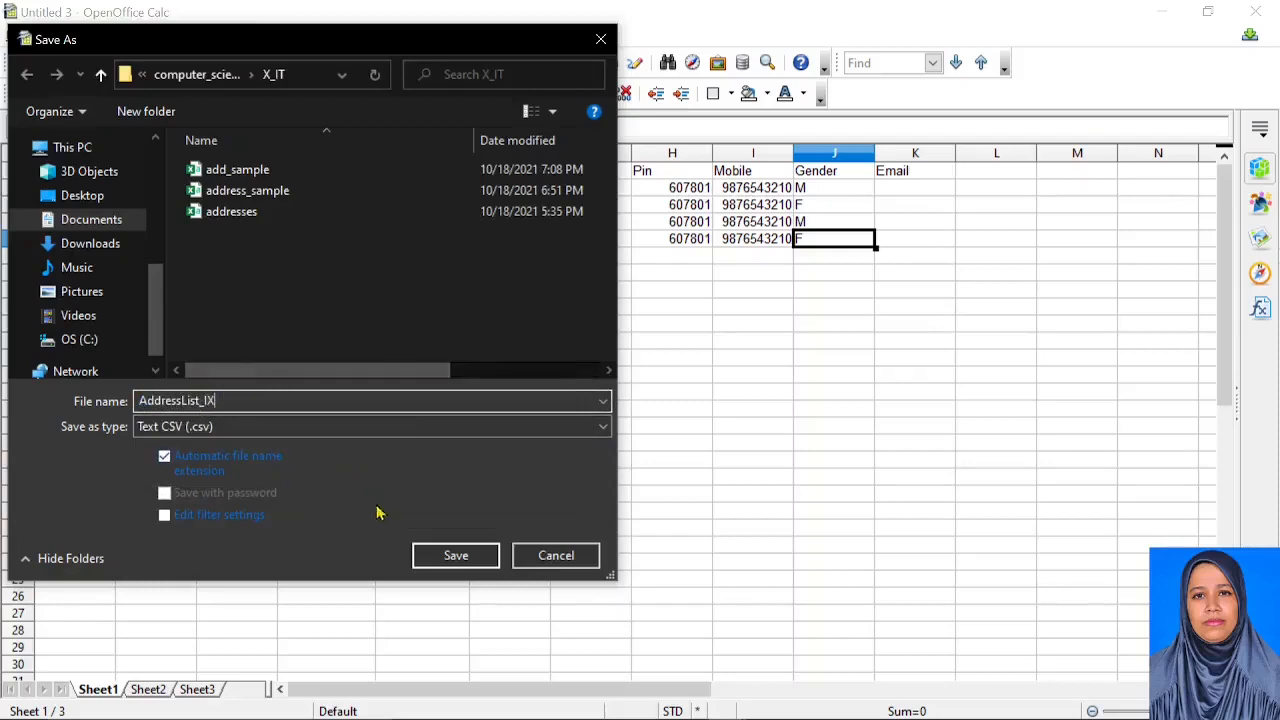
{"action": "left_click", "coordinate": [443, 557]}
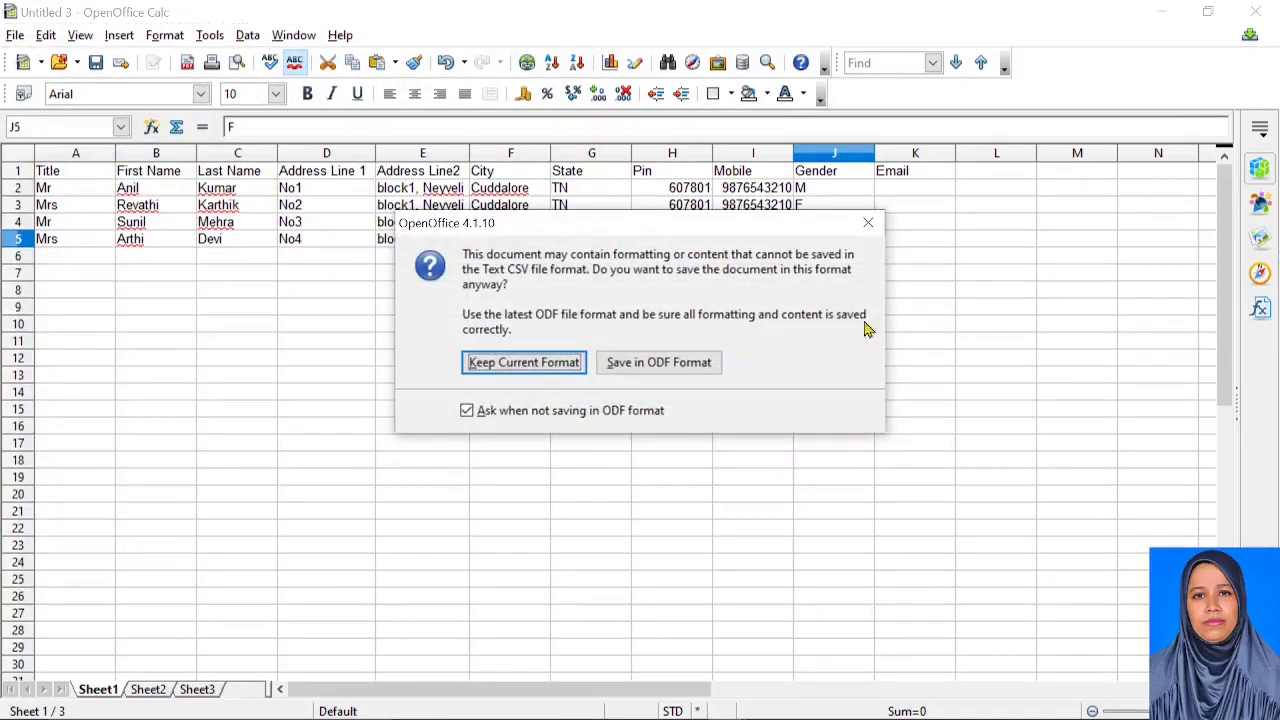
{"action": "left_click", "coordinate": [519, 370]}
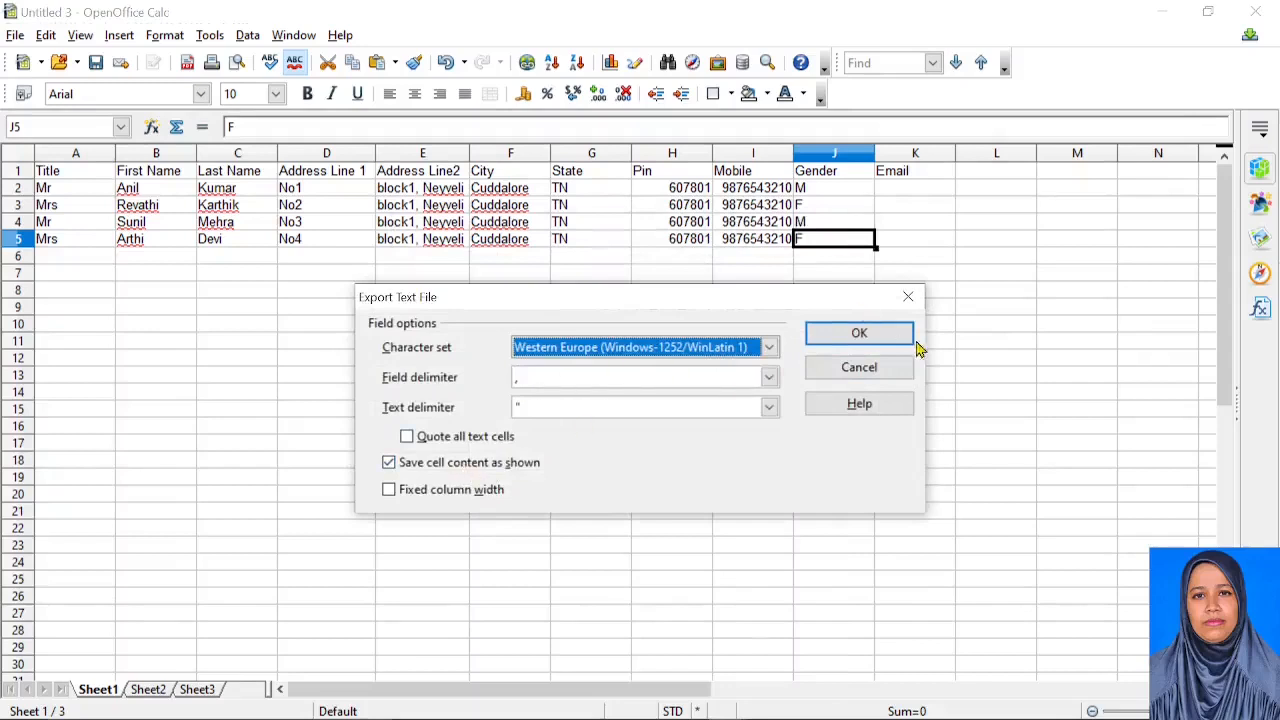
{"action": "left_click", "coordinate": [860, 336]}
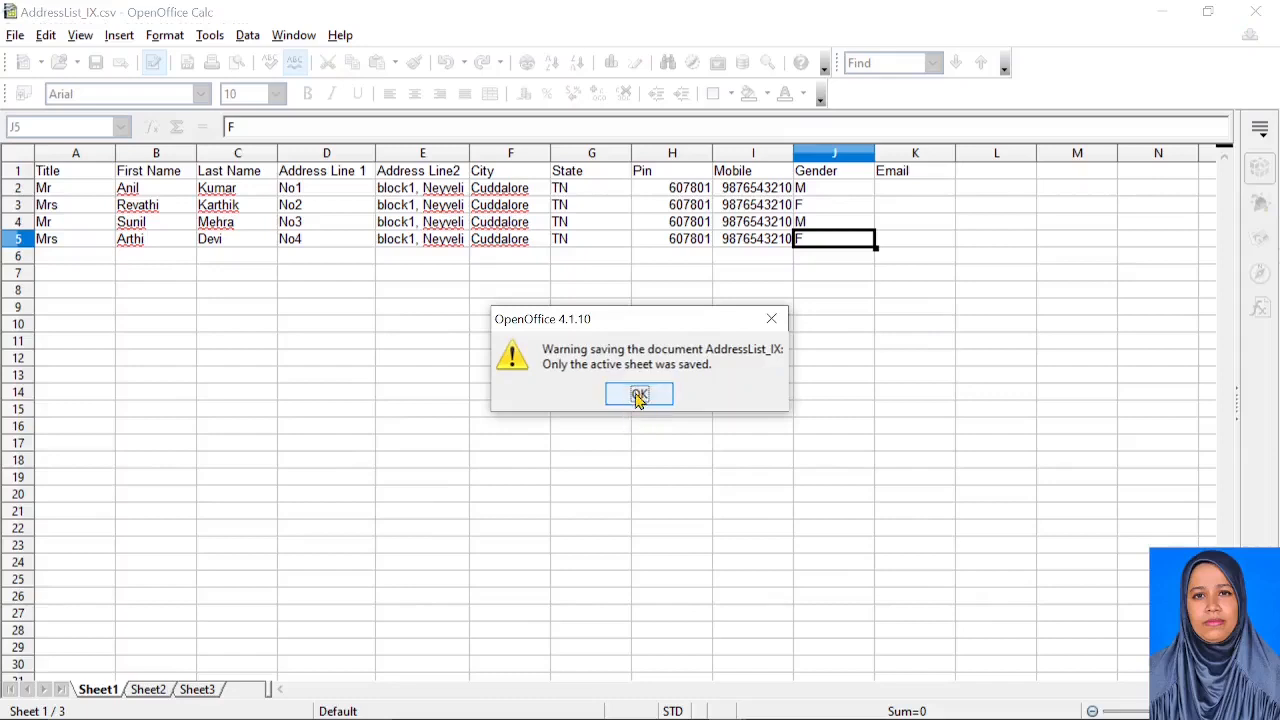
{"action": "left_click", "coordinate": [638, 396]}
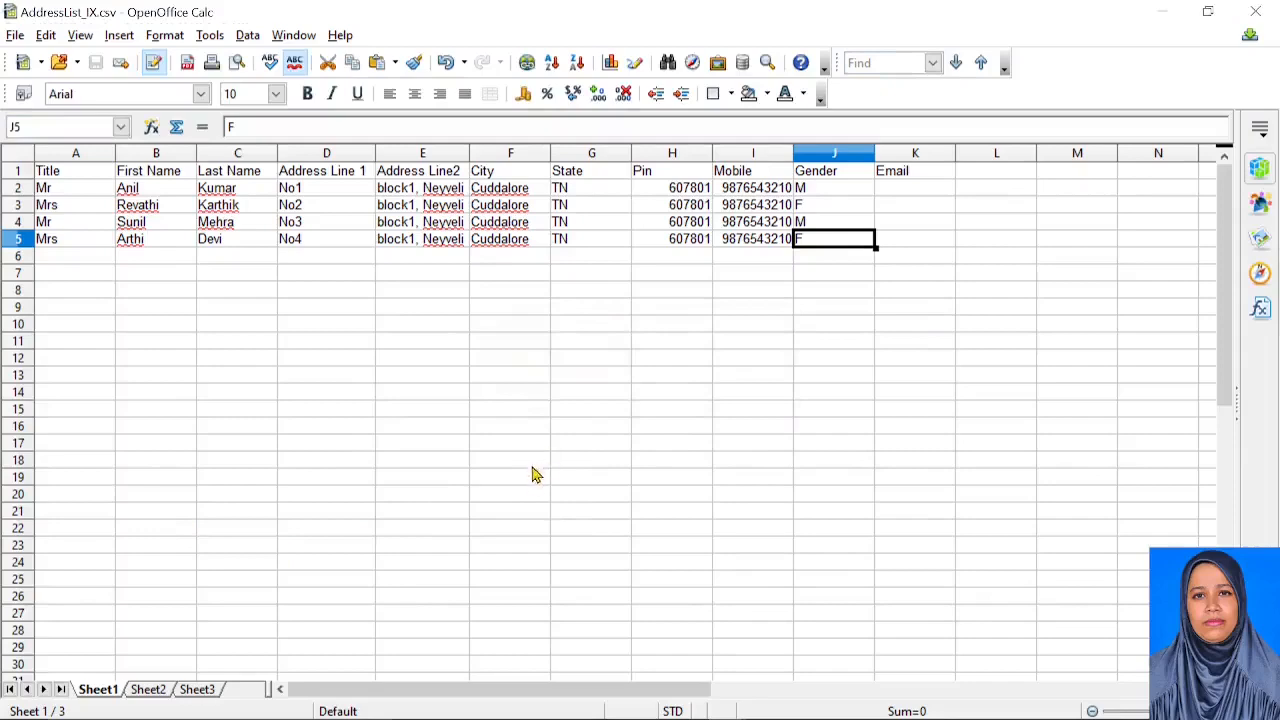
Open the PTM_Letter_body document in Writer
{"action": "key", "text": "super+Tab"}
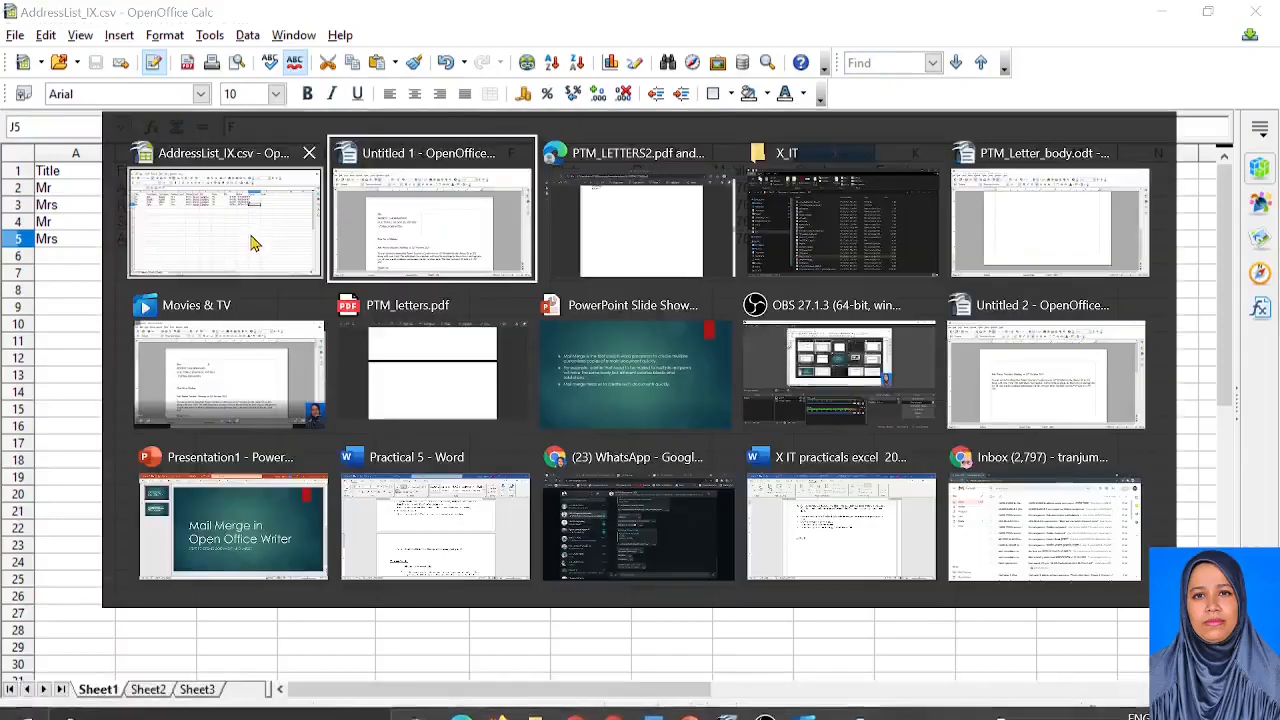
{"action": "key", "text": "Return"}
{"action": "left_click", "coordinate": [24, 44]}
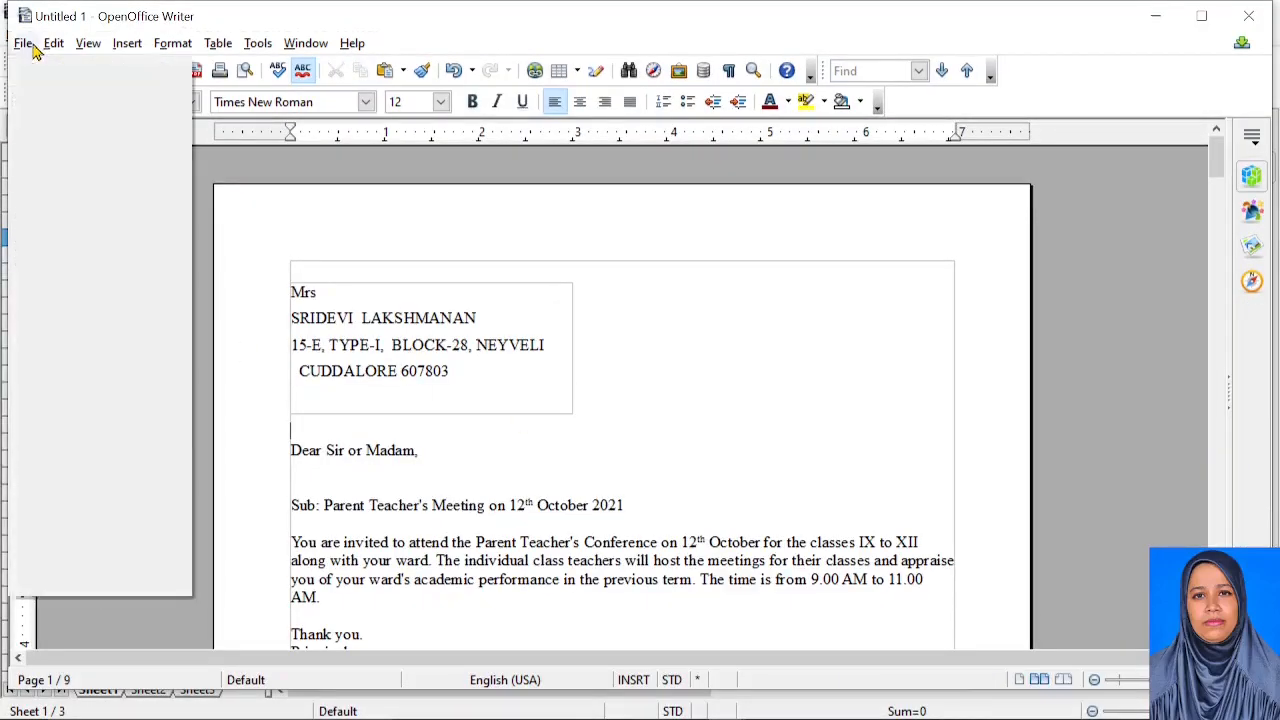
{"action": "left_click", "coordinate": [86, 91]}
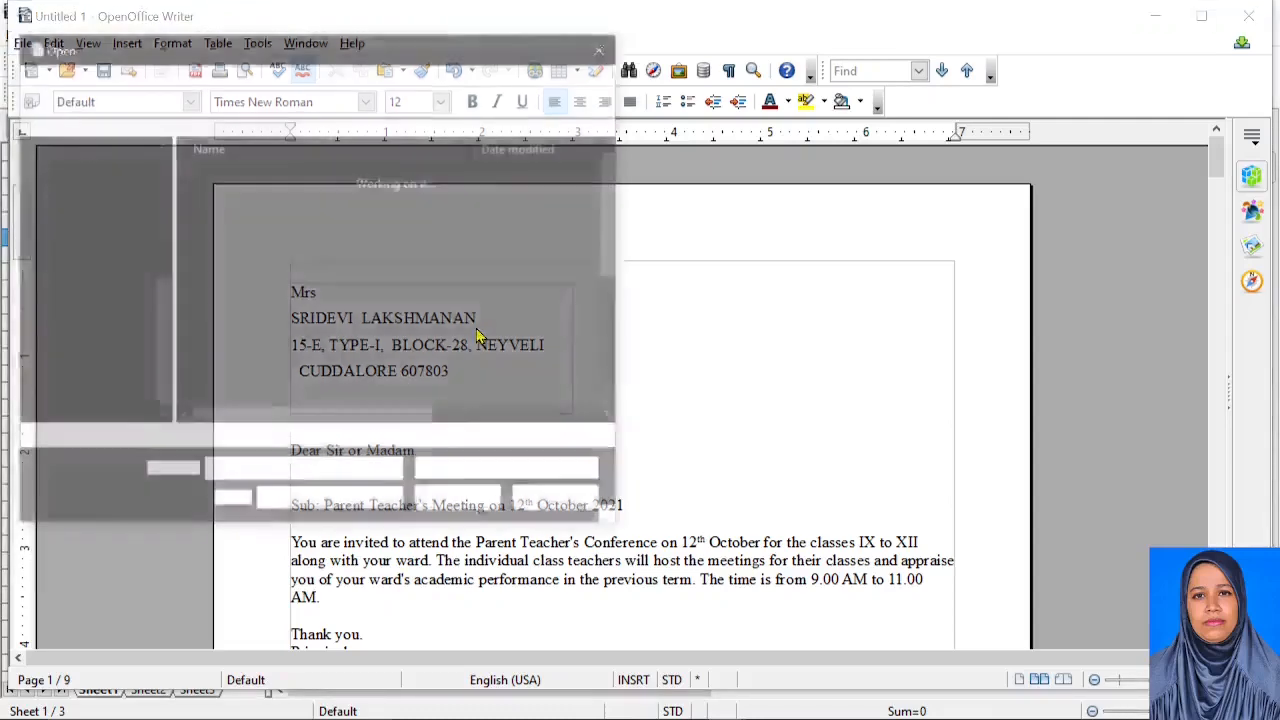
{"action": "scroll", "coordinate": [297, 392], "scroll_direction": "down", "scroll_amount": 1}
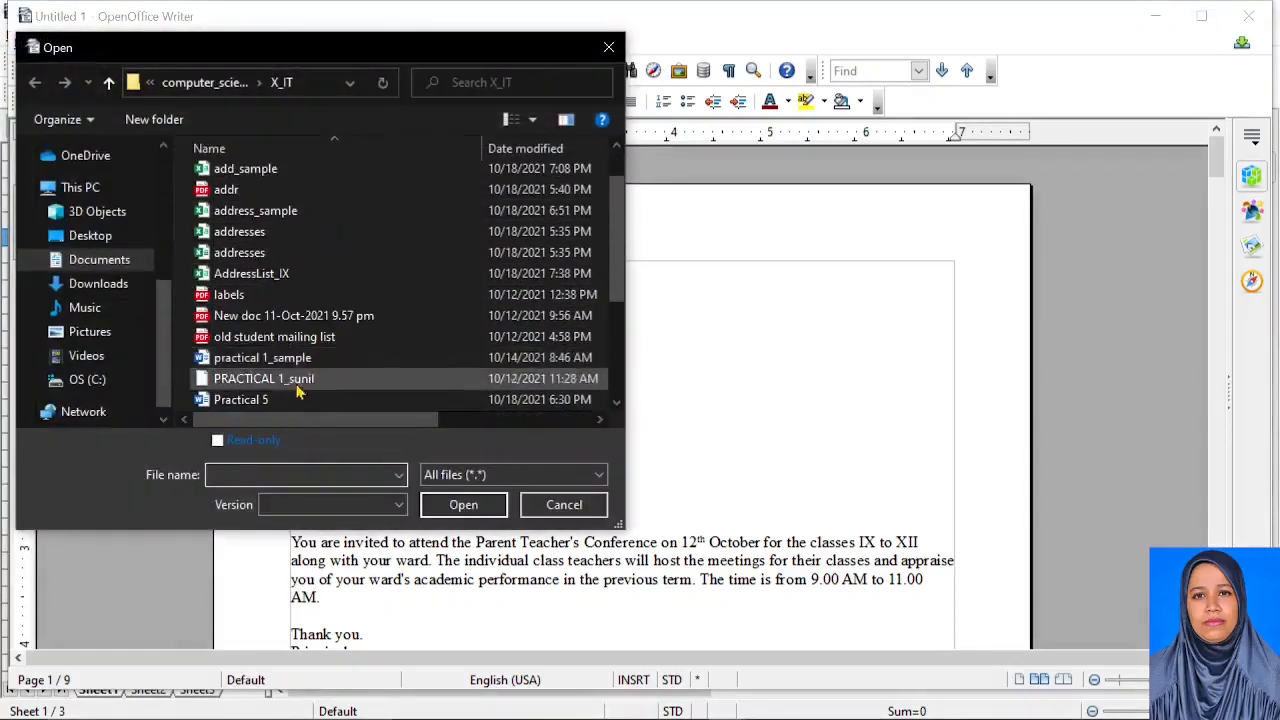
{"action": "scroll", "coordinate": [297, 392], "scroll_direction": "down", "scroll_amount": 3}
{"action": "left_click", "coordinate": [282, 274]}
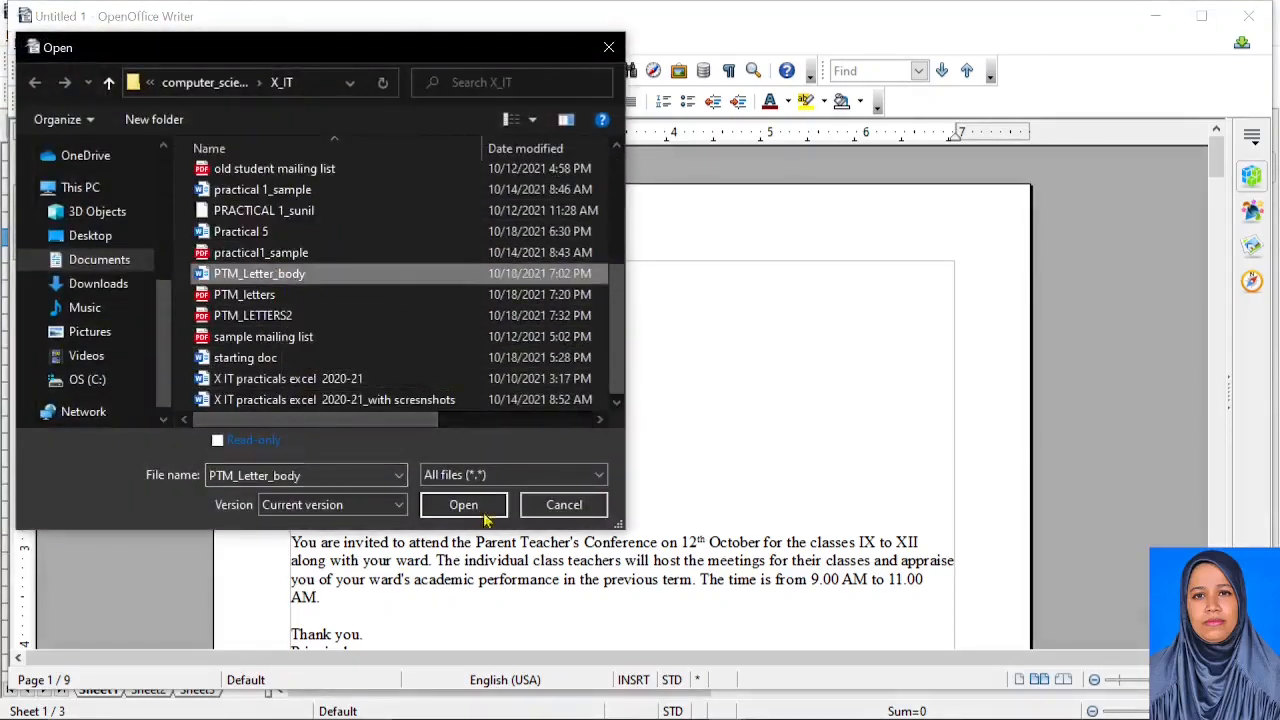
{"action": "left_click", "coordinate": [485, 515]}
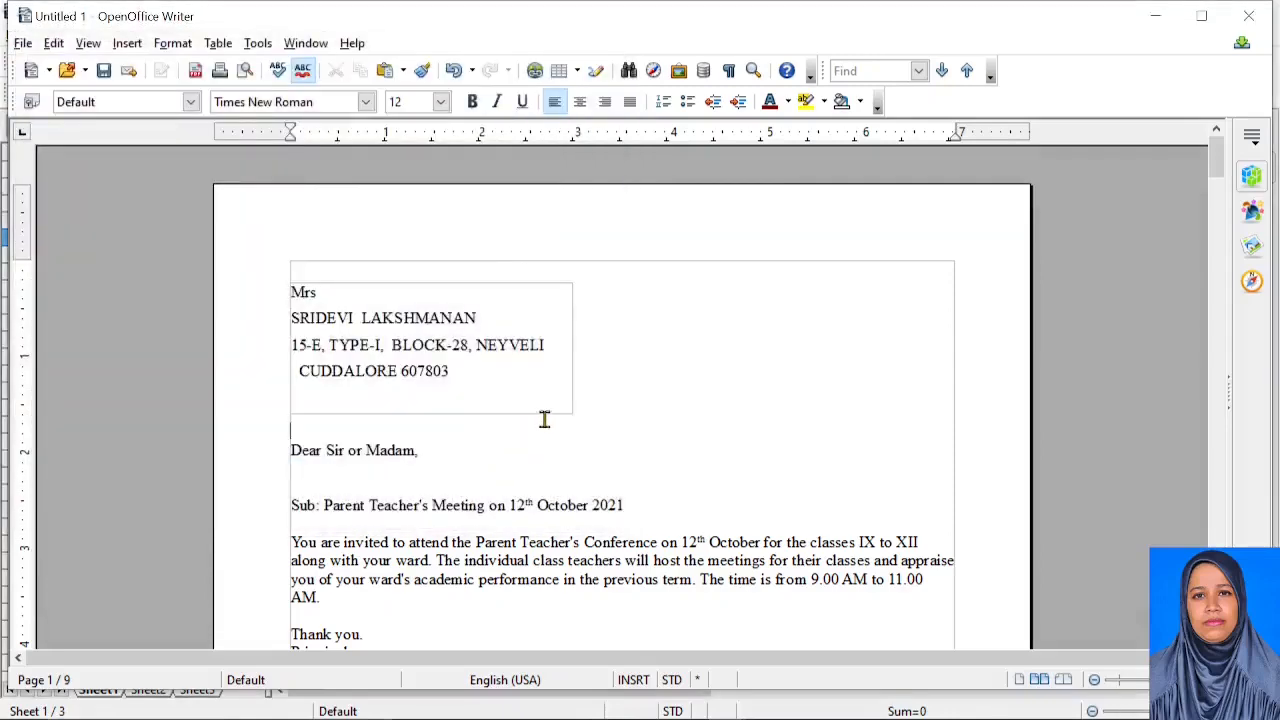
Remove the 'Dear Sir or Madam,' greeting and the four old address lines
{"action": "scroll", "coordinate": [537, 409], "scroll_direction": "up", "scroll_amount": 7}
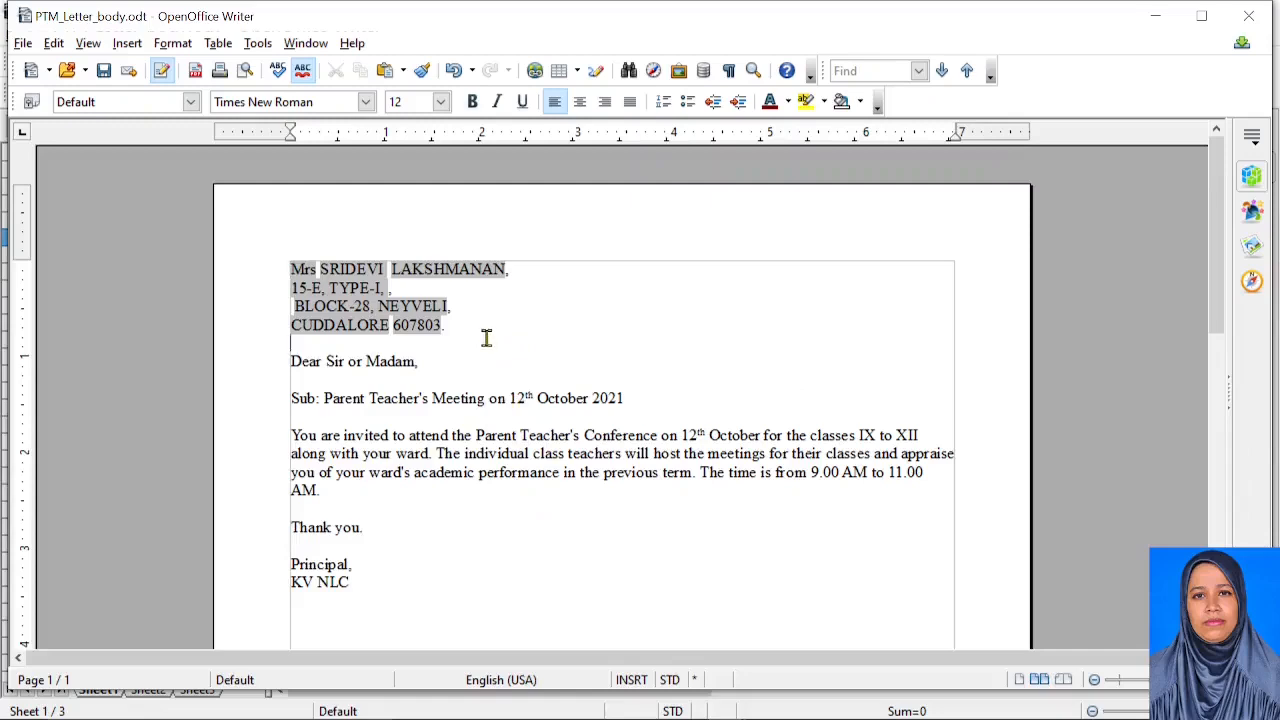
{"action": "key", "text": "ctrl+z"}
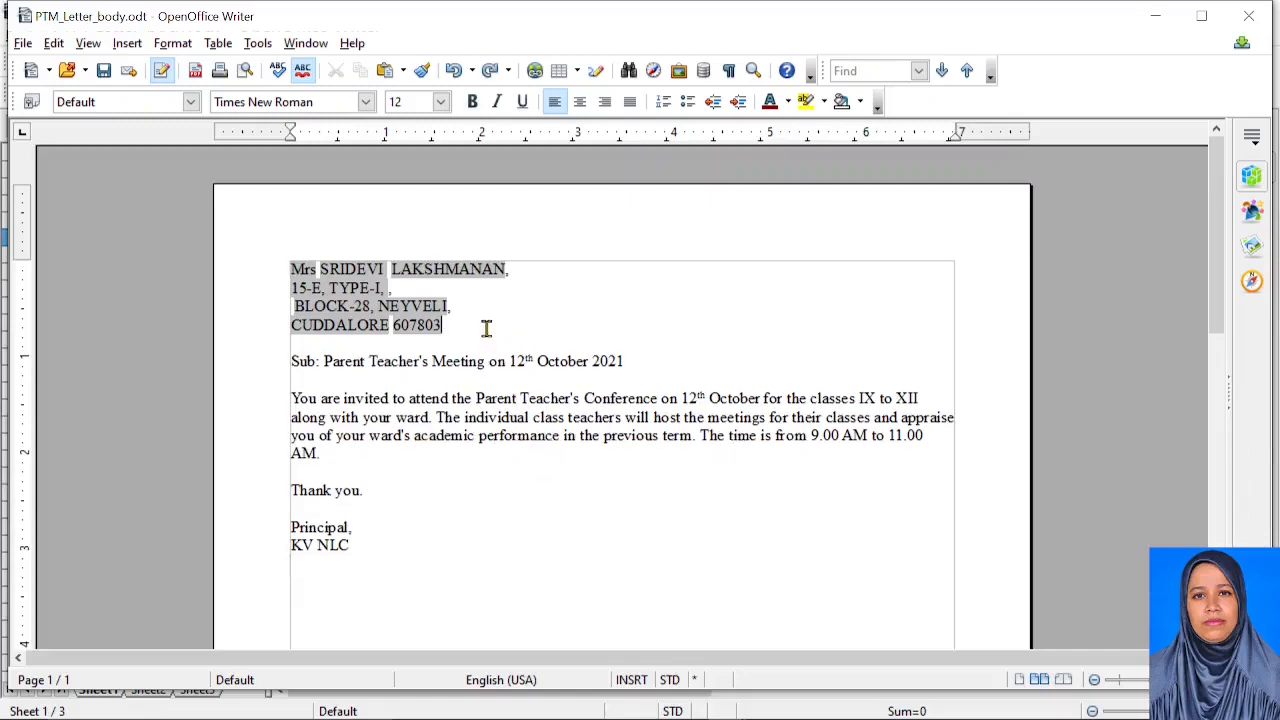
{"action": "left_click_drag", "start_coordinate": [473, 329], "coordinate": [283, 266]}
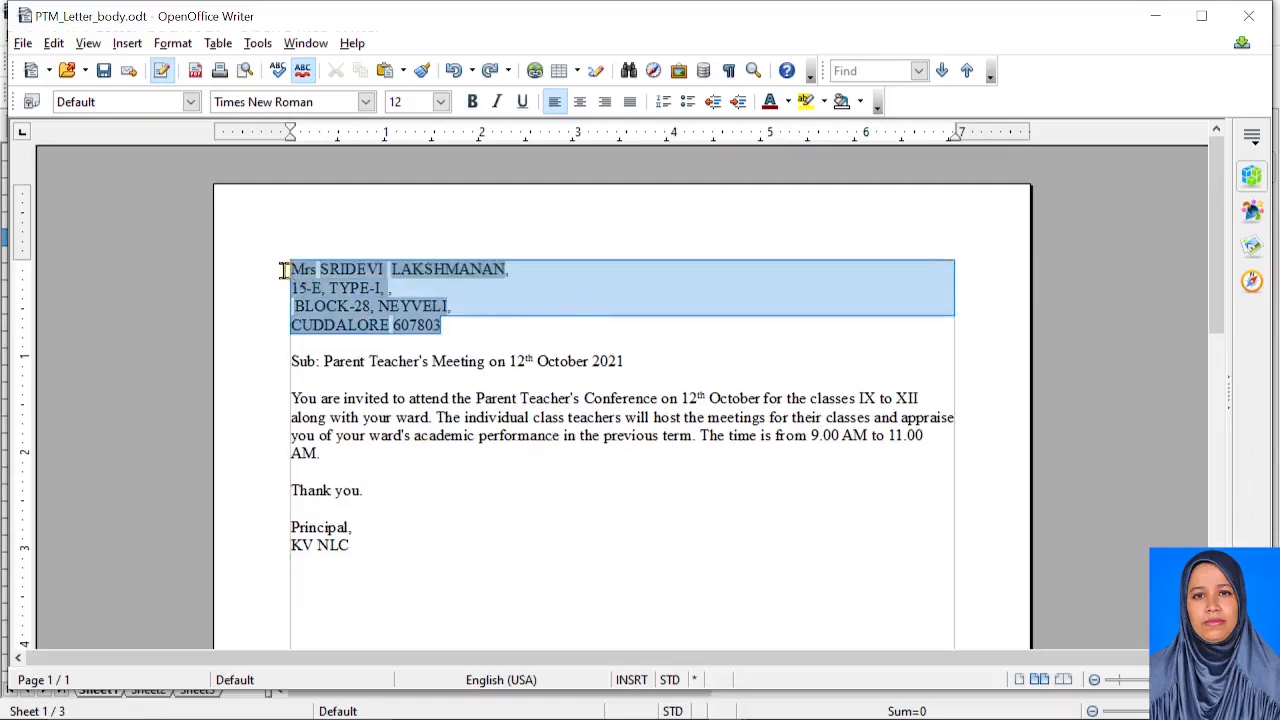
{"action": "key", "text": "Delete"}
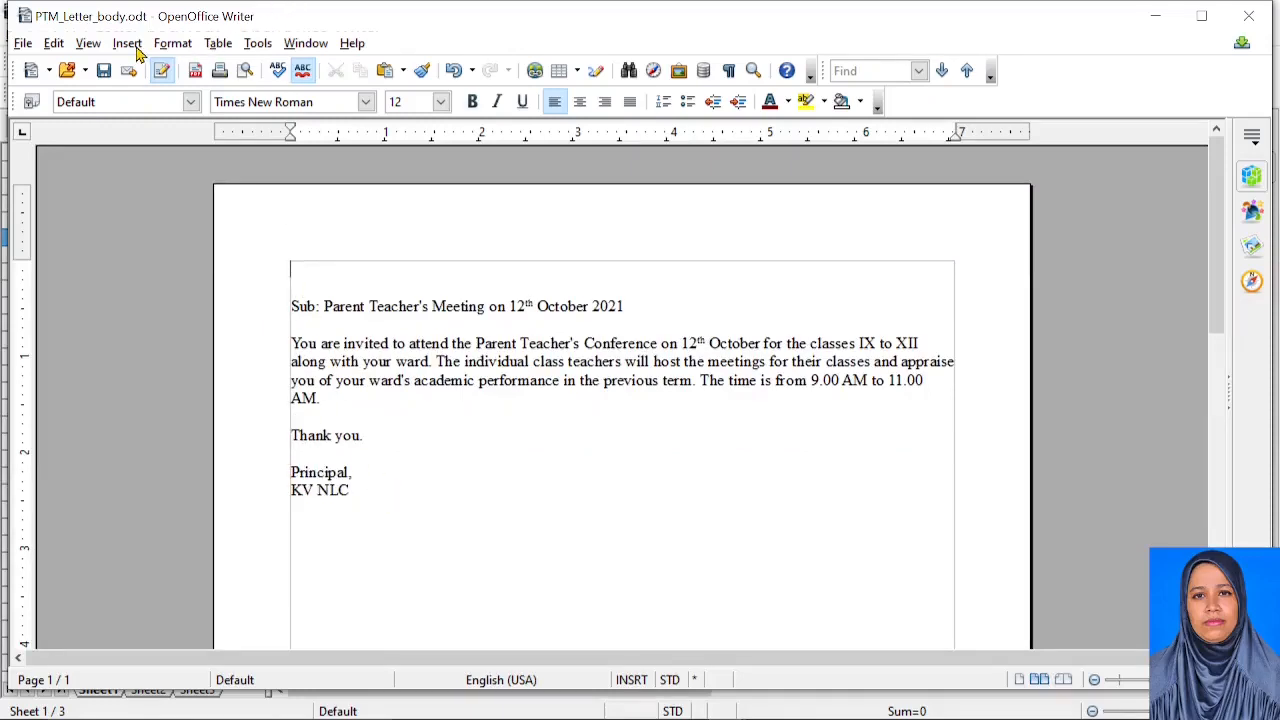
Show the Data Sources browser above the letter
{"action": "left_click", "coordinate": [260, 44]}
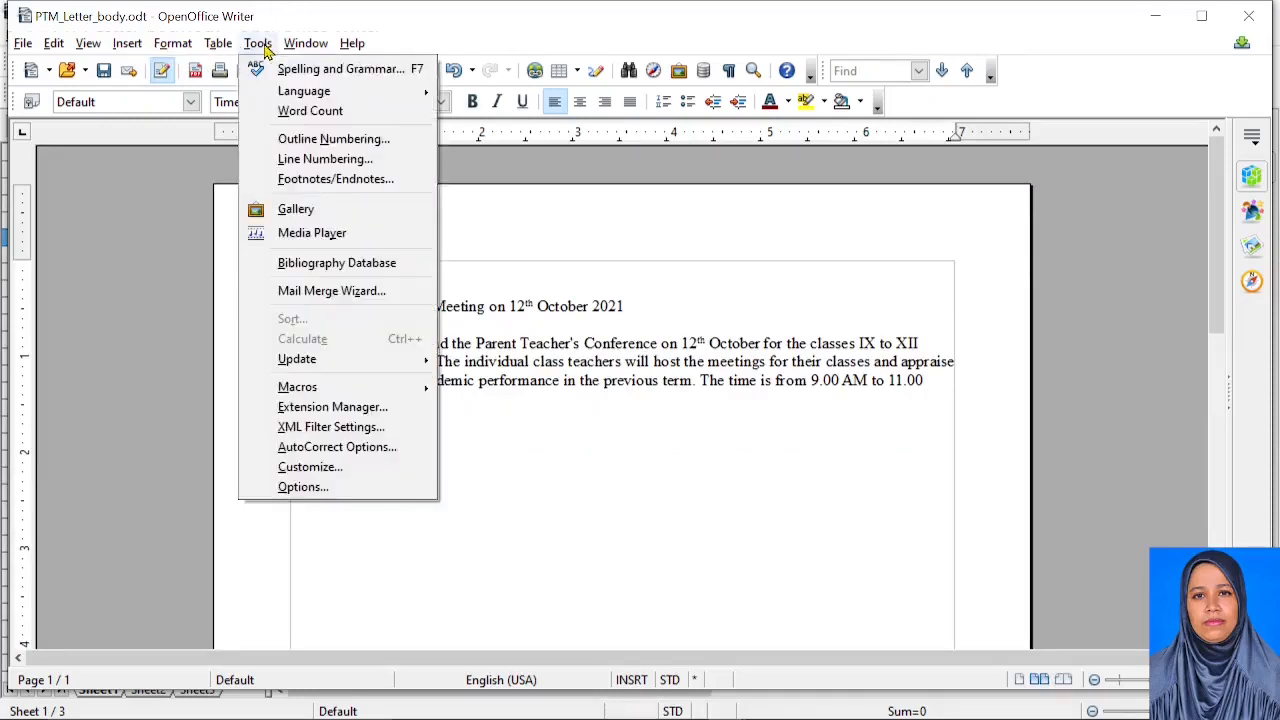
{"action": "left_click", "coordinate": [686, 40]}
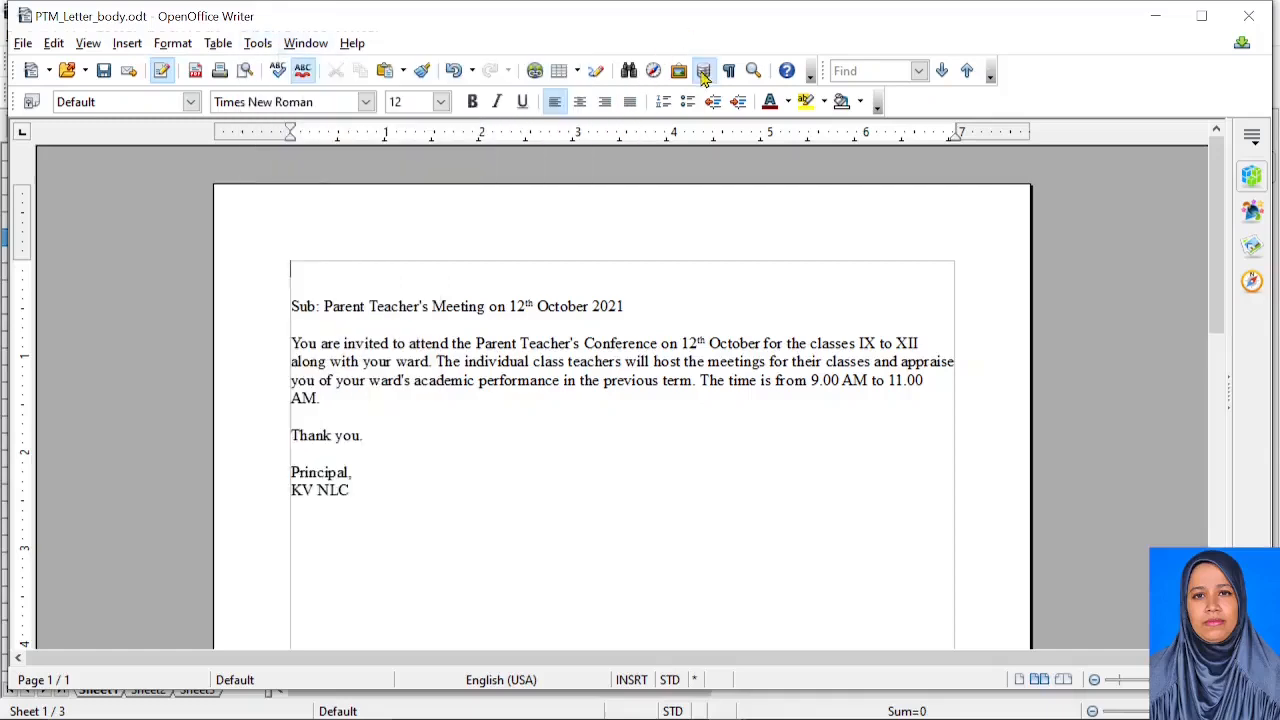
{"action": "left_click", "coordinate": [703, 70]}
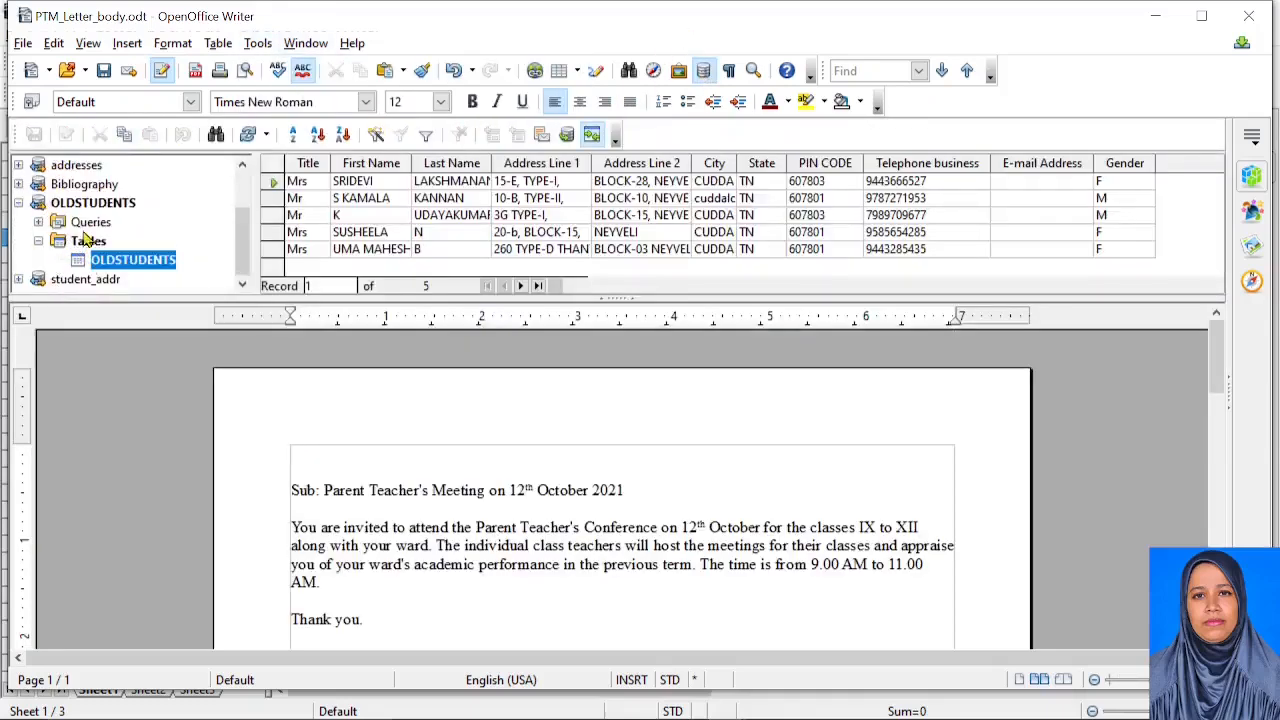
{"action": "scroll", "coordinate": [82, 234], "scroll_direction": "up", "scroll_amount": 1}
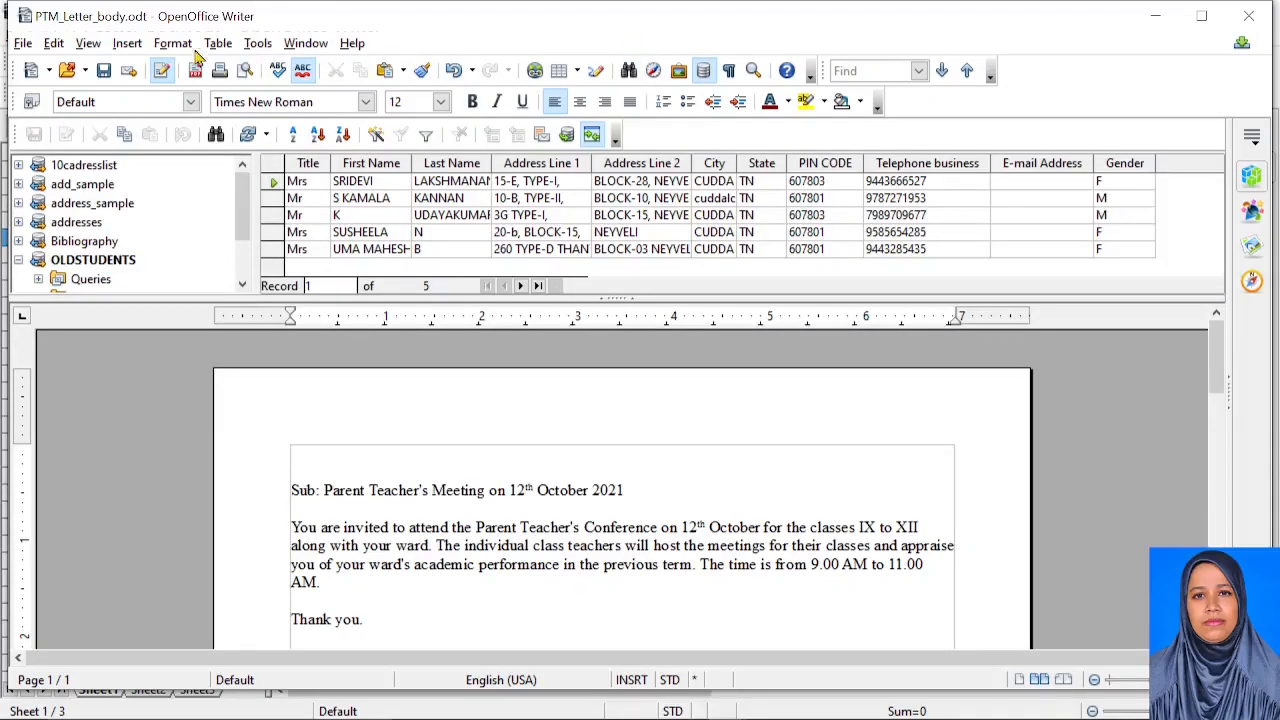
Add AddressList_IX as a database data source via the Fields dialog's Database browse
{"action": "left_click", "coordinate": [130, 43]}
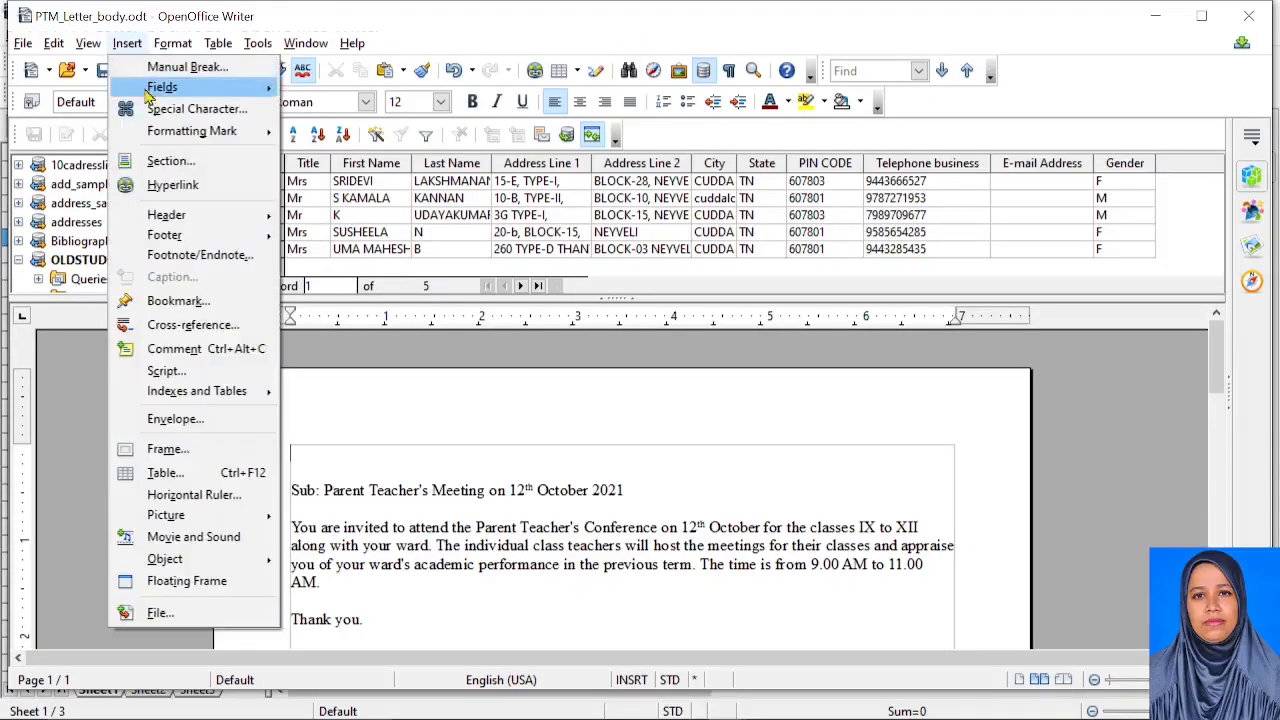
{"action": "mouse_move", "coordinate": [152, 92]}
{"action": "left_click", "coordinate": [337, 262]}
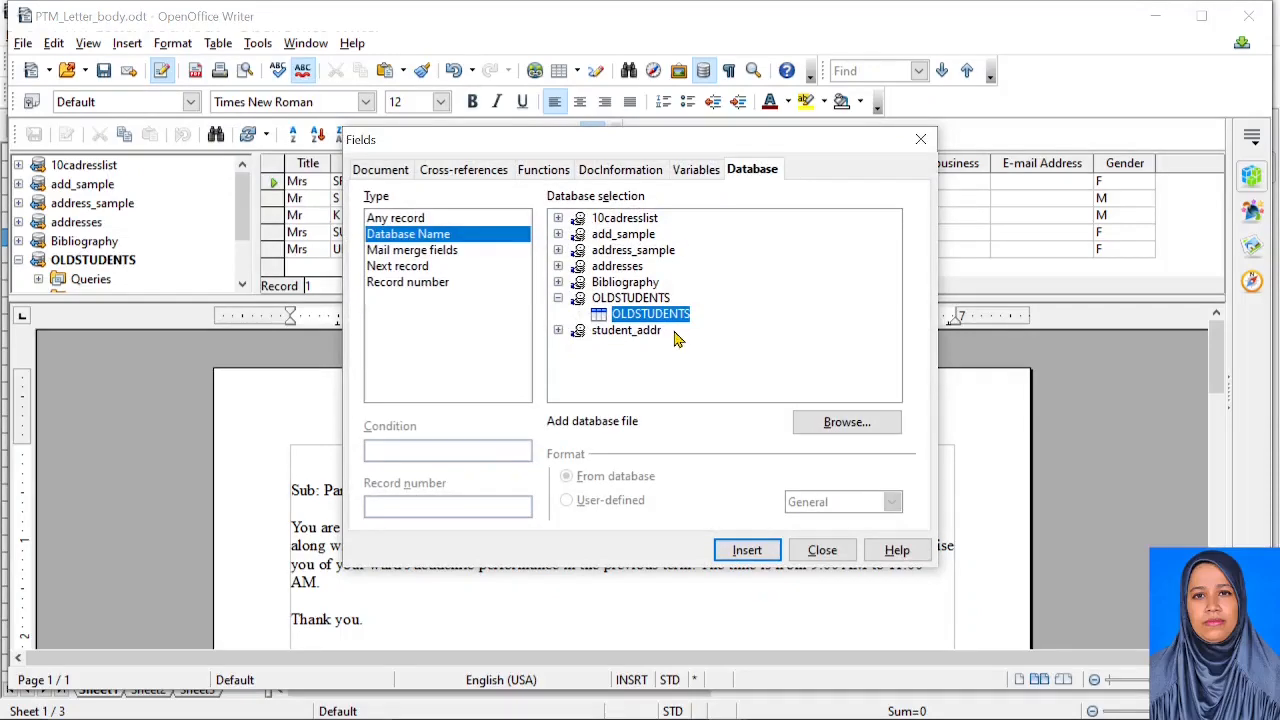
{"action": "left_click", "coordinate": [860, 428]}
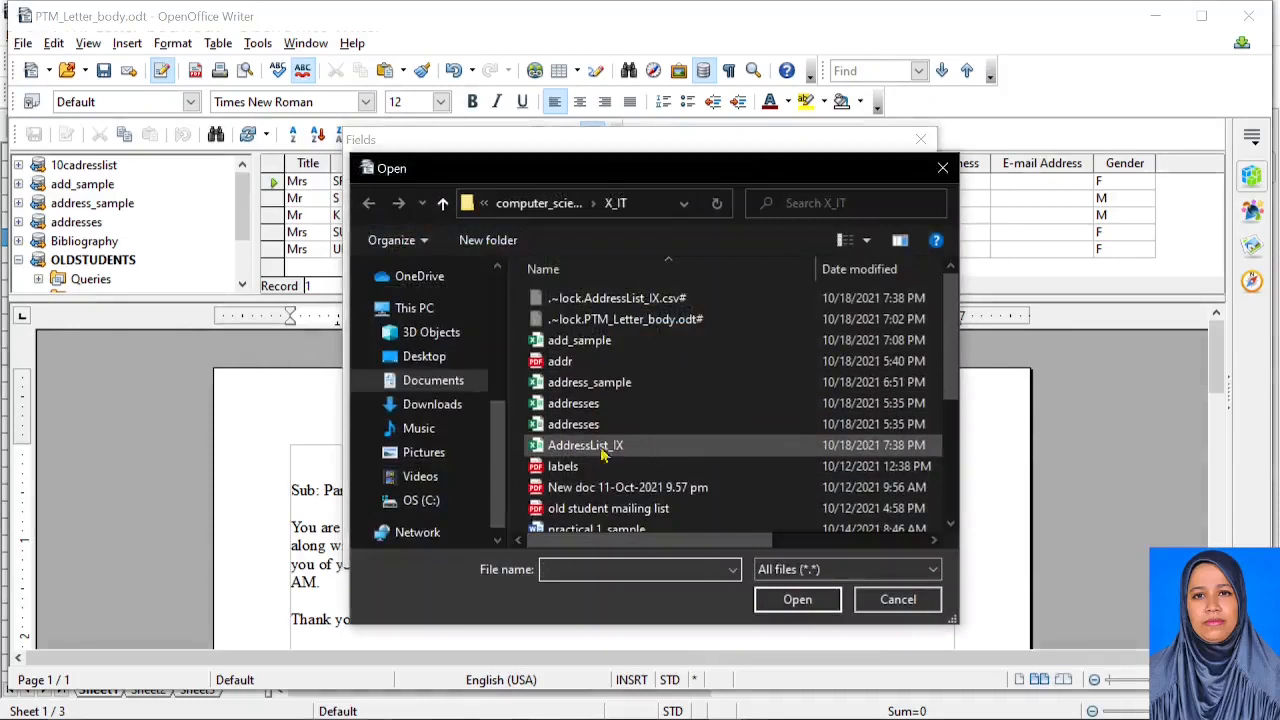
{"action": "left_click", "coordinate": [600, 450]}
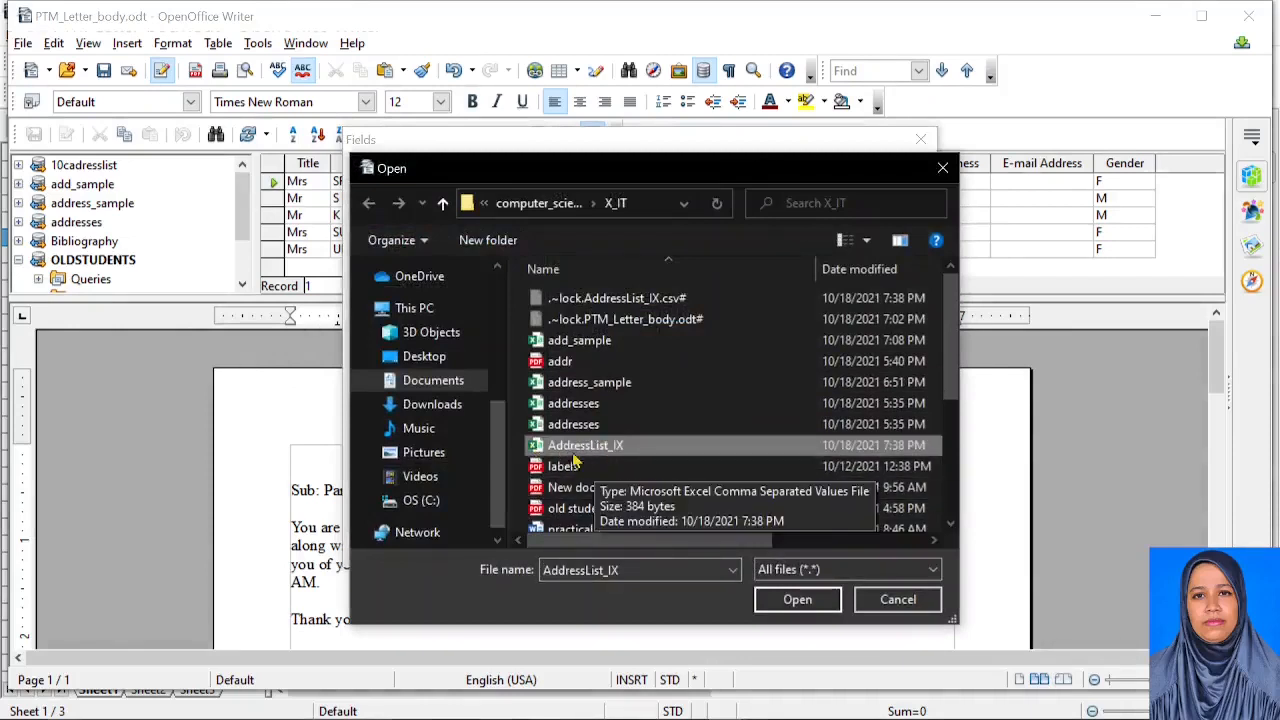
{"action": "left_click", "coordinate": [792, 600]}
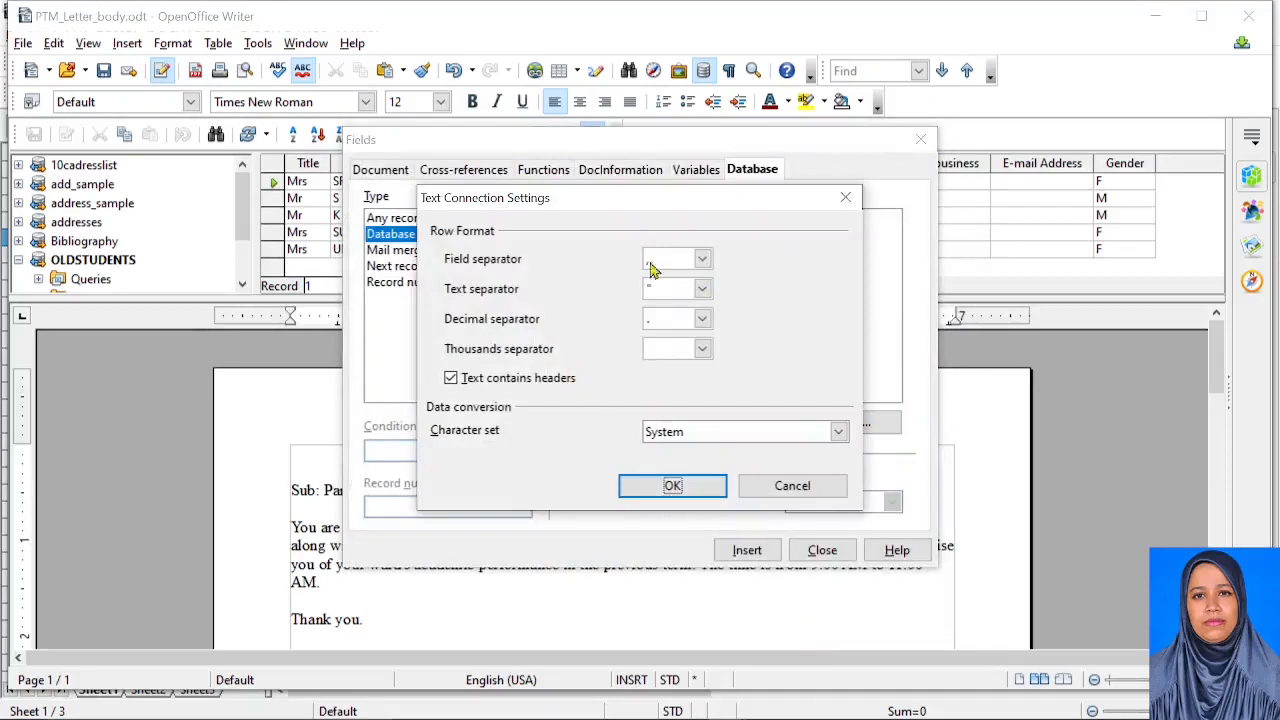
{"action": "left_click", "coordinate": [673, 486]}
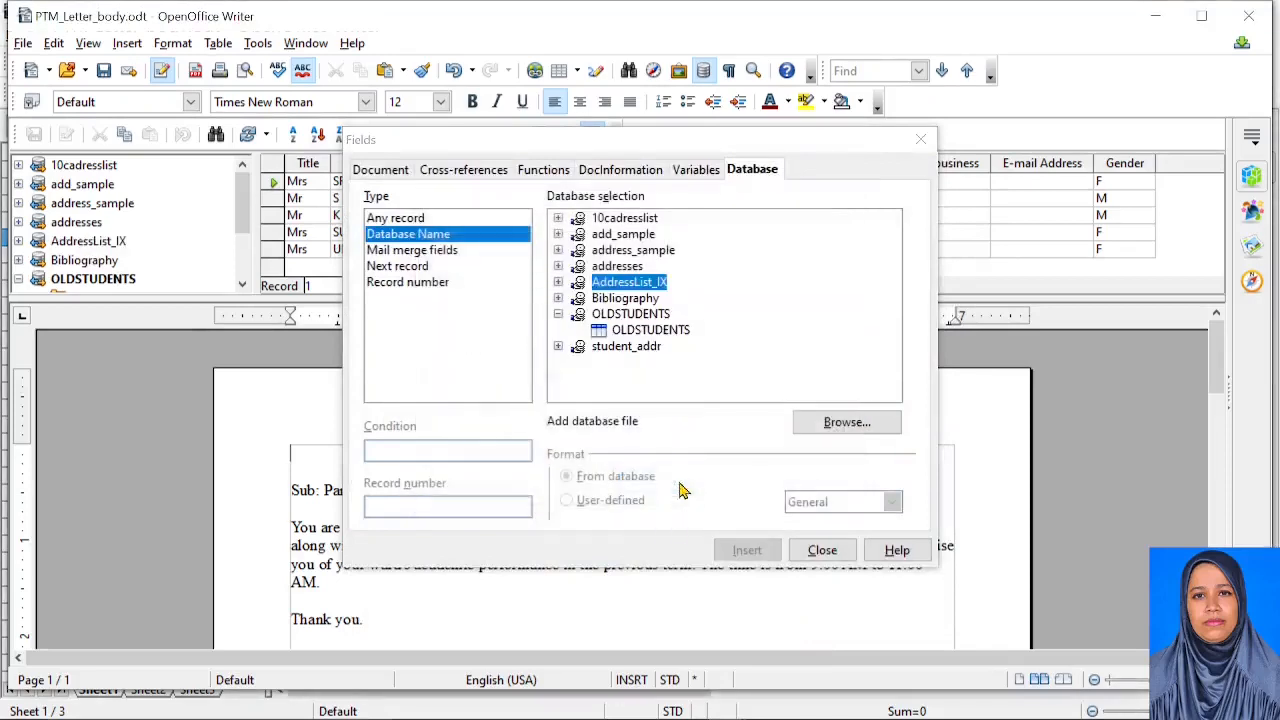
{"action": "left_click", "coordinate": [558, 282]}
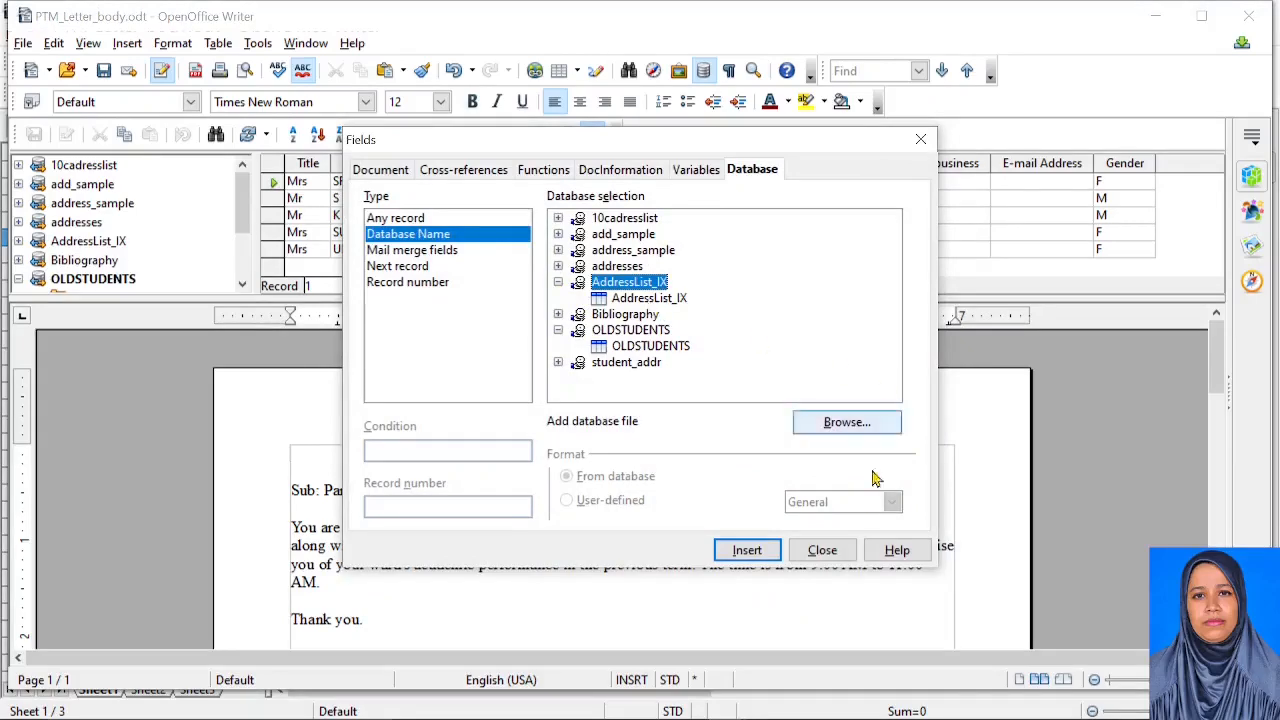
{"action": "left_click", "coordinate": [822, 551]}
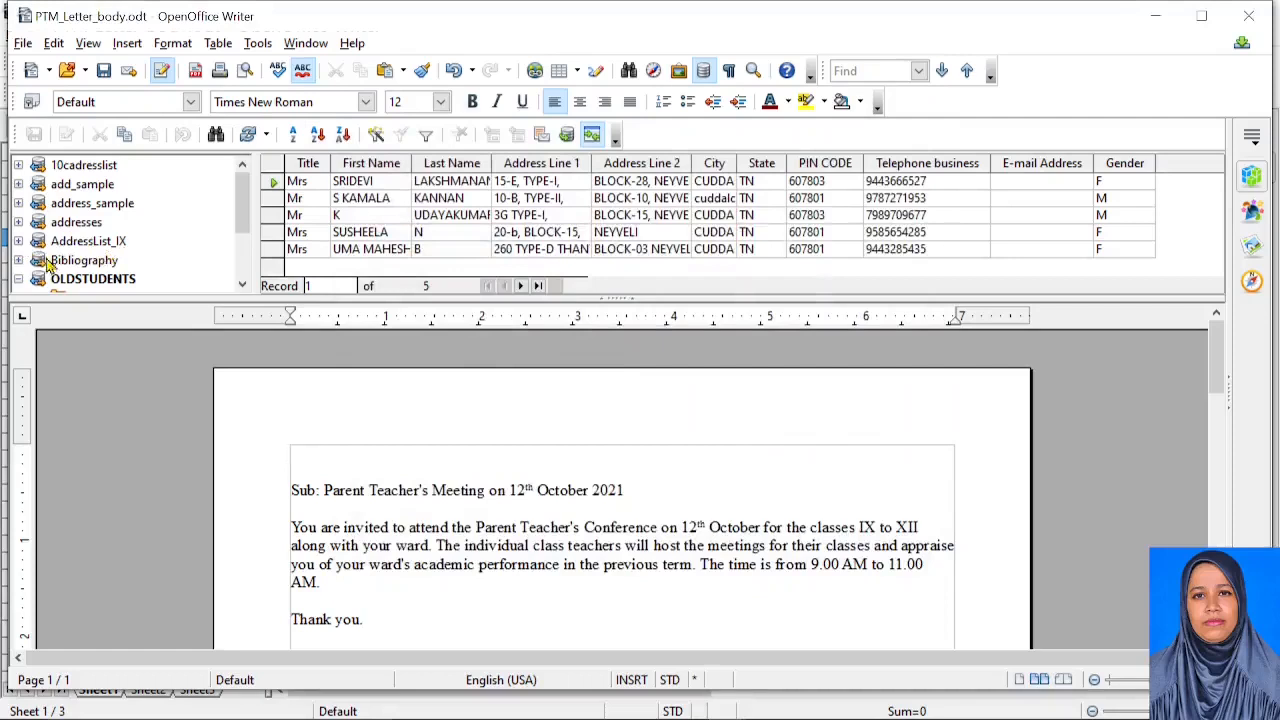
Expand AddressList_IX > Tables and select the AddressList_IX table to display its columns
{"action": "left_click", "coordinate": [18, 242]}
{"action": "scroll", "coordinate": [152, 236], "scroll_direction": "down", "scroll_amount": 2}
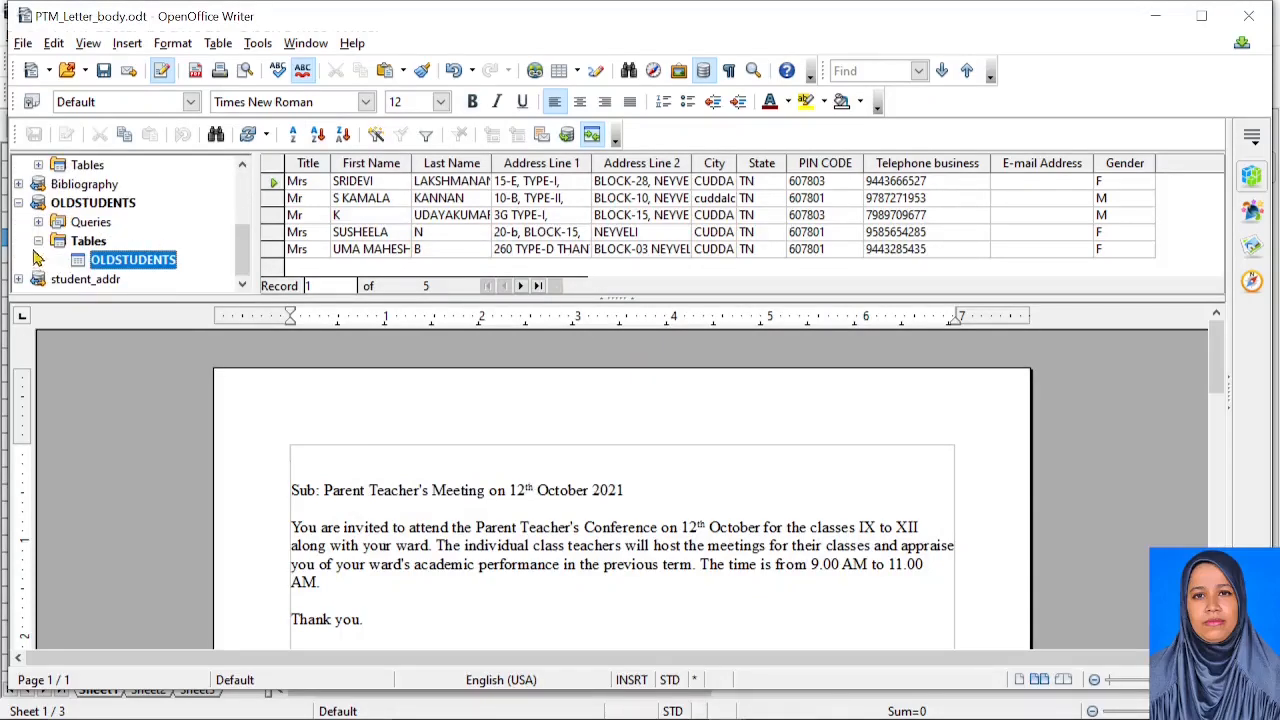
{"action": "scroll", "coordinate": [38, 245], "scroll_direction": "up", "scroll_amount": 2}
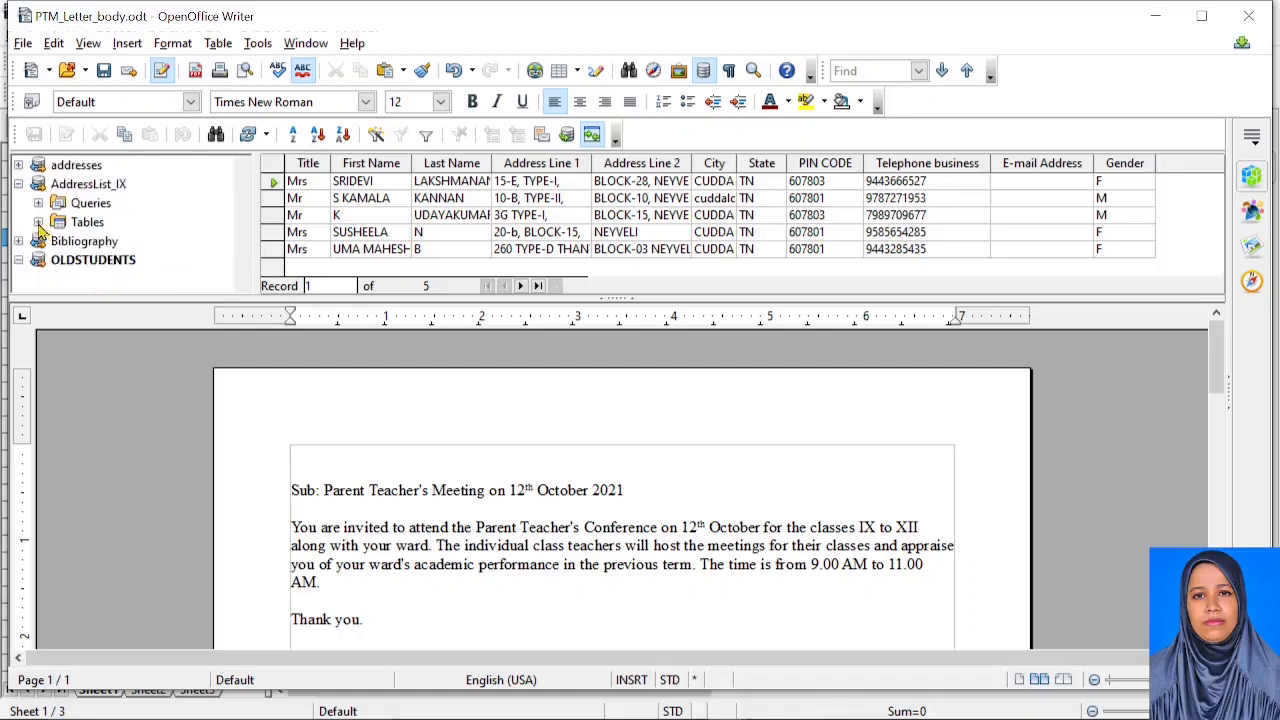
{"action": "left_click", "coordinate": [38, 222]}
{"action": "left_click", "coordinate": [155, 241]}
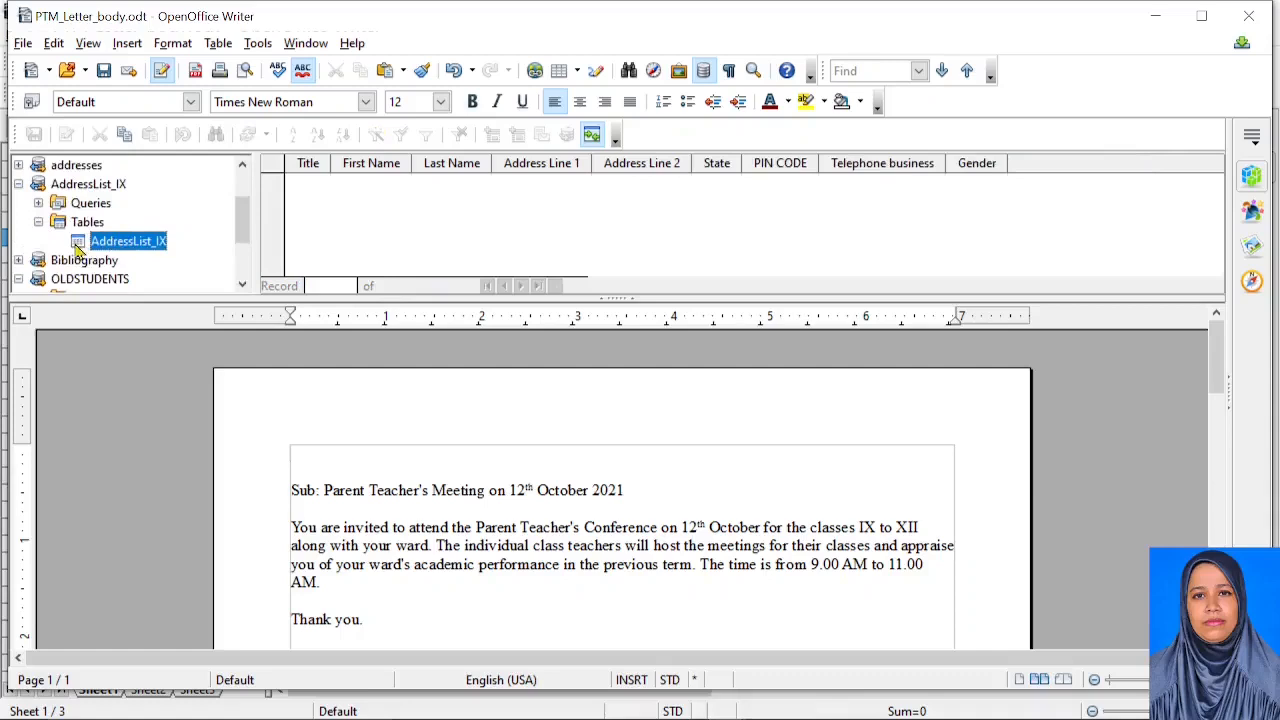
{"action": "left_click", "coordinate": [38, 222]}
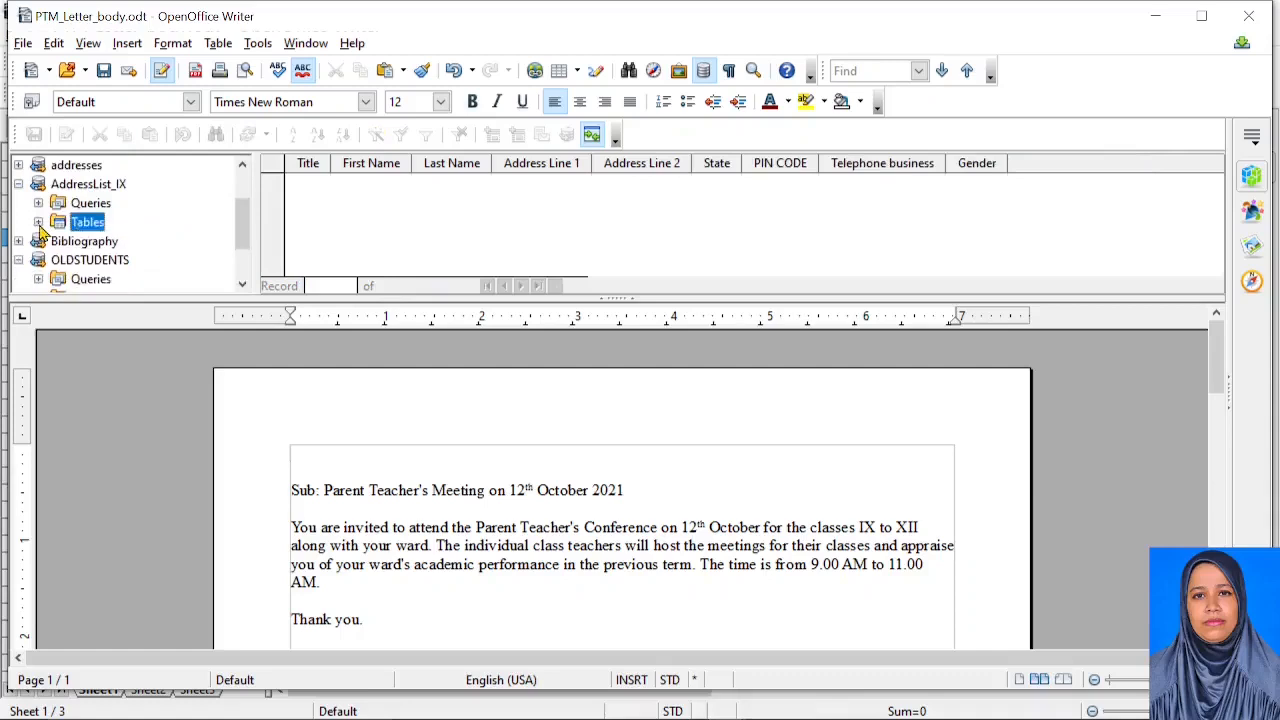
{"action": "left_click", "coordinate": [38, 222]}
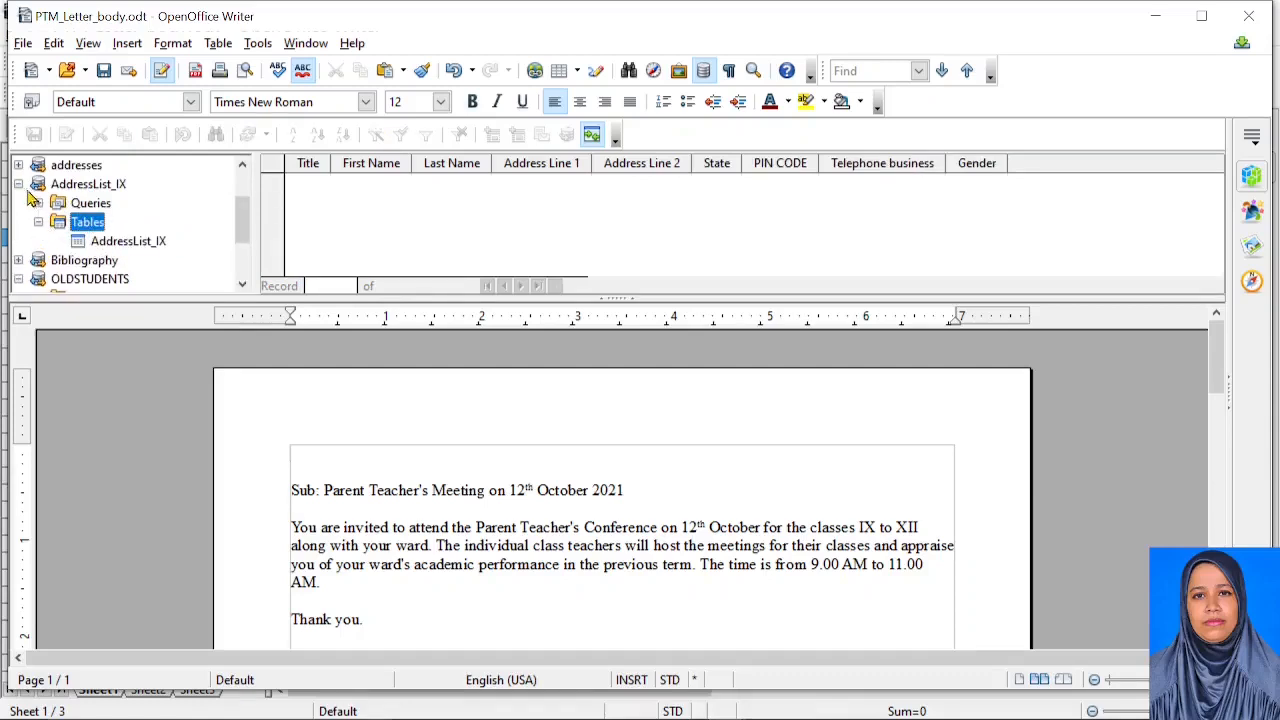
{"action": "left_click", "coordinate": [18, 184]}
{"action": "left_click", "coordinate": [18, 184]}
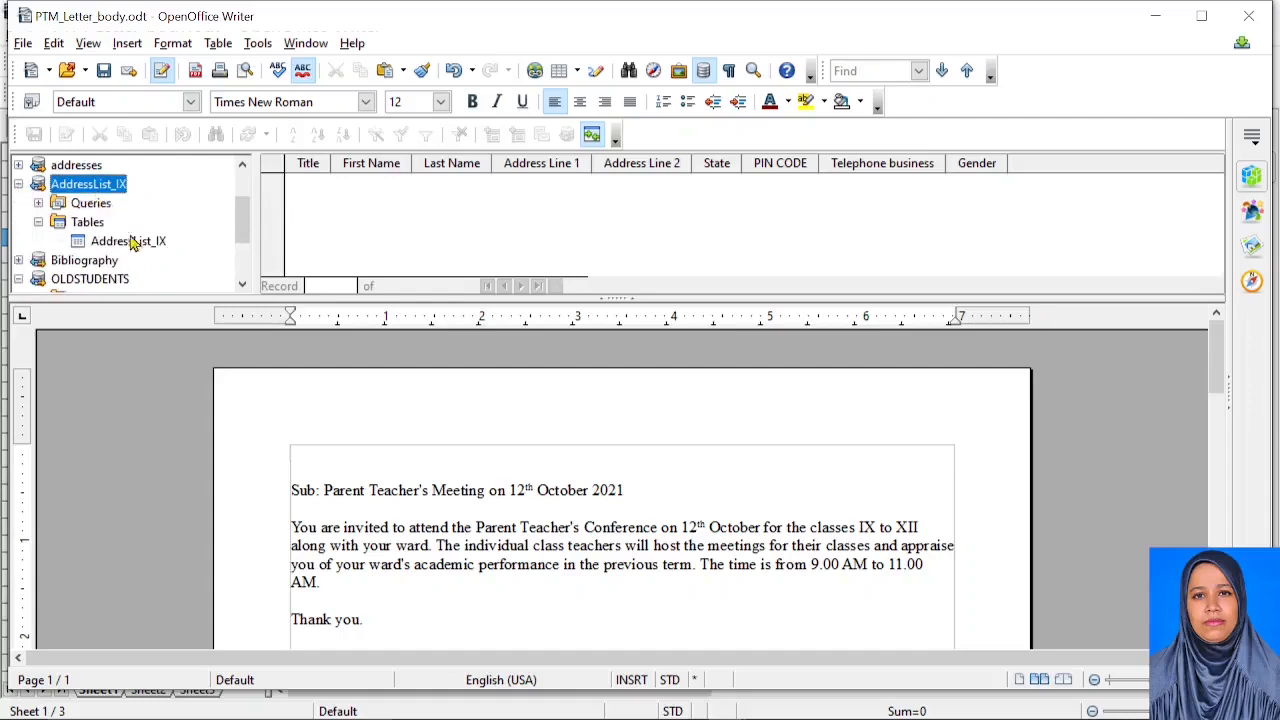
{"action": "left_click", "coordinate": [133, 245]}
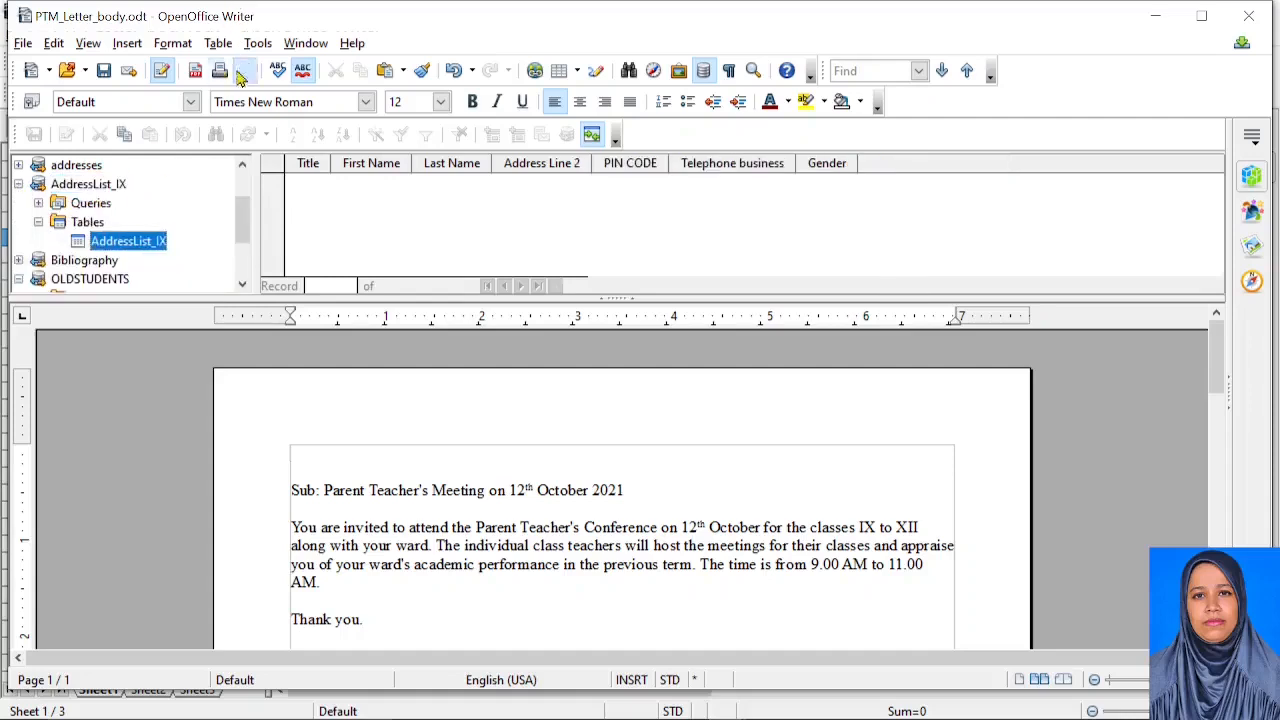
{"action": "left_click", "coordinate": [258, 43]}
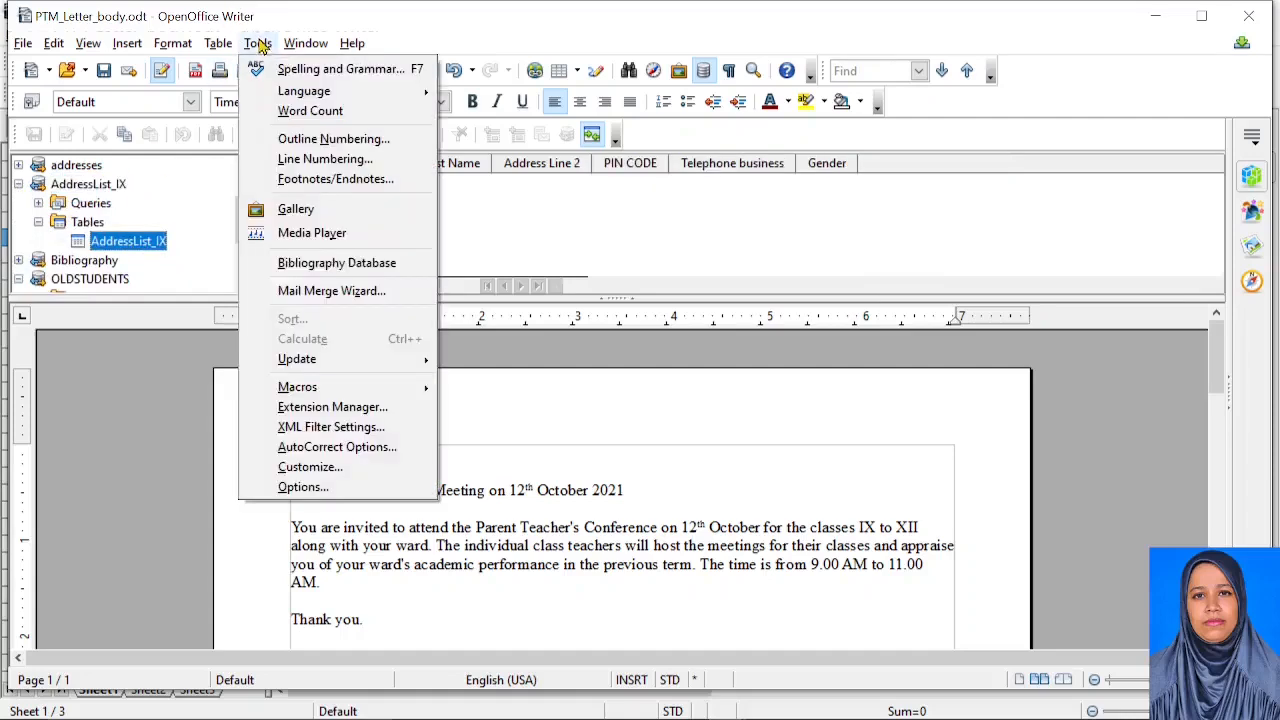
Run the Mail Merge Wizard on the current letter with AddressList_IX as address list, then match fields
{"action": "left_click", "coordinate": [293, 291]}
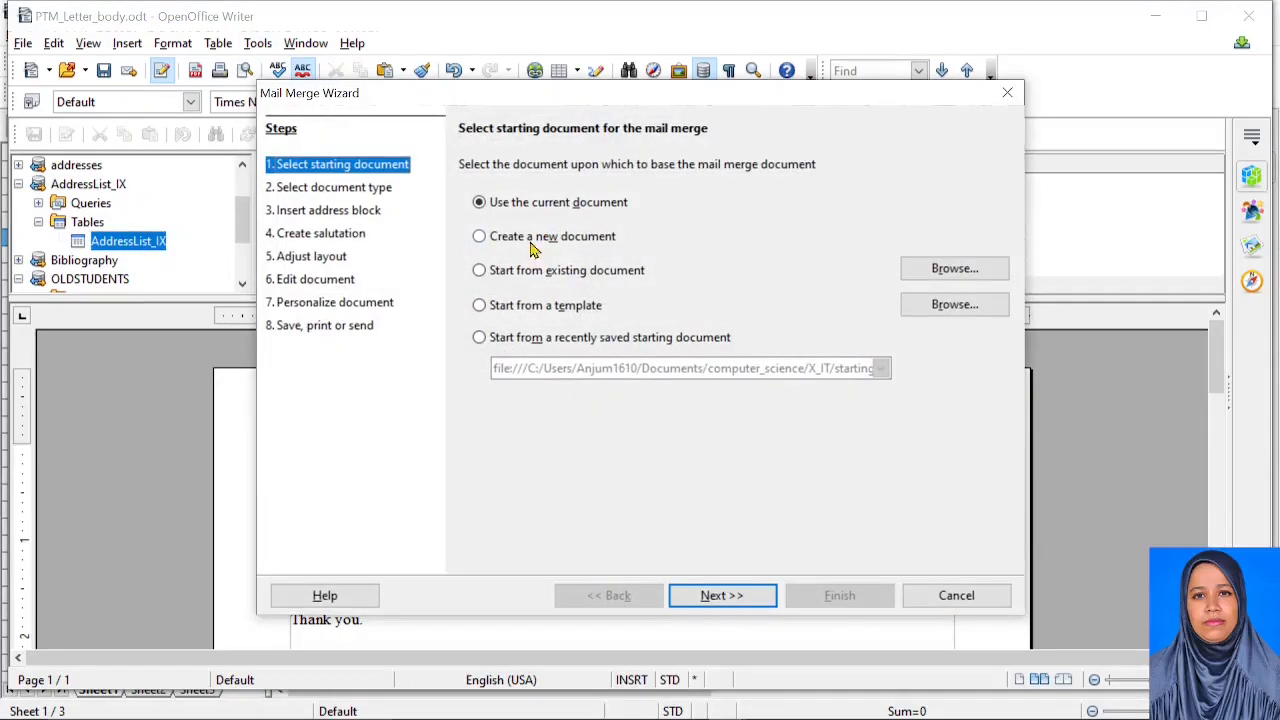
{"action": "left_click", "coordinate": [716, 595]}
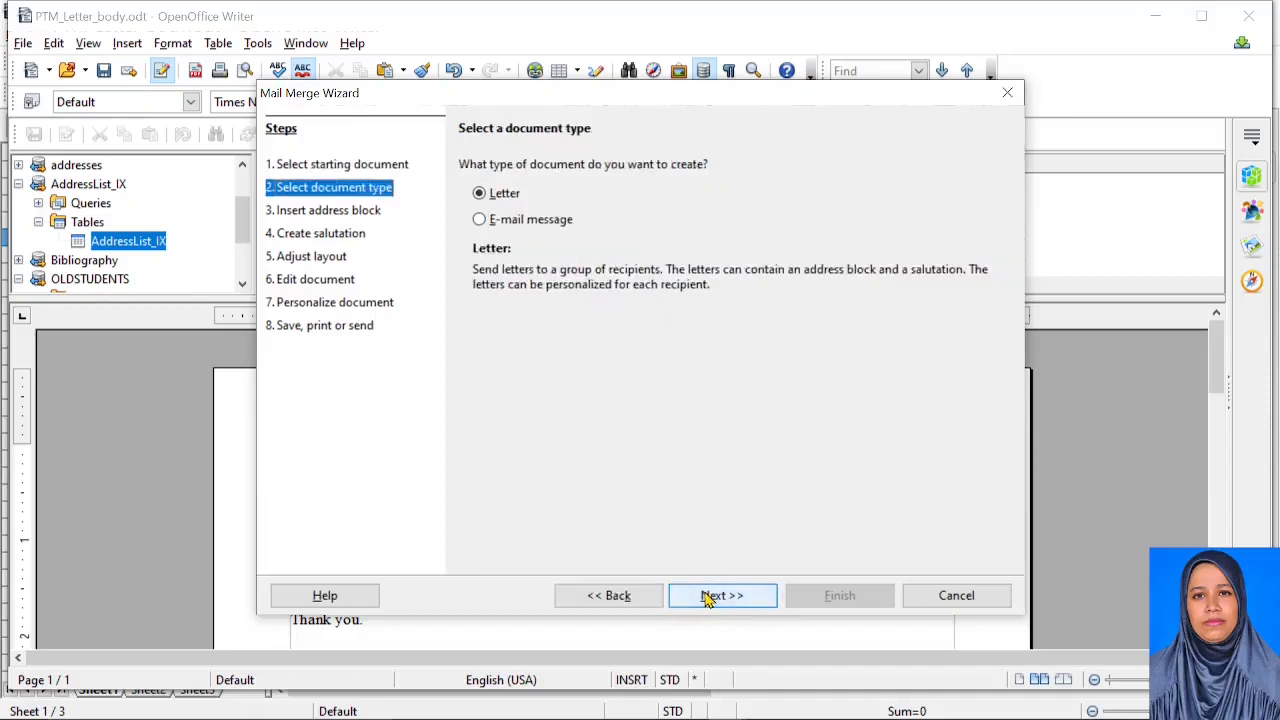
{"action": "left_click", "coordinate": [716, 595]}
{"action": "left_click", "coordinate": [925, 172]}
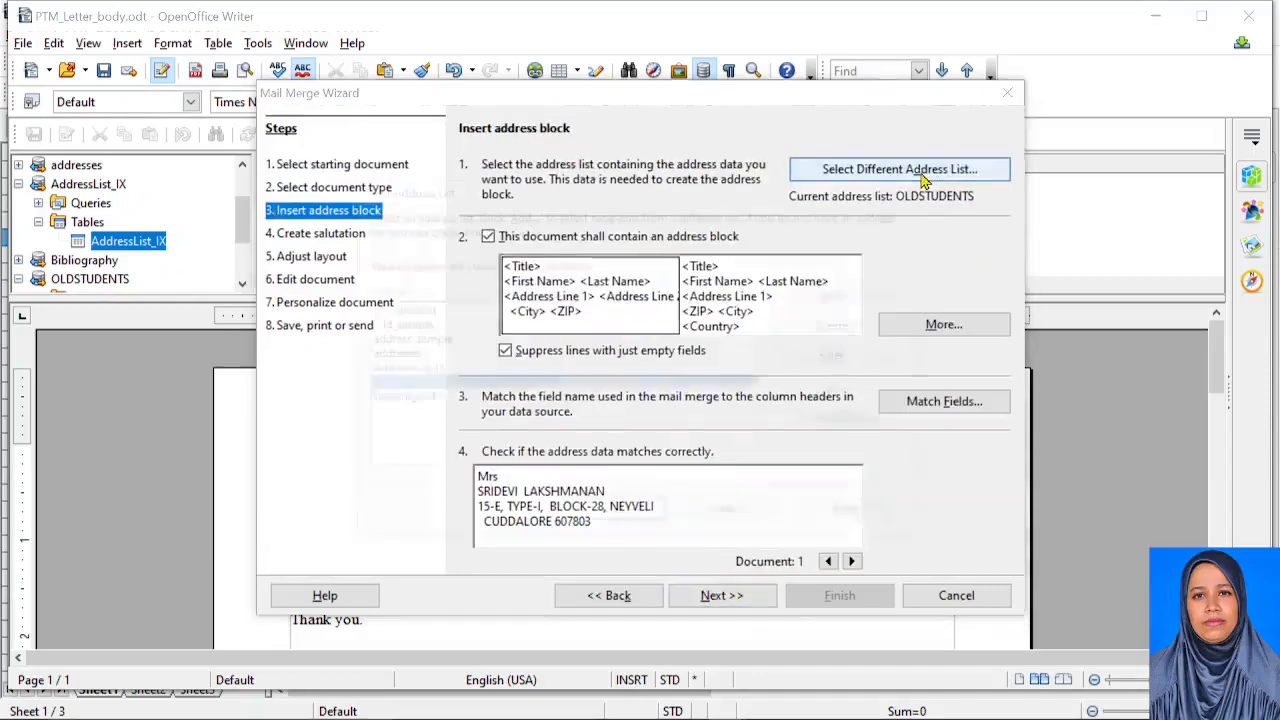
{"action": "left_click", "coordinate": [426, 372]}
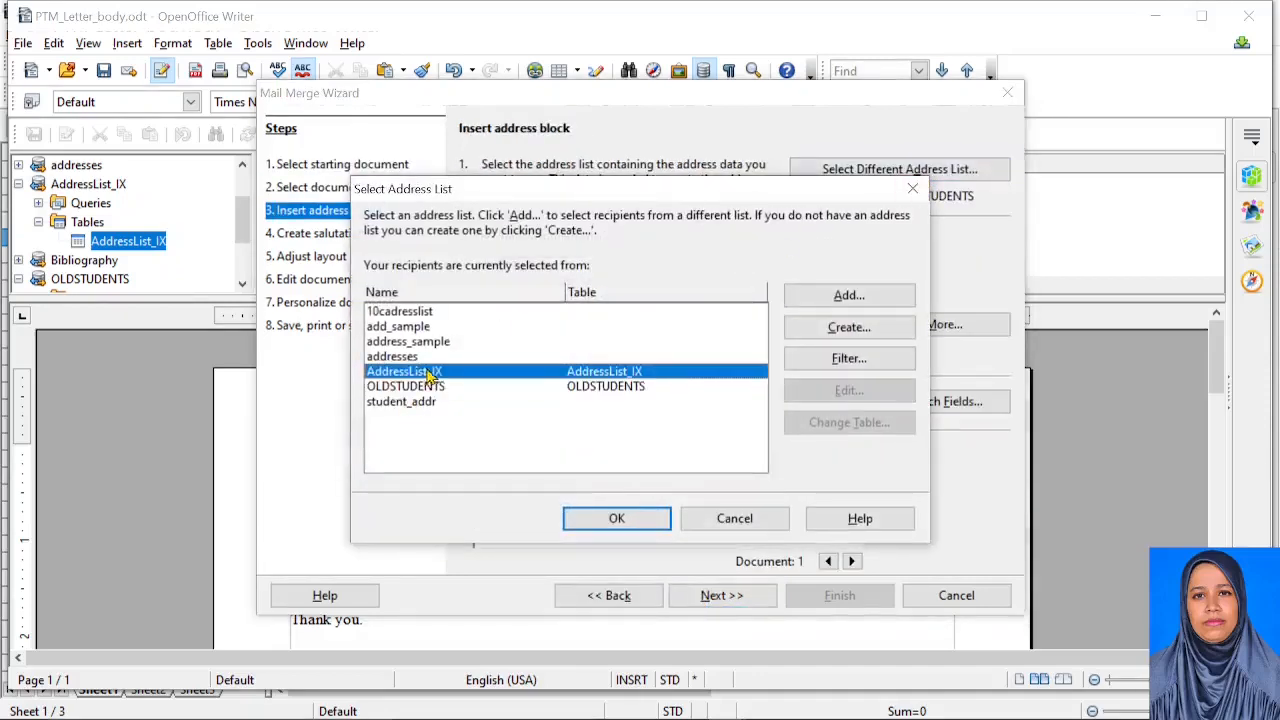
{"action": "left_click", "coordinate": [640, 524]}
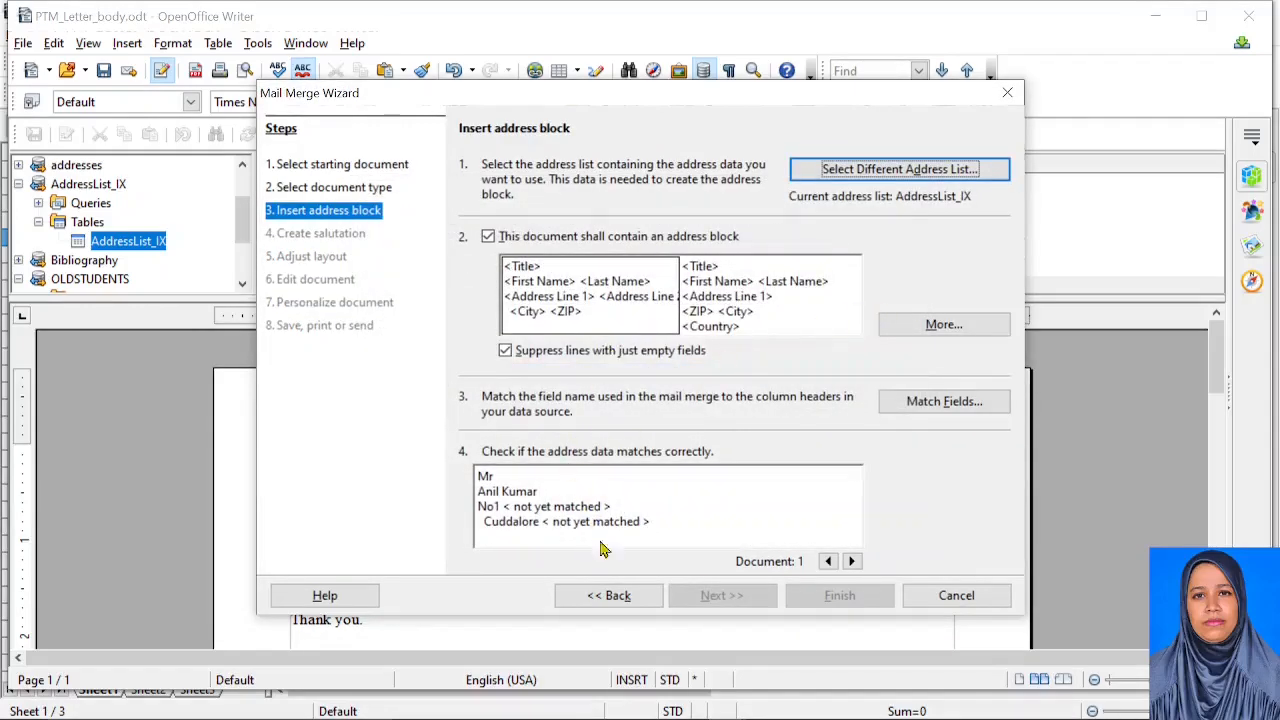
{"action": "left_click", "coordinate": [940, 407]}
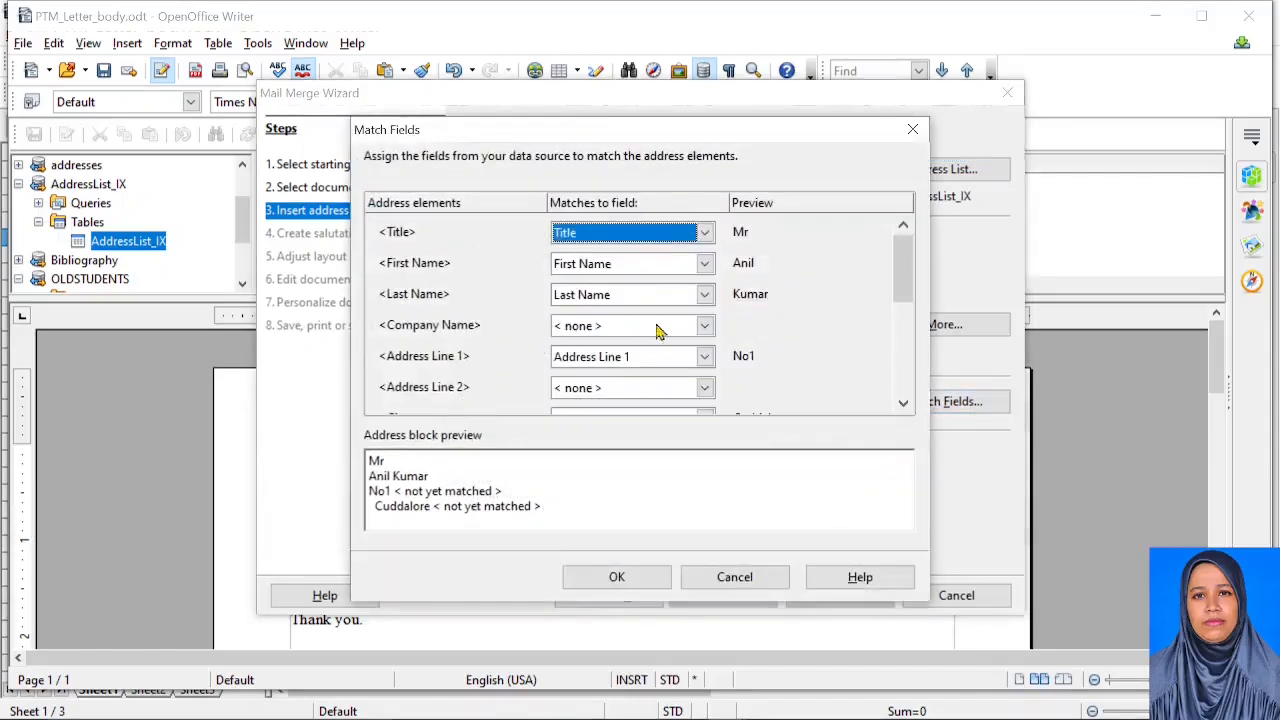
Match Address Line 1 and Address Line 2 to their AddressList_IX columns, leaving Company Name unmatched
{"action": "scroll", "coordinate": [630, 363], "scroll_direction": "down", "scroll_amount": 1}
{"action": "left_click", "coordinate": [704, 389]}
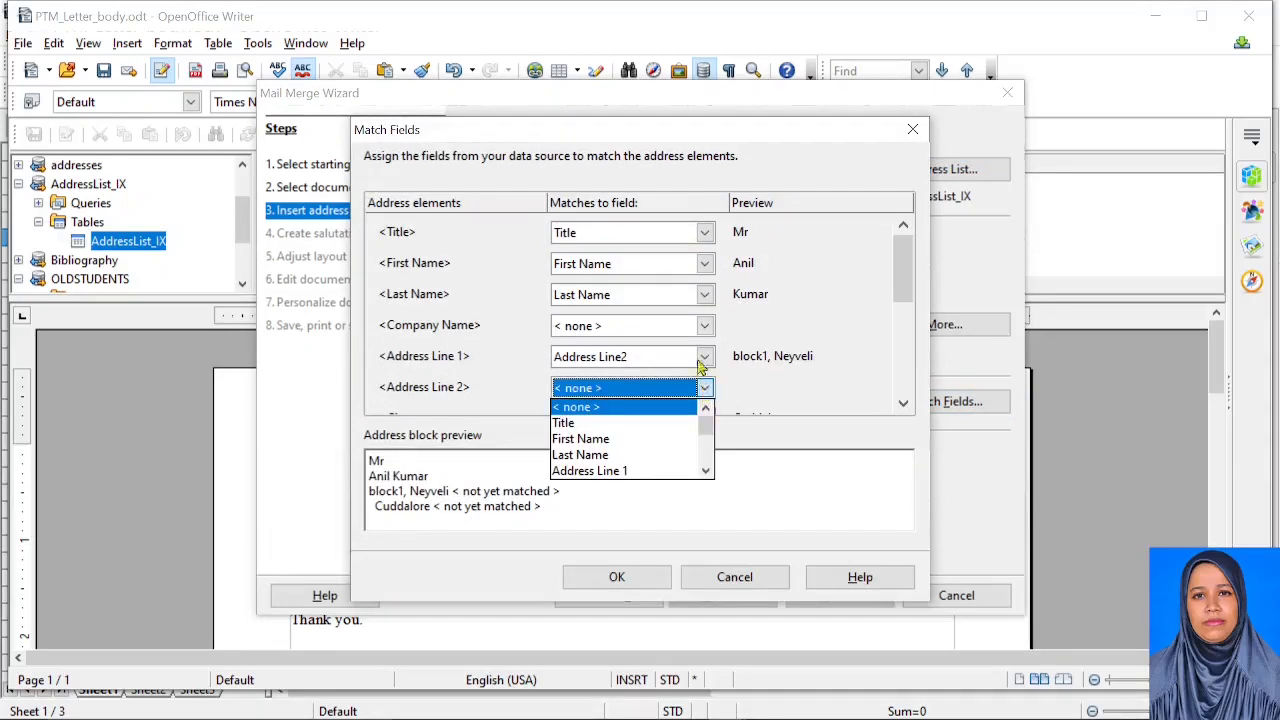
{"action": "left_click", "coordinate": [705, 388]}
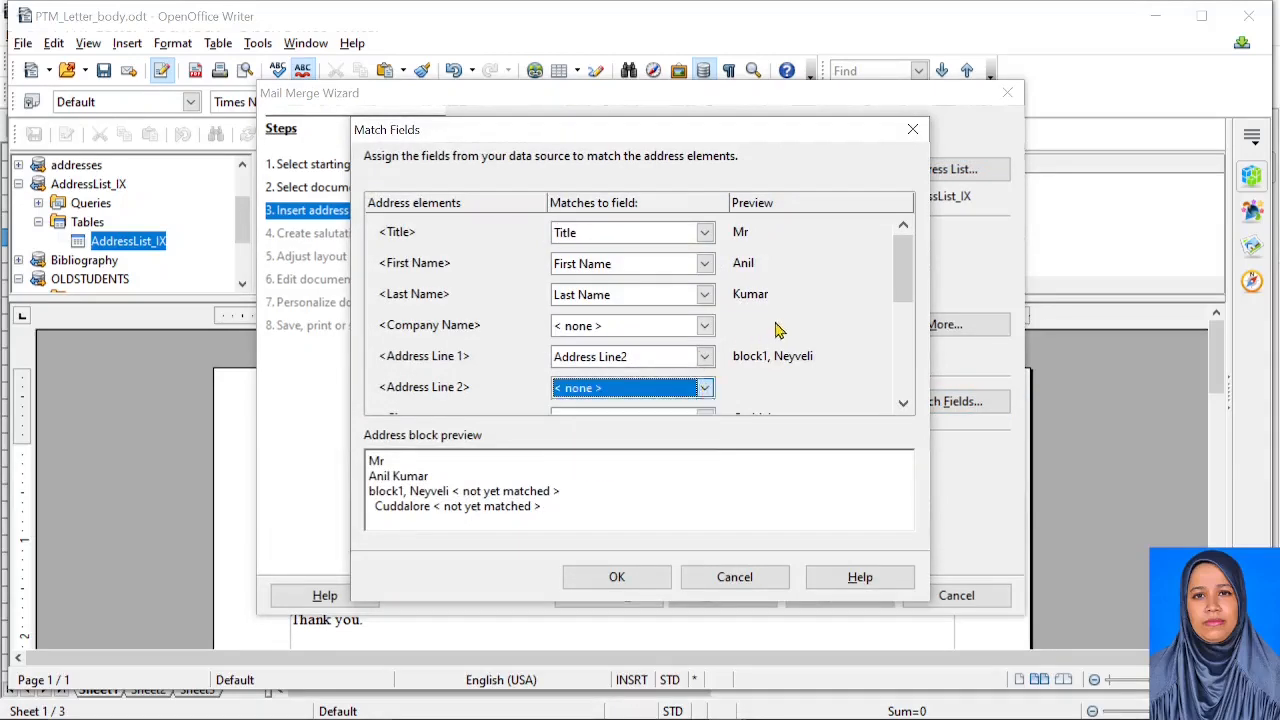
{"action": "left_click", "coordinate": [704, 327]}
{"action": "left_click", "coordinate": [704, 327]}
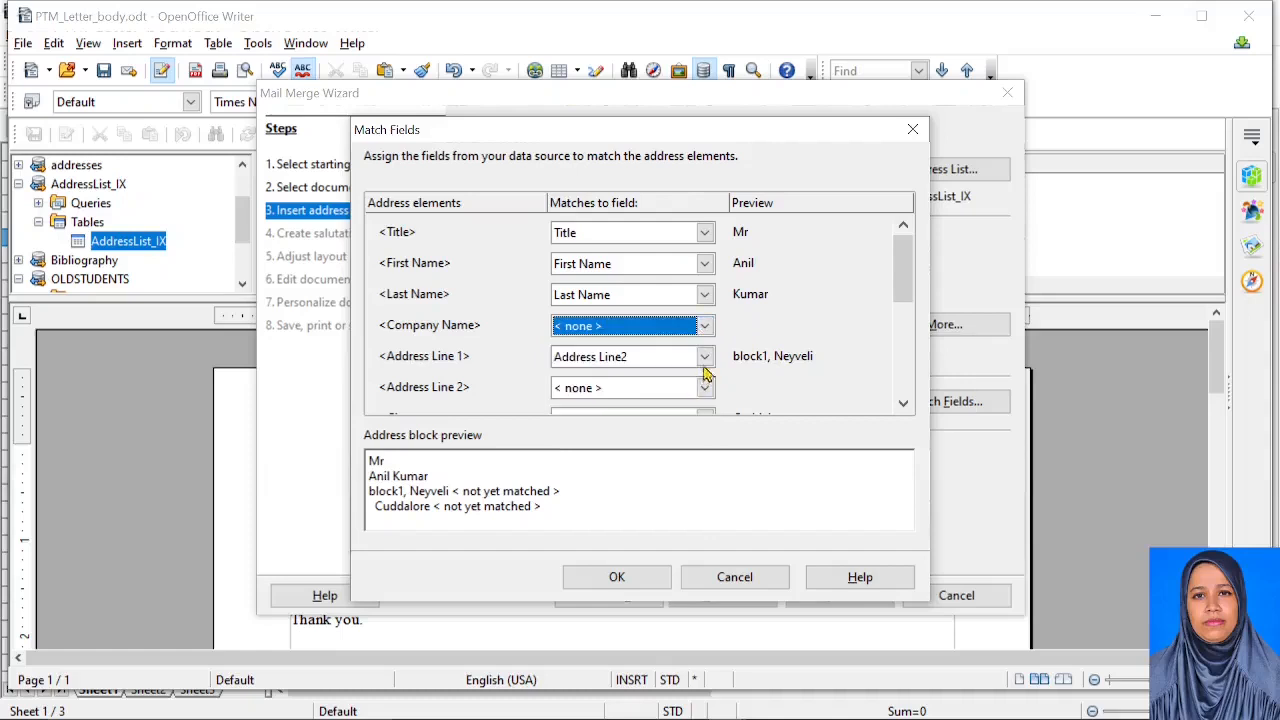
{"action": "left_click", "coordinate": [704, 357]}
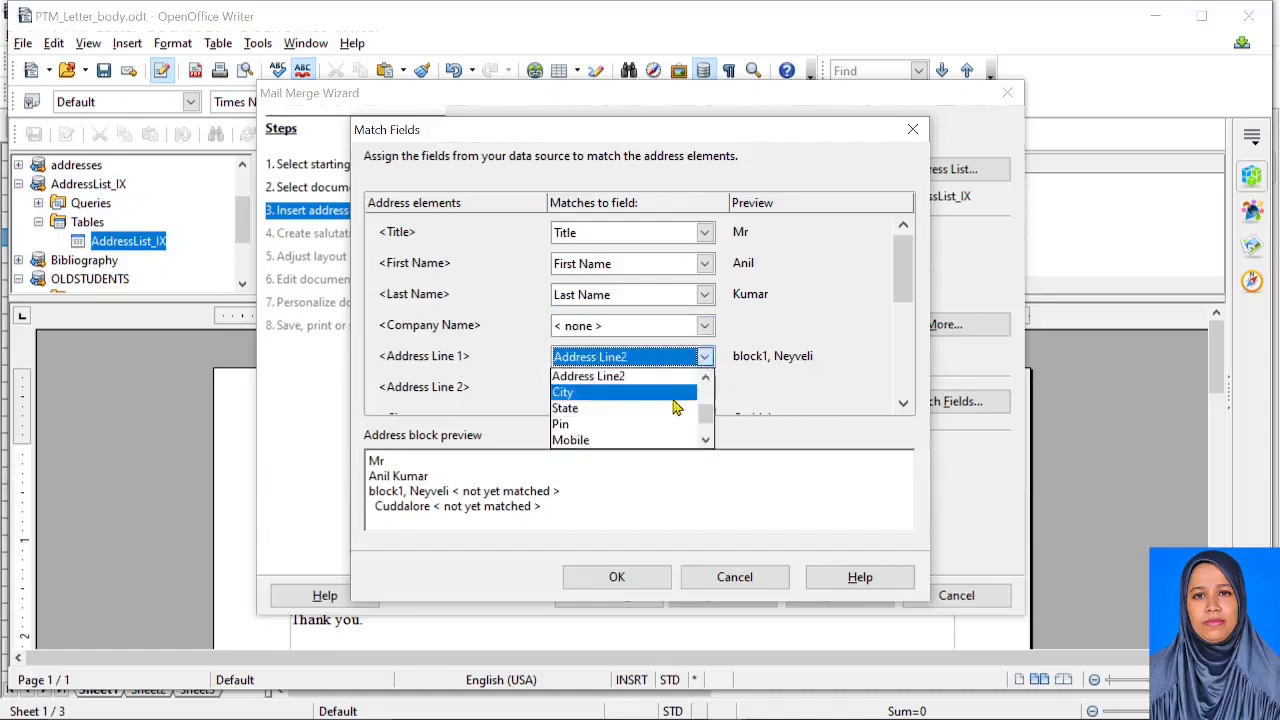
{"action": "left_click", "coordinate": [706, 384]}
{"action": "left_click", "coordinate": [645, 378]}
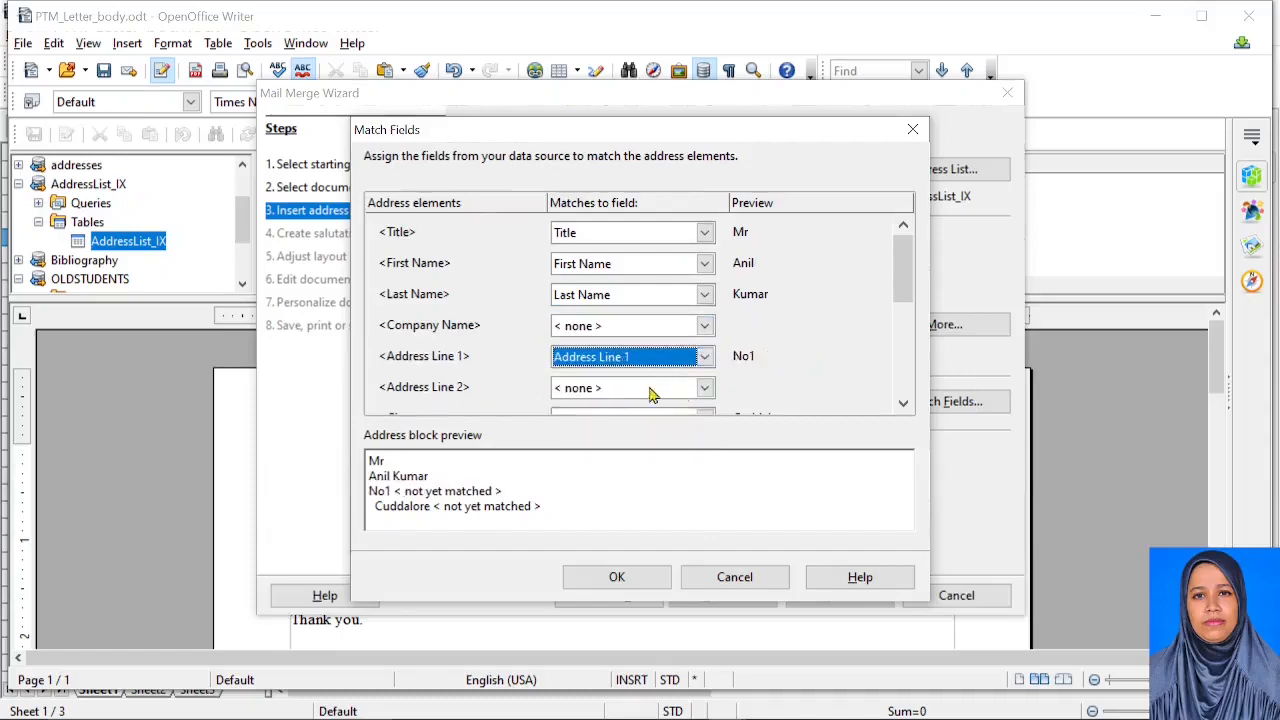
{"action": "left_click", "coordinate": [705, 389]}
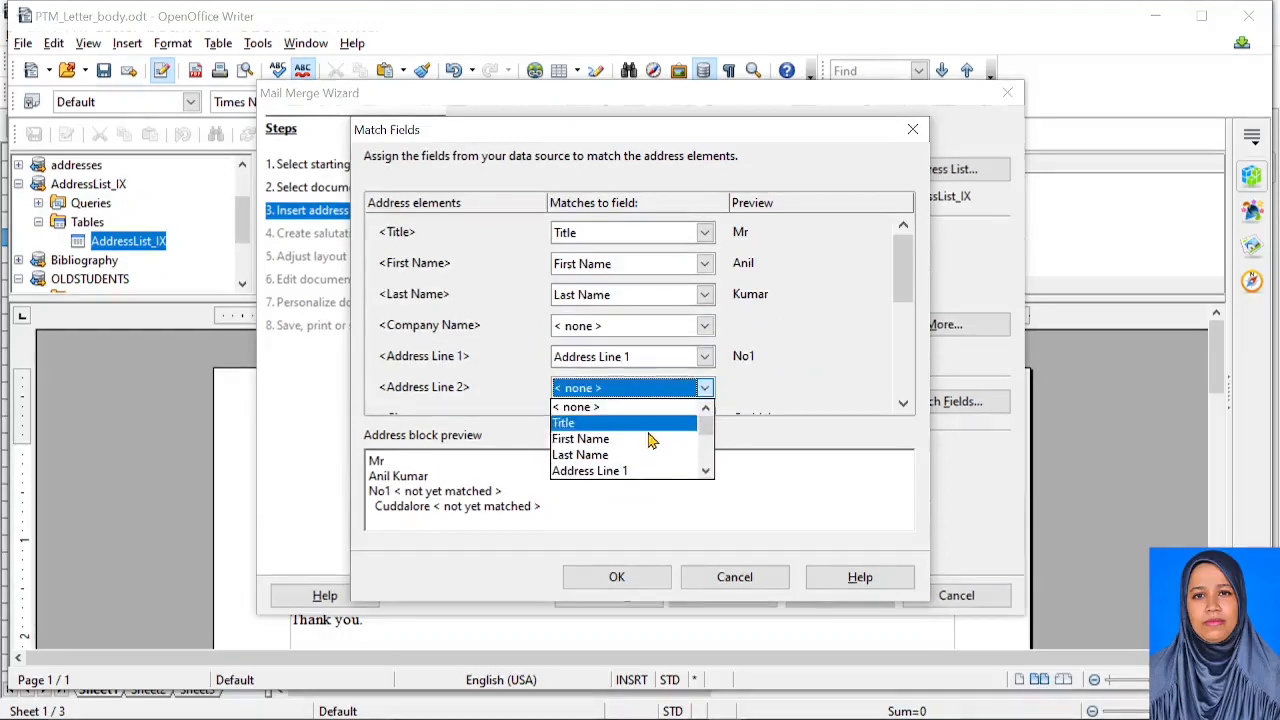
{"action": "scroll", "coordinate": [628, 447], "scroll_direction": "down", "scroll_amount": 1}
{"action": "left_click", "coordinate": [628, 440]}
Map ZIP to Pin, Telephone business to Mobile and E-mail Address to Email, then confirm
{"action": "scroll", "coordinate": [815, 345], "scroll_direction": "down", "scroll_amount": 1}
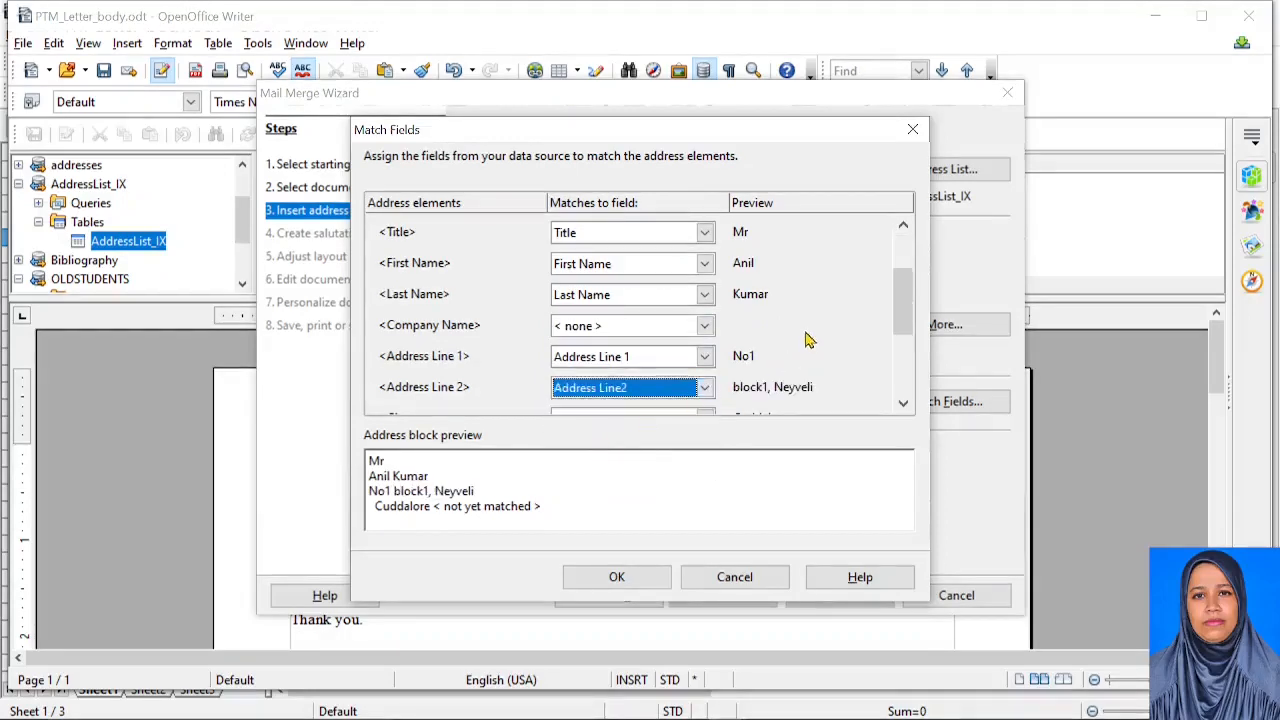
{"action": "left_click", "coordinate": [640, 392]}
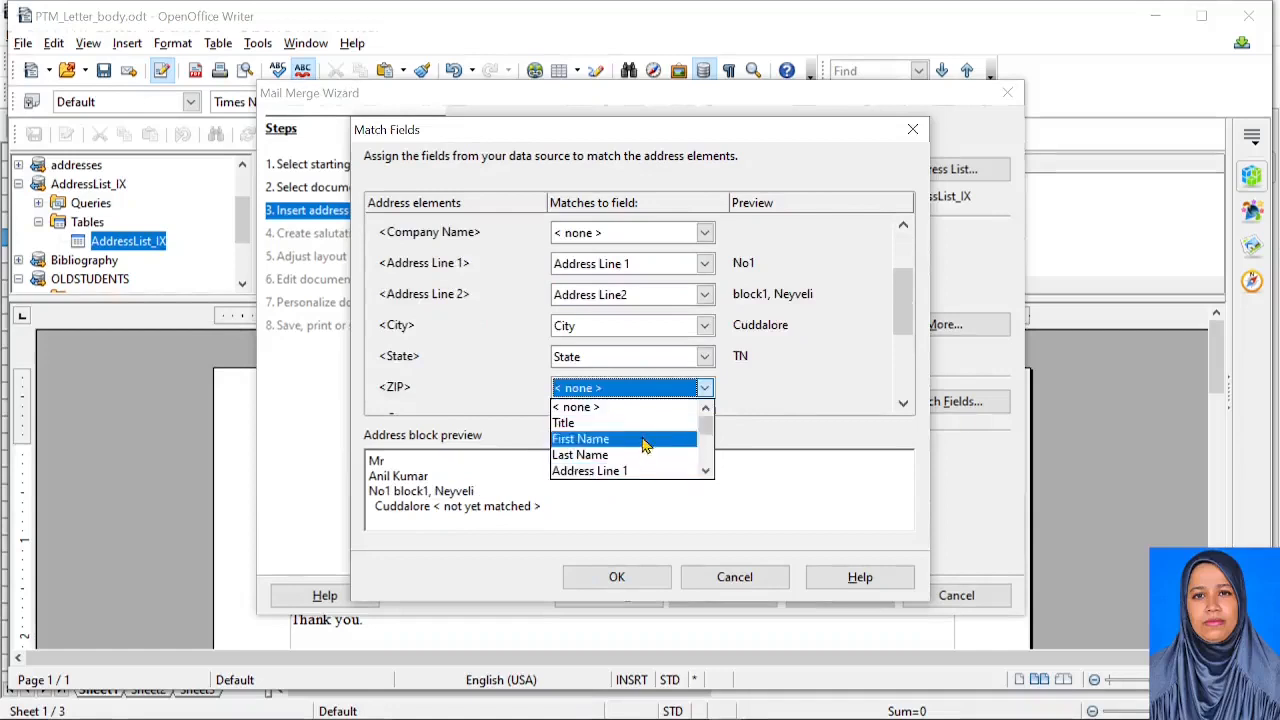
{"action": "scroll", "coordinate": [594, 450], "scroll_direction": "down", "scroll_amount": 2}
{"action": "left_click", "coordinate": [592, 438]}
{"action": "scroll", "coordinate": [800, 374], "scroll_direction": "down", "scroll_amount": 1}
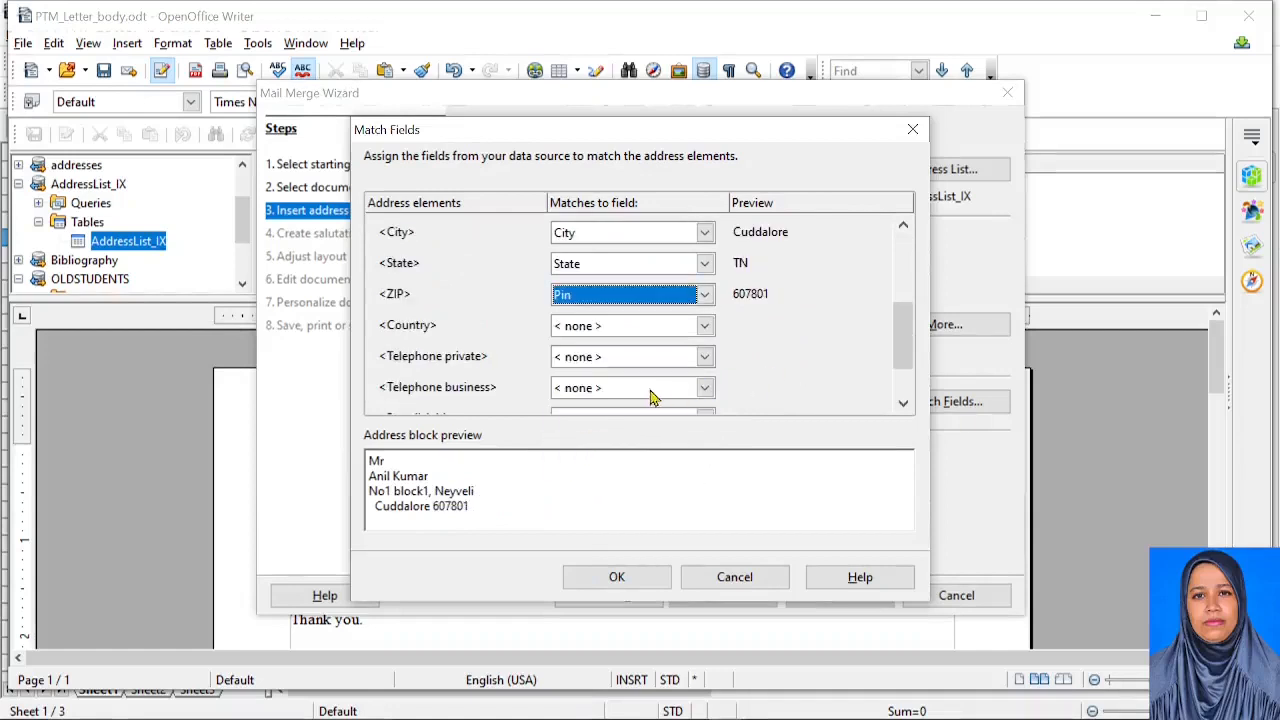
{"action": "left_click", "coordinate": [630, 360]}
{"action": "left_click", "coordinate": [798, 383]}
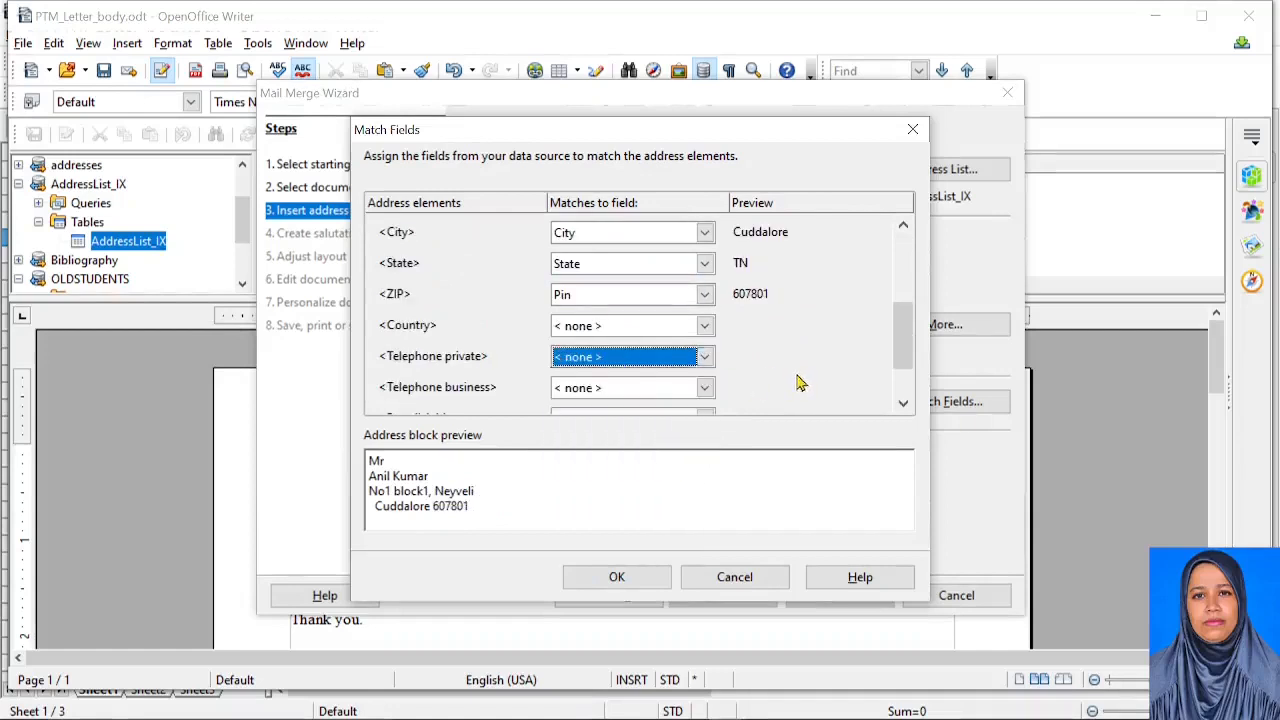
{"action": "left_click", "coordinate": [645, 389]}
{"action": "scroll", "coordinate": [600, 450], "scroll_direction": "down", "scroll_amount": 2}
{"action": "scroll", "coordinate": [600, 465], "scroll_direction": "down", "scroll_amount": 1}
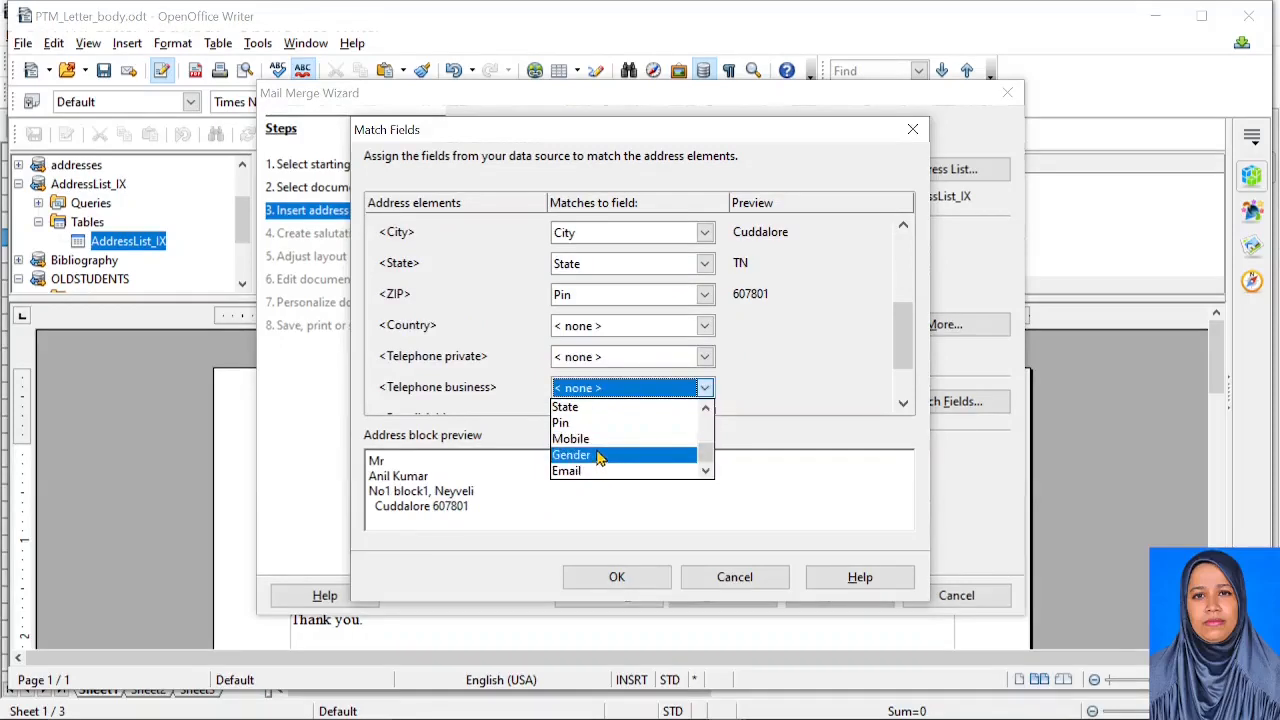
{"action": "left_click", "coordinate": [600, 438]}
{"action": "scroll", "coordinate": [695, 362], "scroll_direction": "down", "scroll_amount": 1}
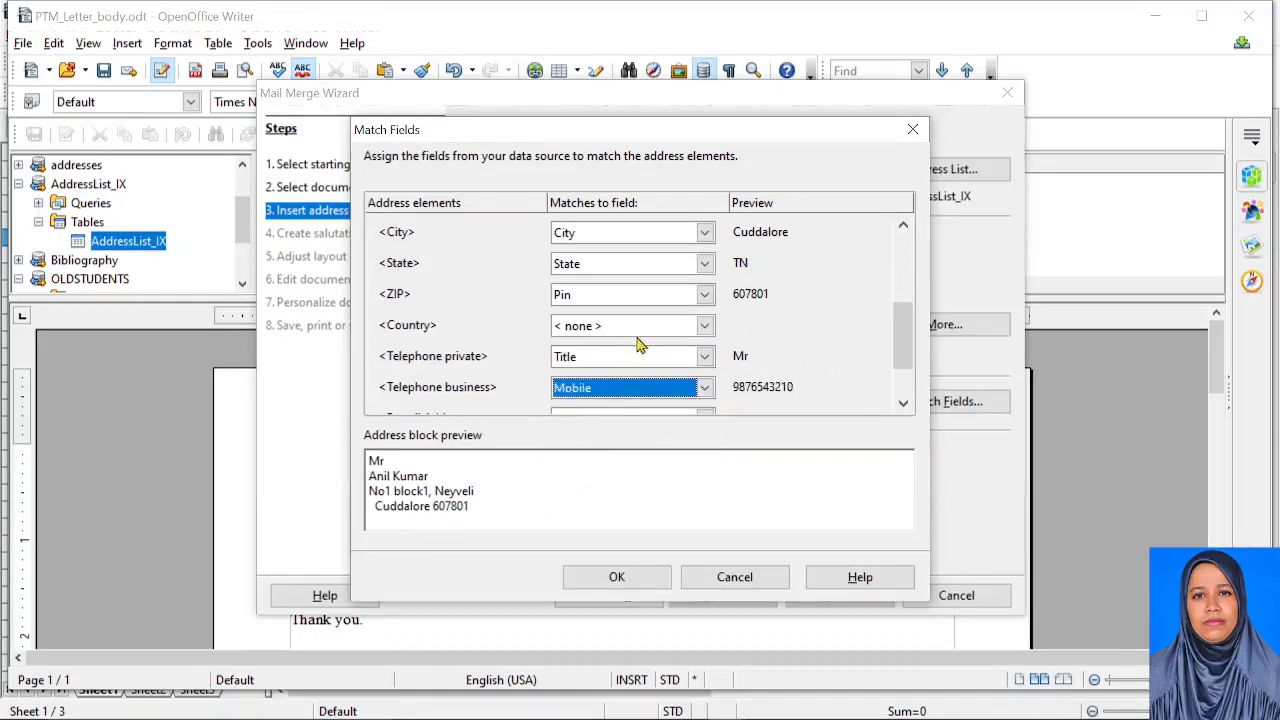
{"action": "left_click_drag", "start_coordinate": [903, 337], "coordinate": [903, 366]}
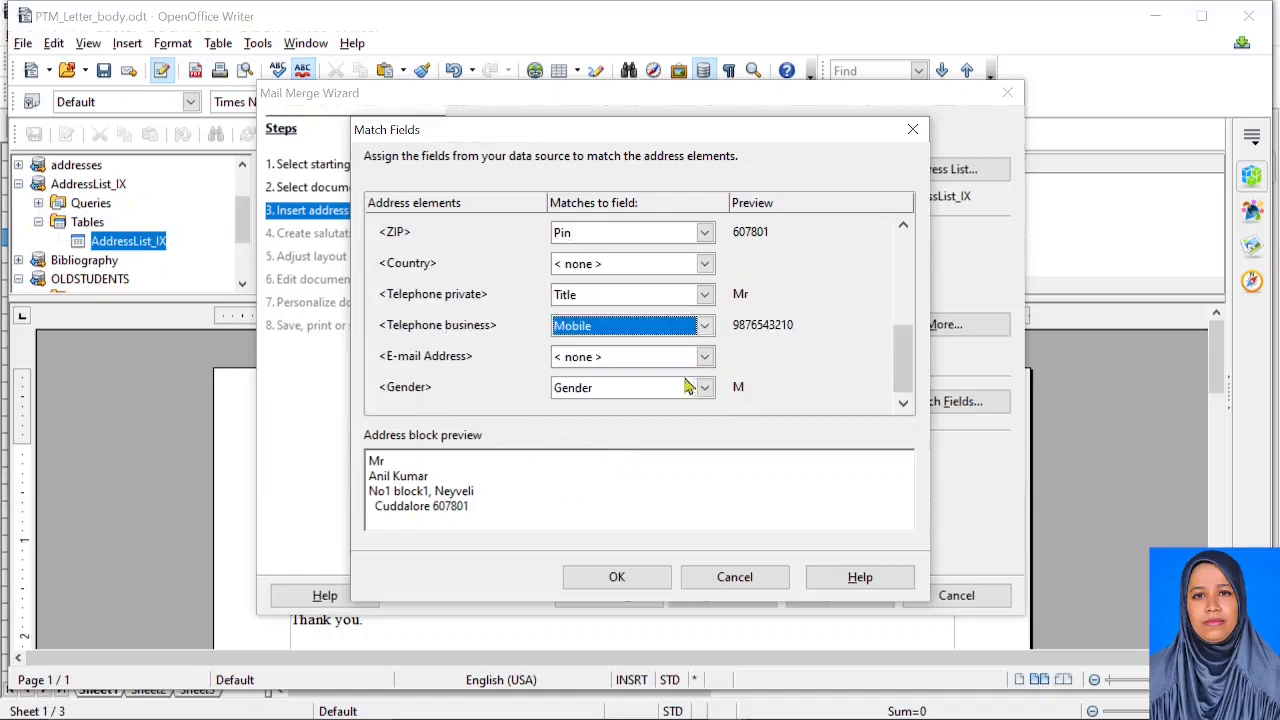
{"action": "left_click", "coordinate": [703, 358]}
{"action": "scroll", "coordinate": [600, 415], "scroll_direction": "down", "scroll_amount": 3}
{"action": "left_click", "coordinate": [604, 440]}
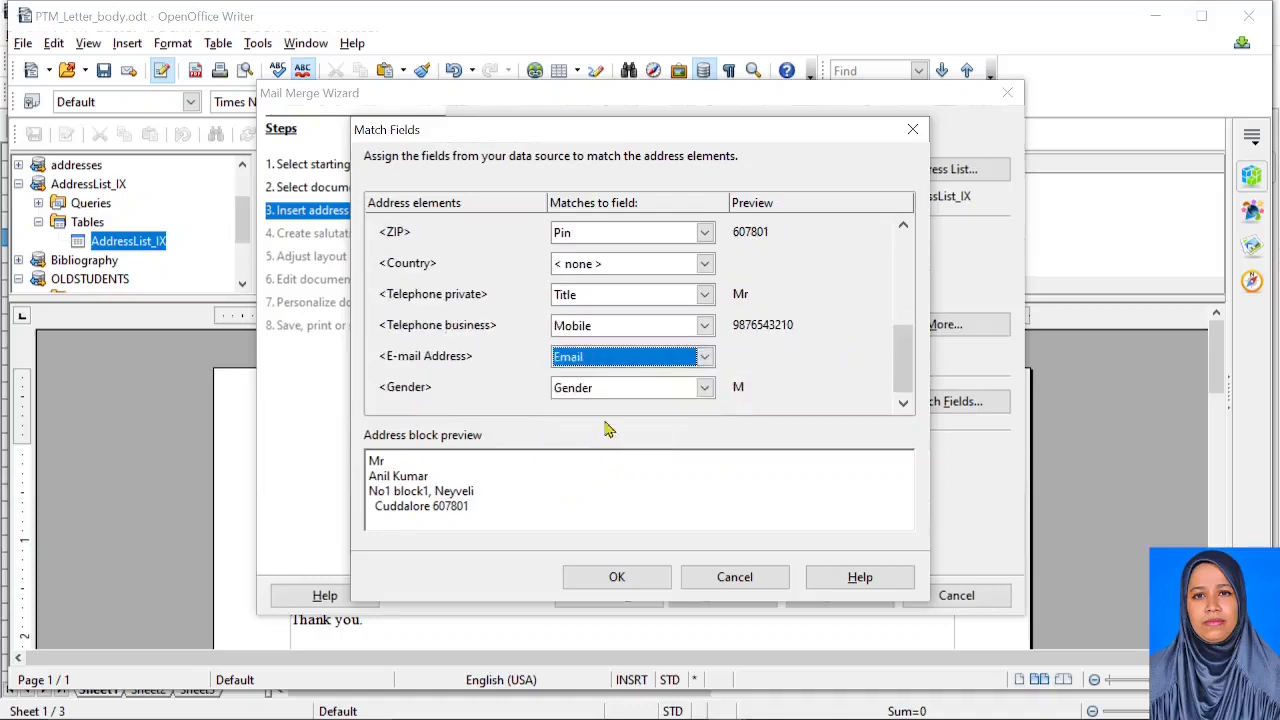
{"action": "scroll", "coordinate": [760, 372], "scroll_direction": "up", "scroll_amount": 3}
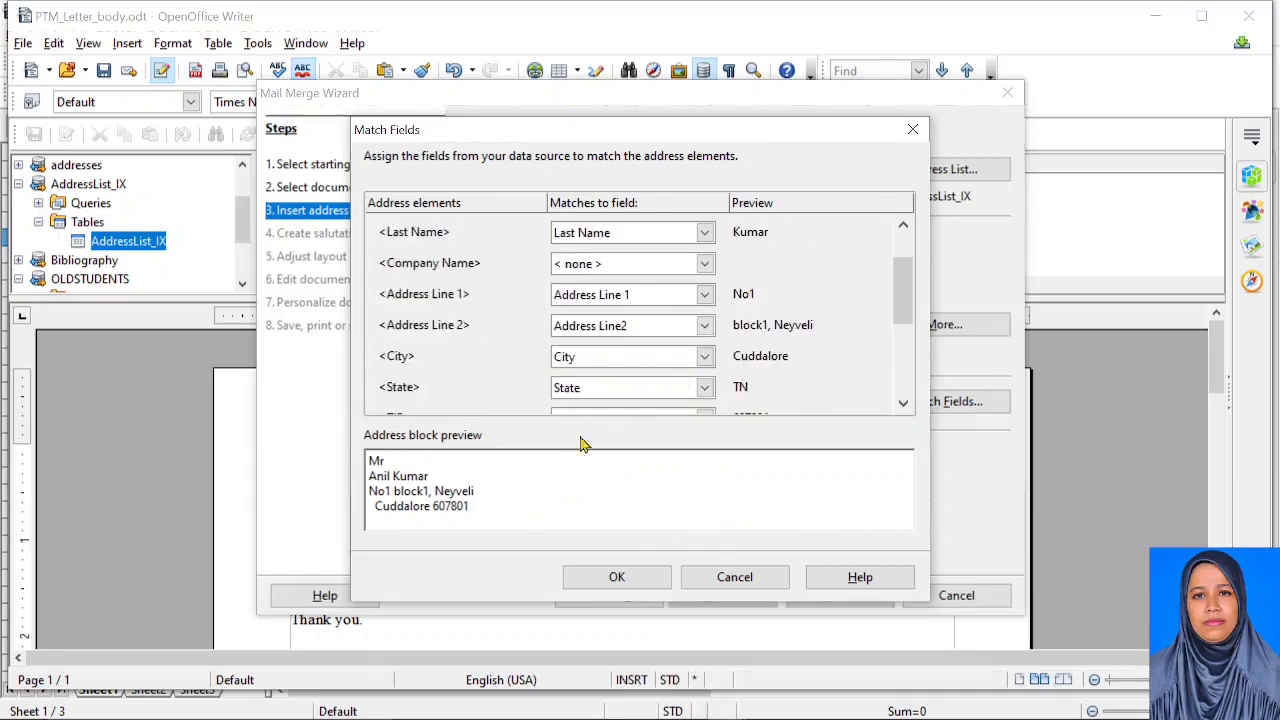
{"action": "left_click", "coordinate": [614, 580]}
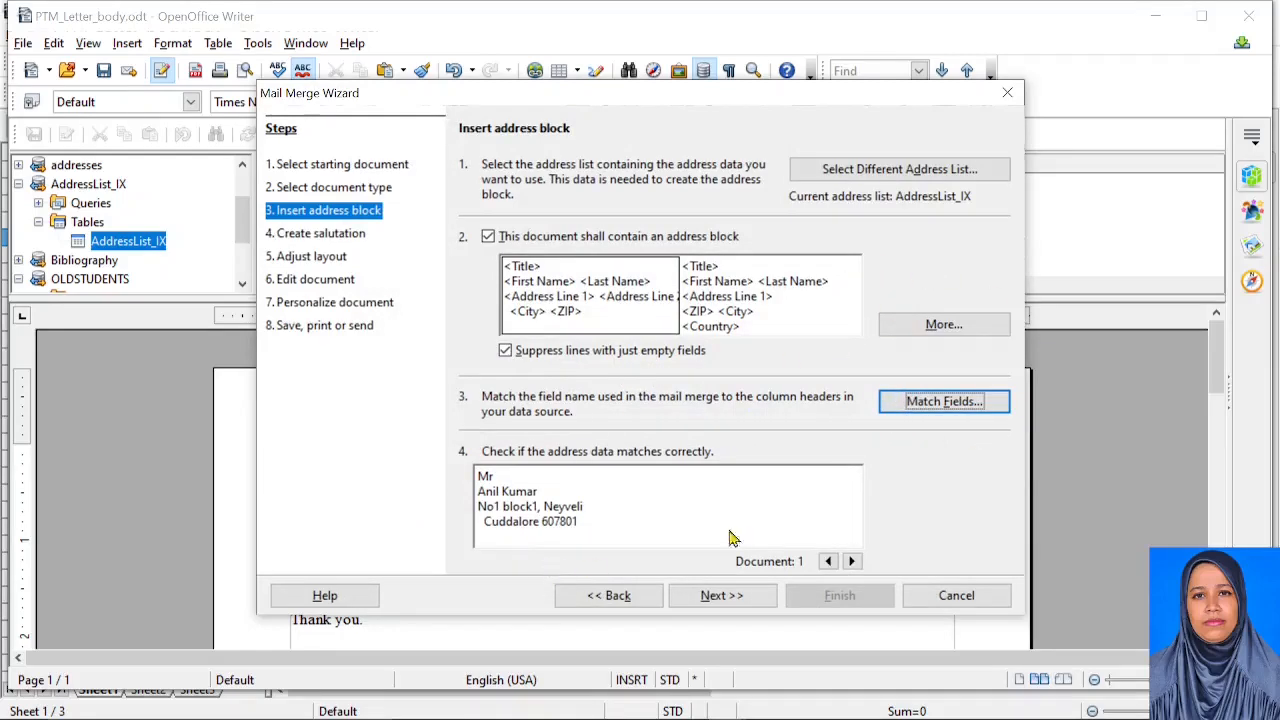
Preview the address block for recipients 1 through 4, then advance to Create a salutation
{"action": "left_click", "coordinate": [852, 561]}
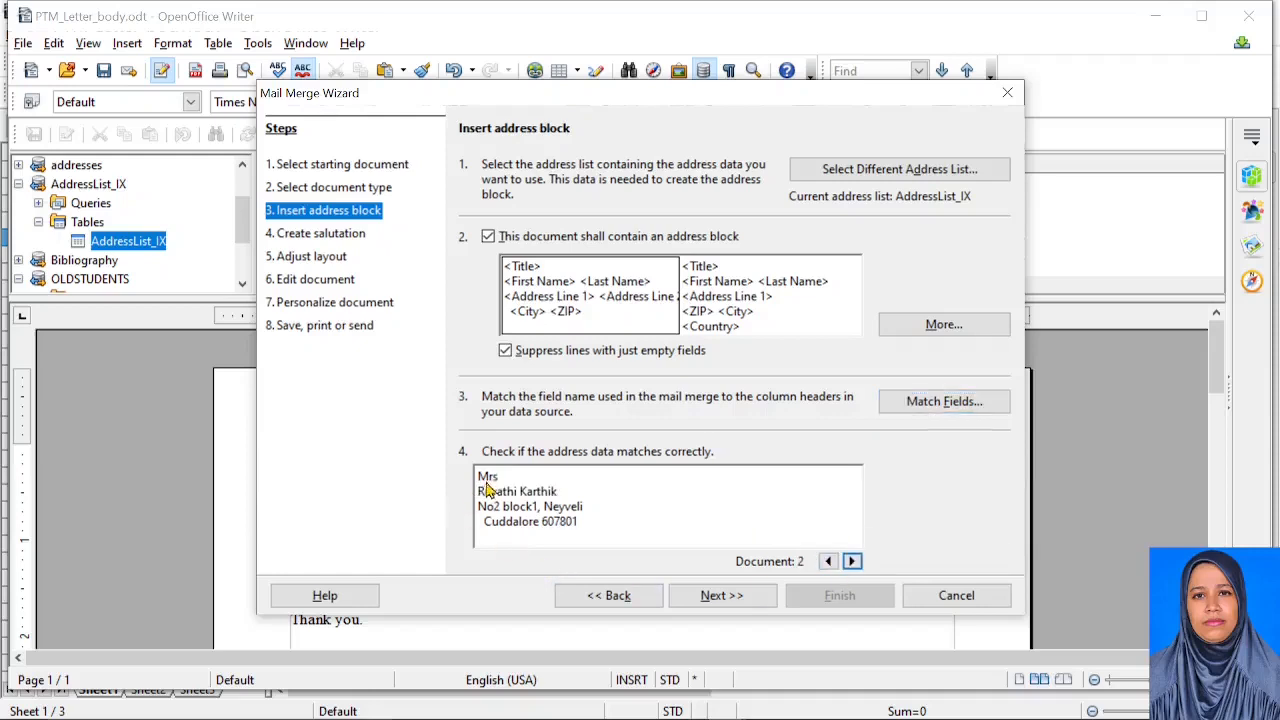
{"action": "left_click", "coordinate": [828, 561]}
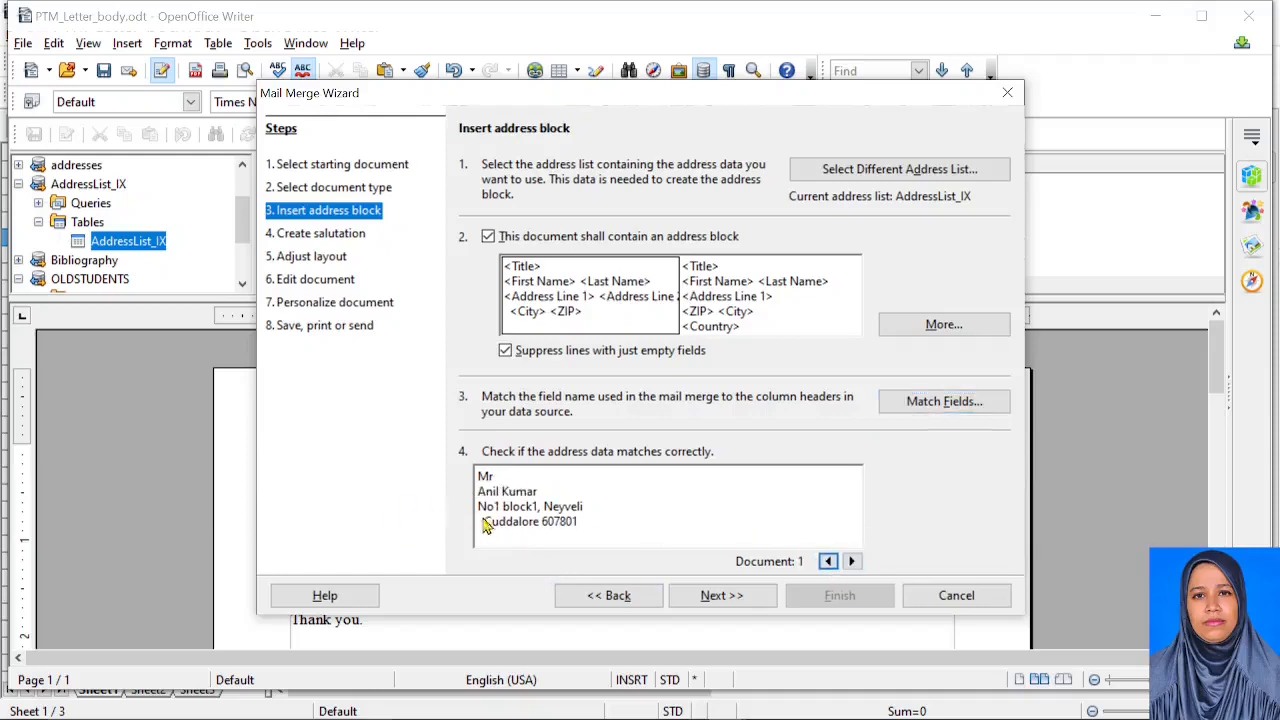
{"action": "left_click", "coordinate": [852, 561]}
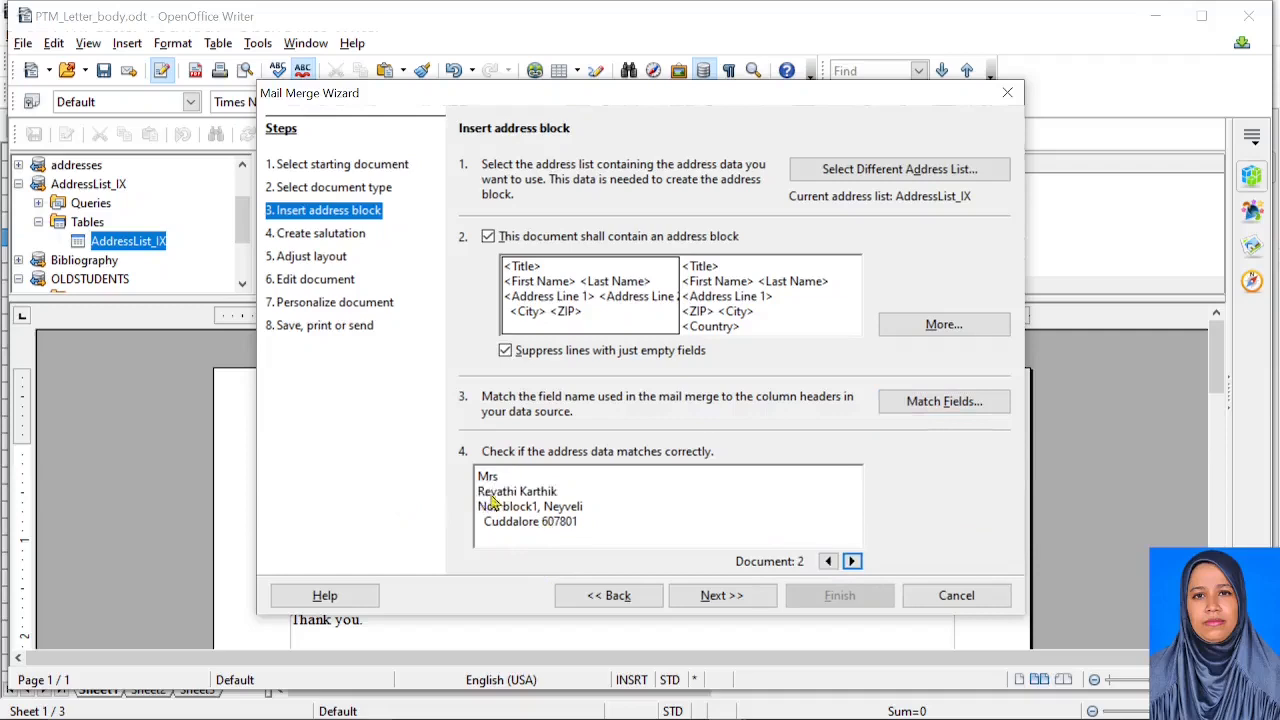
{"action": "left_click", "coordinate": [852, 561]}
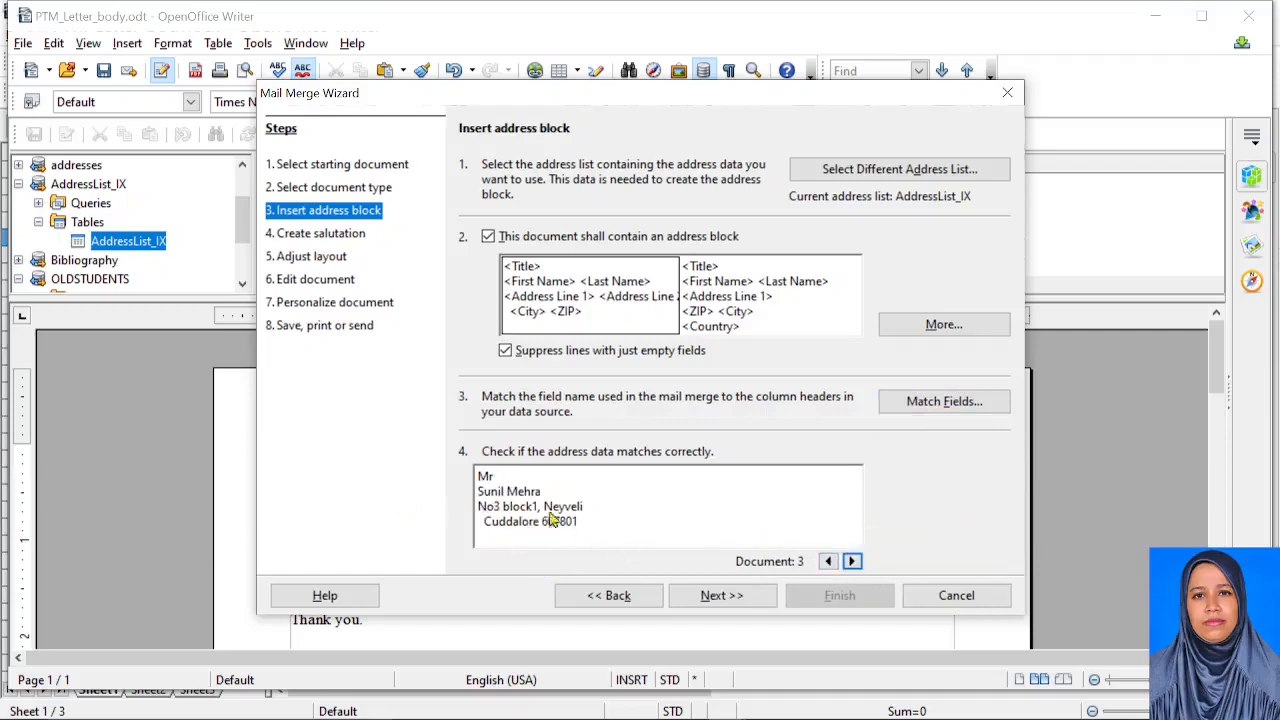
{"action": "left_click", "coordinate": [852, 561]}
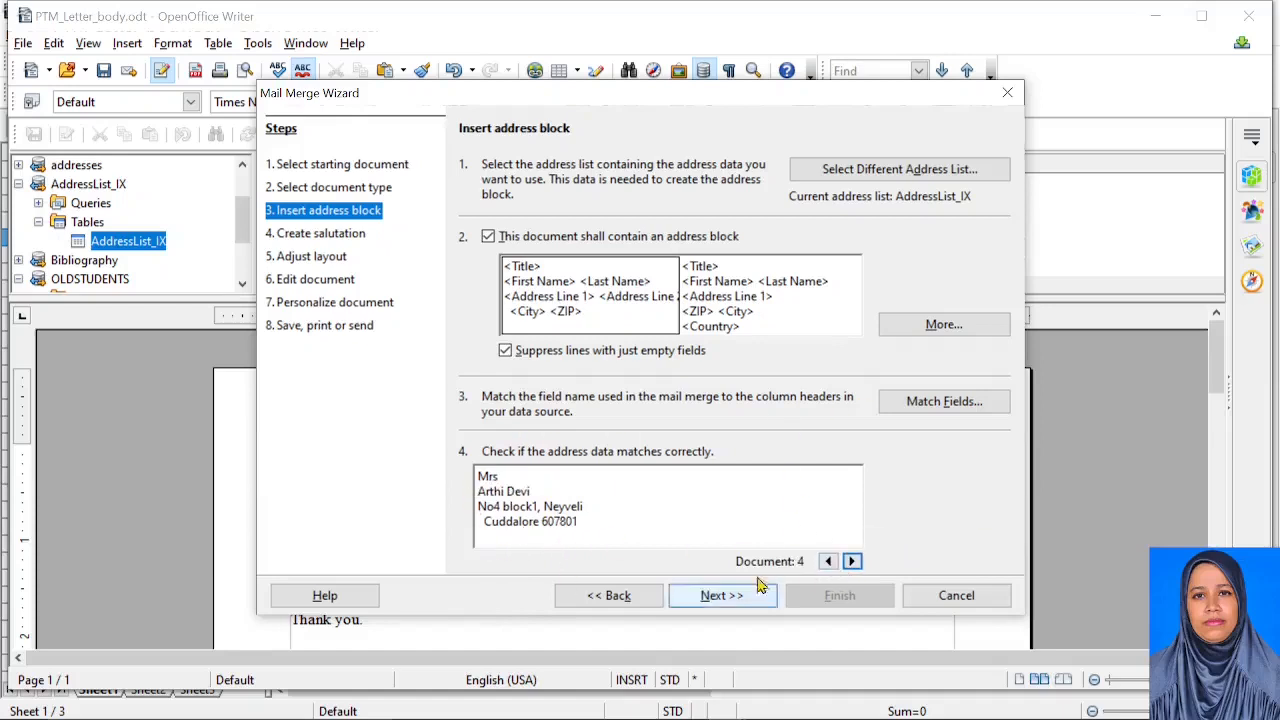
{"action": "left_click", "coordinate": [727, 604]}
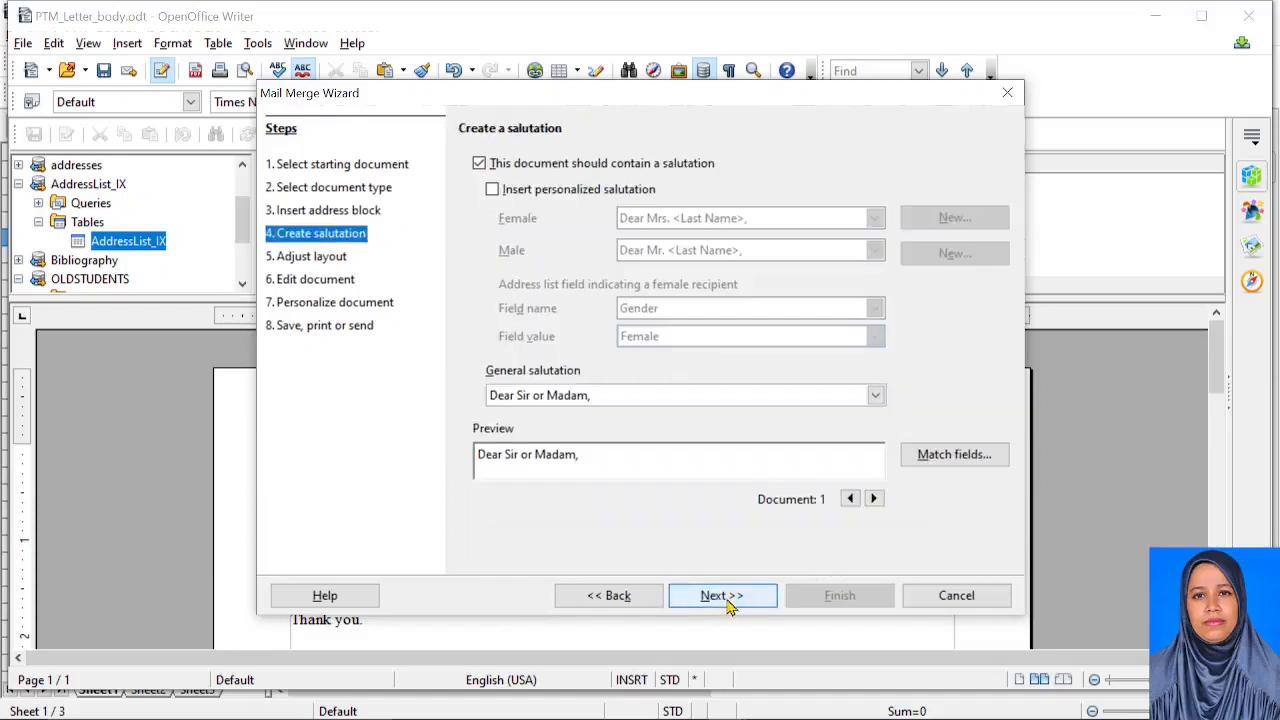
In Adjust layout, move the salutation up and start shifting the address block's From top distance
{"action": "left_click", "coordinate": [720, 597]}
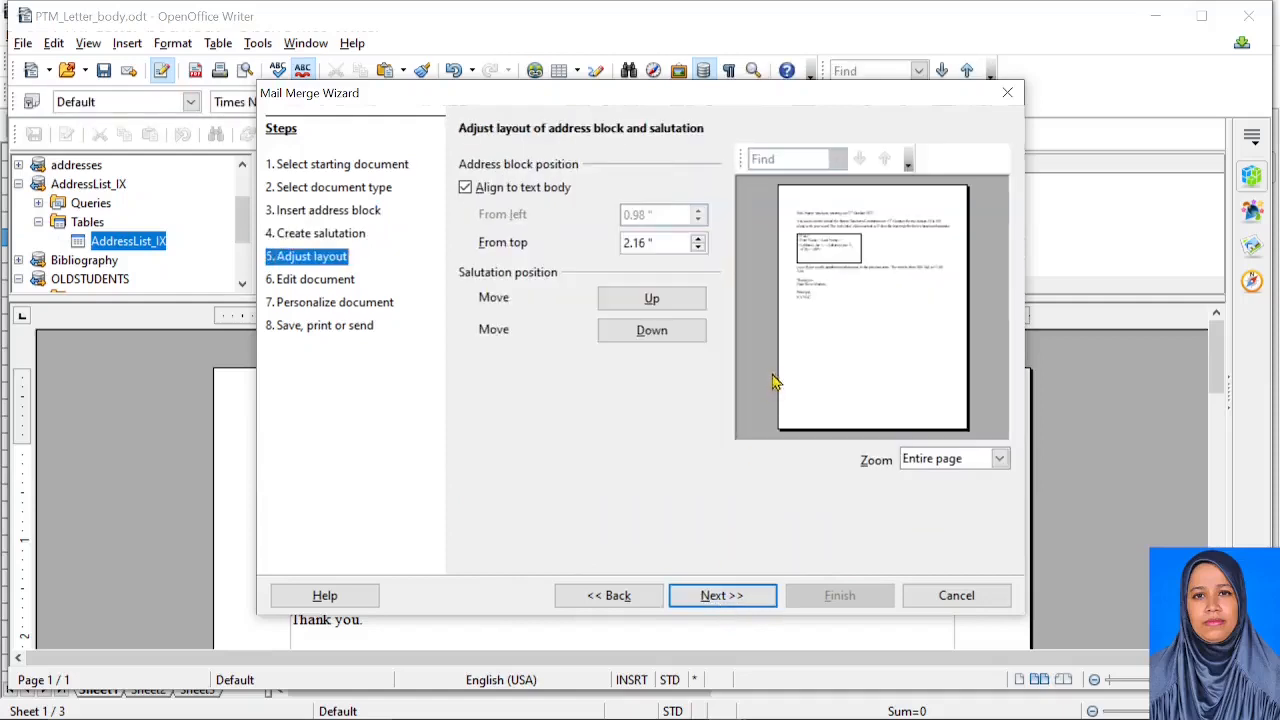
{"action": "left_click", "coordinate": [652, 299]}
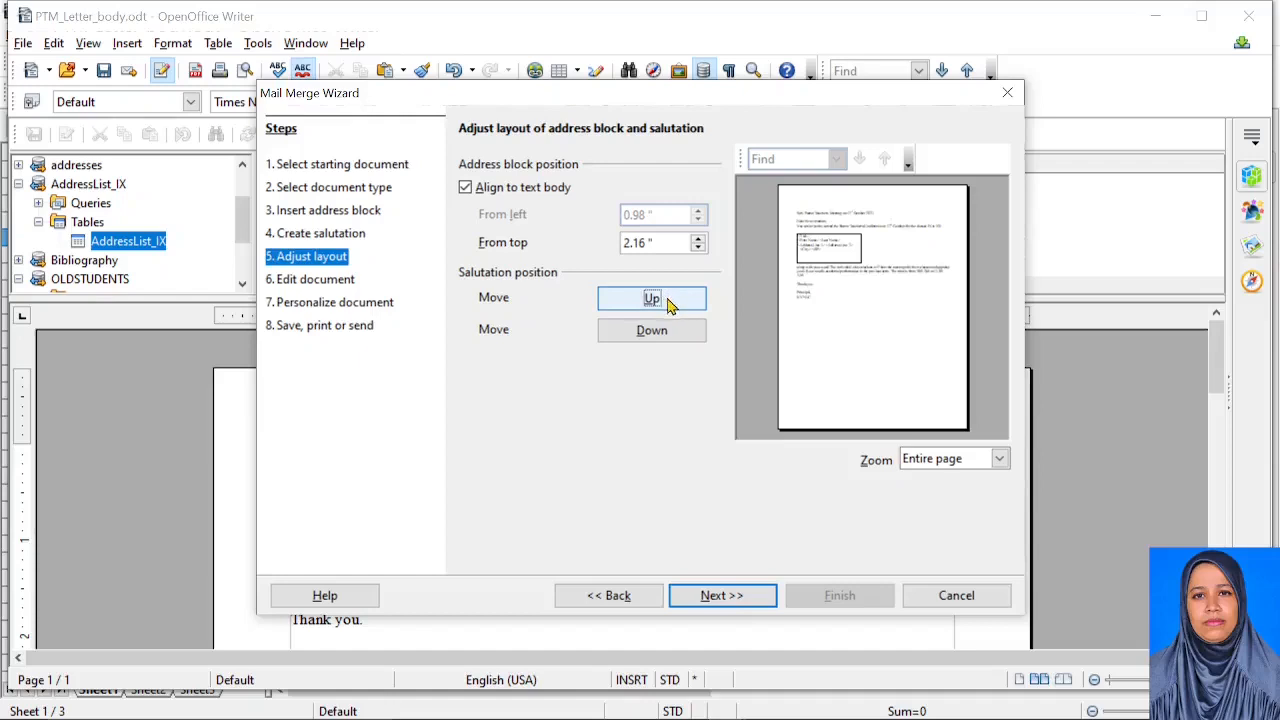
{"action": "left_click", "coordinate": [698, 239]}
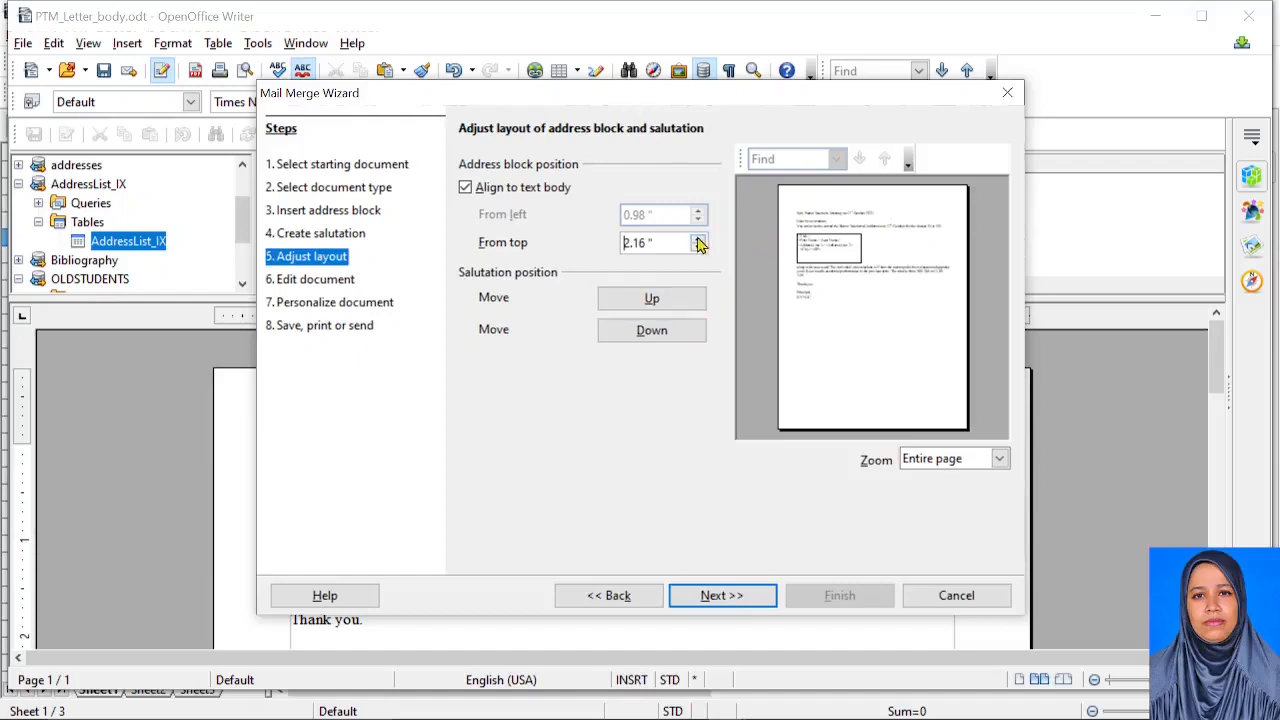
{"action": "left_click", "coordinate": [698, 241]}
{"action": "left_click", "coordinate": [699, 249]}
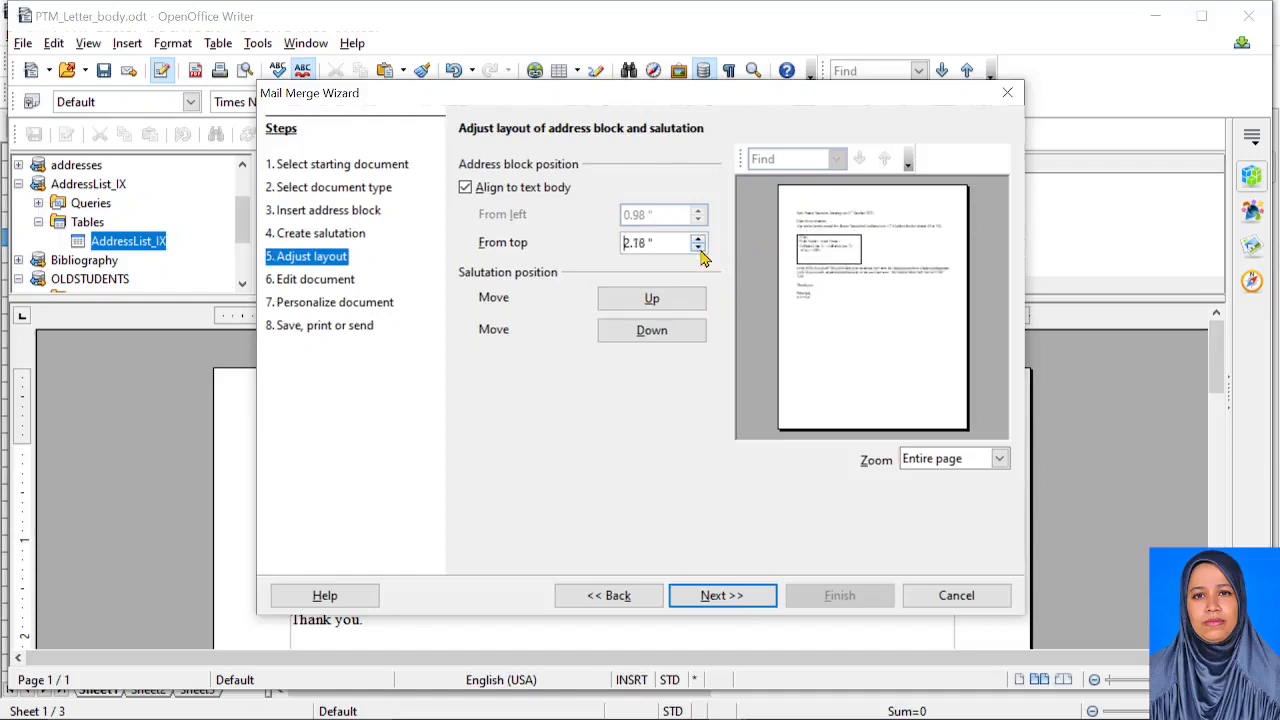
{"action": "left_click", "coordinate": [699, 249]}
{"action": "left_click", "coordinate": [699, 249]}
{"action": "left_click", "coordinate": [699, 249]}
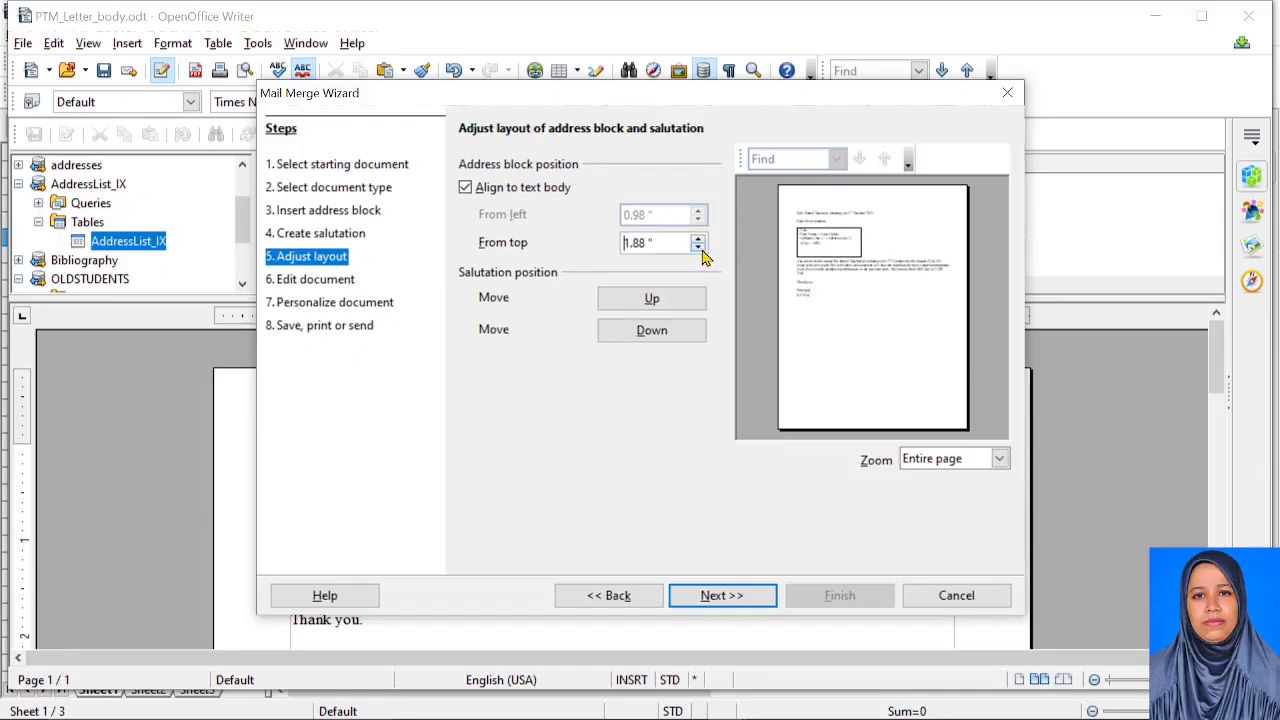
Set the address block to 1.12" from top, raise the salutation further, and advance to Edit document
{"action": "left_click", "coordinate": [700, 249]}
{"action": "left_click", "coordinate": [700, 249]}
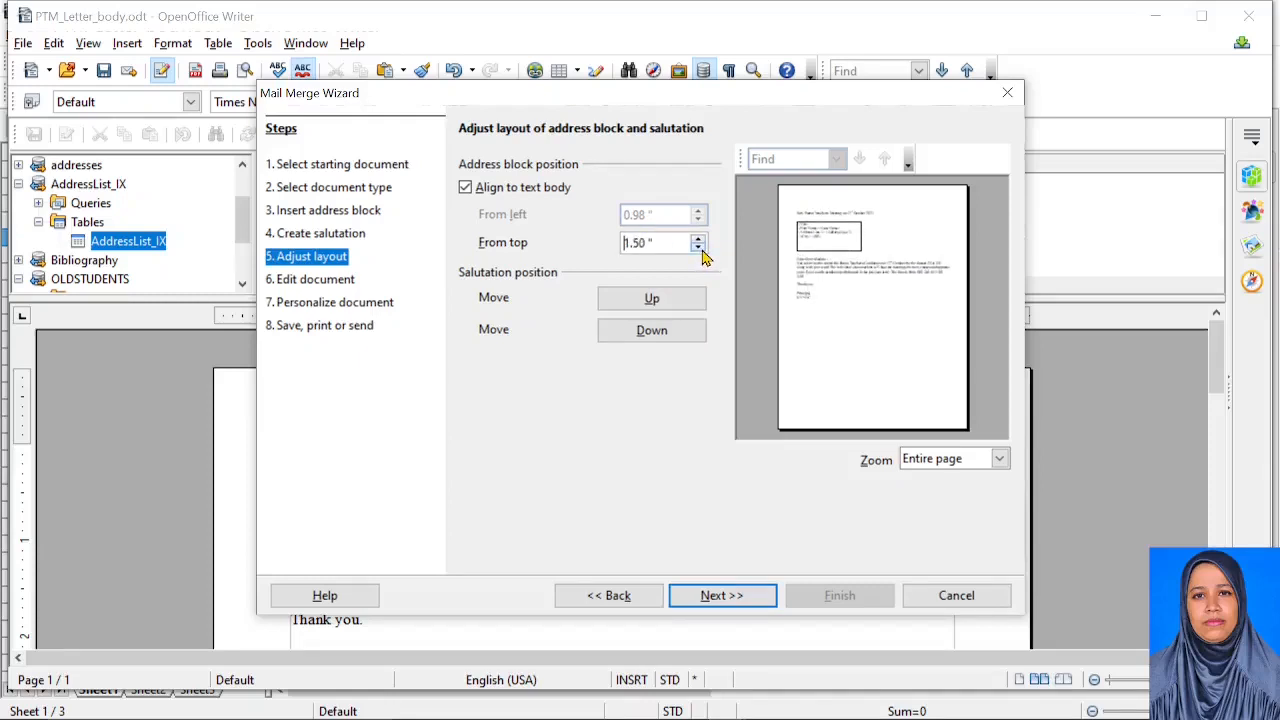
{"action": "left_click", "coordinate": [699, 248]}
{"action": "left_click", "coordinate": [699, 248]}
{"action": "left_click", "coordinate": [699, 248]}
{"action": "left_click", "coordinate": [699, 248]}
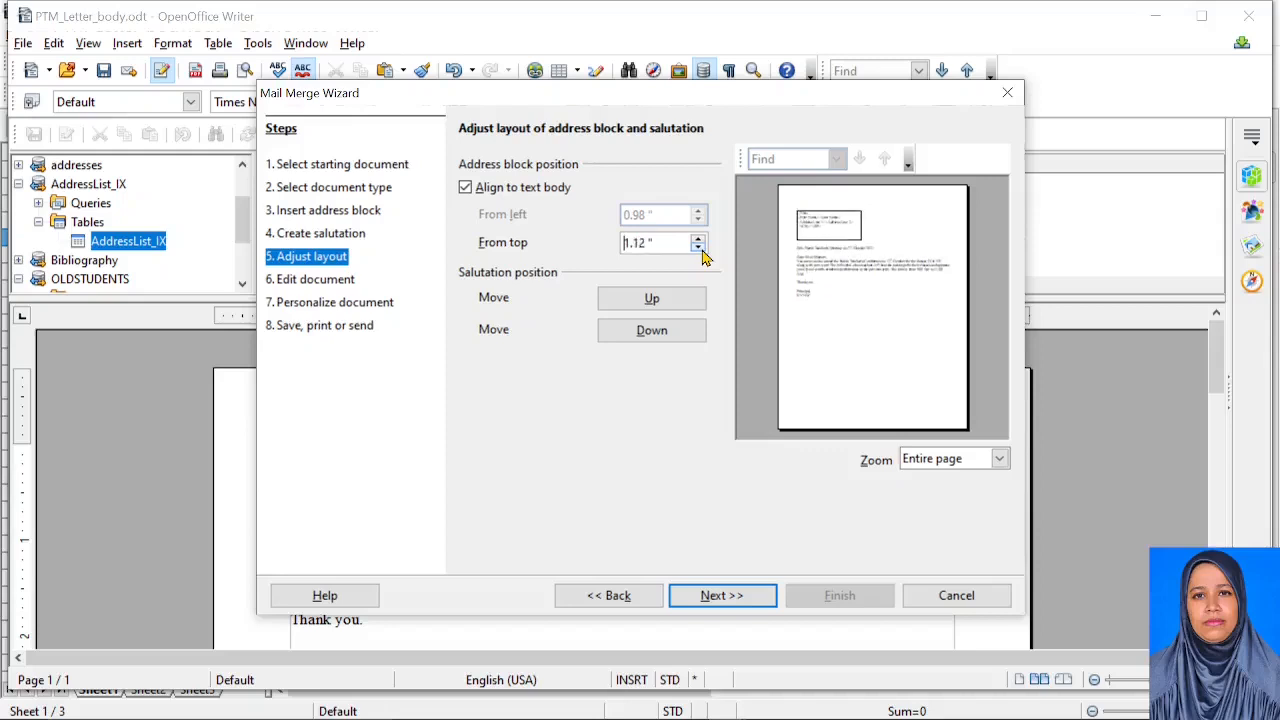
{"action": "left_click", "coordinate": [684, 300]}
{"action": "left_click", "coordinate": [685, 302]}
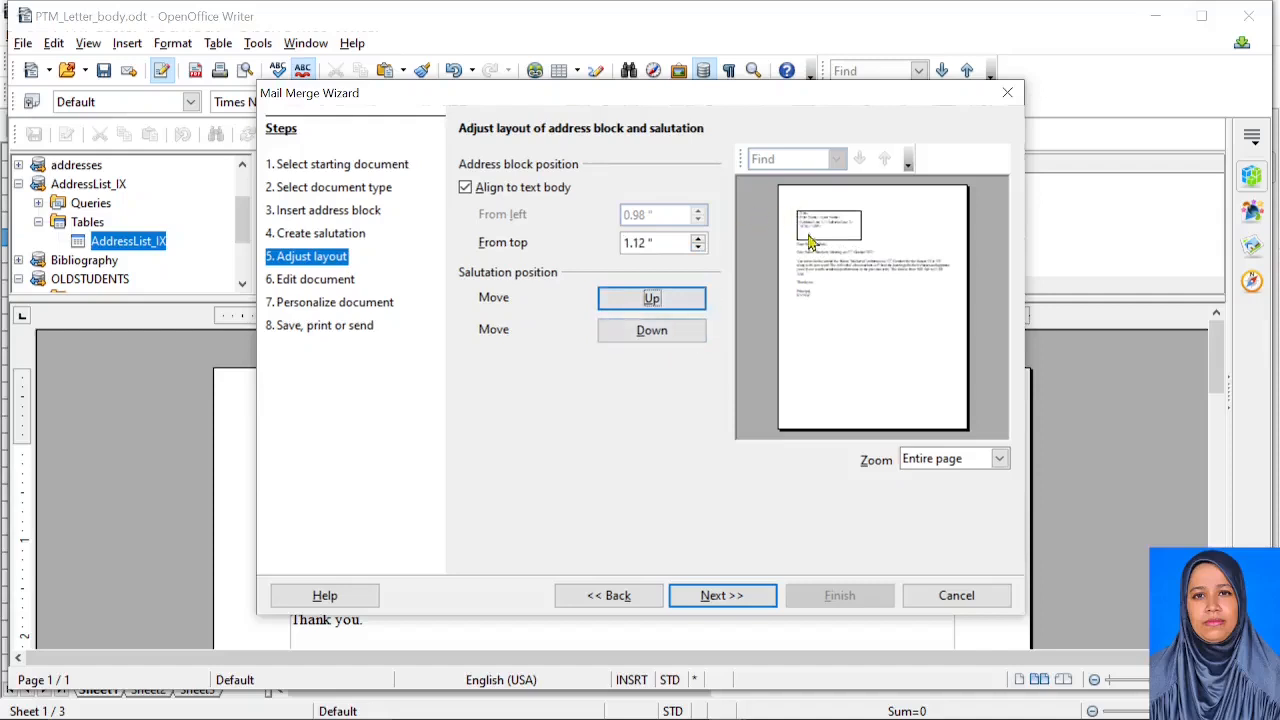
{"action": "left_click", "coordinate": [735, 603]}
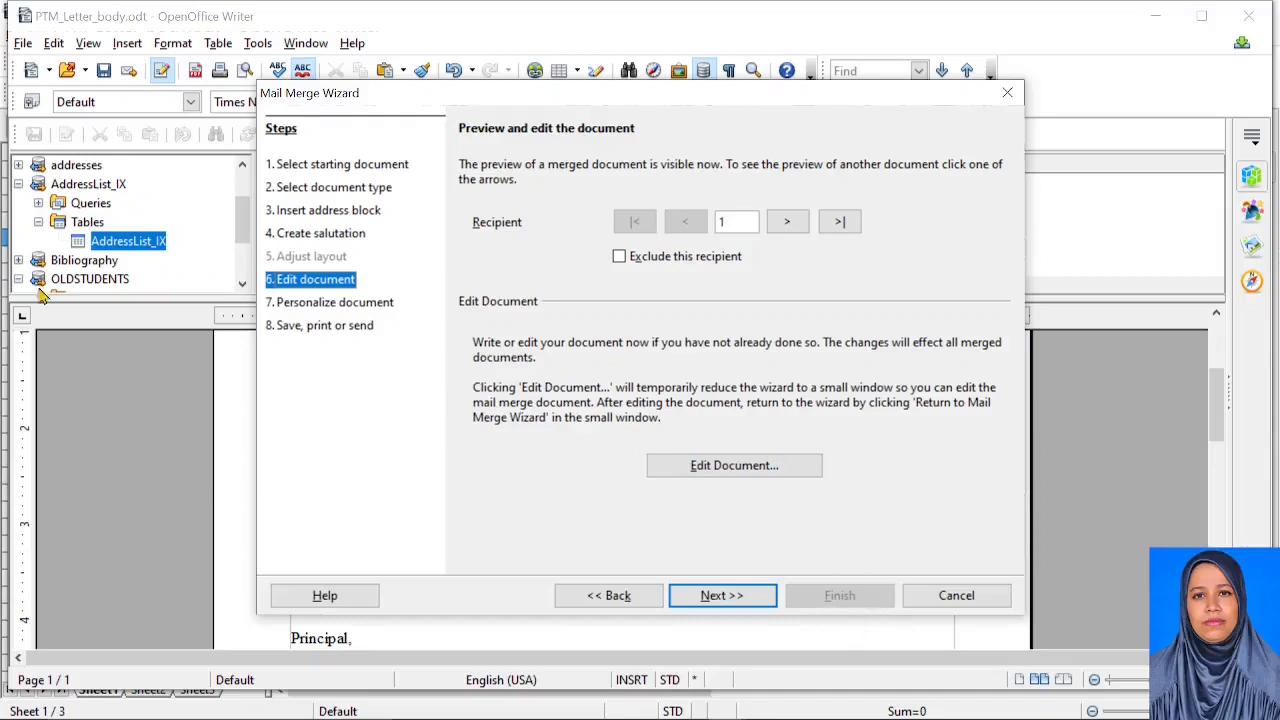
Close the mail merge wizard, hide the data source view and scroll up to the merged address block
{"action": "left_click", "coordinate": [954, 596]}
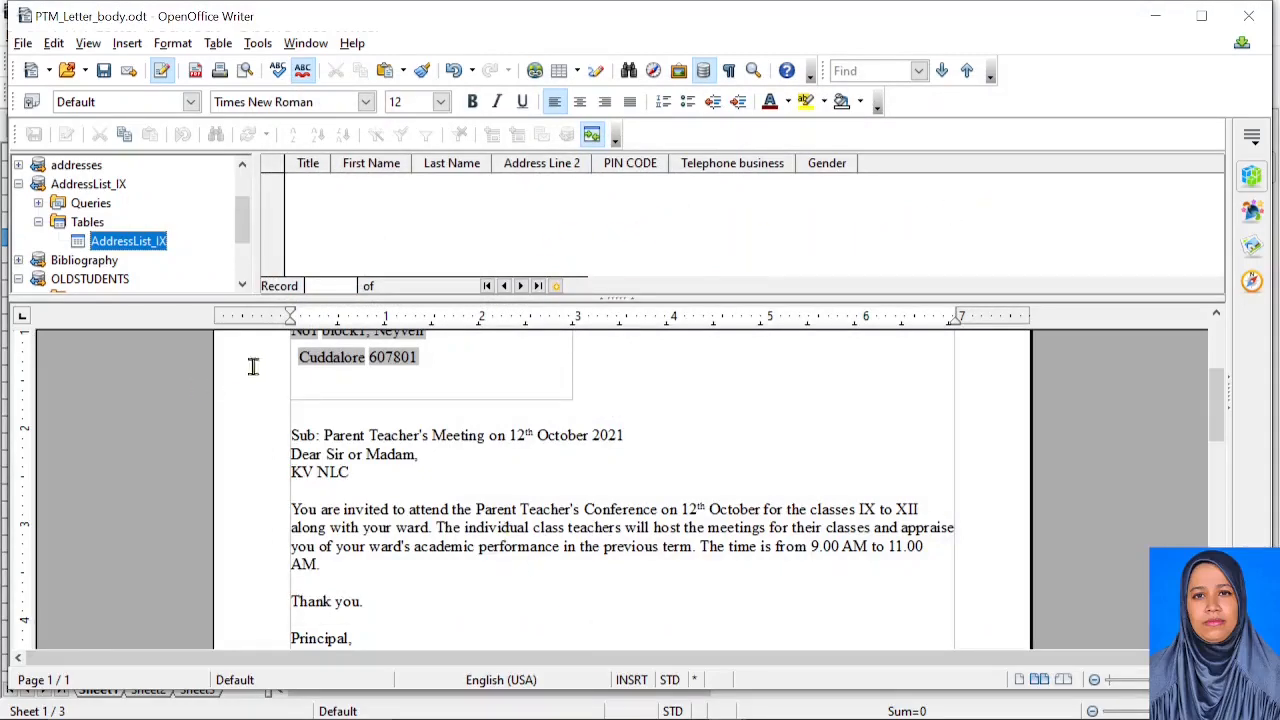
{"action": "left_click", "coordinate": [703, 70]}
{"action": "scroll", "coordinate": [500, 425], "scroll_direction": "up", "scroll_amount": 1}
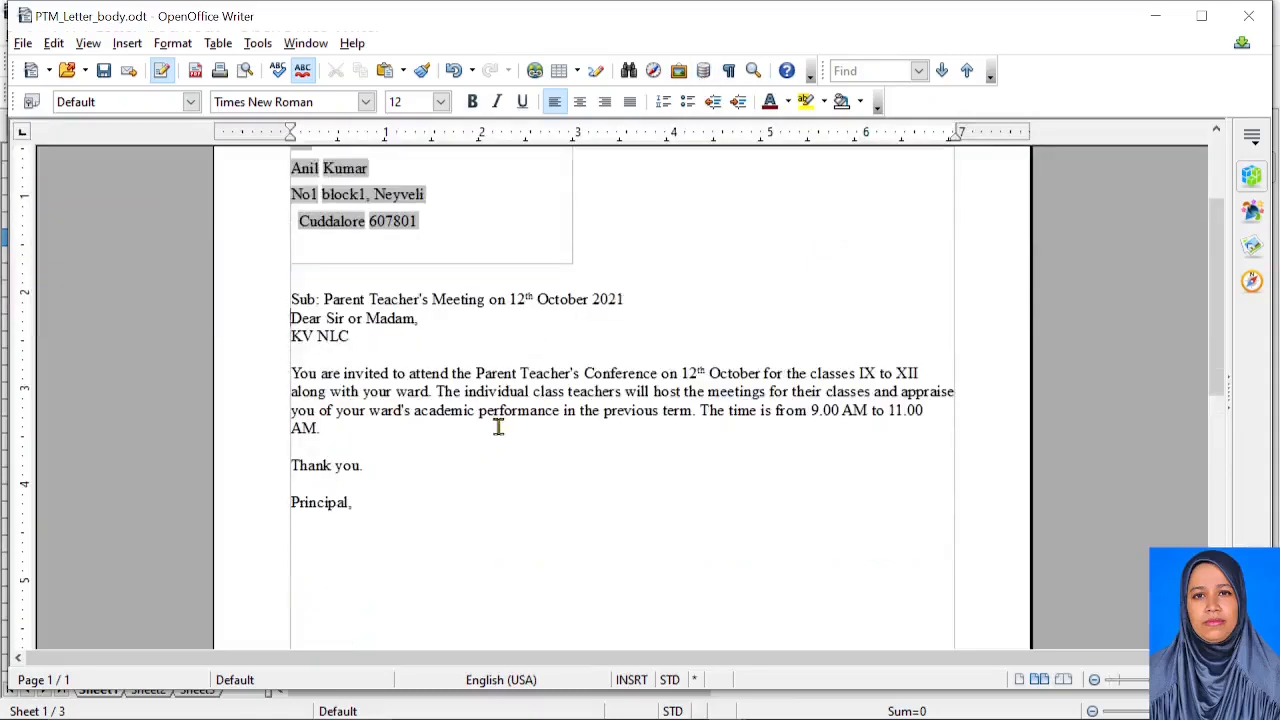
{"action": "scroll", "coordinate": [500, 425], "scroll_direction": "up", "scroll_amount": 2}
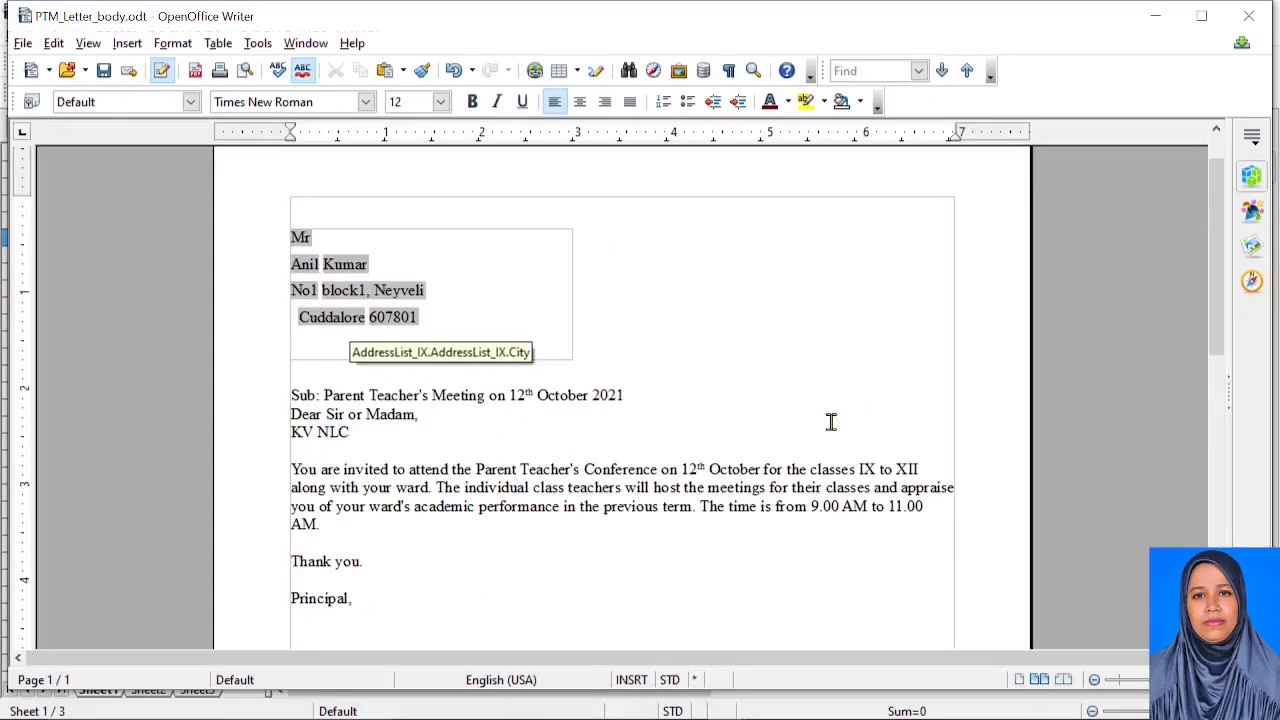
{"action": "mouse_move", "coordinate": [699, 710]}
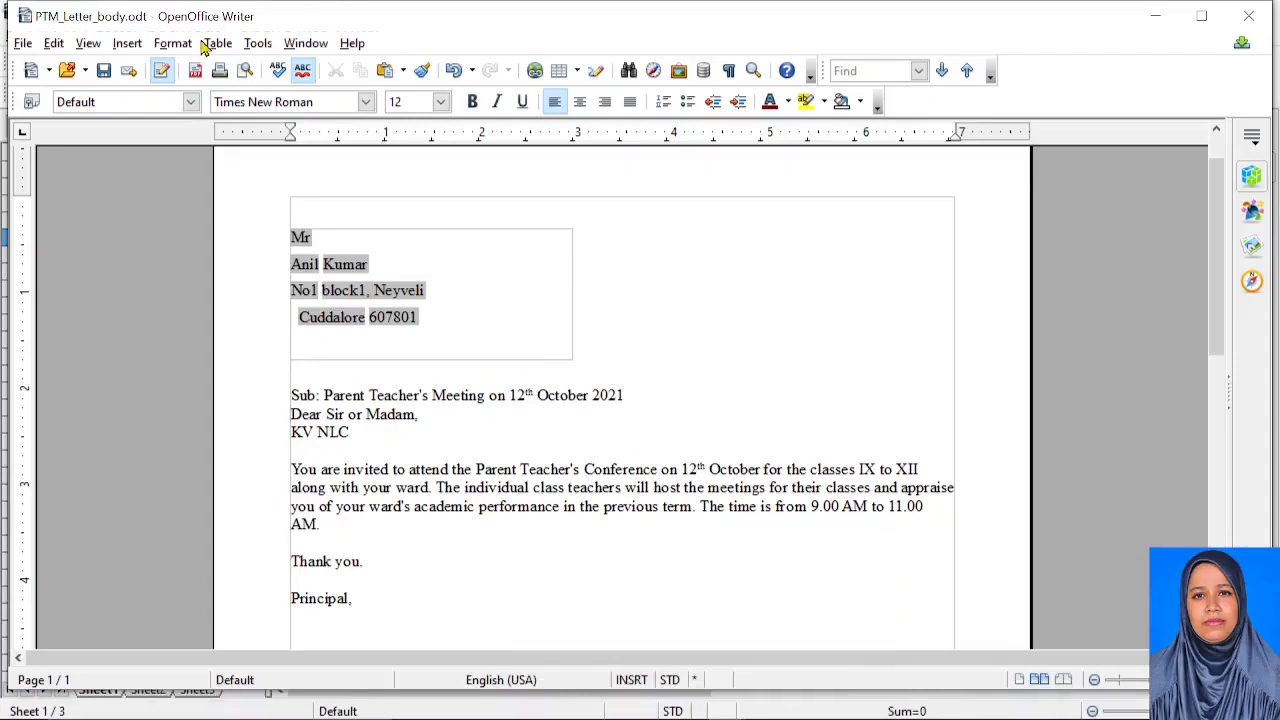
{"action": "left_click", "coordinate": [257, 43]}
{"action": "left_click", "coordinate": [360, 291]}
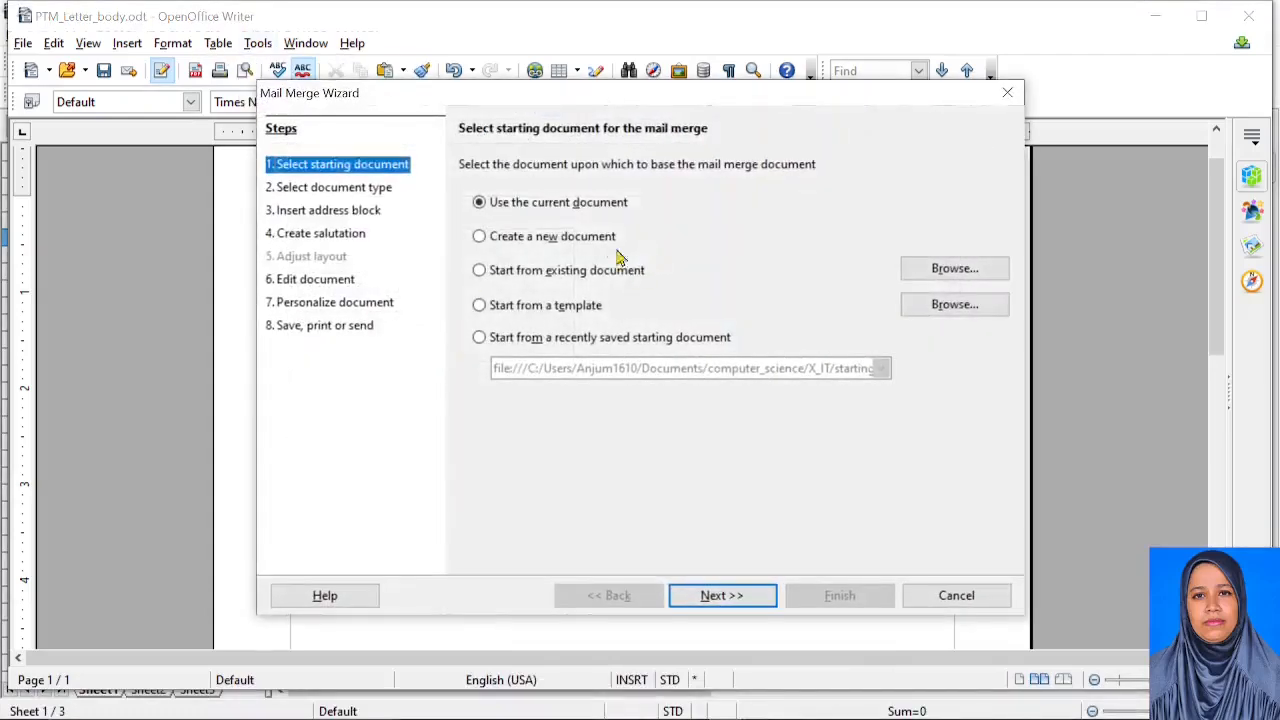
{"action": "left_click", "coordinate": [330, 212]}
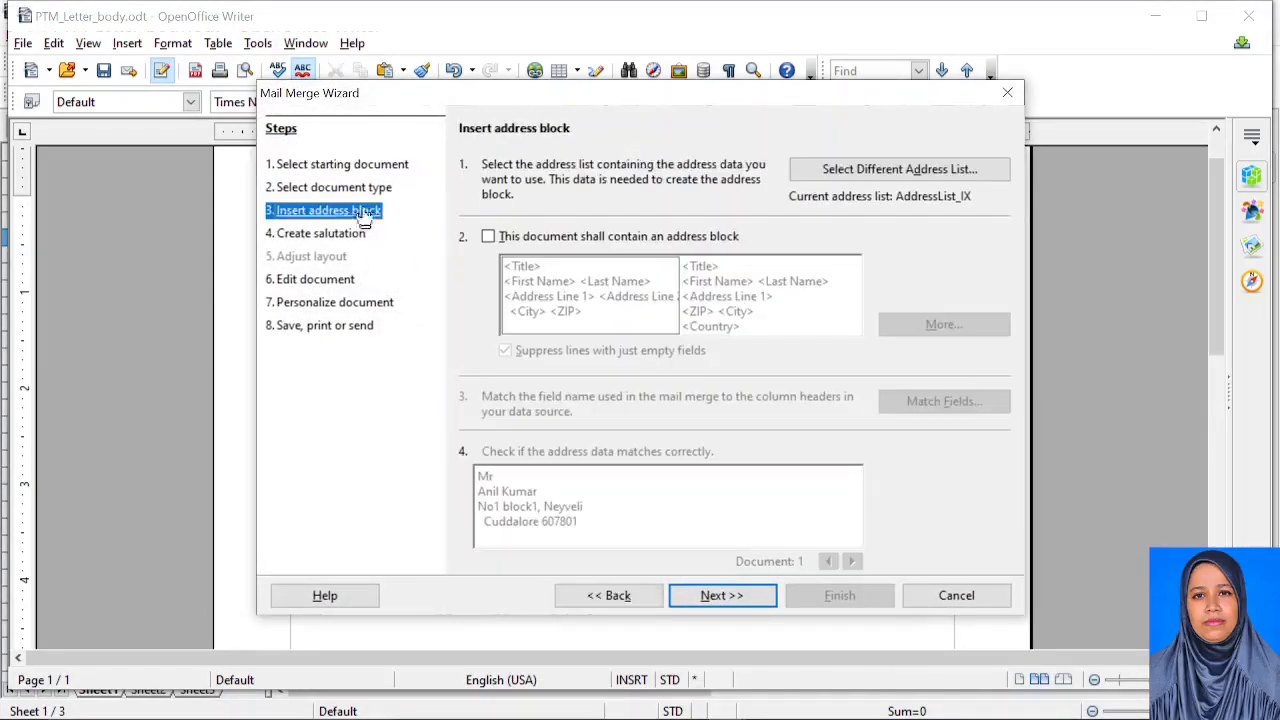
{"action": "left_click", "coordinate": [857, 169]}
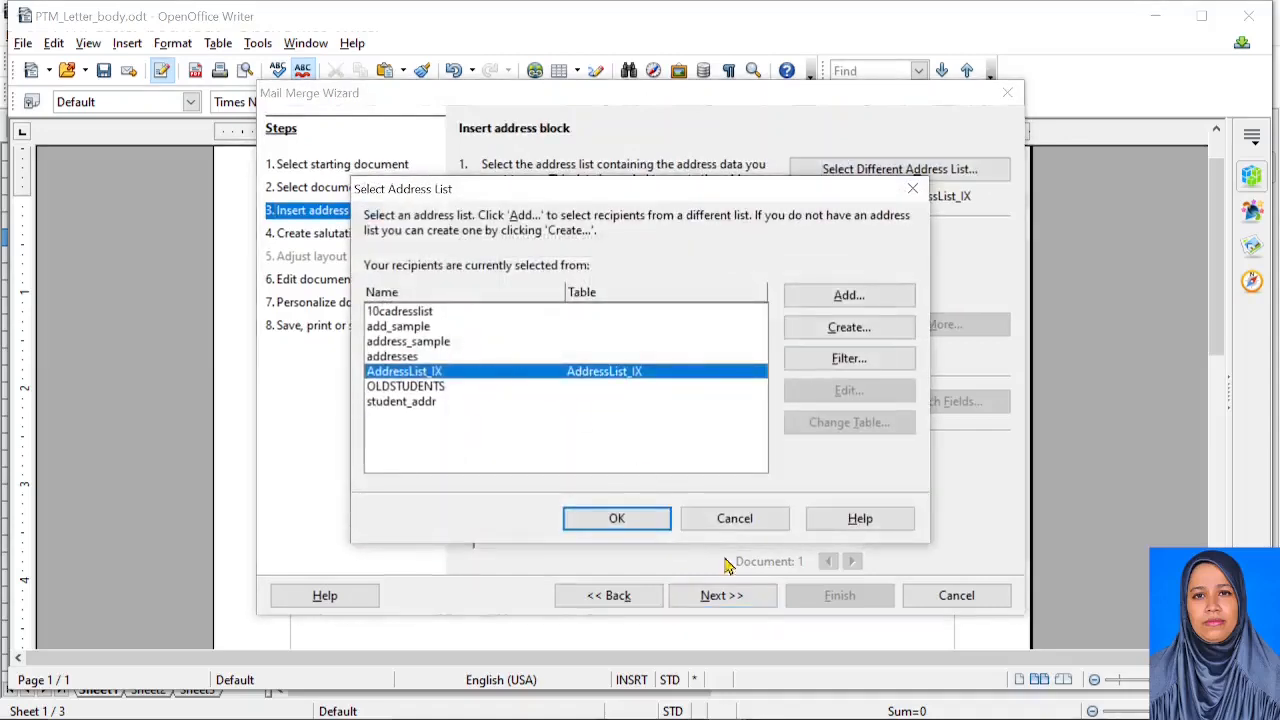
{"action": "left_click", "coordinate": [738, 522]}
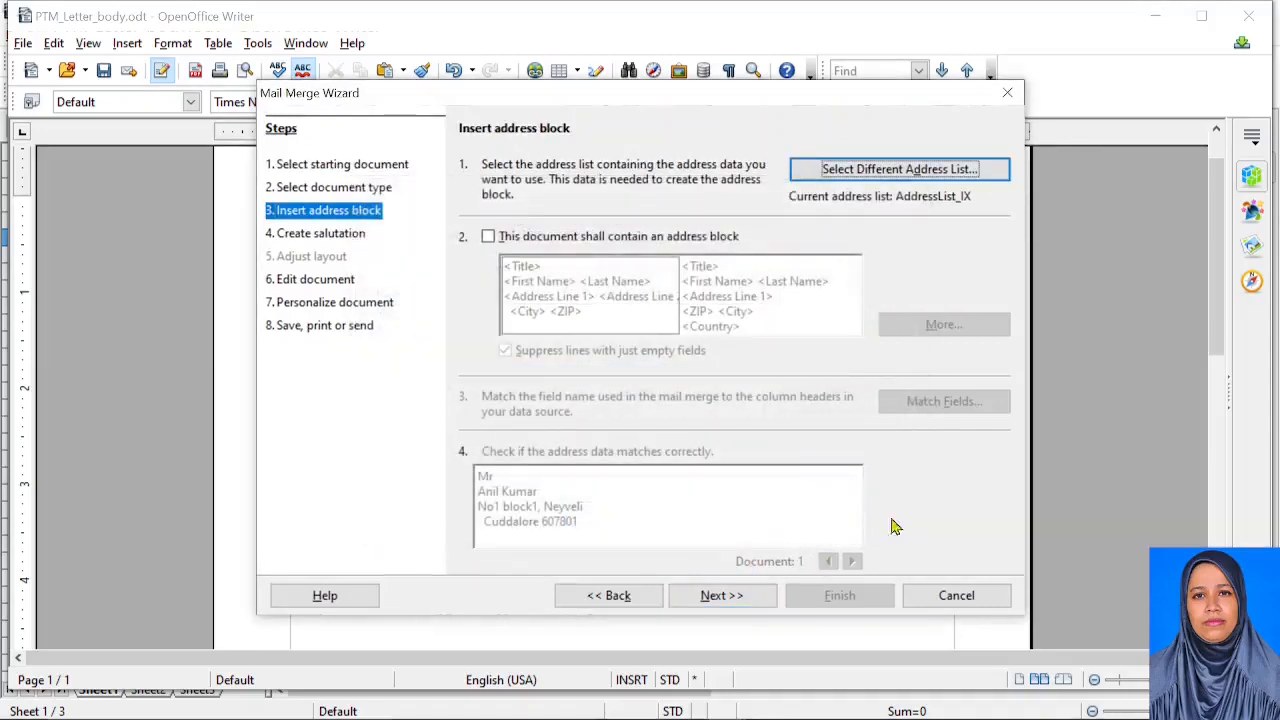
{"action": "left_click", "coordinate": [953, 595]}
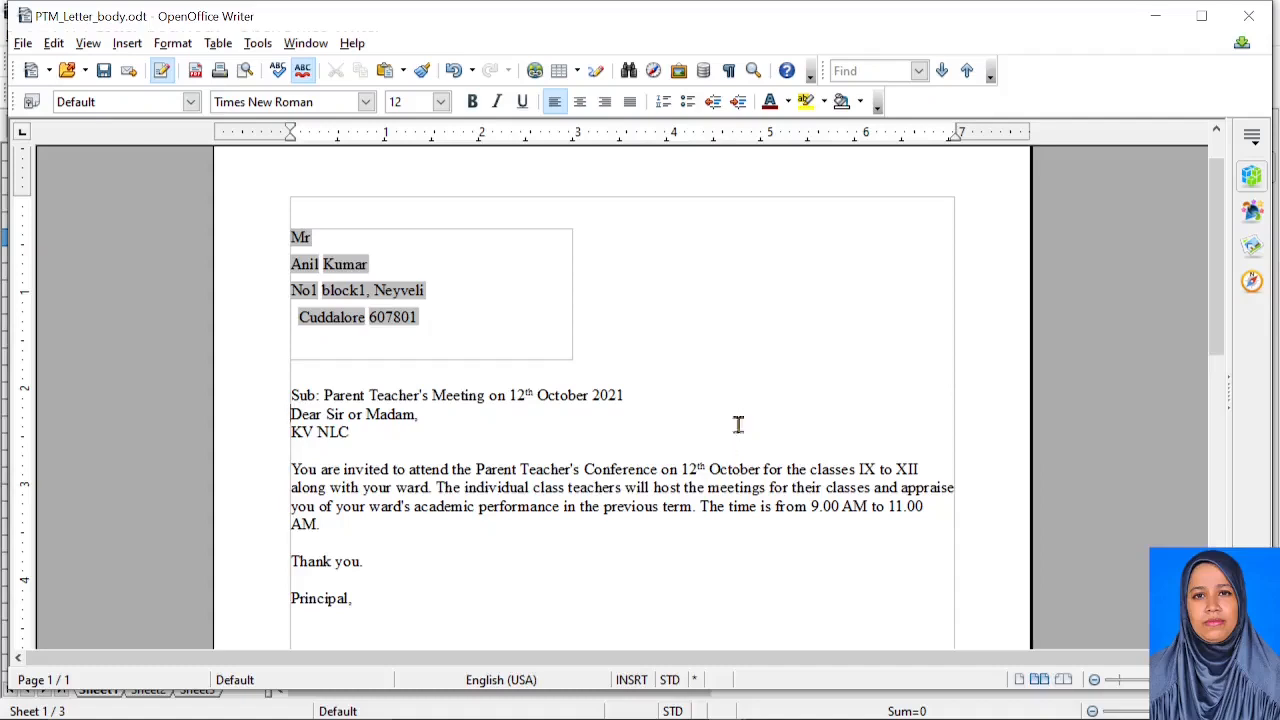
{"action": "left_click", "coordinate": [23, 44]}
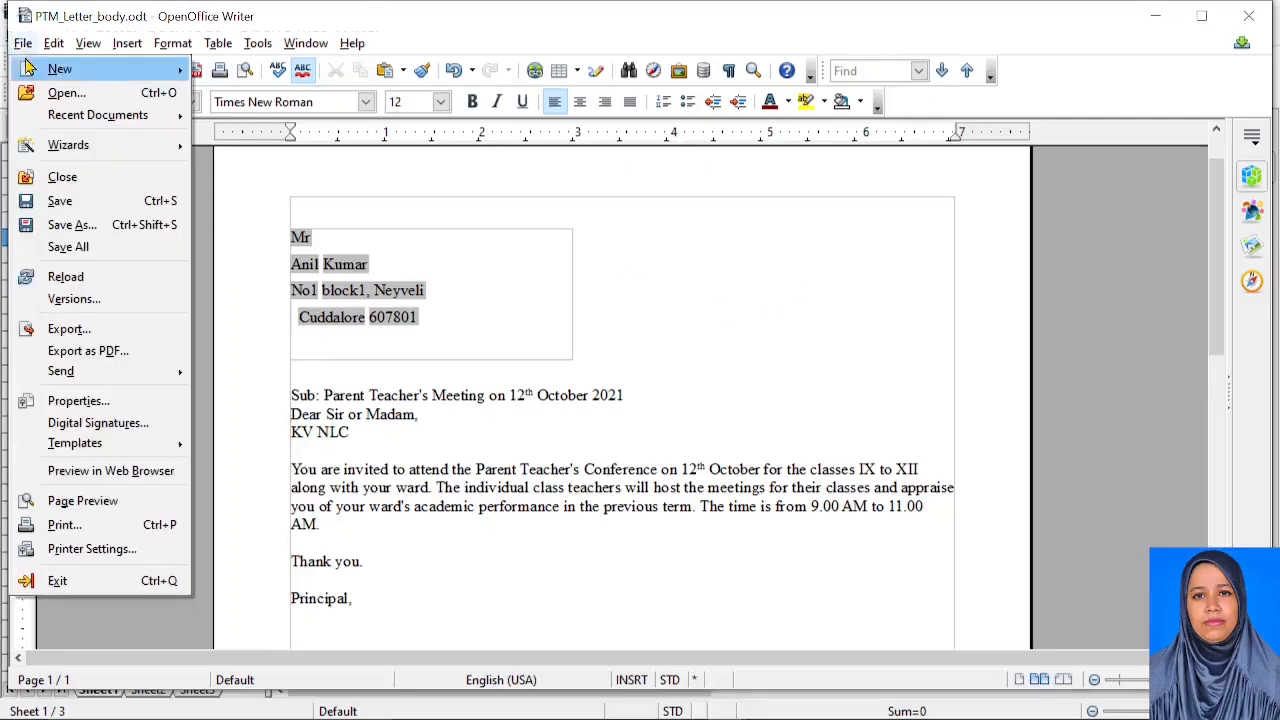
{"action": "mouse_move", "coordinate": [26, 66]}
{"action": "left_click", "coordinate": [276, 306]}
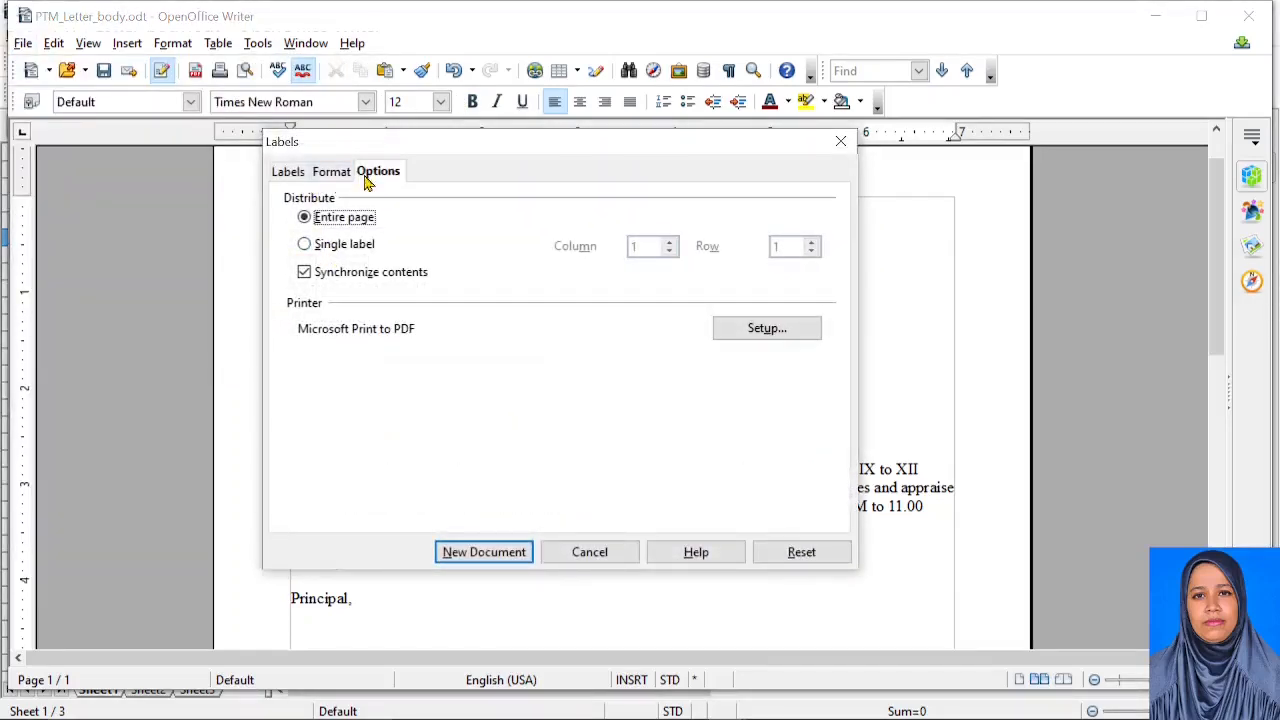
{"action": "left_click", "coordinate": [290, 180]}
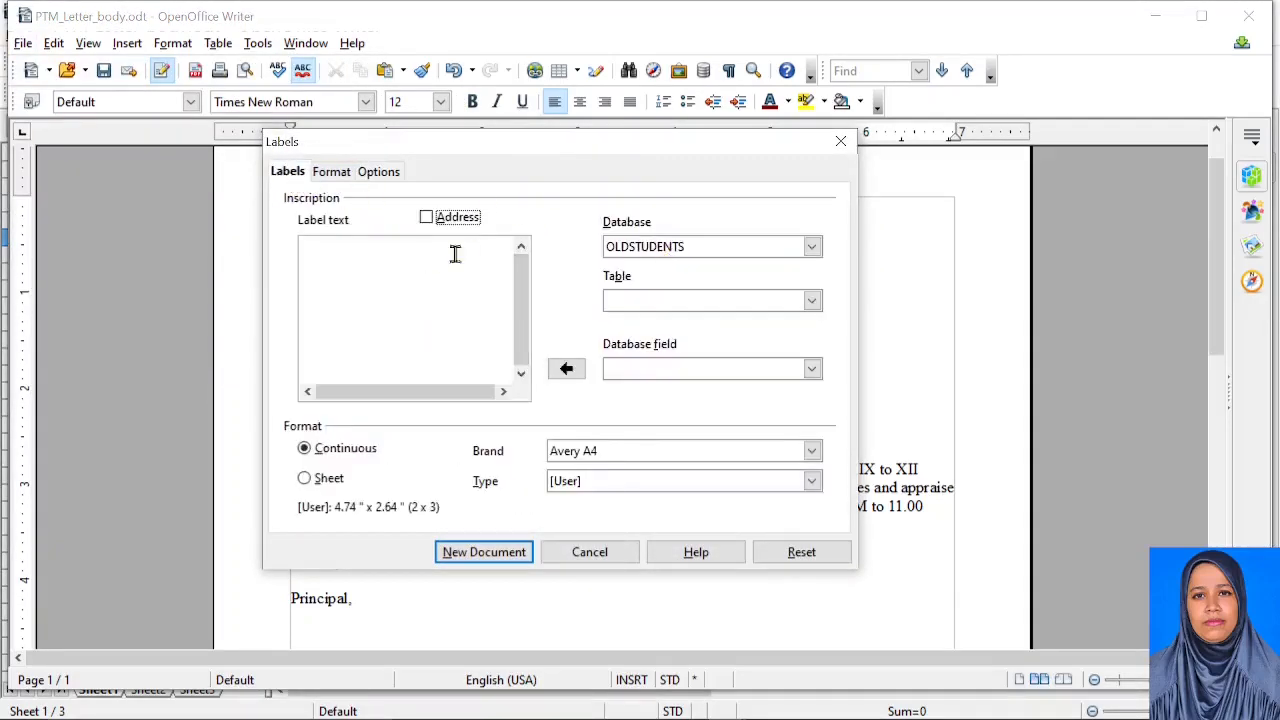
{"action": "left_click", "coordinate": [683, 250]}
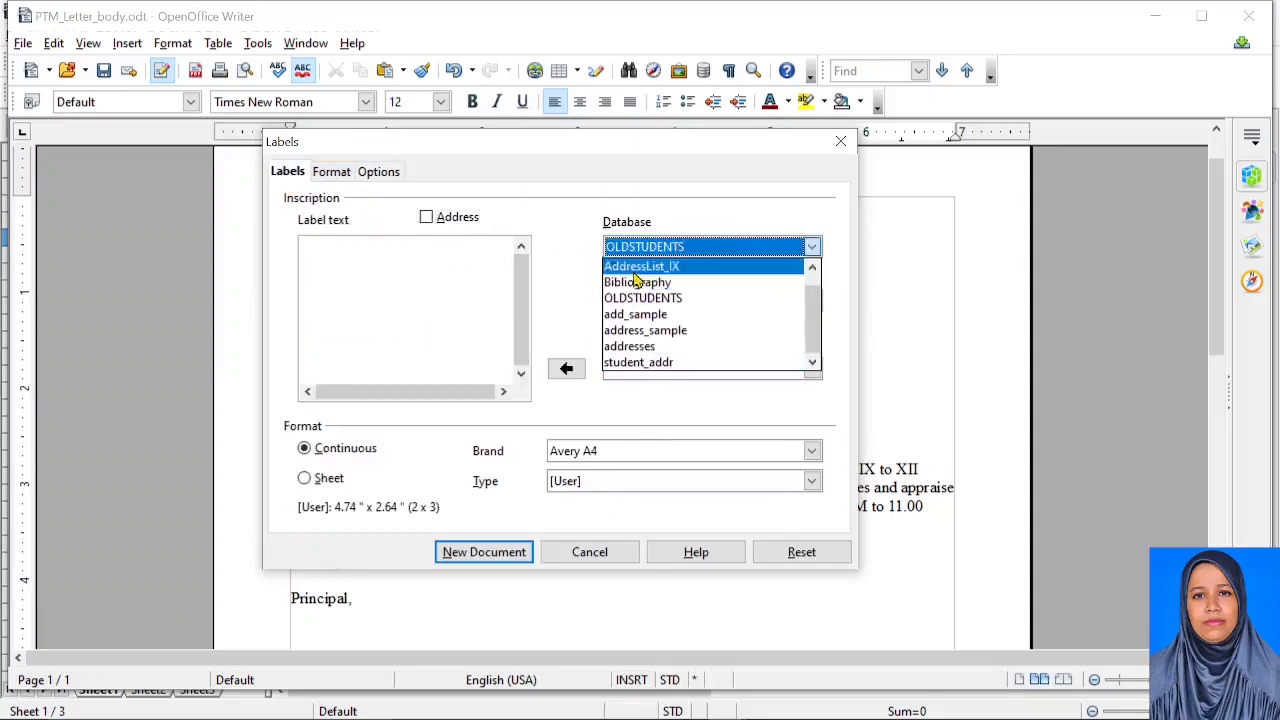
{"action": "left_click_drag", "start_coordinate": [812, 324], "coordinate": [814, 361]}
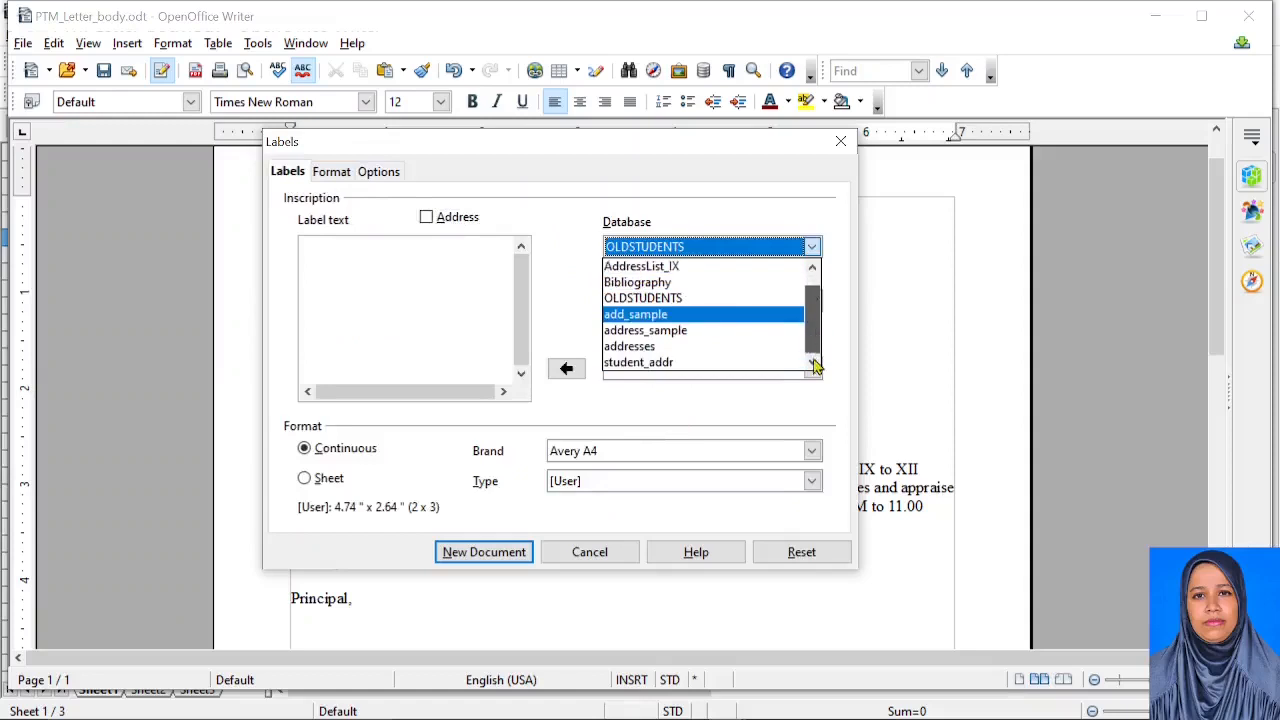
{"action": "scroll", "coordinate": [654, 337], "scroll_direction": "up", "scroll_amount": 1}
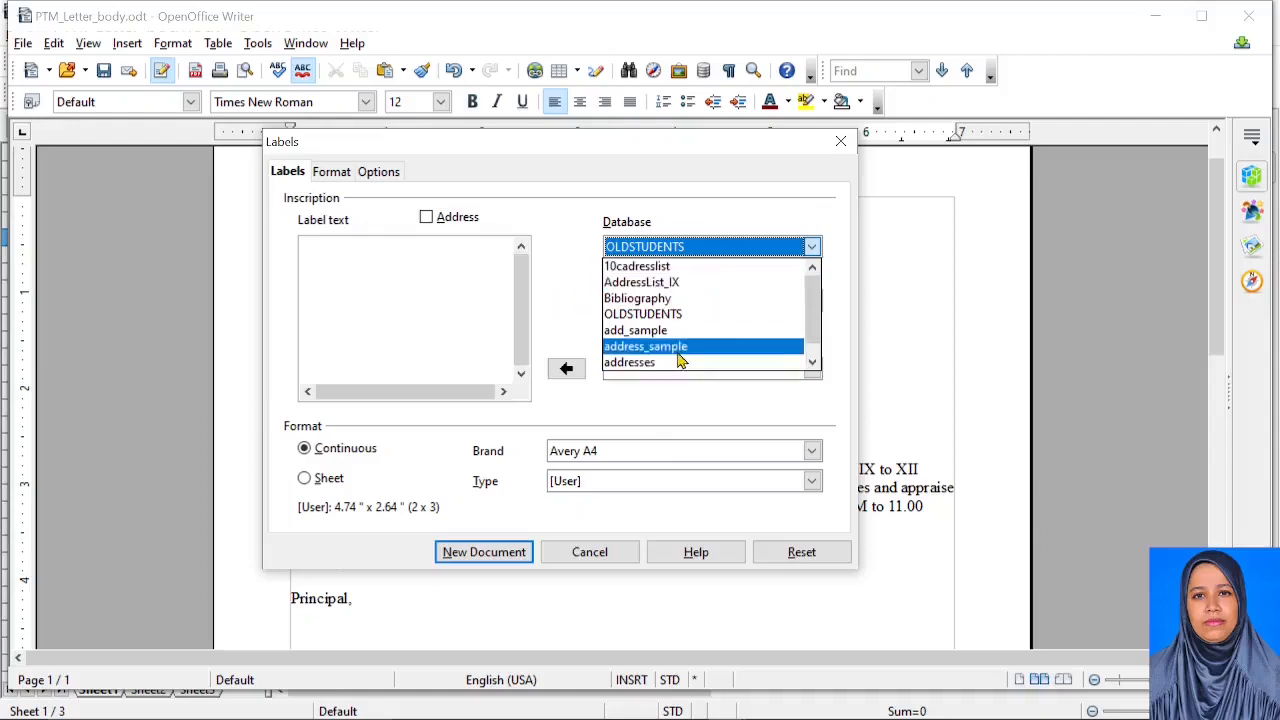
{"action": "left_click", "coordinate": [575, 314]}
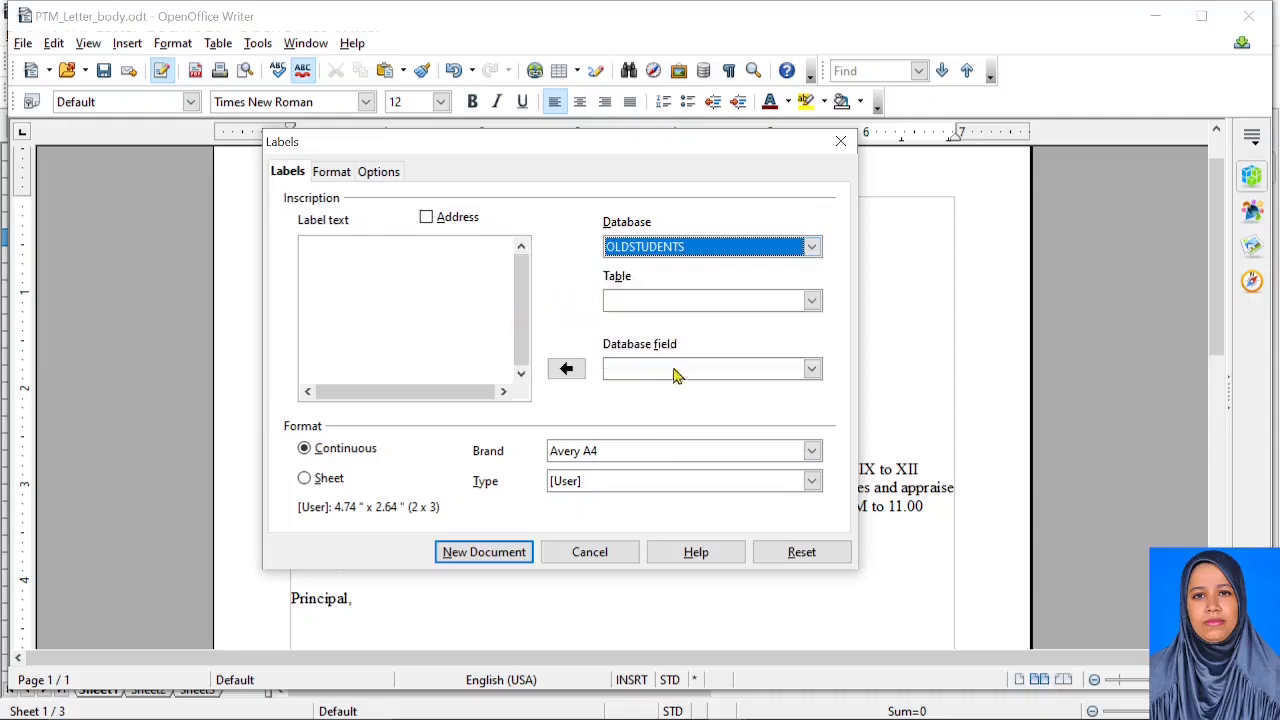
{"action": "left_click", "coordinate": [812, 302]}
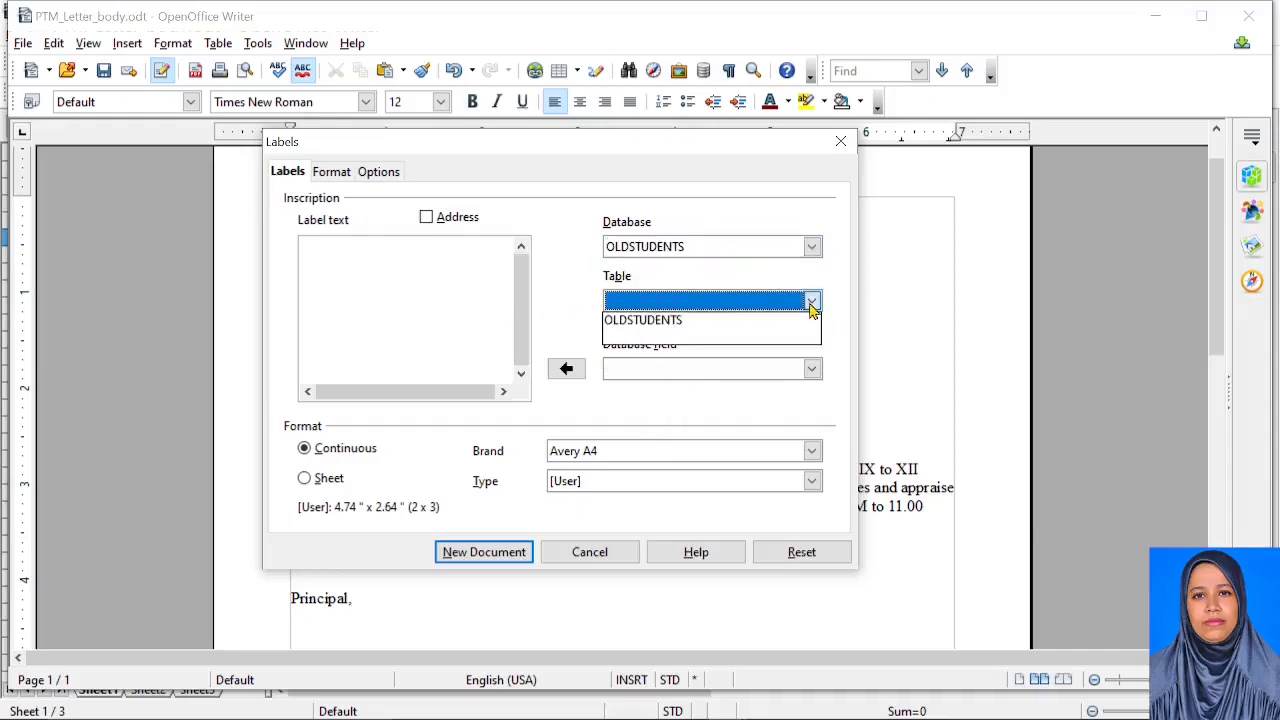
{"action": "left_click", "coordinate": [646, 321]}
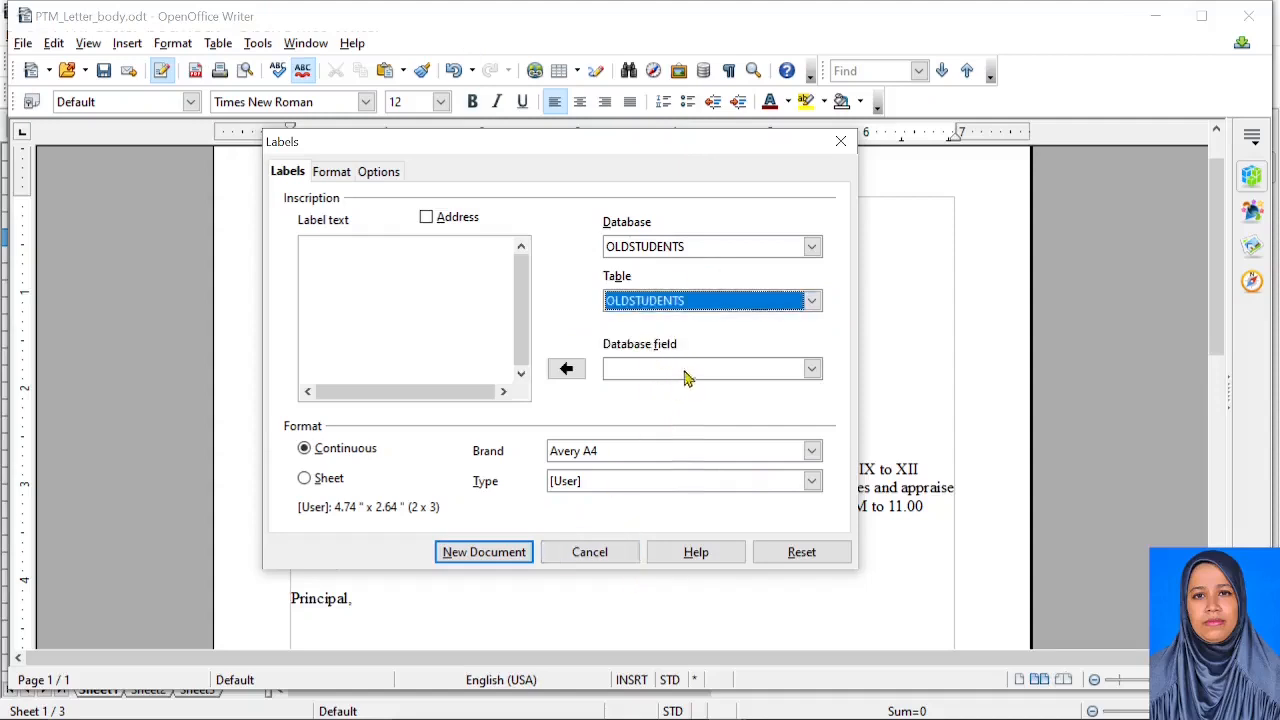
{"action": "left_click", "coordinate": [685, 370]}
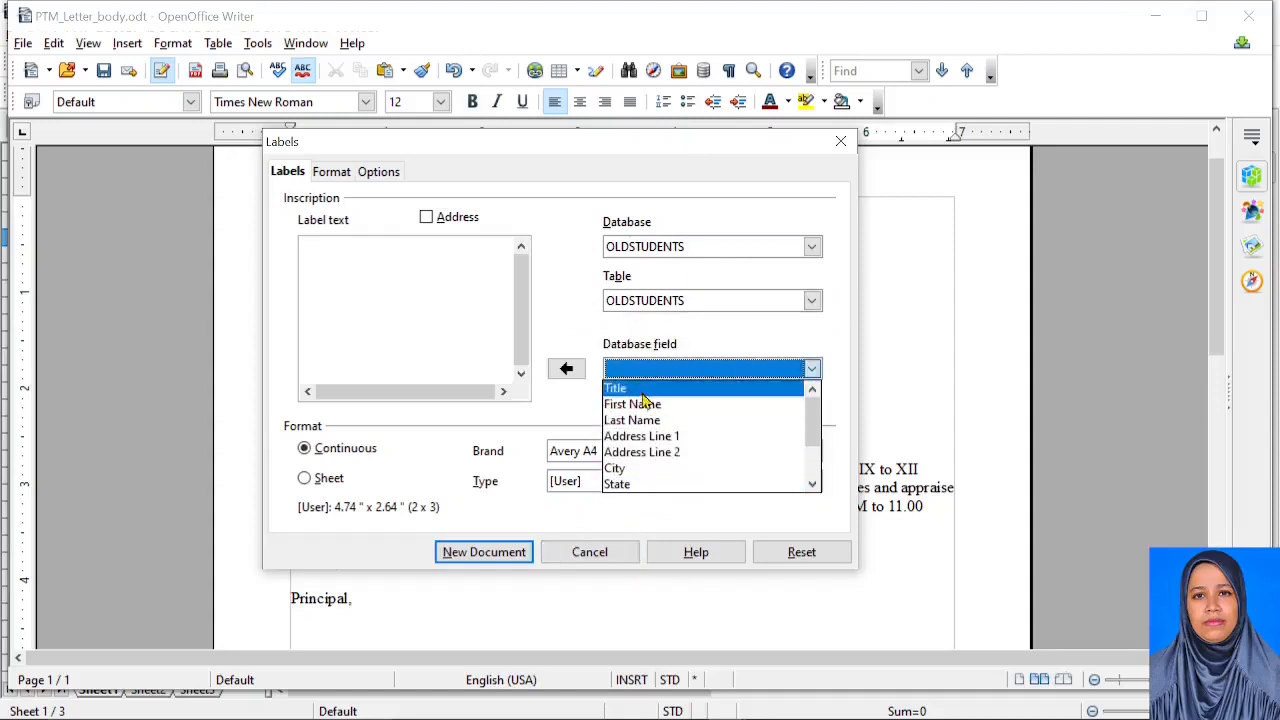
{"action": "left_click", "coordinate": [645, 391]}
{"action": "left_click", "coordinate": [570, 372]}
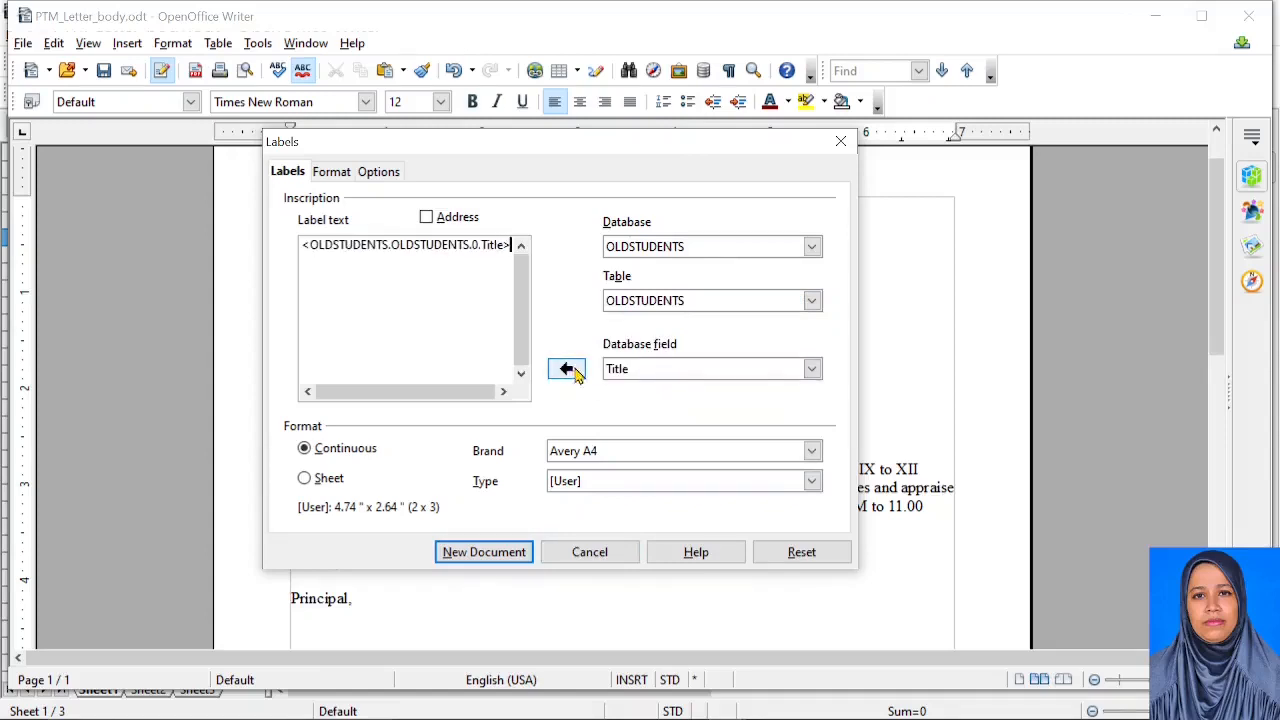
{"action": "left_click", "coordinate": [590, 552]}
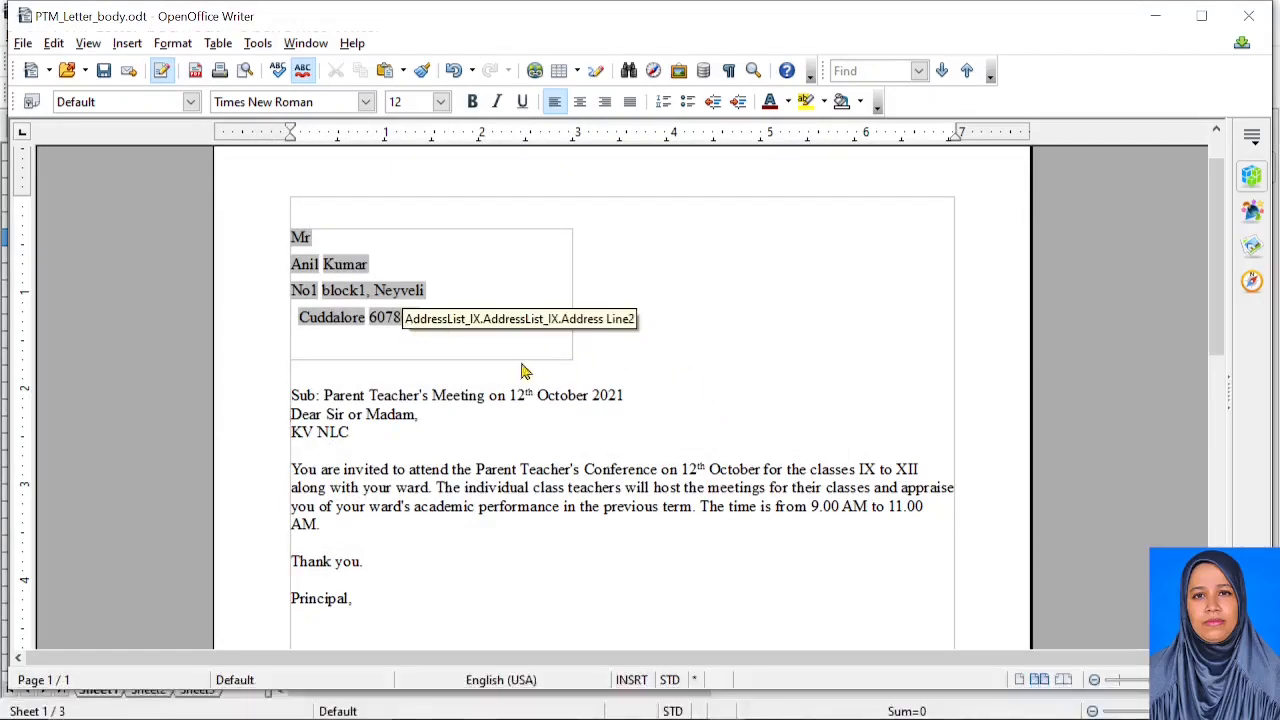
Delete the frame's address text, undo twice, then close PTM_Letter_body discarding its changes
{"action": "left_click_drag", "start_coordinate": [466, 323], "coordinate": [250, 222]}
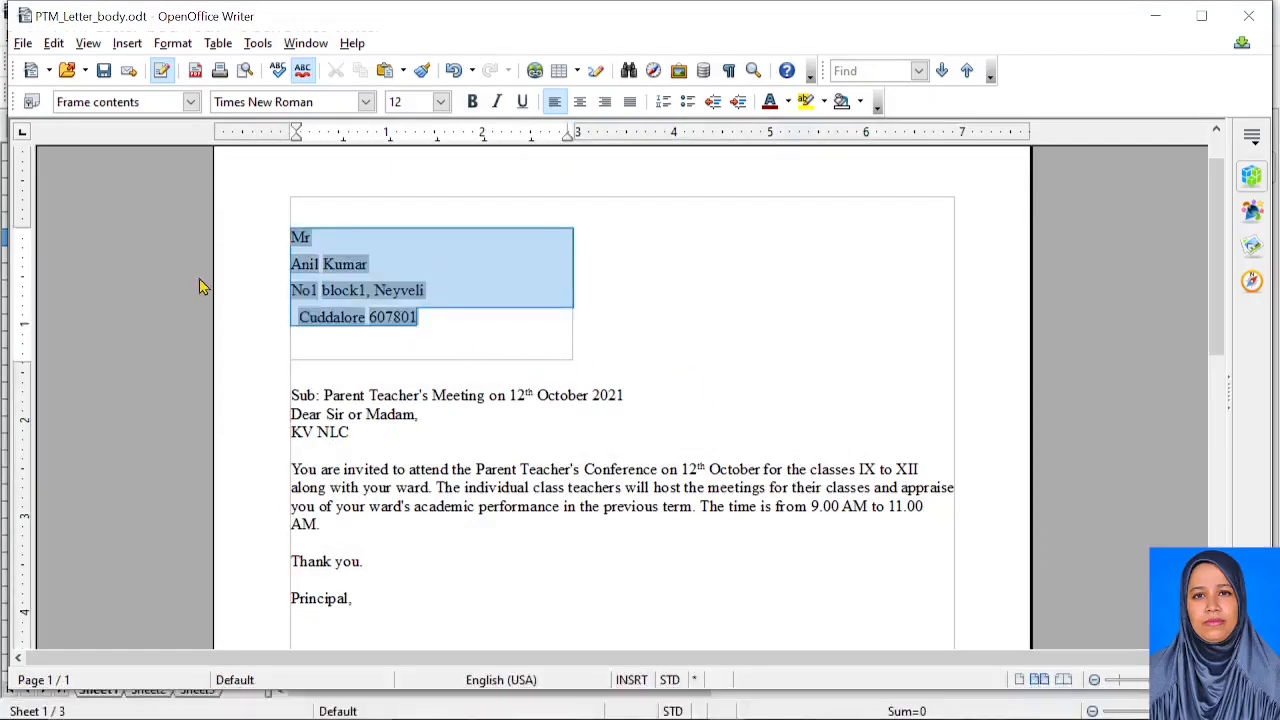
{"action": "key", "text": "Delete"}
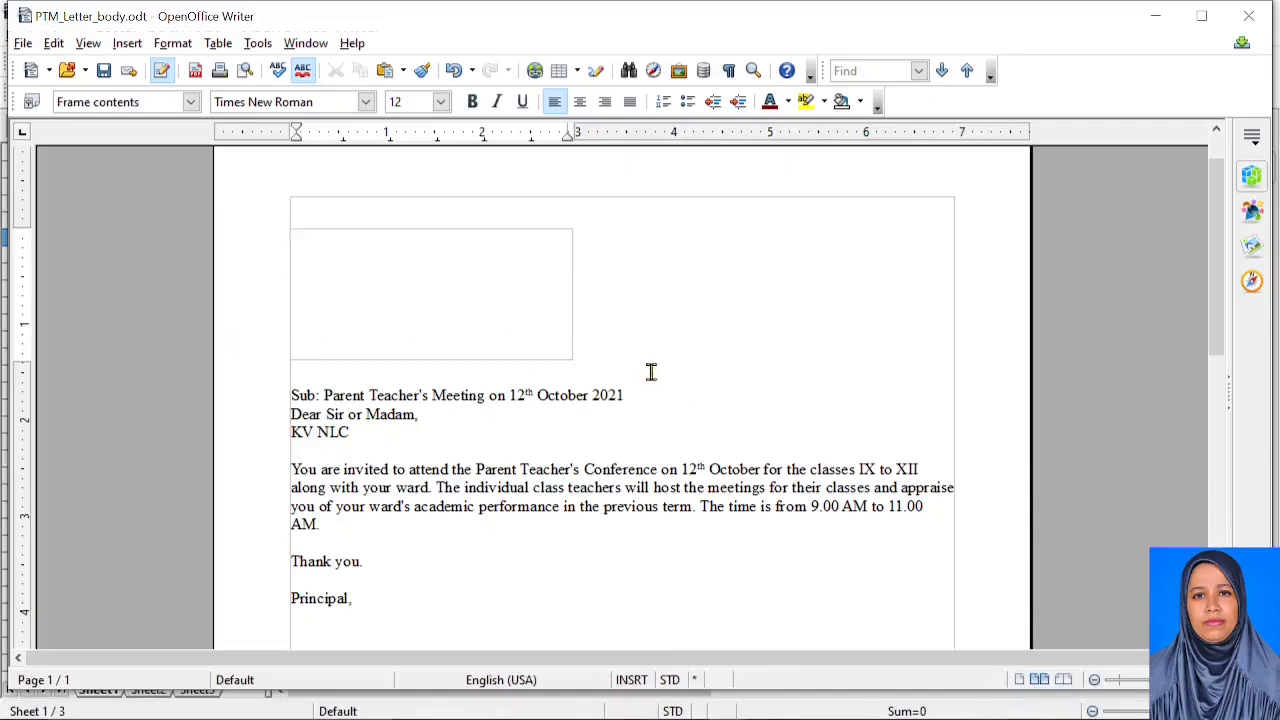
{"action": "scroll", "coordinate": [651, 372], "scroll_direction": "down", "scroll_amount": 10}
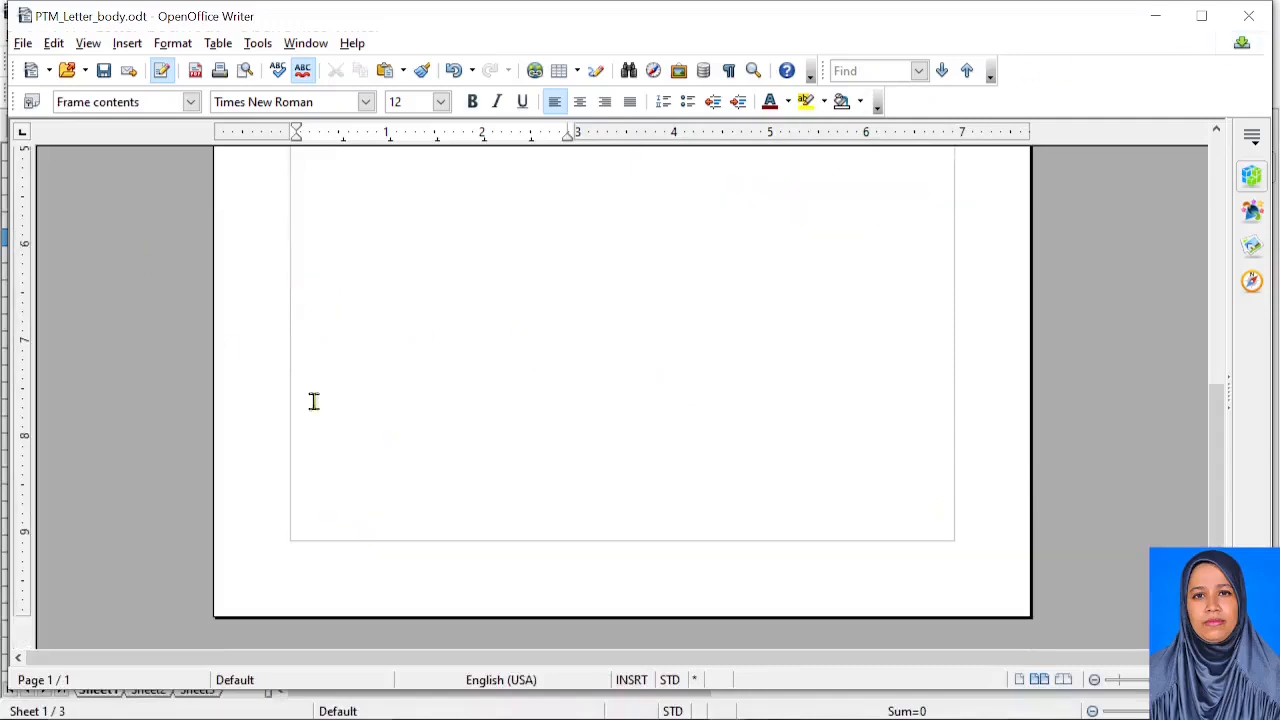
{"action": "scroll", "coordinate": [389, 406], "scroll_direction": "up", "scroll_amount": 10}
{"action": "key", "text": "ctrl+z"}
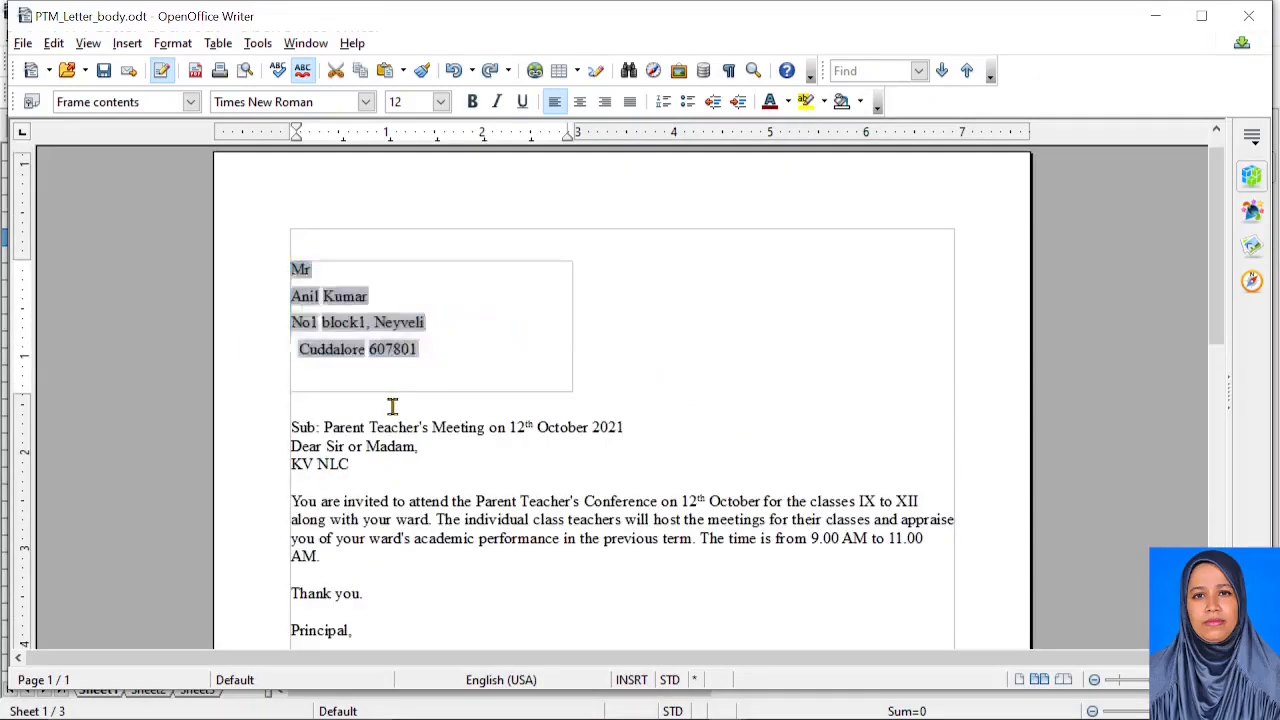
{"action": "key", "text": "ctrl+z"}
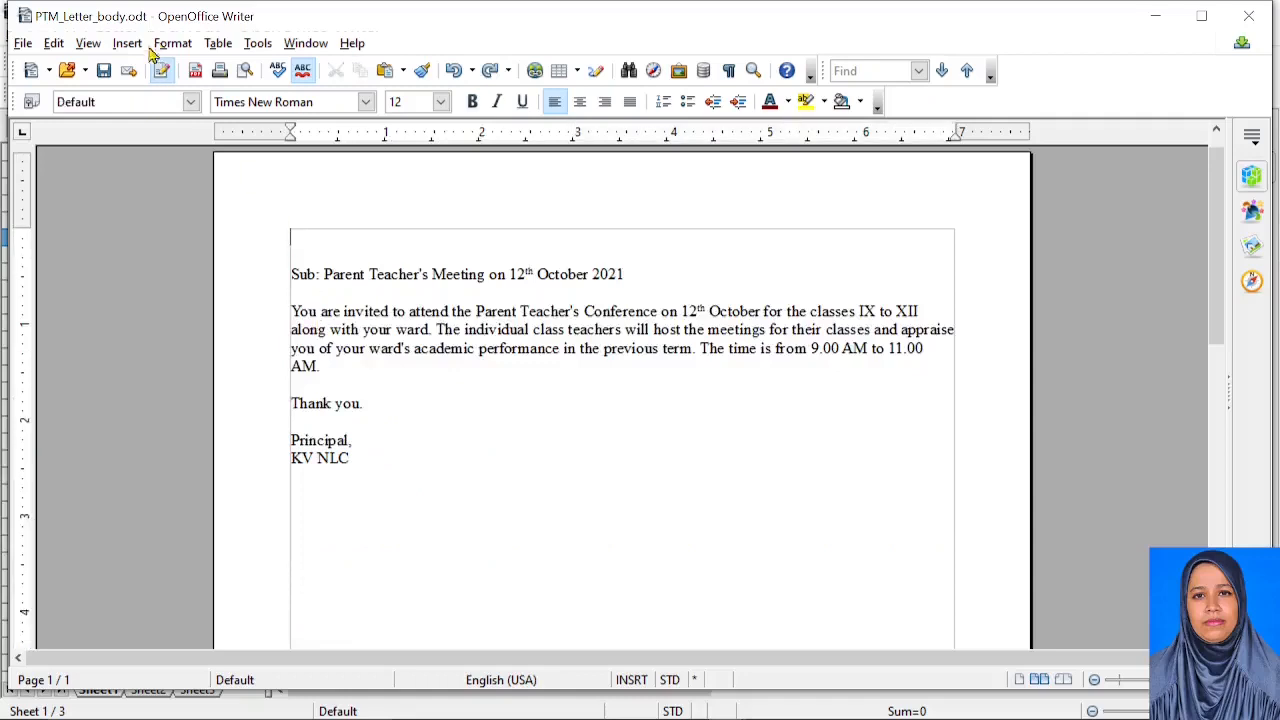
{"action": "left_click", "coordinate": [1249, 16]}
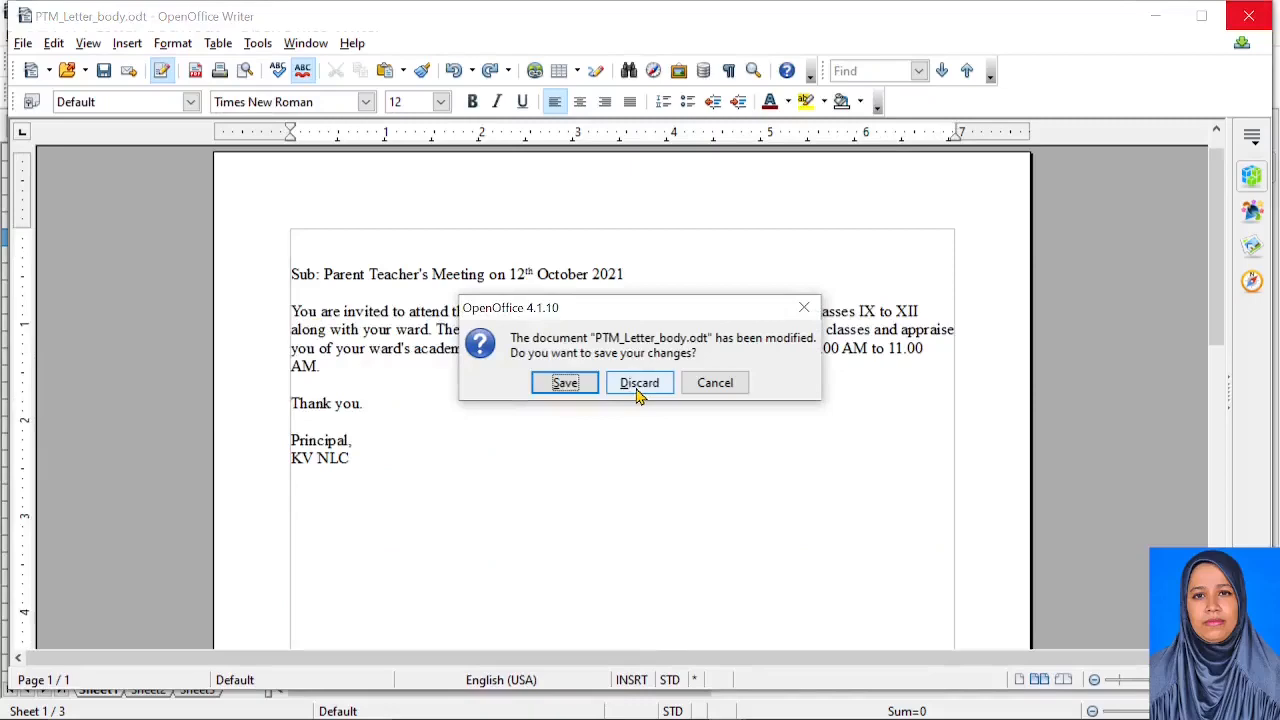
{"action": "left_click", "coordinate": [638, 386]}
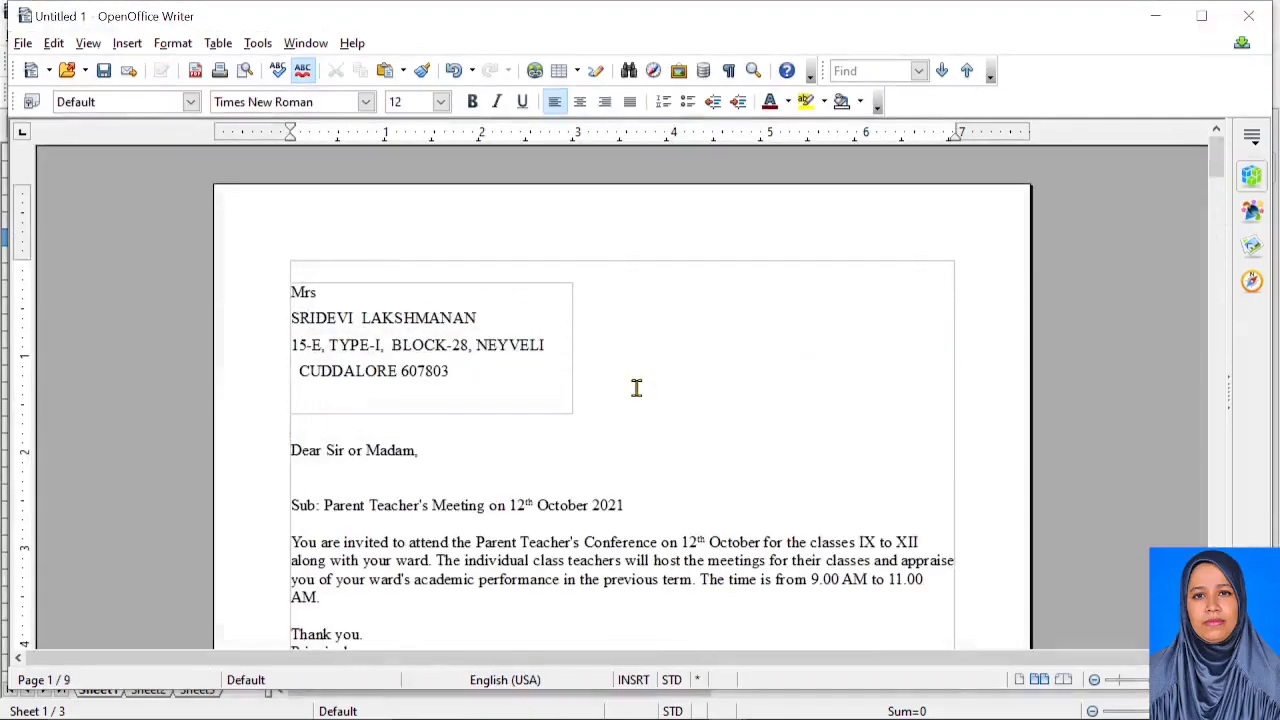